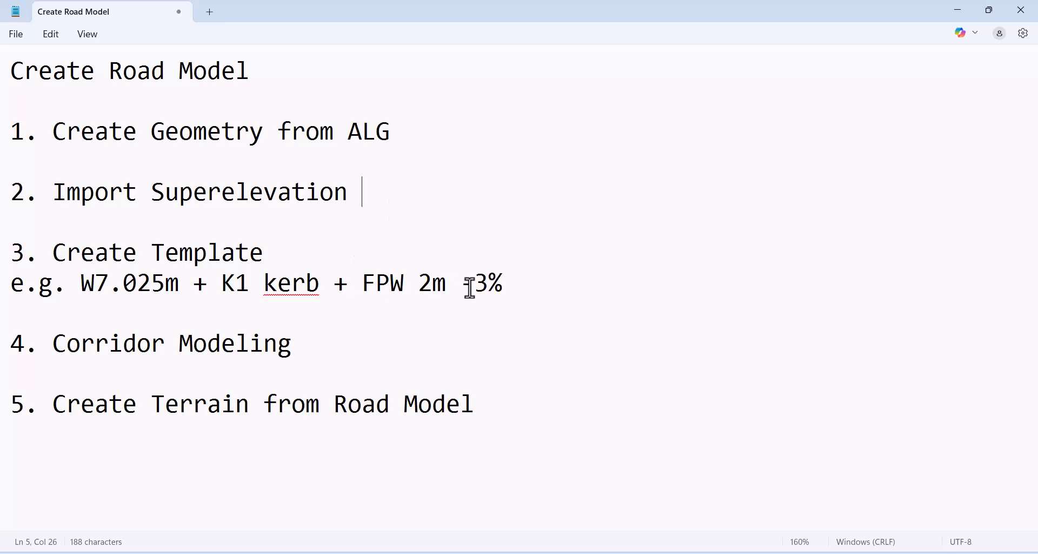
Review the road model workflow notes, covering the template, corridor modeling, terrain creation and geometry from ALG.
{"action": "left_click_drag", "start_coordinate": [522, 287], "coordinate": [397, 271]}
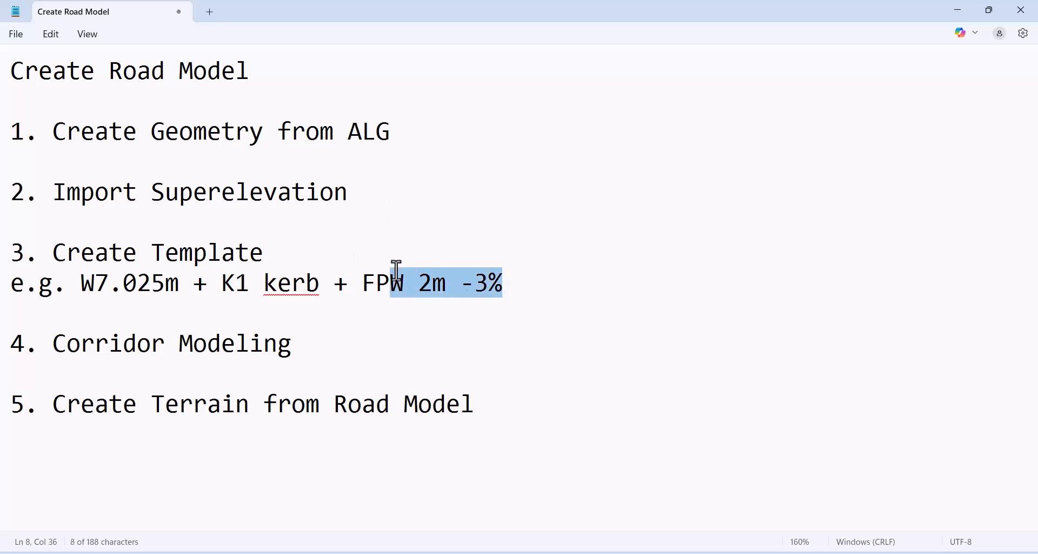
{"action": "left_click", "coordinate": [438, 295]}
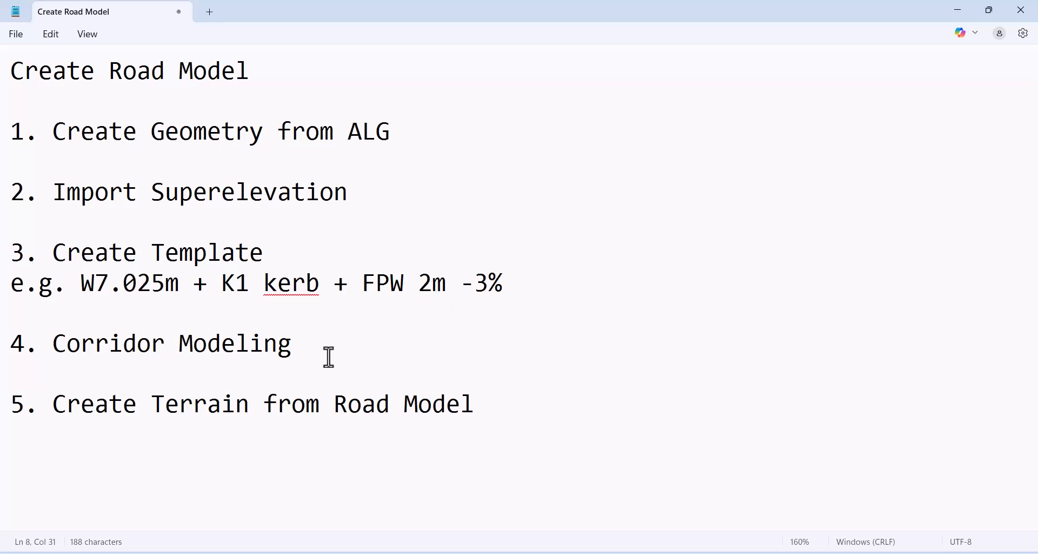
{"action": "left_click_drag", "start_coordinate": [330, 357], "coordinate": [112, 346]}
{"action": "left_click", "coordinate": [138, 346]}
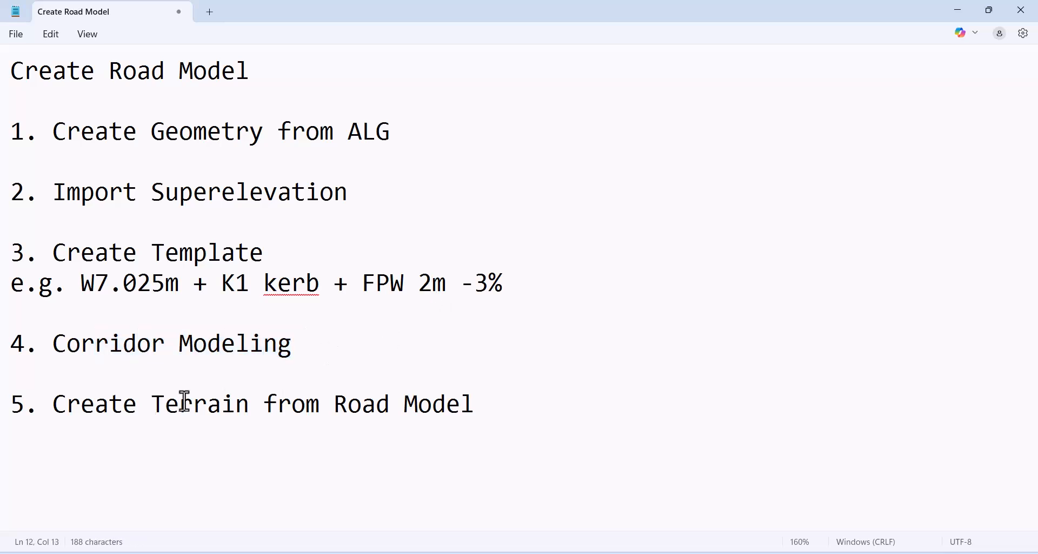
{"action": "left_click_drag", "start_coordinate": [184, 402], "coordinate": [446, 406]}
{"action": "left_click", "coordinate": [543, 419]}
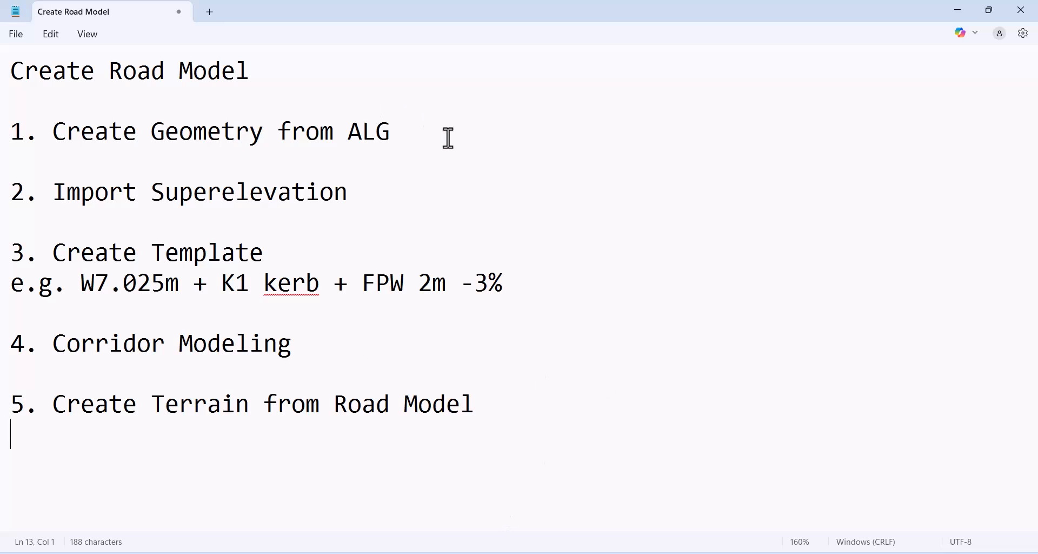
{"action": "left_click_drag", "start_coordinate": [449, 138], "coordinate": [8, 133]}
Switch to OpenRoads Designer and choose the Hong Kong Standards WorkSpace with the BIM_Project_Template WorkSet.
{"action": "key", "text": "alt+Tab"}
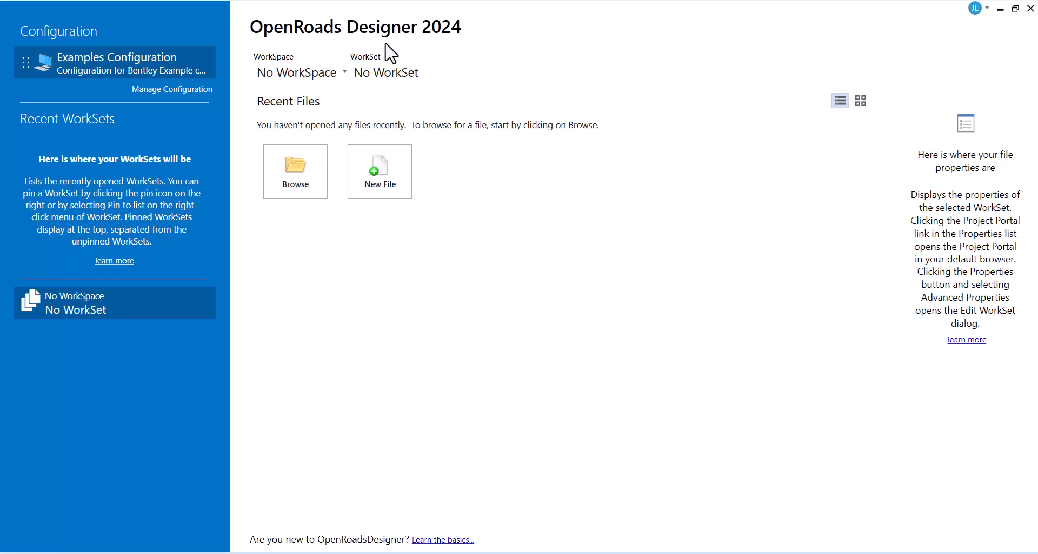
{"action": "left_click", "coordinate": [338, 75]}
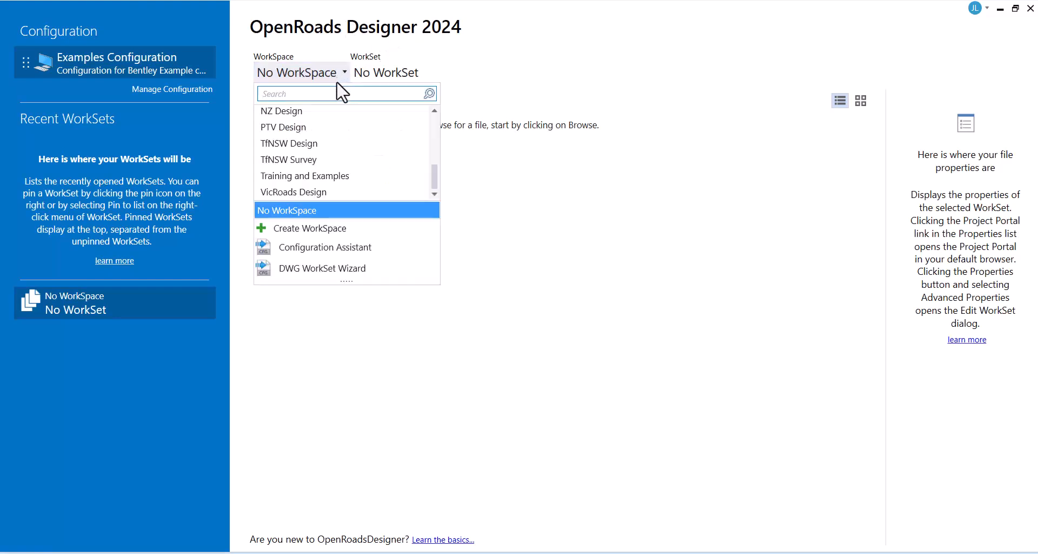
{"action": "scroll", "coordinate": [348, 134], "scroll_direction": "up", "scroll_amount": 3}
{"action": "left_click", "coordinate": [368, 144]}
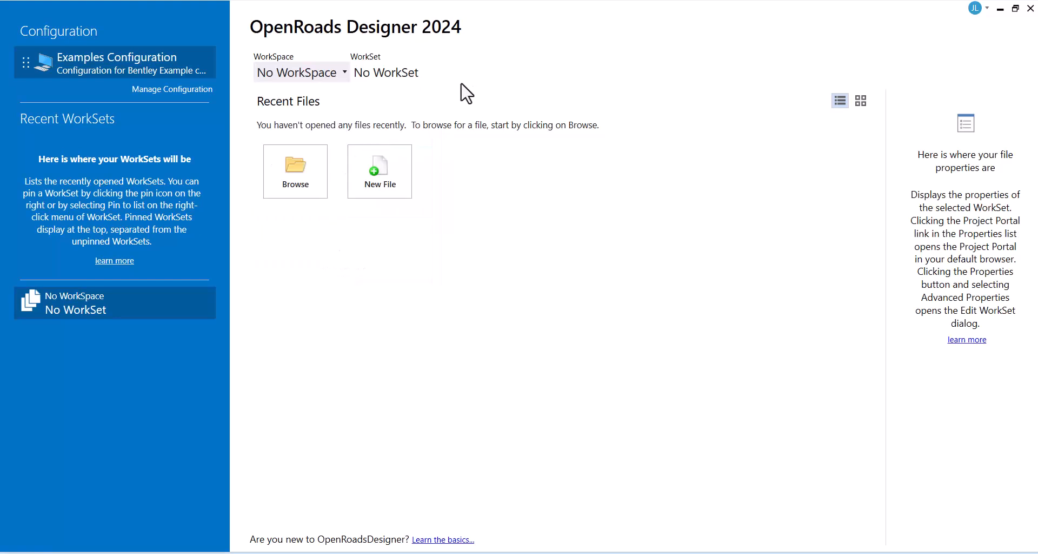
{"action": "left_click", "coordinate": [466, 77]}
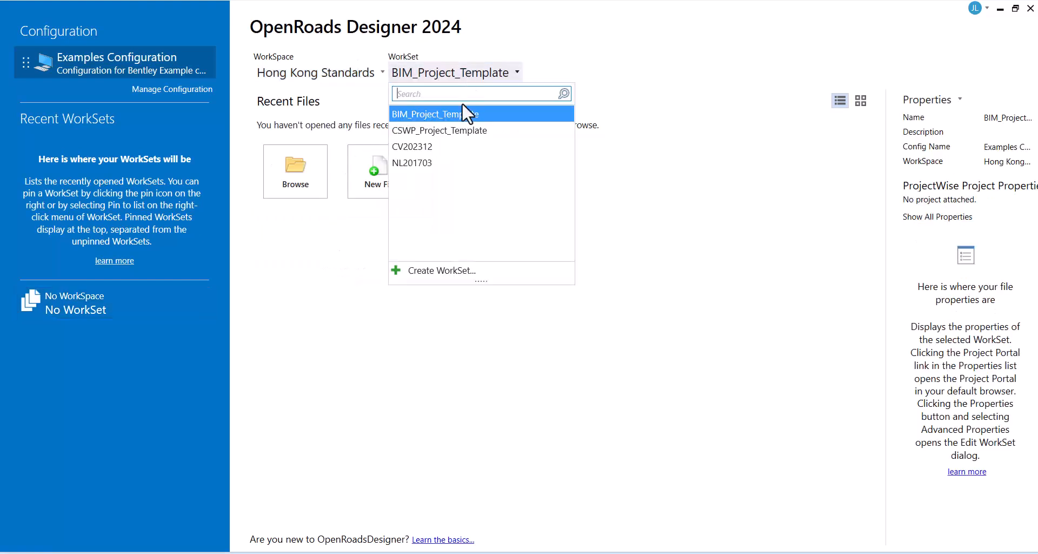
{"action": "left_click", "coordinate": [496, 115]}
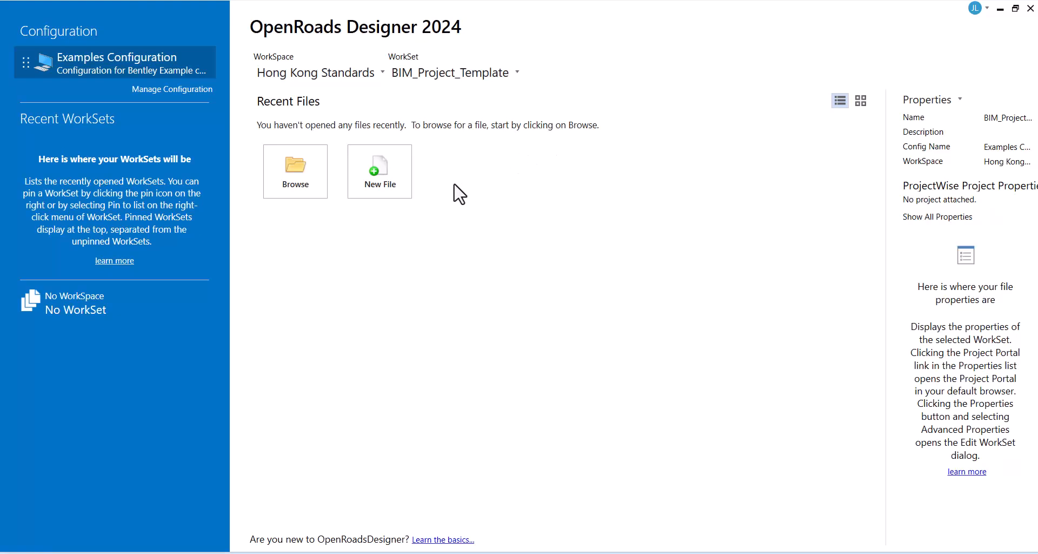
Begin a new design file and select Seed2D - Hong Kong Design.dgn as its seed.
{"action": "left_click", "coordinate": [406, 181]}
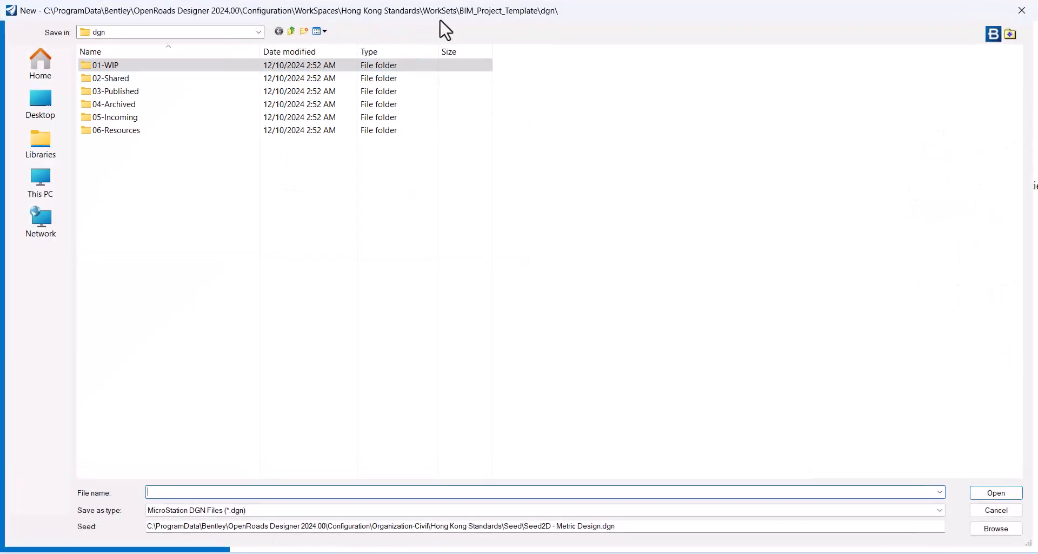
{"action": "left_click", "coordinate": [992, 529]}
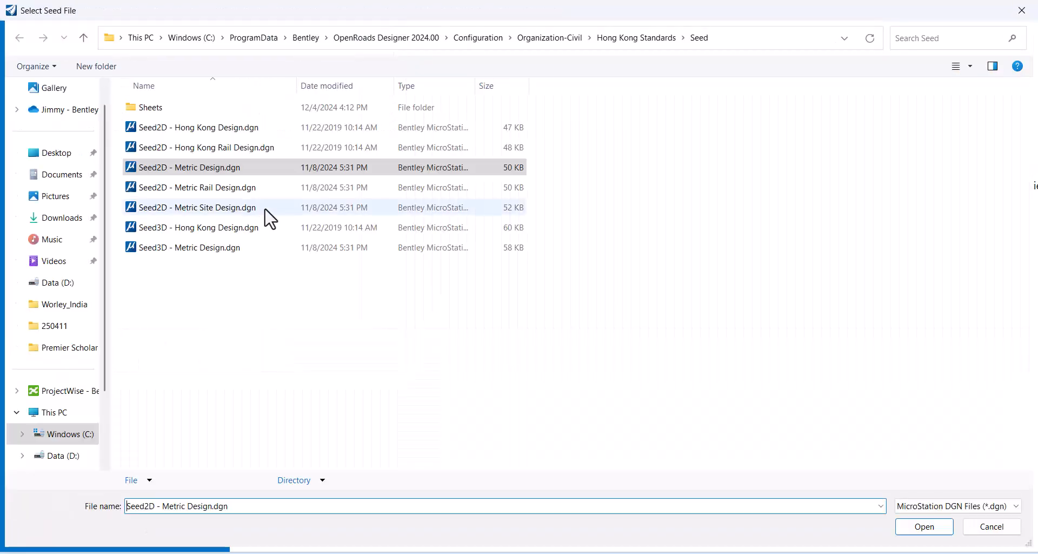
{"action": "left_click", "coordinate": [247, 131]}
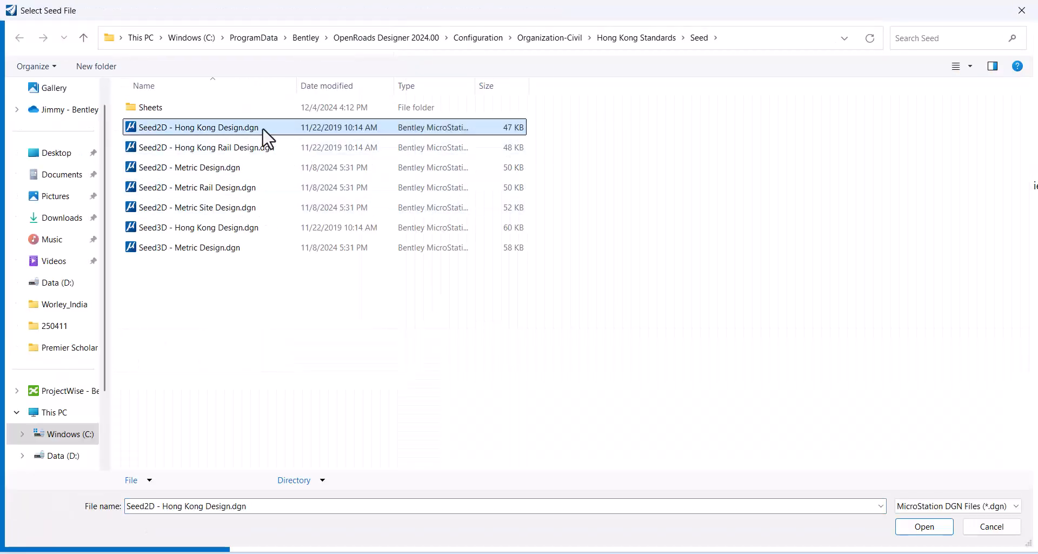
{"action": "double_click", "coordinate": [241, 130]}
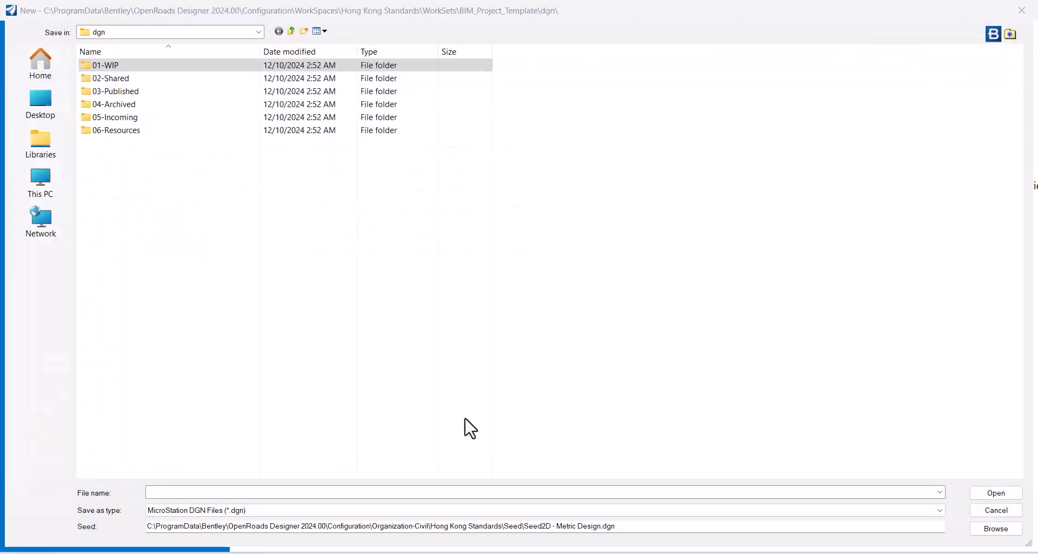
Create the new DGN file in the 250414 folder under the name T4_GEOM.
{"action": "left_click", "coordinate": [668, 527]}
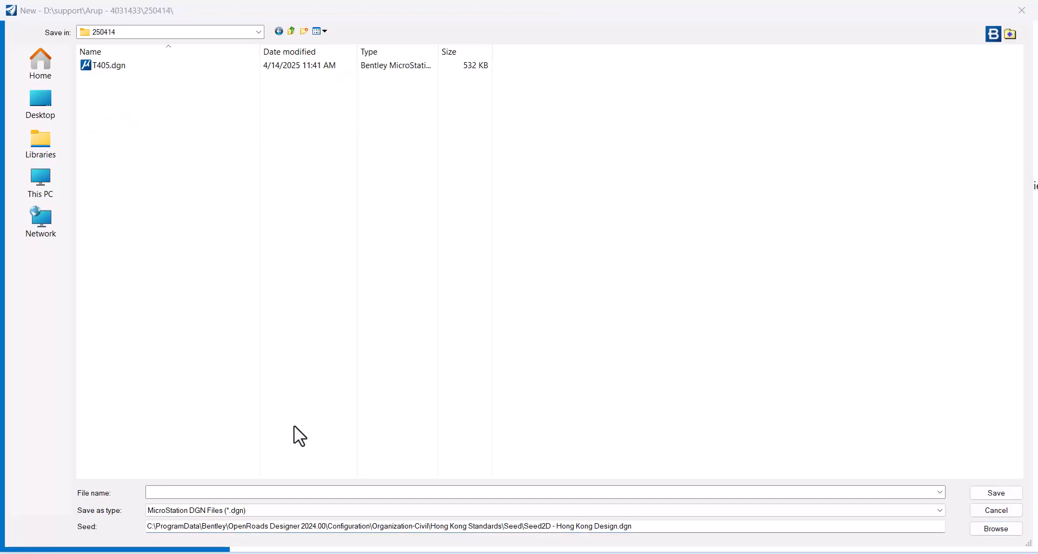
{"action": "left_click", "coordinate": [282, 492]}
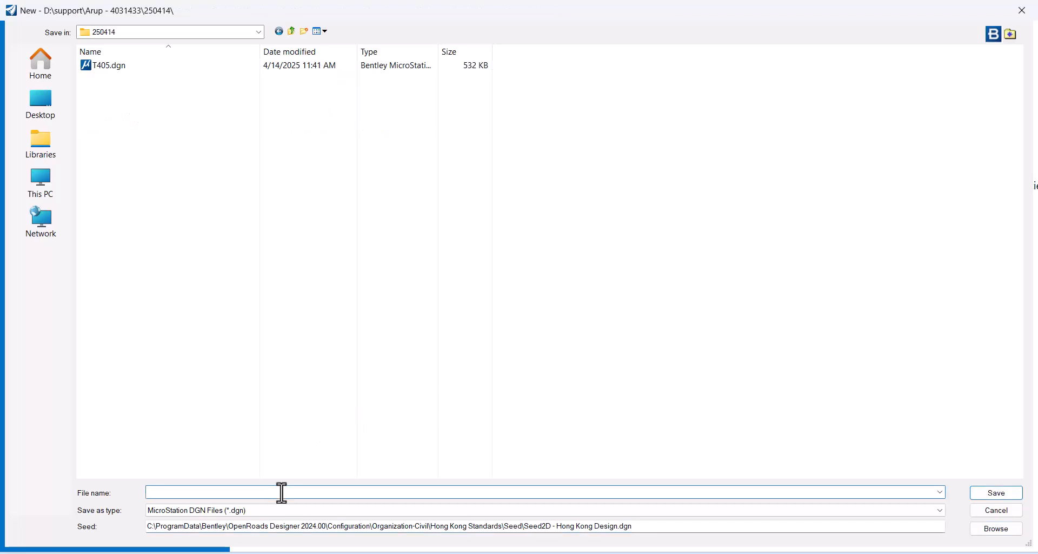
{"action": "type", "text": "T4_A"}
{"action": "key", "text": "Return"}
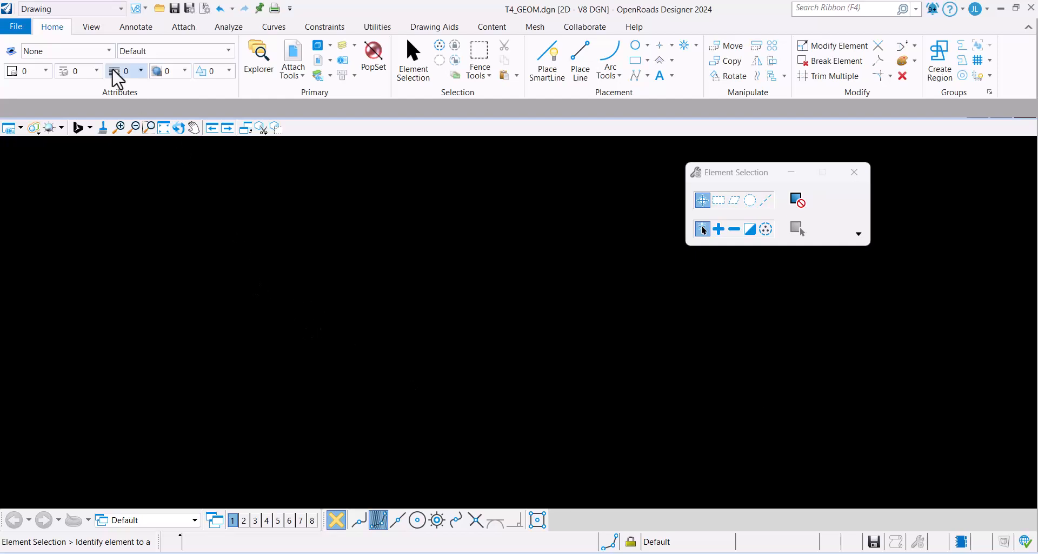
Switch to the OpenRoads Modeling workflow and open T405.alg for geometry import.
{"action": "left_click", "coordinate": [90, 12]}
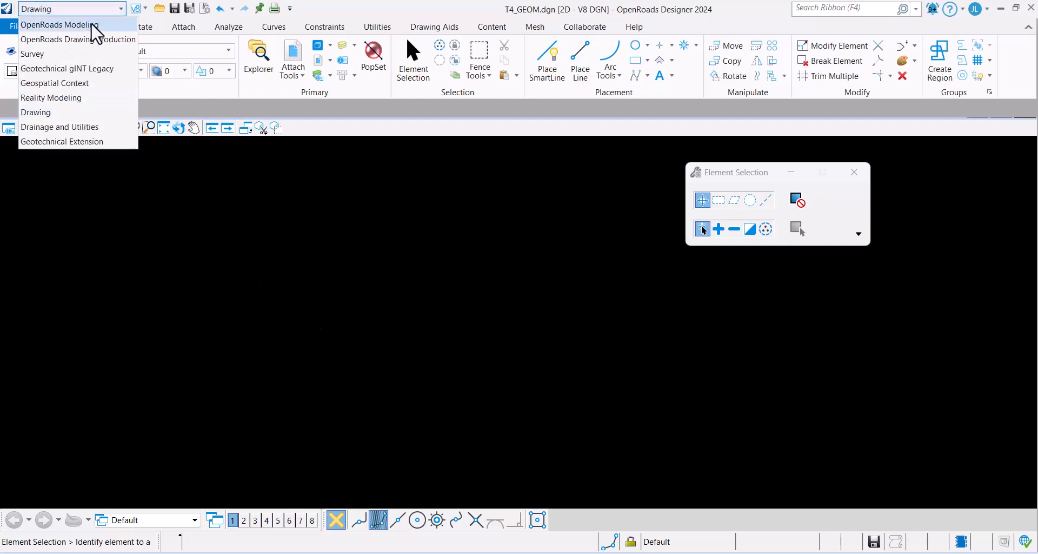
{"action": "key", "text": "Return"}
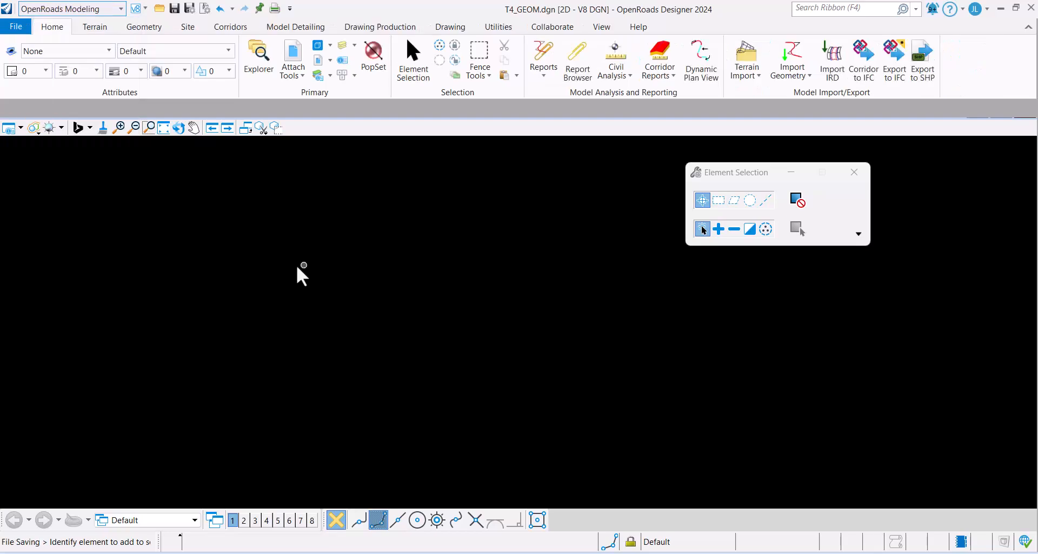
{"action": "left_click", "coordinate": [133, 31]}
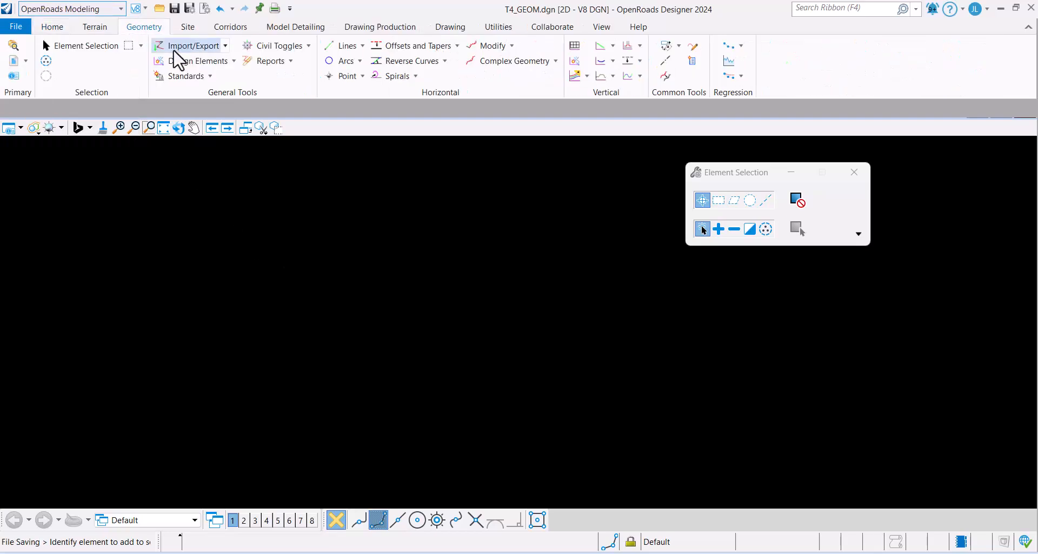
{"action": "left_click", "coordinate": [225, 47]}
{"action": "left_click", "coordinate": [227, 64]}
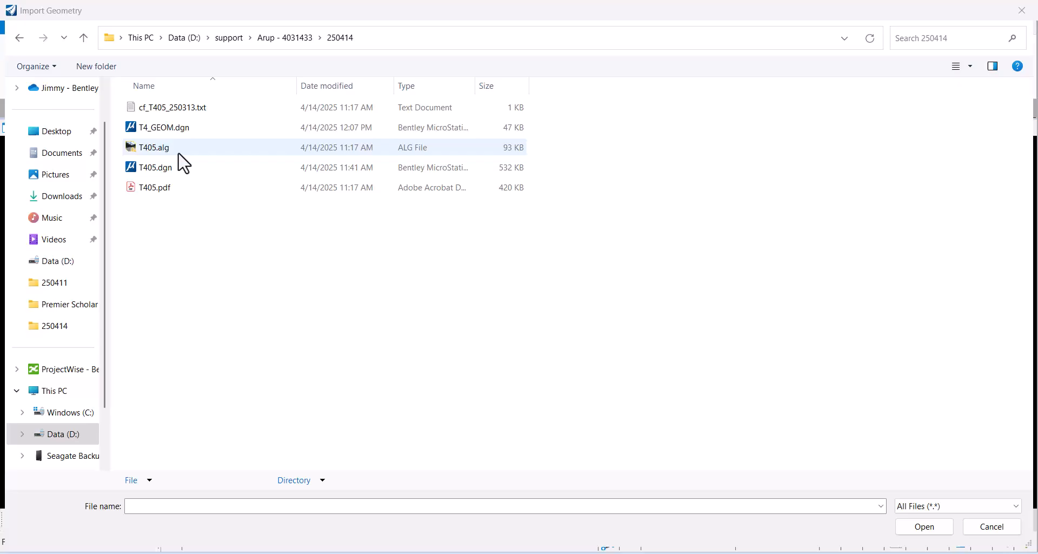
{"action": "double_click", "coordinate": [186, 163]}
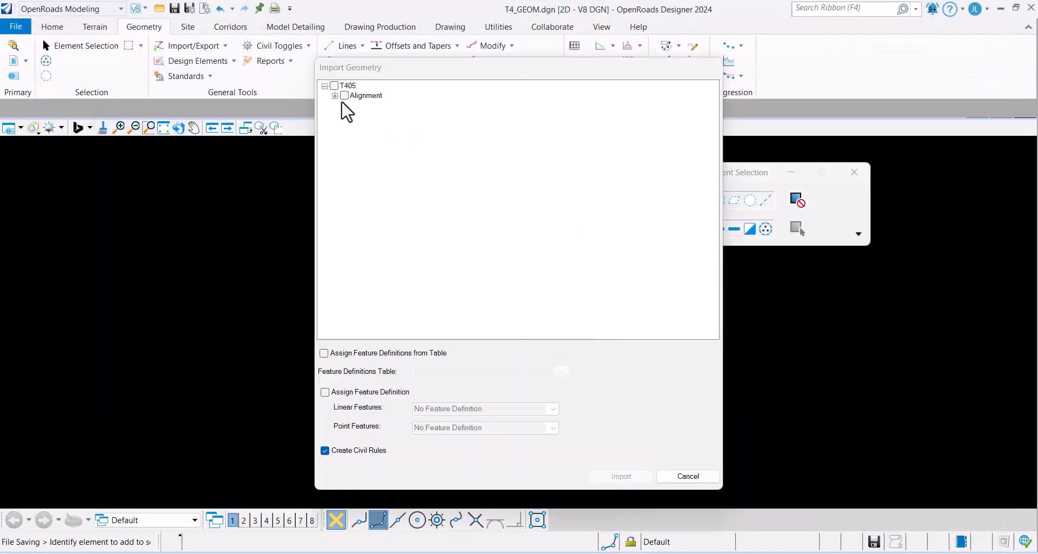
Include the whole Default alignment group in the import, with 405L, 405R and T405 plus its profile.
{"action": "left_click", "coordinate": [335, 96]}
{"action": "left_click", "coordinate": [345, 106]}
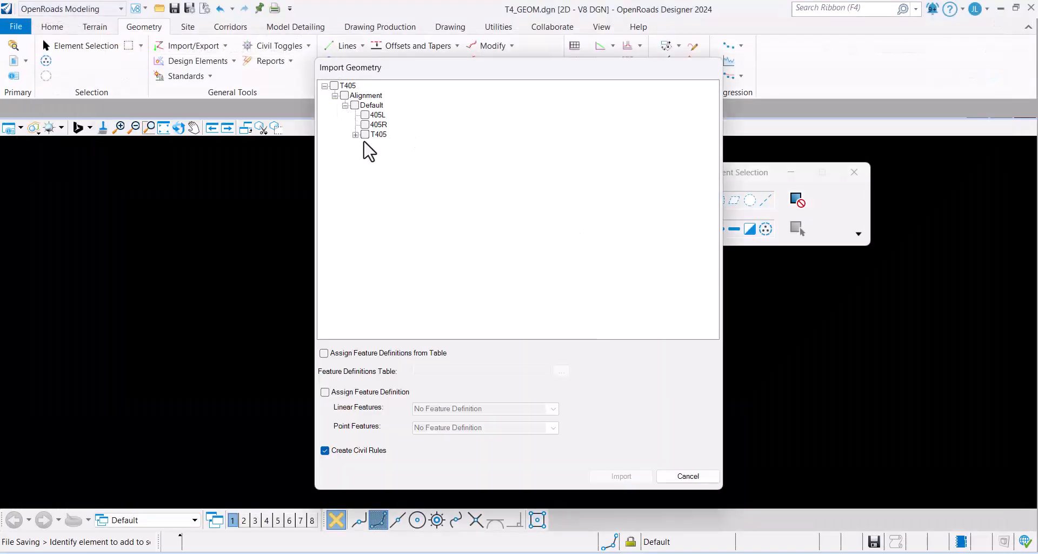
{"action": "left_click", "coordinate": [354, 105]}
{"action": "left_click", "coordinate": [356, 135]}
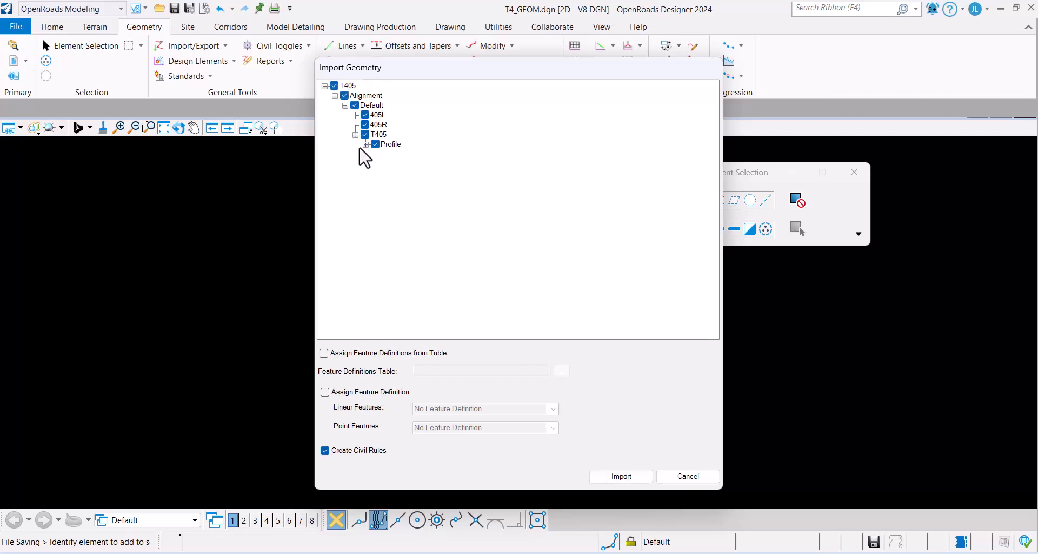
Assign the HK_A3_RD1_Geom_Baseline feature definition to the linear features and import the geometry.
{"action": "left_click", "coordinate": [379, 395]}
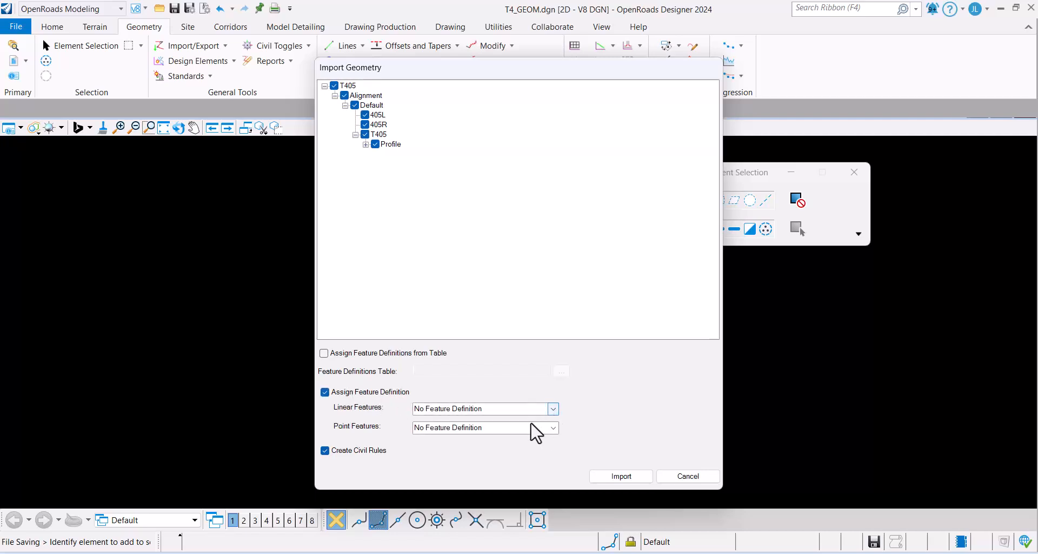
{"action": "left_click", "coordinate": [552, 409]}
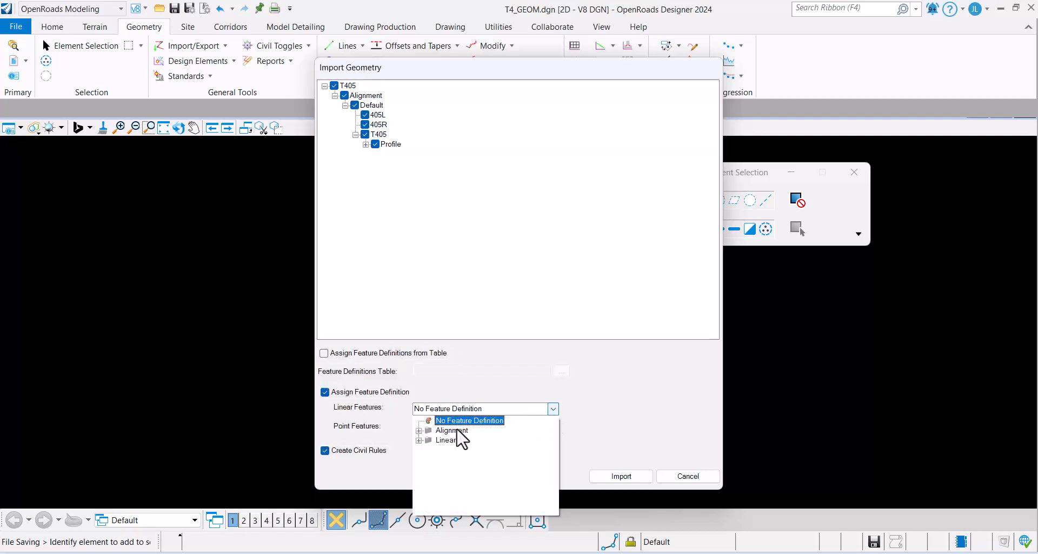
{"action": "left_click", "coordinate": [418, 430]}
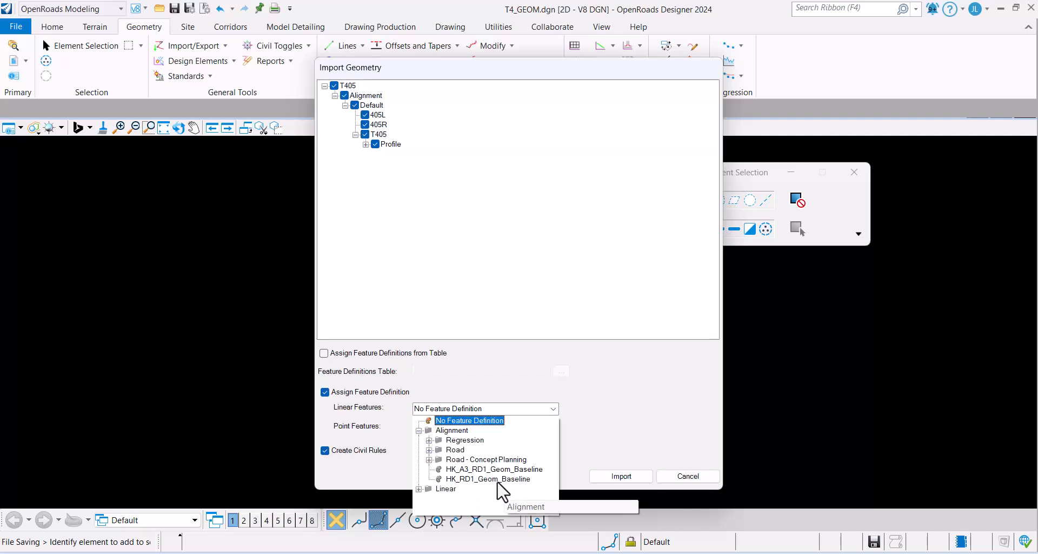
{"action": "left_click", "coordinate": [518, 469]}
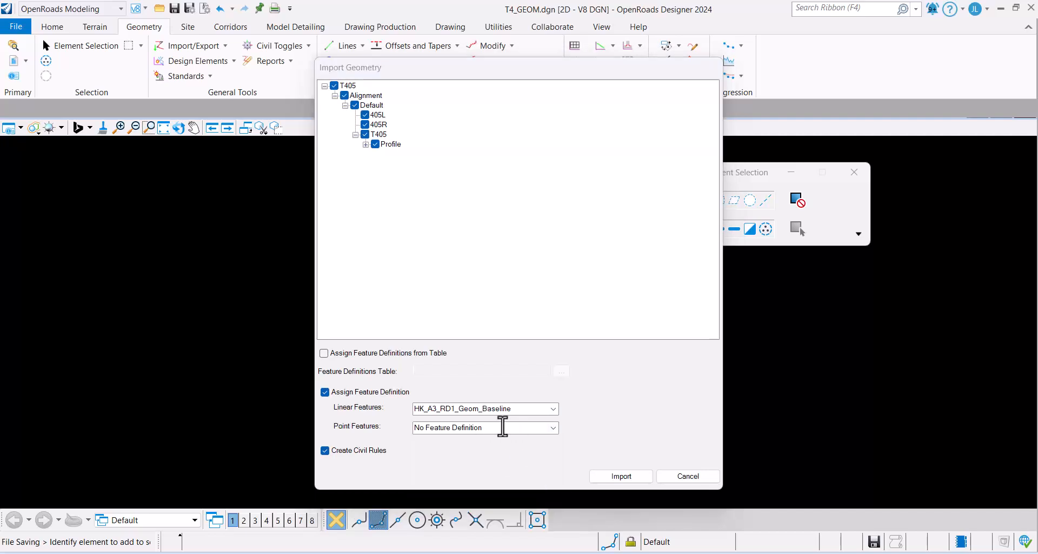
{"action": "left_click", "coordinate": [622, 477]}
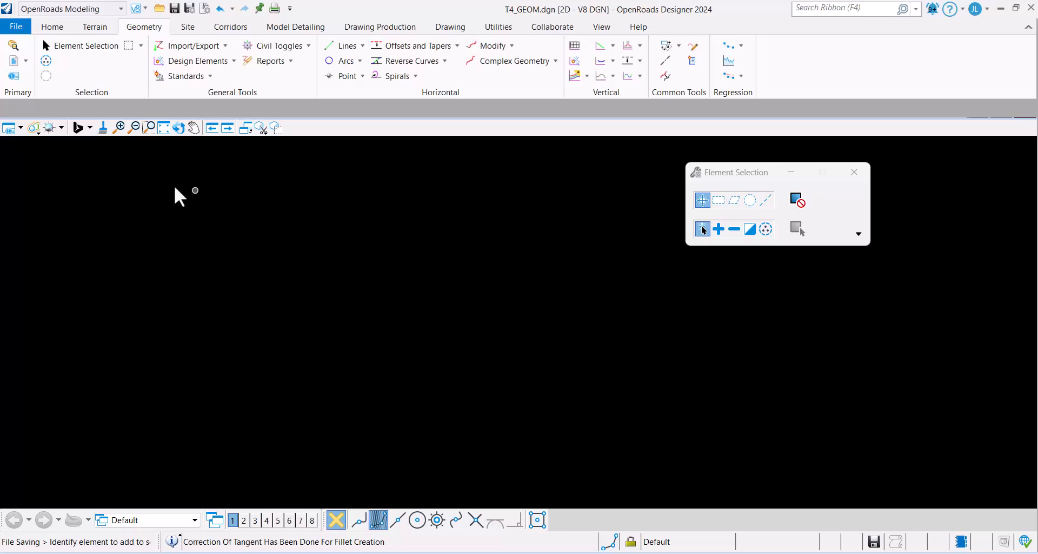
Inspect the imported alignments along their full length, checking the identity and feature definition of the shortest line's end.
{"action": "left_click", "coordinate": [163, 127]}
{"action": "left_click", "coordinate": [341, 308]}
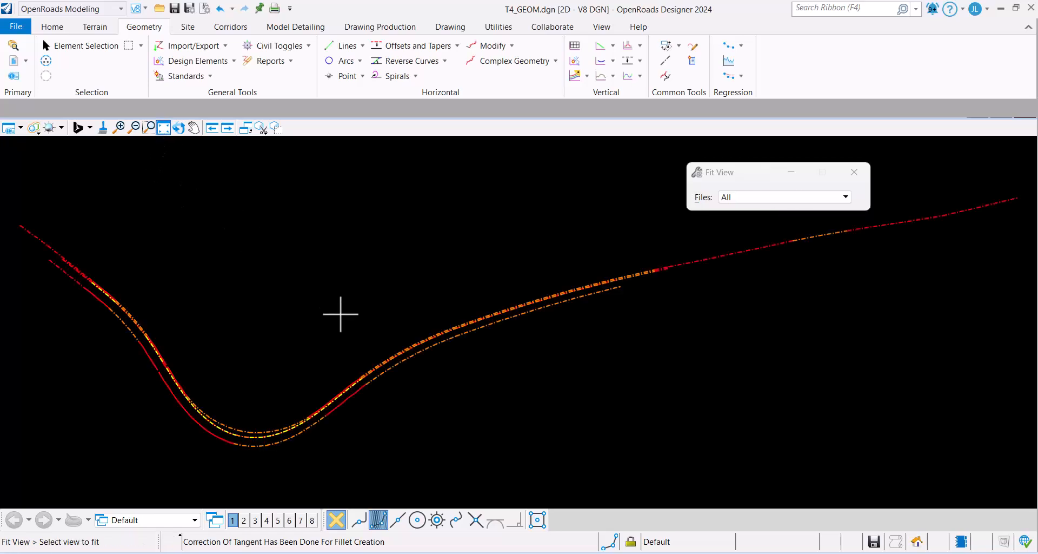
{"action": "scroll", "coordinate": [487, 362], "scroll_direction": "up", "scroll_amount": 5}
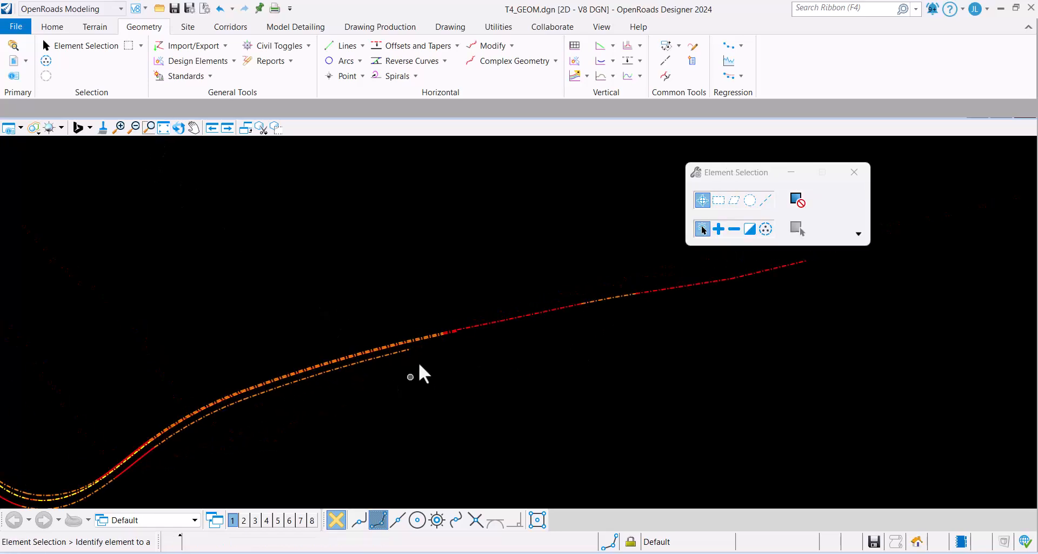
{"action": "scroll", "coordinate": [485, 349], "scroll_direction": "up", "scroll_amount": 1}
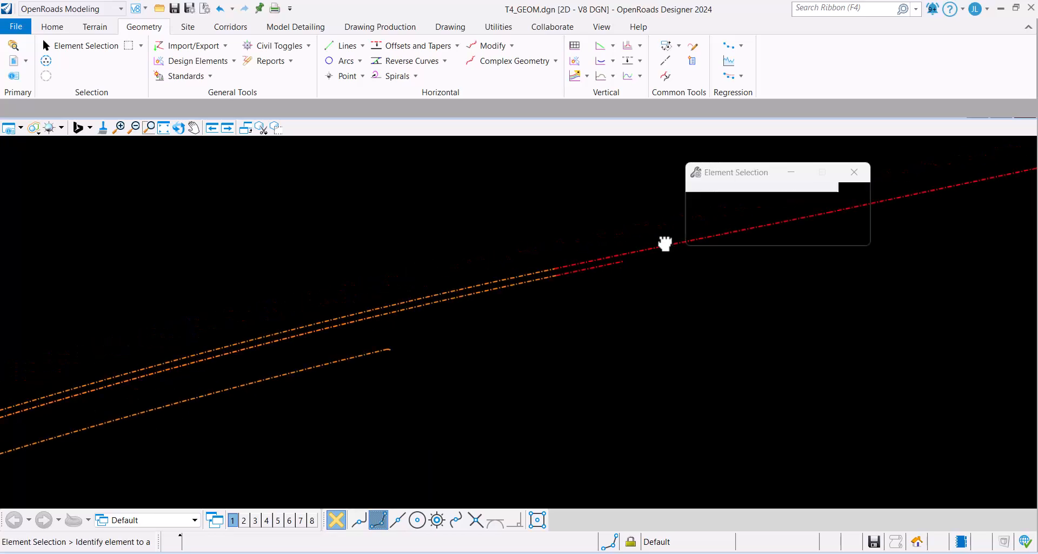
{"action": "middle_click_drag", "start_coordinate": [412, 275], "coordinate": [668, 239]}
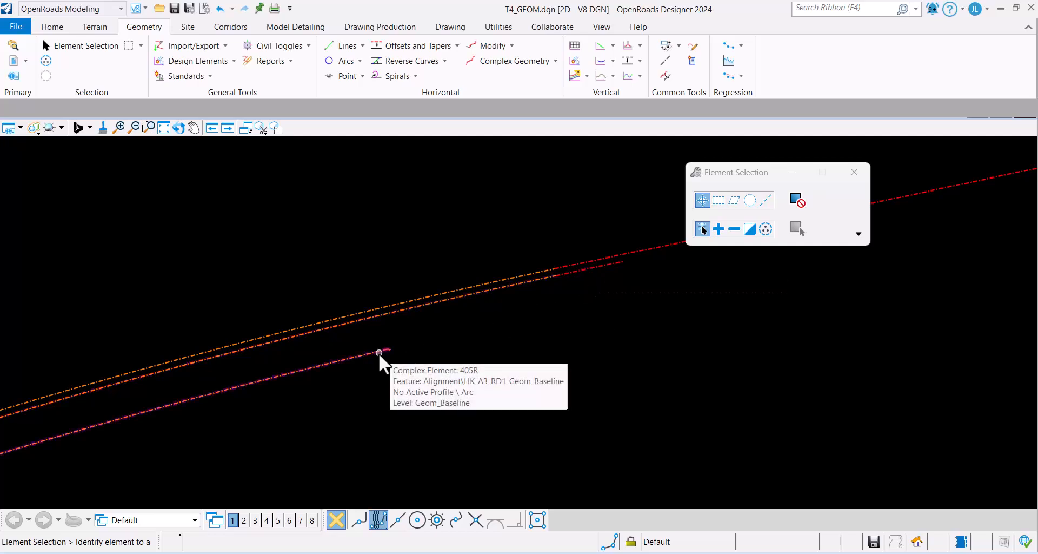
{"action": "scroll", "coordinate": [470, 345], "scroll_direction": "down", "scroll_amount": 1}
{"action": "scroll", "coordinate": [469, 342], "scroll_direction": "down", "scroll_amount": 2}
{"action": "middle_click_drag", "start_coordinate": [402, 354], "coordinate": [796, 278]}
{"action": "middle_click_drag", "start_coordinate": [379, 412], "coordinate": [463, 218]}
{"action": "middle_click_drag", "start_coordinate": [232, 359], "coordinate": [606, 329]}
{"action": "middle_click_drag", "start_coordinate": [281, 301], "coordinate": [445, 430]}
{"action": "middle_click_drag", "start_coordinate": [166, 212], "coordinate": [236, 316]}
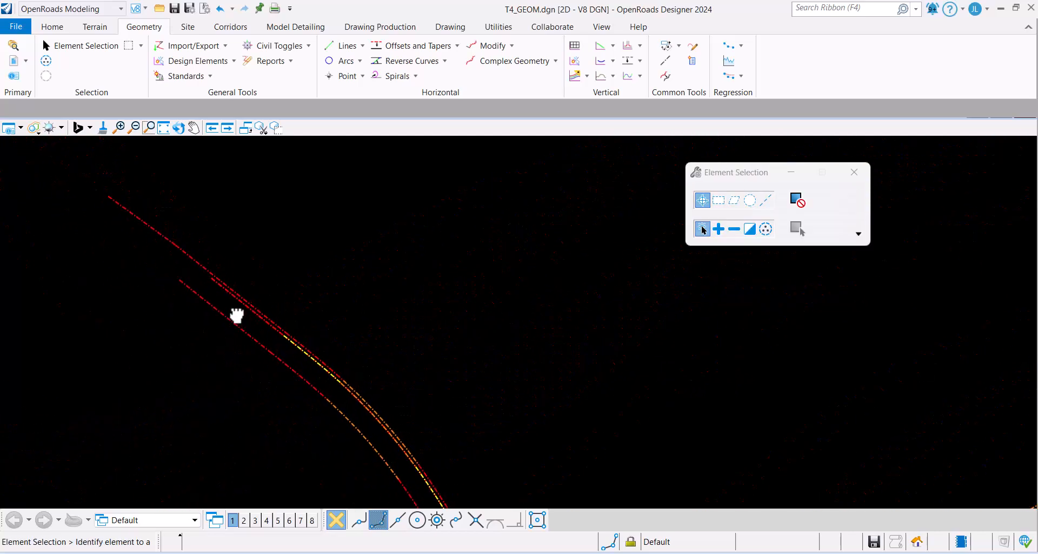
Assign the Geom_Baseline_Driveway feature definition to the two outer alignments on either side of the T405 centreline.
{"action": "left_click", "coordinate": [210, 75]}
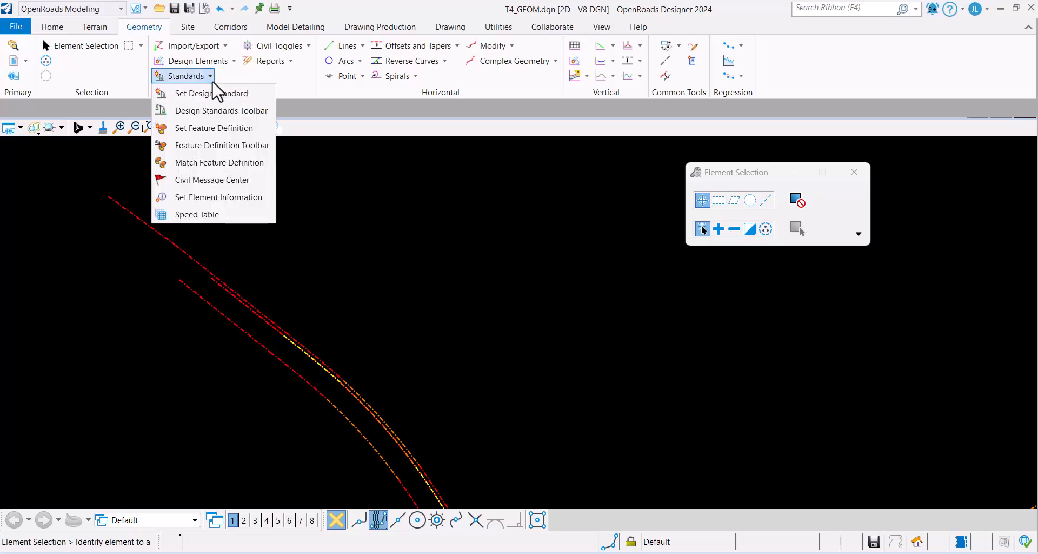
{"action": "left_click", "coordinate": [217, 128]}
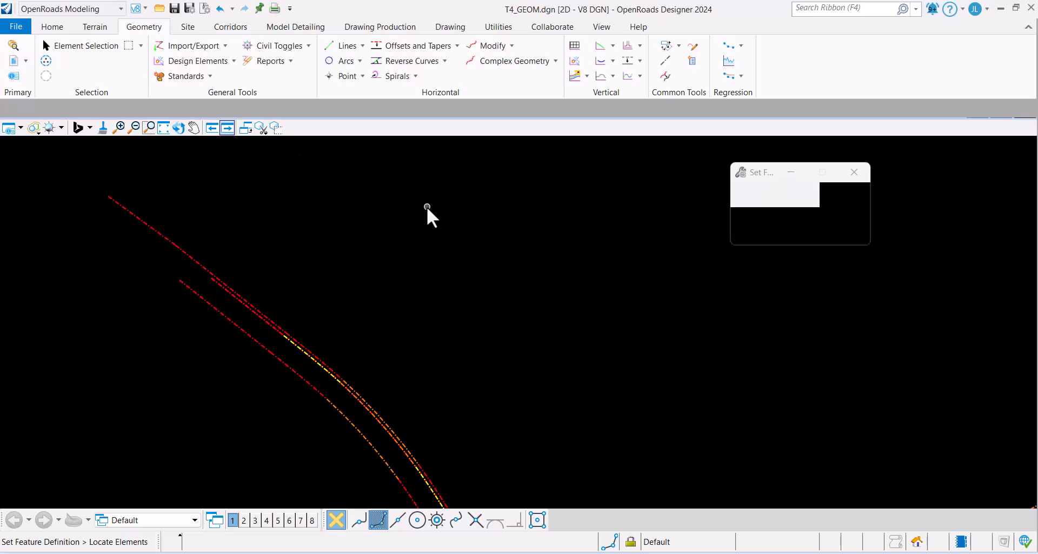
{"action": "left_click_drag", "start_coordinate": [755, 173], "coordinate": [533, 162]}
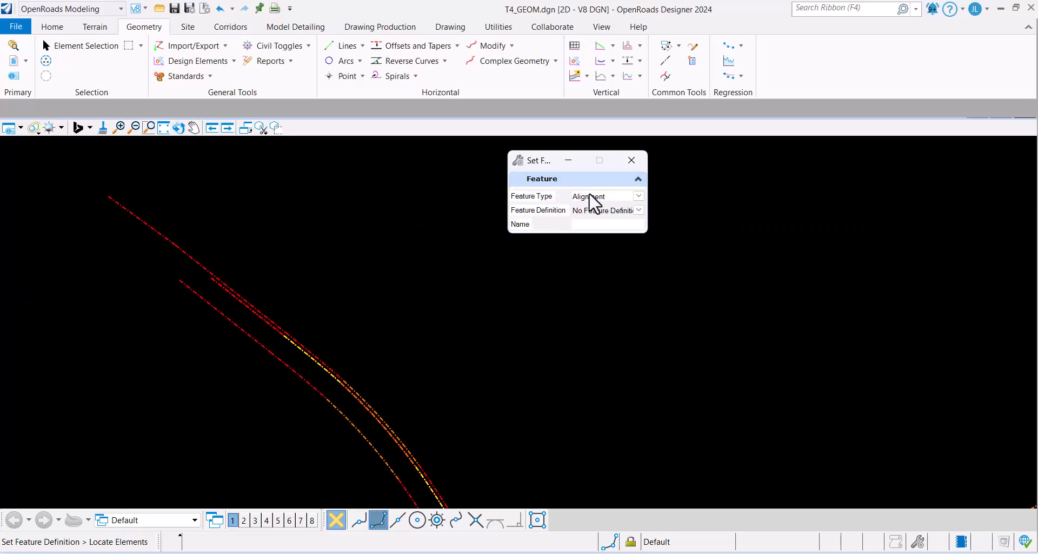
{"action": "left_click", "coordinate": [639, 211]}
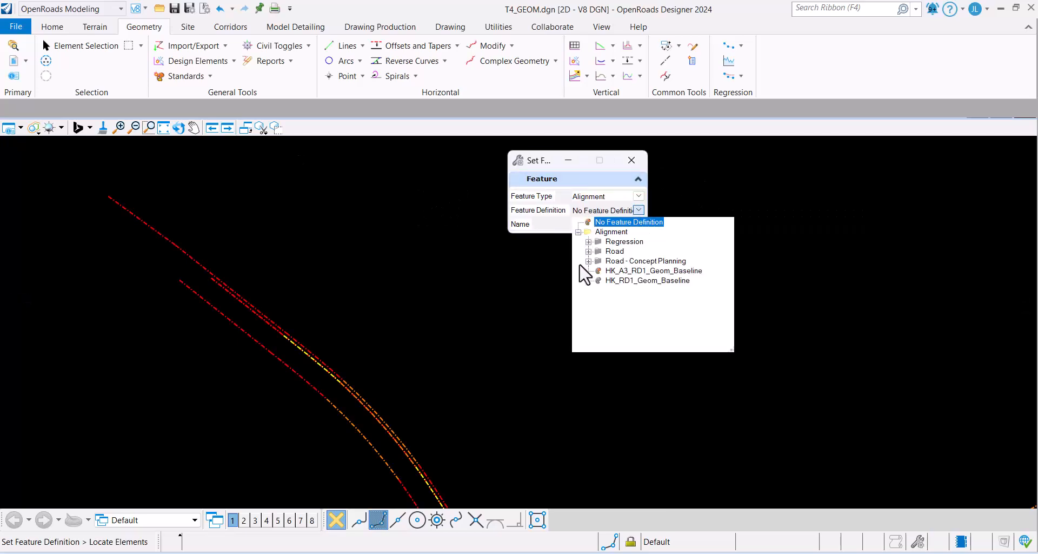
{"action": "left_click", "coordinate": [588, 251]}
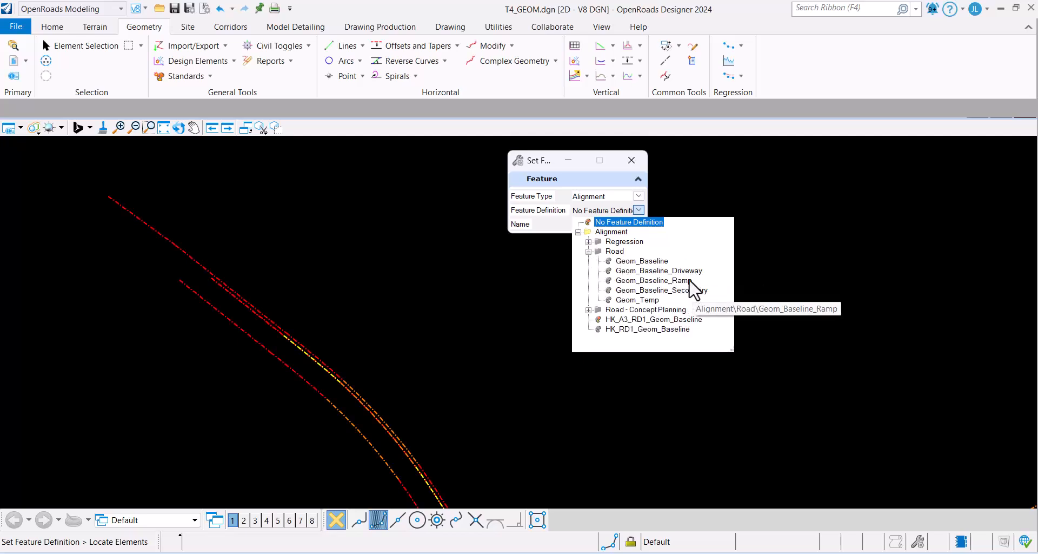
{"action": "left_click", "coordinate": [715, 214]}
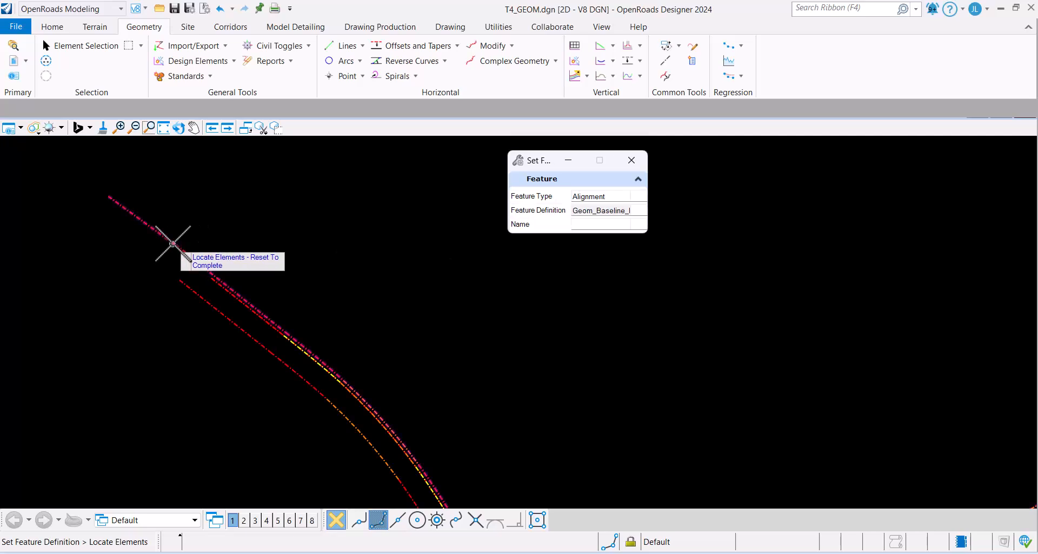
{"action": "left_click", "coordinate": [173, 244]}
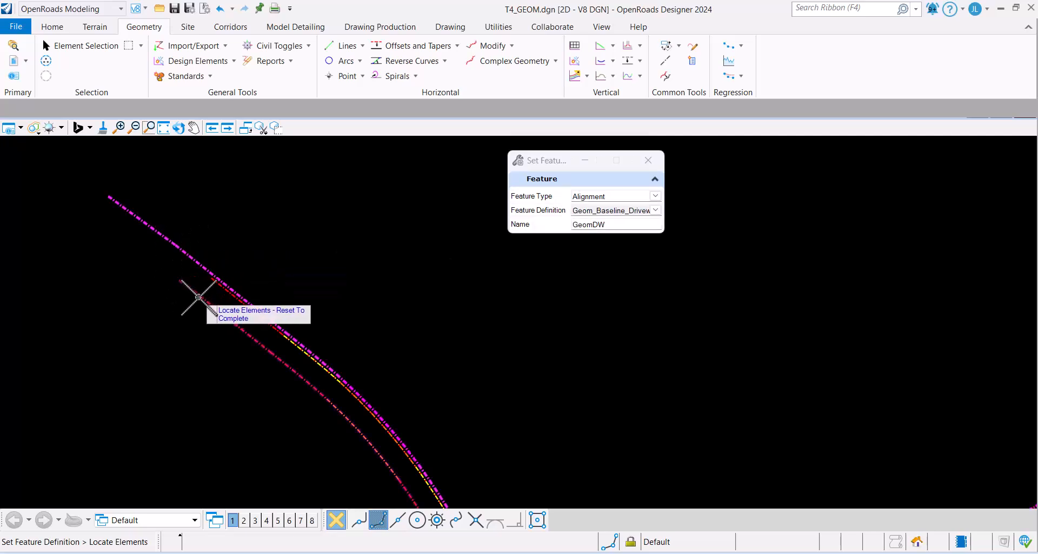
{"action": "left_click", "coordinate": [197, 296]}
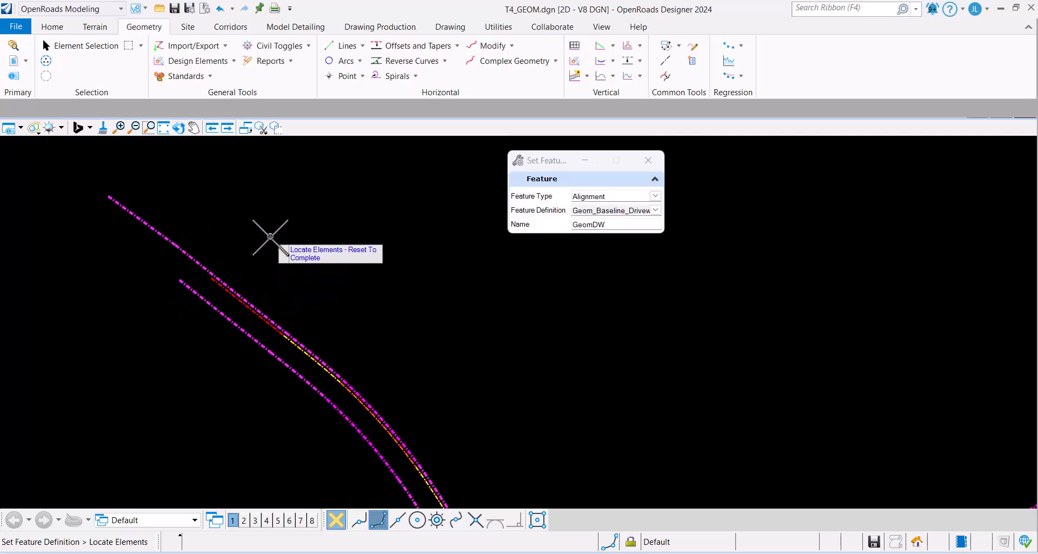
{"action": "right_click", "coordinate": [269, 236]}
Hide the Geom_Driveway level in View 1, leaving the Geom_Baseline level displayed.
{"action": "middle_click_drag", "start_coordinate": [324, 303], "coordinate": [262, 342]}
{"action": "middle_click_drag", "start_coordinate": [545, 241], "coordinate": [330, 313]}
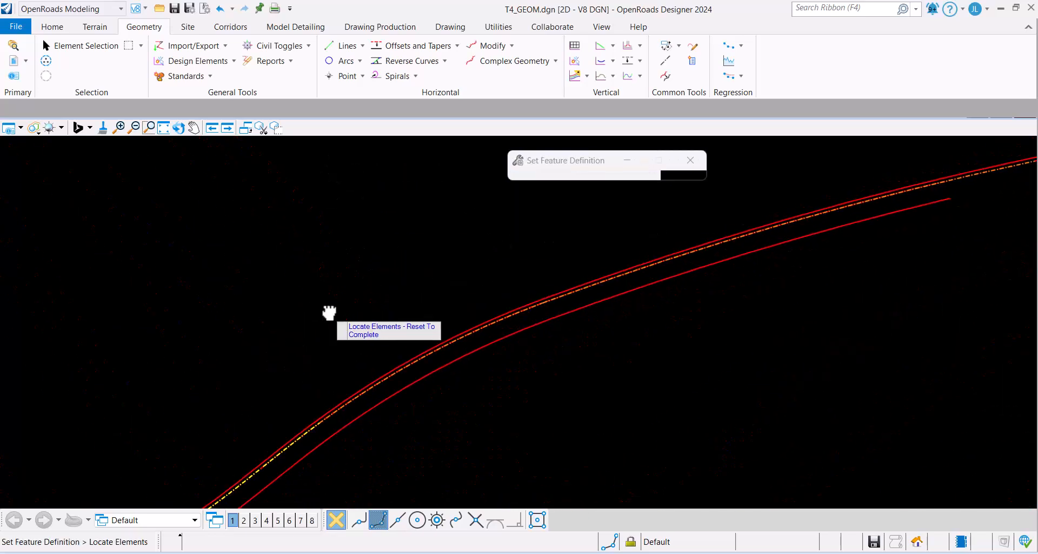
{"action": "left_click", "coordinate": [8, 128]}
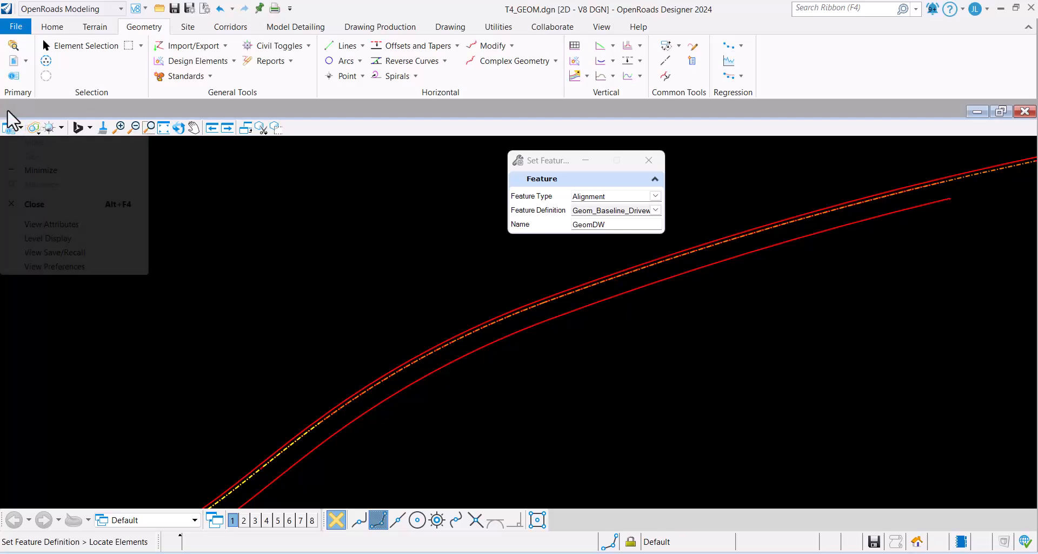
{"action": "left_click", "coordinate": [60, 238]}
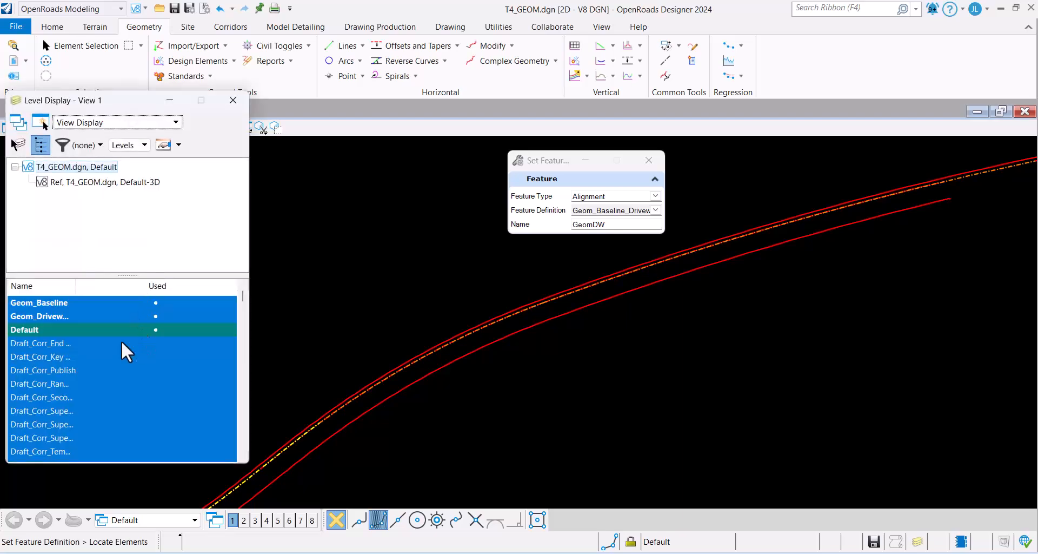
{"action": "left_click", "coordinate": [93, 319]}
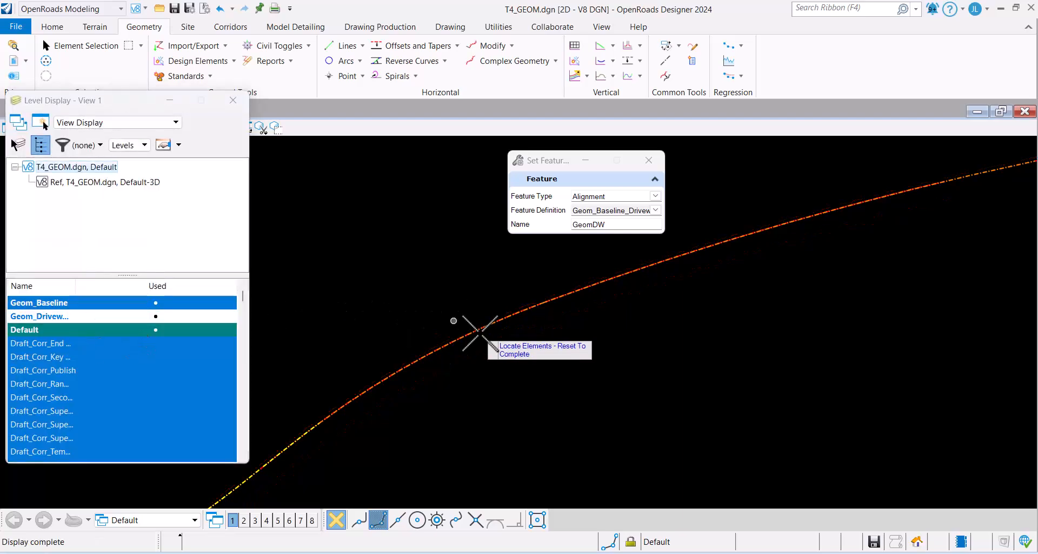
{"action": "scroll", "coordinate": [552, 346], "scroll_direction": "down", "scroll_amount": 2}
{"action": "middle_click_drag", "start_coordinate": [552, 346], "coordinate": [647, 367]}
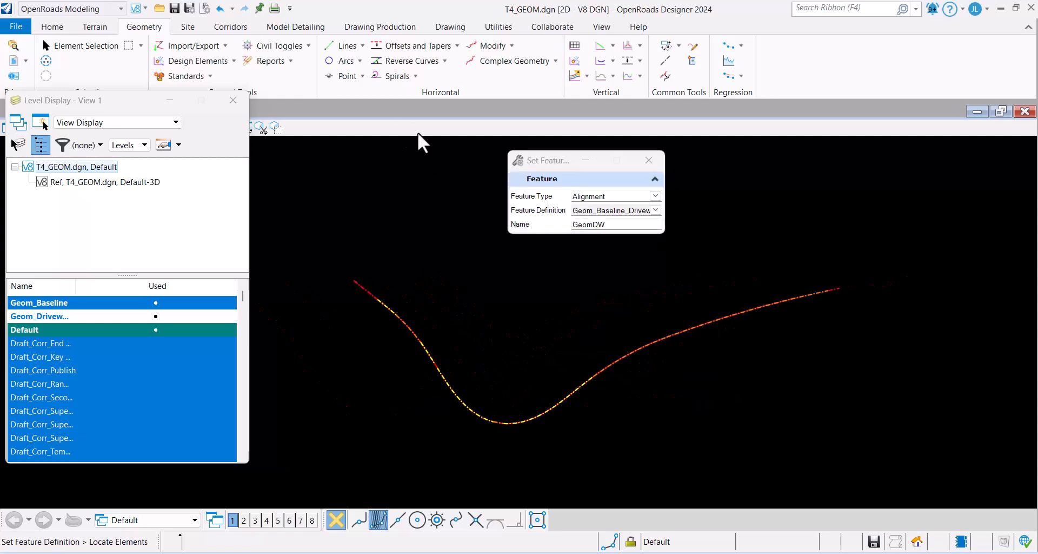
{"action": "left_click", "coordinate": [233, 103]}
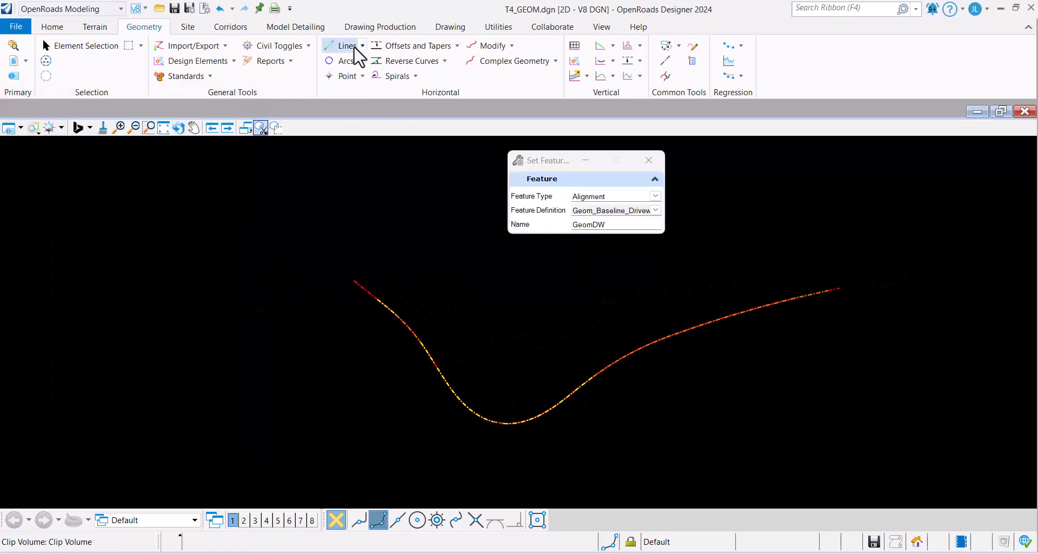
Annotate the T405 alignment with Element Annotation.
{"action": "left_click", "coordinate": [381, 29]}
{"action": "left_click", "coordinate": [630, 65]}
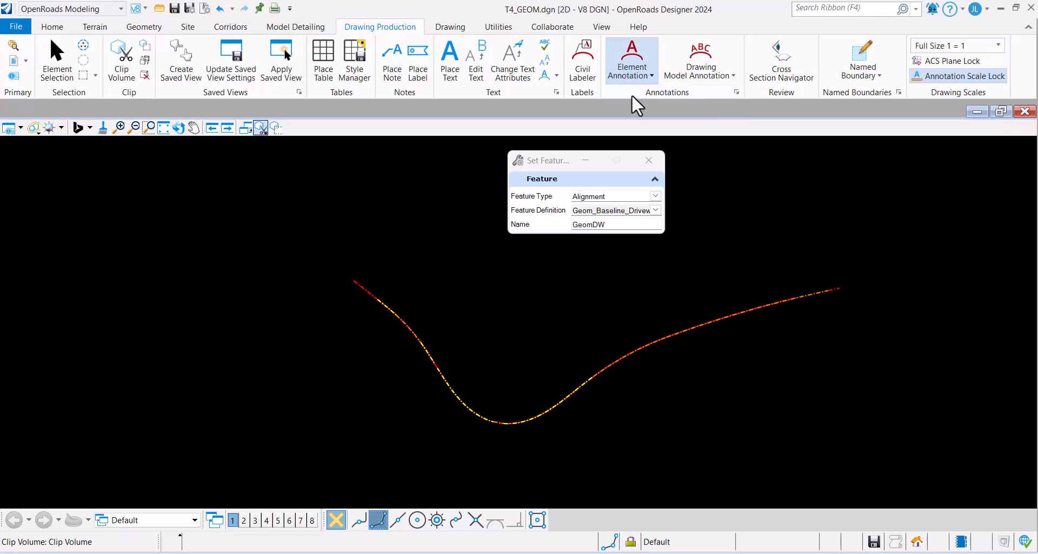
{"action": "scroll", "coordinate": [373, 281], "scroll_direction": "up", "scroll_amount": 3}
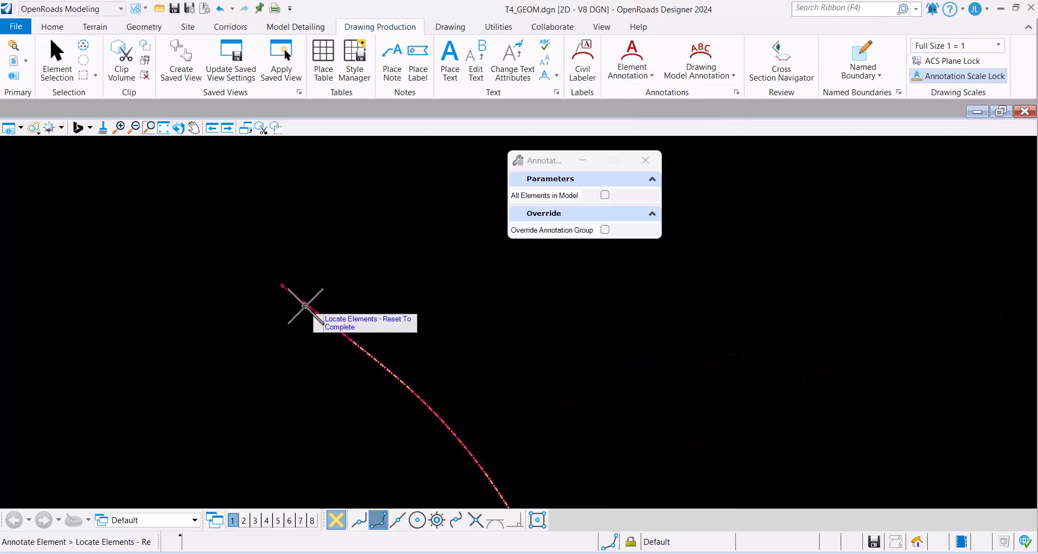
{"action": "left_click", "coordinate": [305, 305]}
{"action": "right_click", "coordinate": [360, 275]}
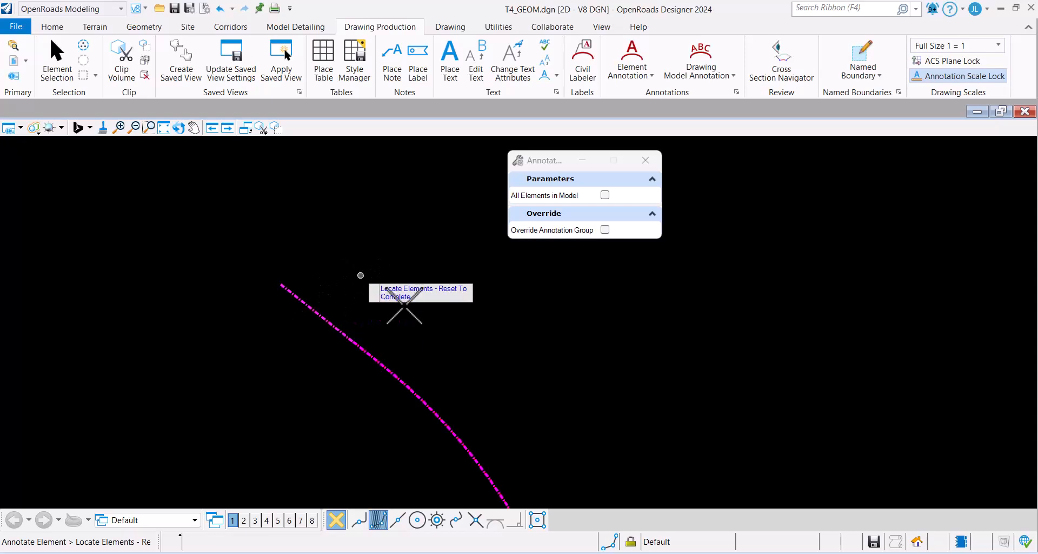
Set the drawing's annotation scale to 1:200.
{"action": "left_click", "coordinate": [959, 46]}
{"action": "scroll", "coordinate": [971, 111], "scroll_direction": "down", "scroll_amount": 5}
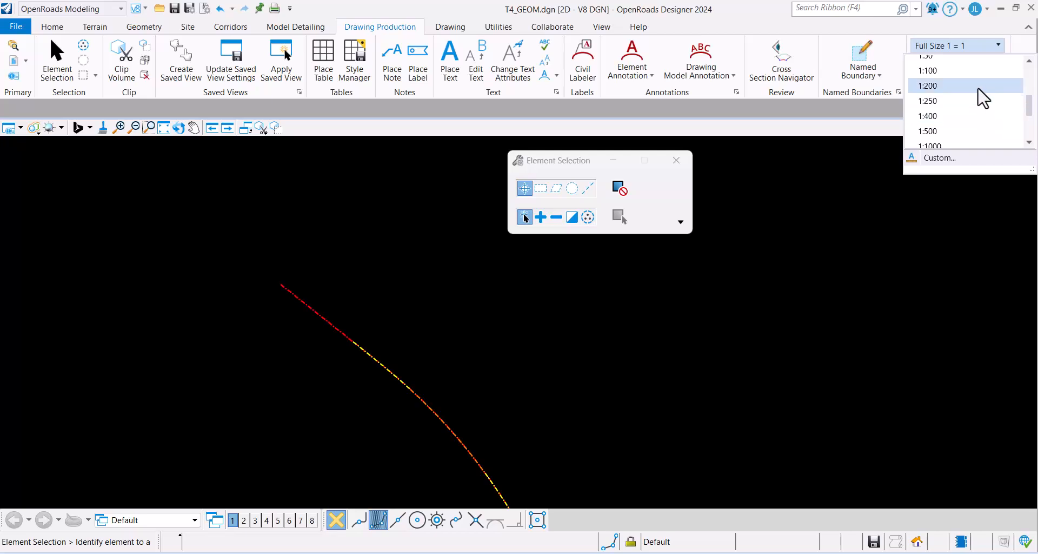
{"action": "left_click", "coordinate": [982, 97]}
{"action": "scroll", "coordinate": [277, 313], "scroll_direction": "up", "scroll_amount": 5}
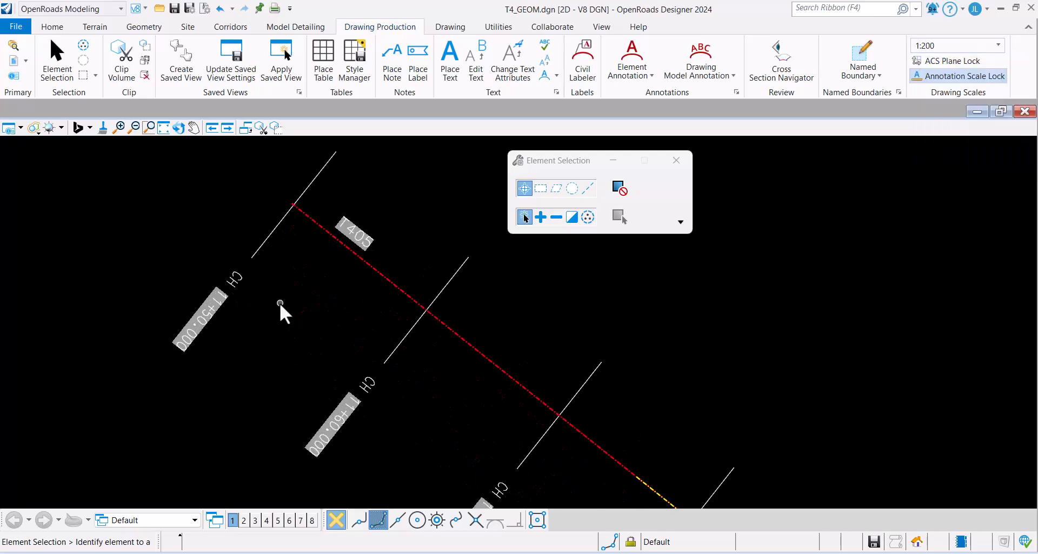
Turn off the text field background in View 1's attributes, keeping Item Types Text displayed.
{"action": "middle_click_drag", "start_coordinate": [316, 302], "coordinate": [269, 233]}
{"action": "middle_click_drag", "start_coordinate": [373, 340], "coordinate": [310, 264]}
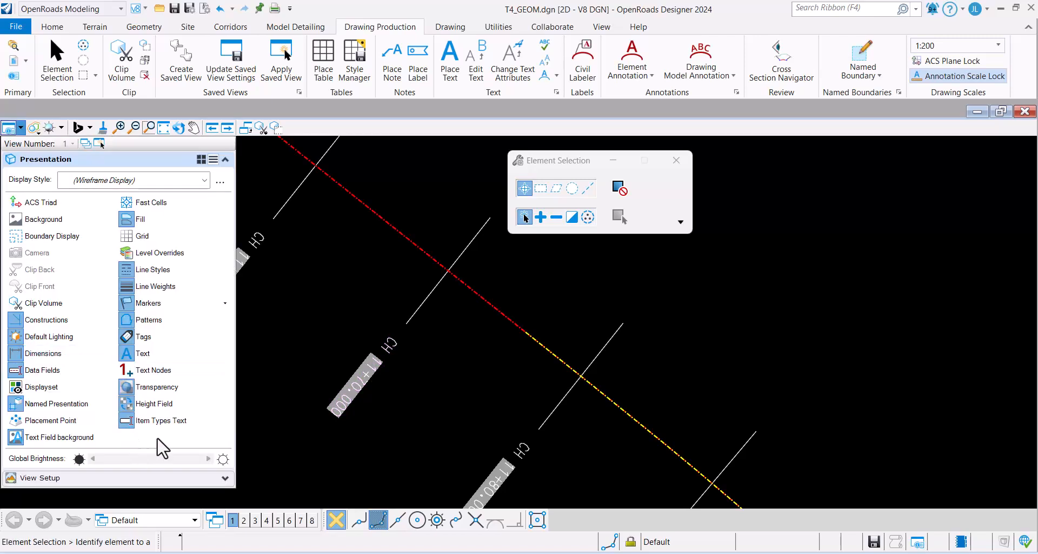
{"action": "left_click", "coordinate": [174, 425]}
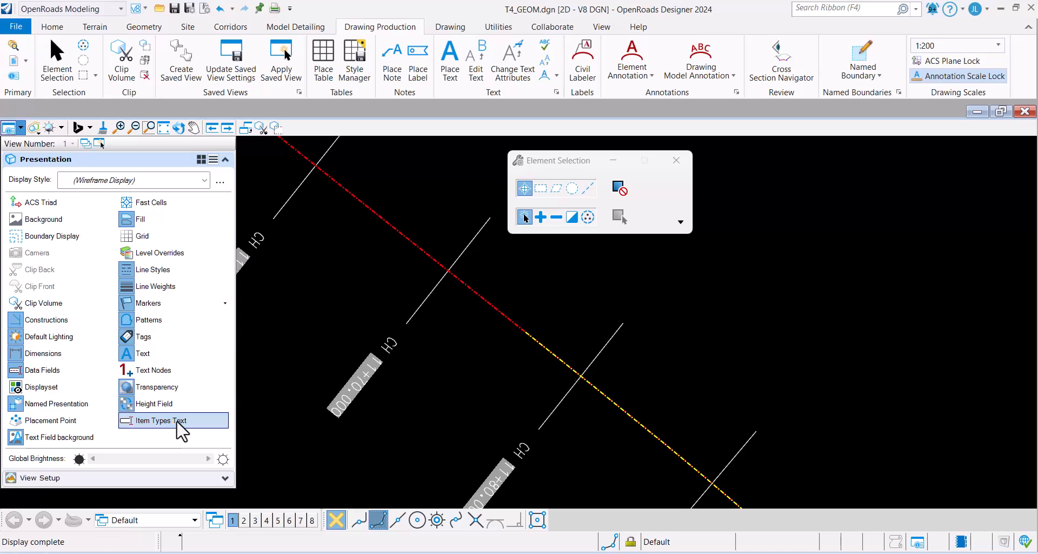
{"action": "left_click", "coordinate": [173, 424]}
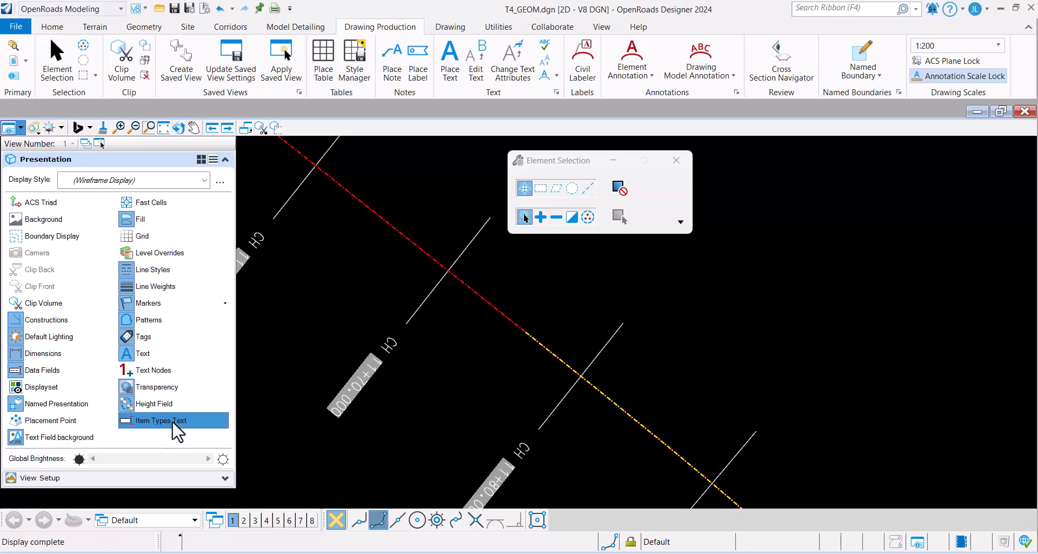
{"action": "left_click", "coordinate": [104, 440]}
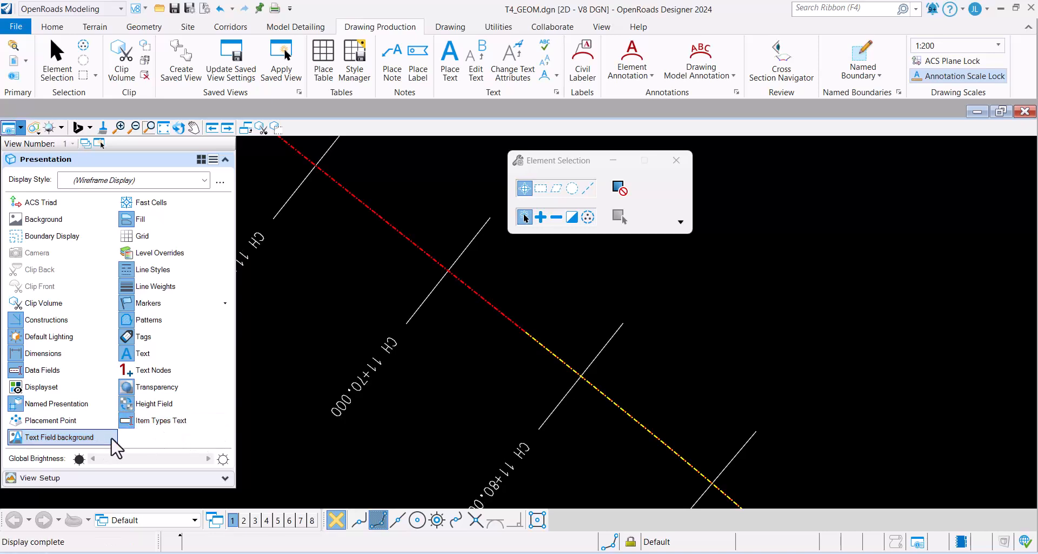
Arrange the workspace as 2 Views Plan/3D and rotate the 3D view to show the alignment in perspective.
{"action": "scroll", "coordinate": [432, 346], "scroll_direction": "down", "scroll_amount": 5}
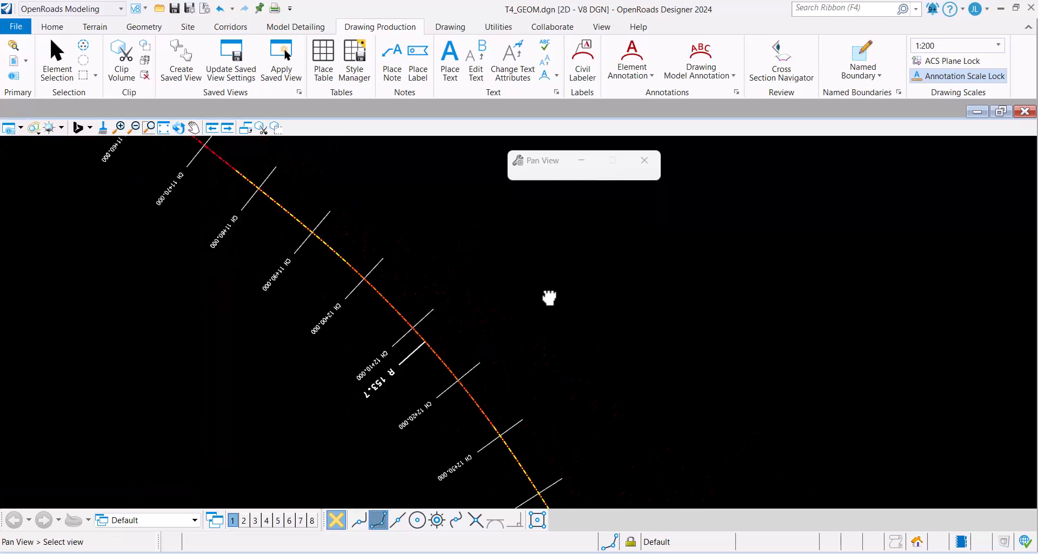
{"action": "middle_click_drag", "start_coordinate": [541, 314], "coordinate": [247, 316]}
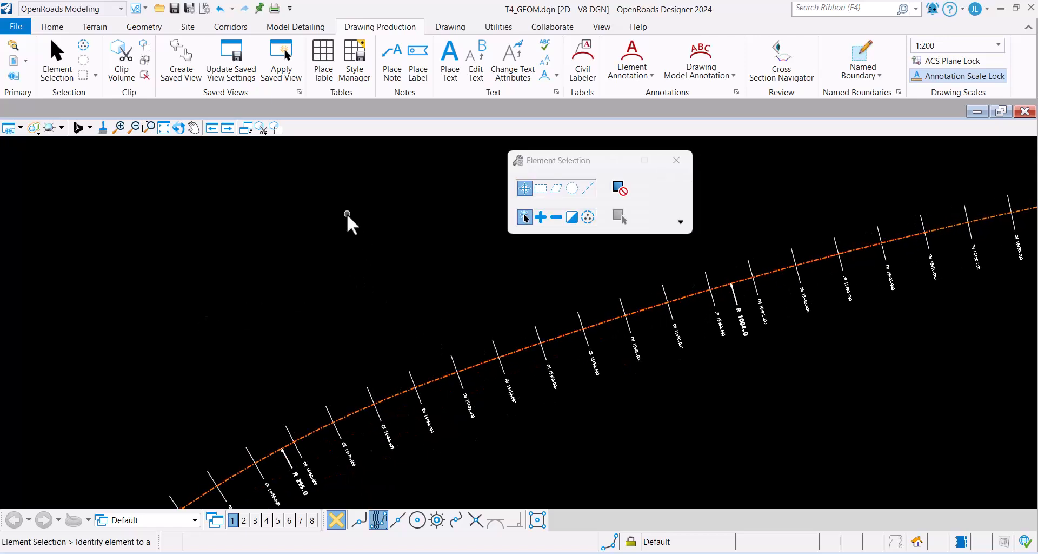
{"action": "right_click", "coordinate": [349, 221]}
{"action": "mouse_move", "coordinate": [478, 230]}
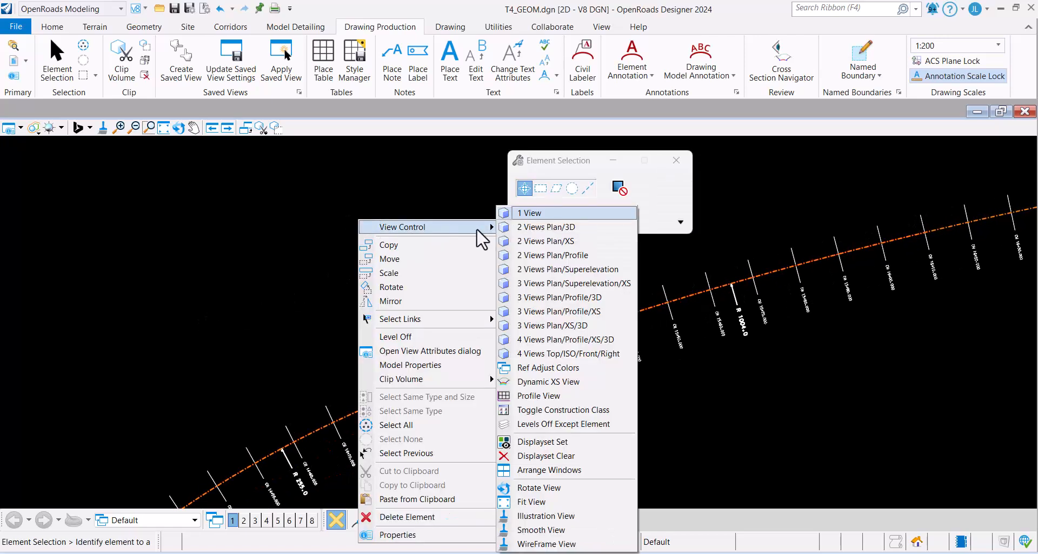
{"action": "left_click", "coordinate": [530, 234]}
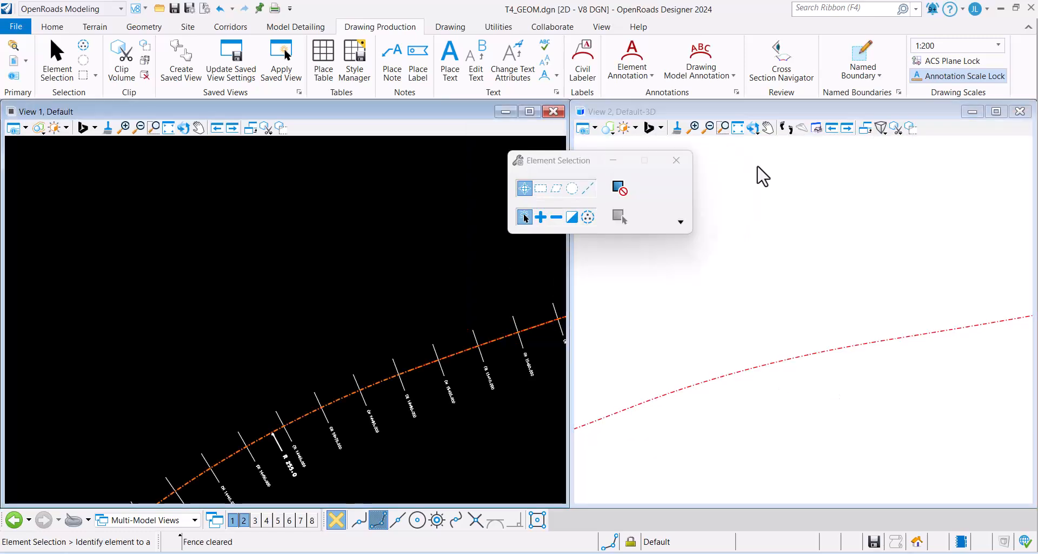
{"action": "left_click", "coordinate": [753, 128]}
{"action": "left_click", "coordinate": [780, 148]}
{"action": "left_click_drag", "start_coordinate": [744, 310], "coordinate": [878, 270]}
{"action": "right_click", "coordinate": [310, 270]}
Open View 3 and display the profile model of the T405 alignment in it.
{"action": "middle_click_drag", "start_coordinate": [316, 267], "coordinate": [230, 253]}
{"action": "left_click", "coordinate": [257, 519]}
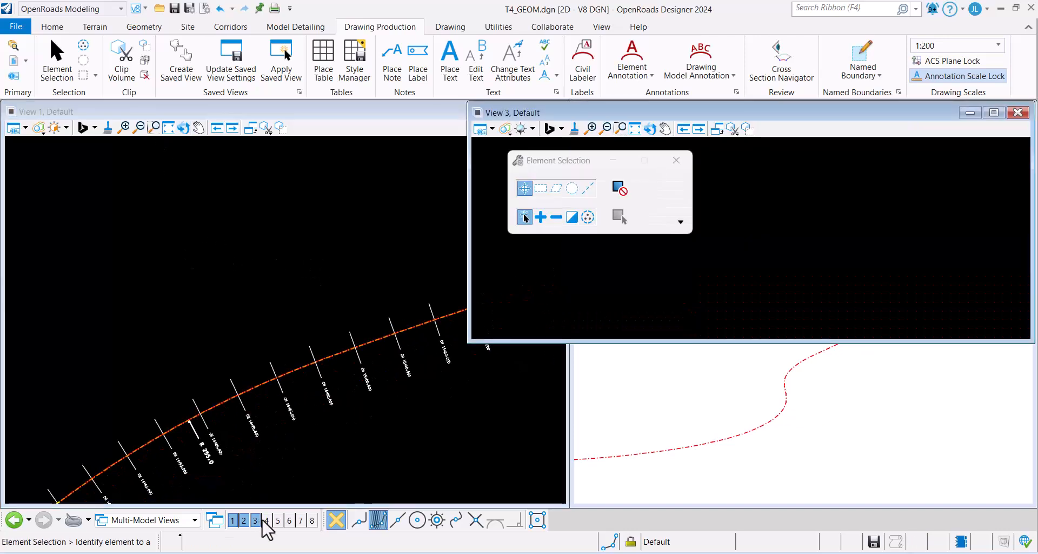
{"action": "left_click", "coordinate": [336, 349]}
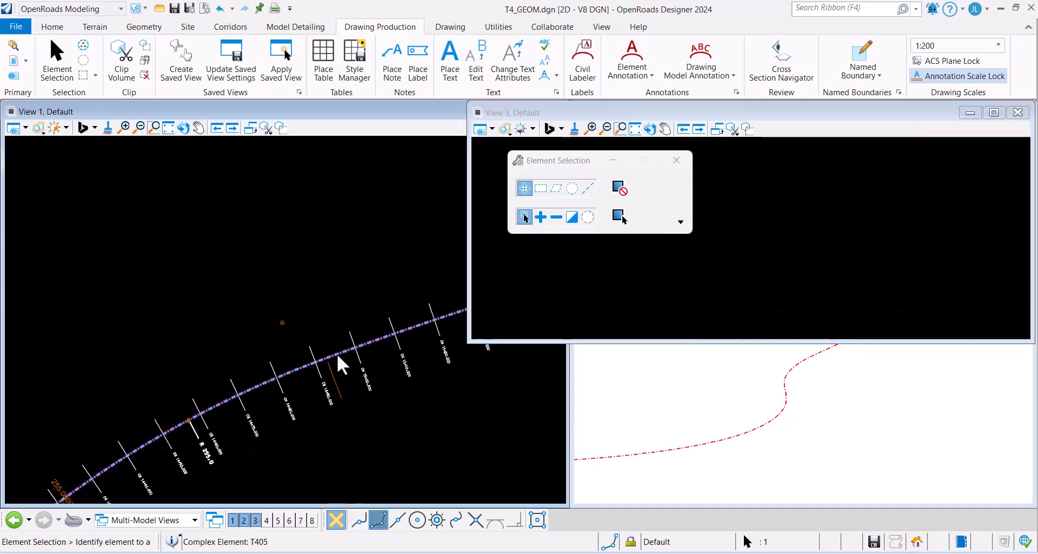
{"action": "left_click", "coordinate": [337, 355]}
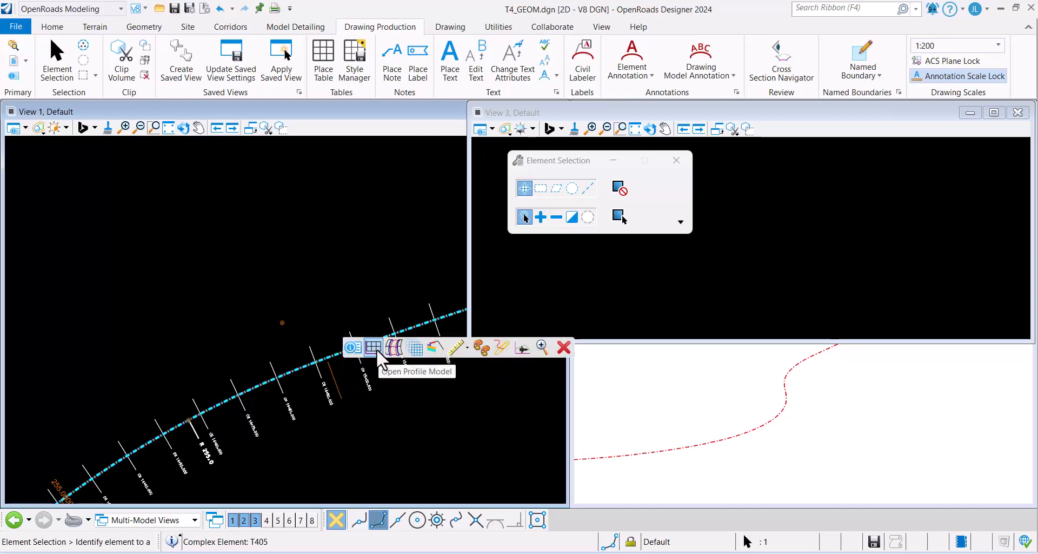
{"action": "left_click", "coordinate": [373, 348]}
{"action": "left_click", "coordinate": [765, 304]}
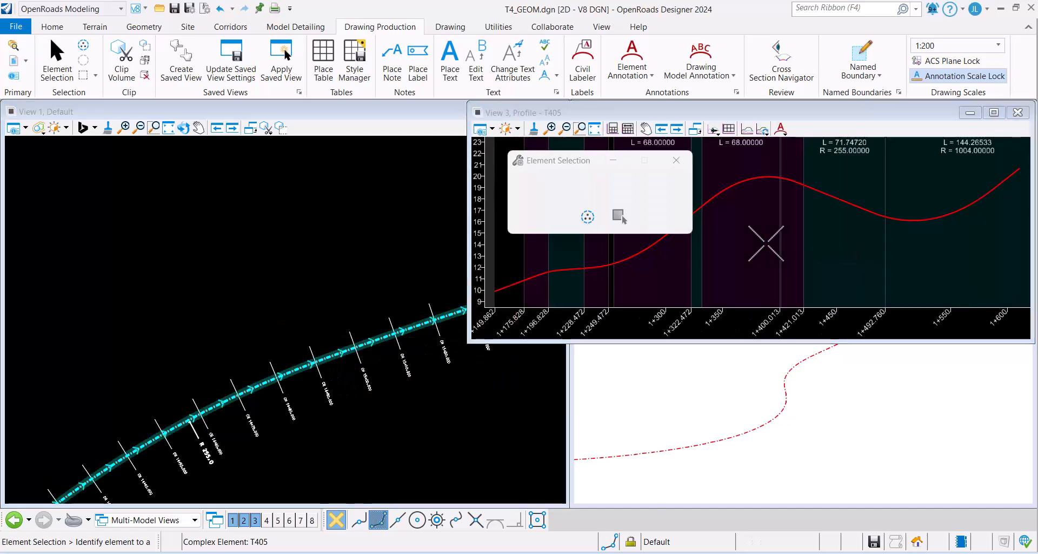
Narrow the T405 profile window so it clears the plan view, and fit the whole alignment in View 1.
{"action": "left_click_drag", "start_coordinate": [711, 397], "coordinate": [800, 448]}
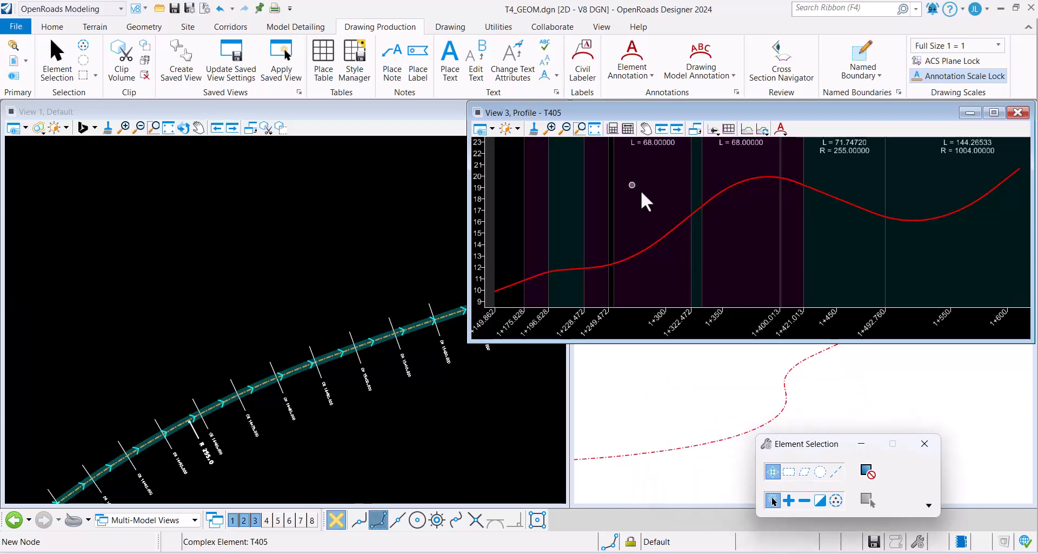
{"action": "left_click_drag", "start_coordinate": [472, 183], "coordinate": [587, 186]}
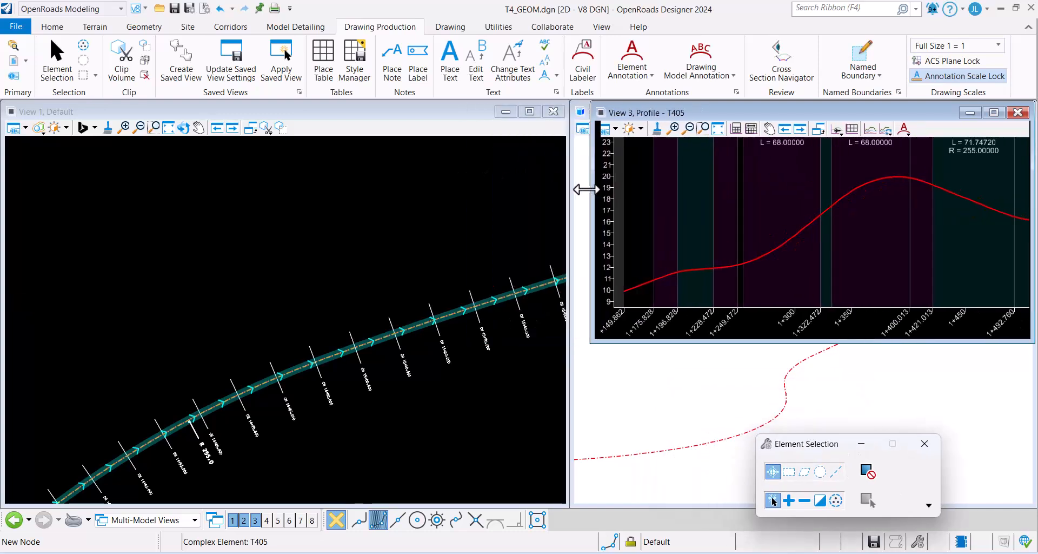
{"action": "scroll", "coordinate": [406, 224], "scroll_direction": "down", "scroll_amount": 4}
{"action": "middle_click_drag", "start_coordinate": [420, 226], "coordinate": [262, 248]}
{"action": "scroll", "coordinate": [185, 217], "scroll_direction": "up", "scroll_amount": 2}
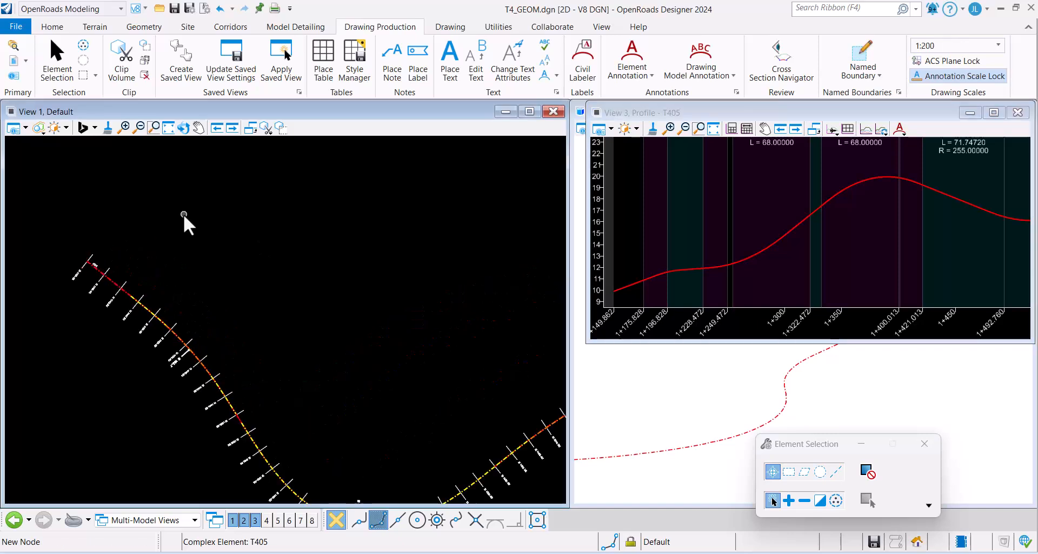
{"action": "left_click", "coordinate": [168, 128]}
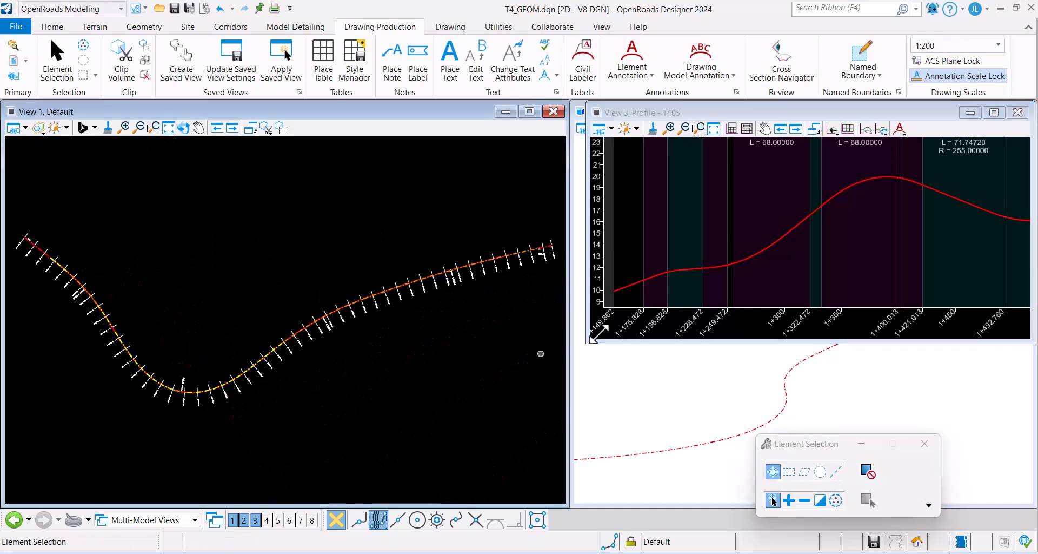
Widen the T405 profile window slightly and move it over the lower part of the 3D view.
{"action": "left_click_drag", "start_coordinate": [591, 231], "coordinate": [565, 235]}
{"action": "left_click_drag", "start_coordinate": [751, 123], "coordinate": [744, 283]}
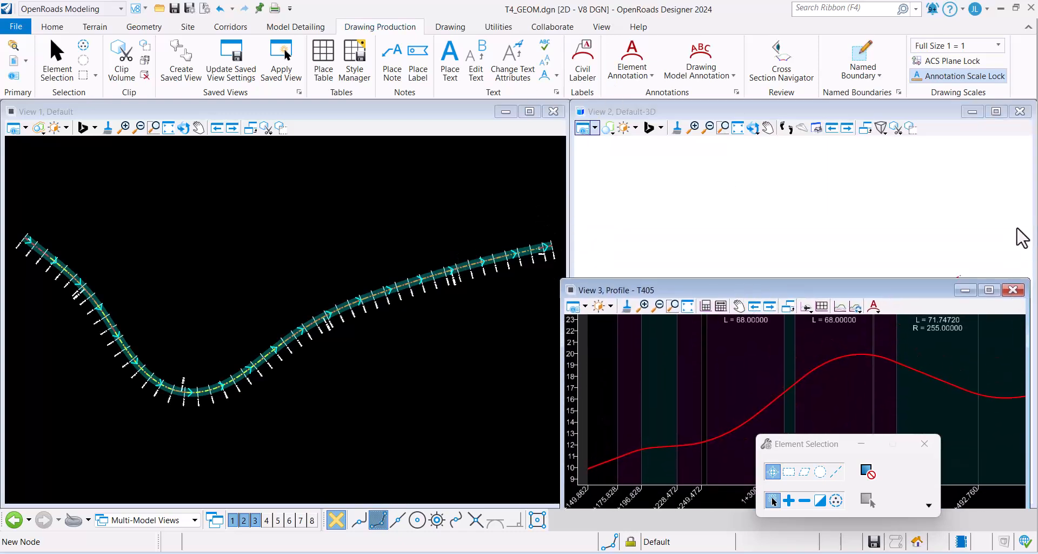
Switch to the Create Road Model notes in Notepad, review item 2, Import Superelevation, and put the notes away.
{"action": "key", "text": "alt+Tab"}
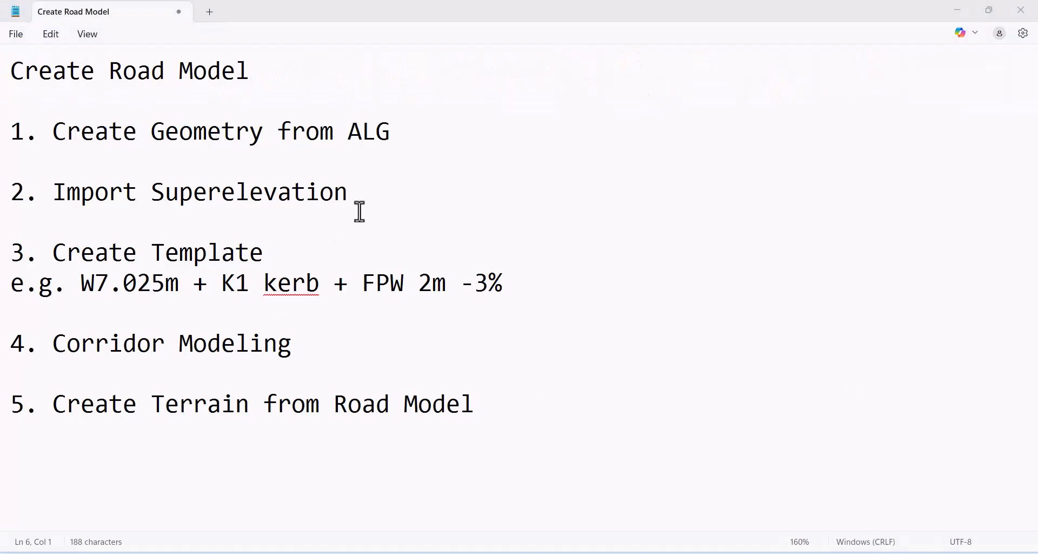
{"action": "left_click_drag", "start_coordinate": [371, 198], "coordinate": [8, 199]}
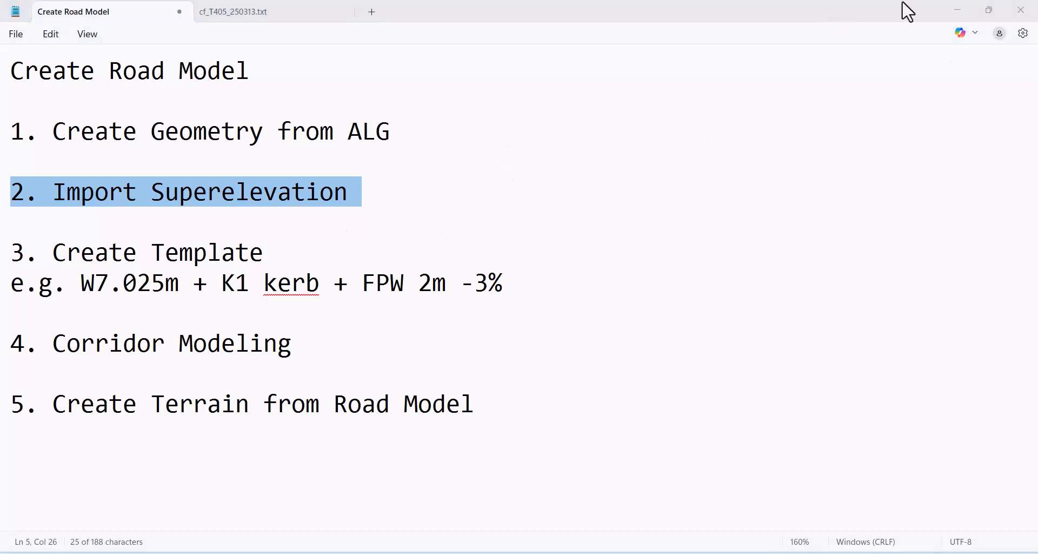
{"action": "left_click", "coordinate": [957, 10]}
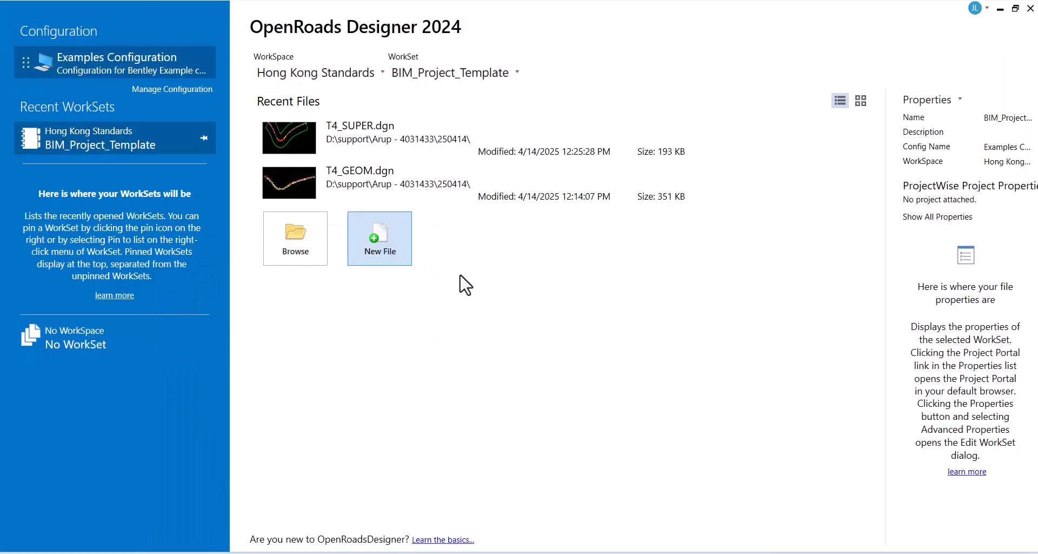
Create a new design file named T4_SUPER in folder 250414 using the Seed2D - Hong Kong Design.dgn seed.
{"action": "left_click", "coordinate": [365, 230]}
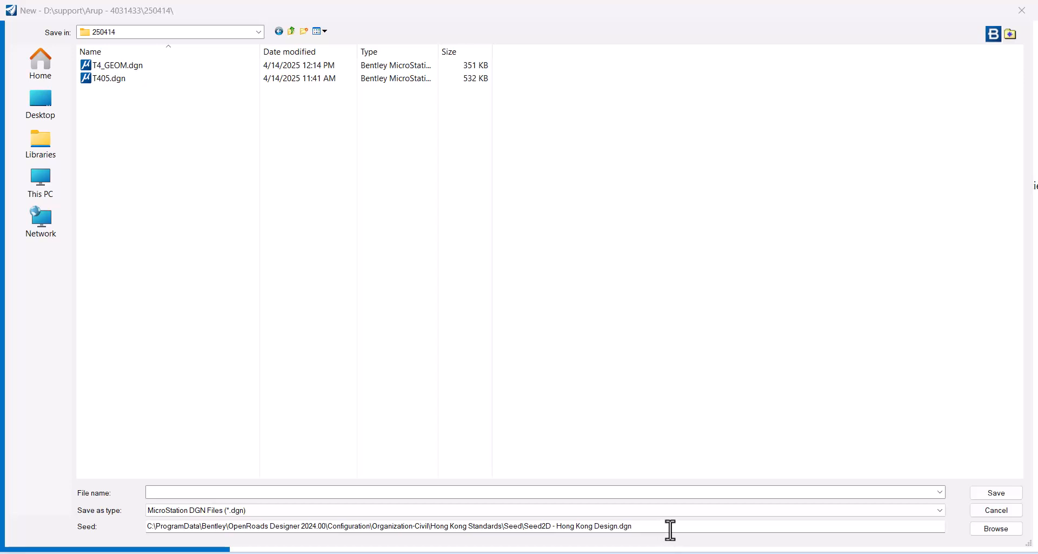
{"action": "left_click", "coordinate": [990, 528]}
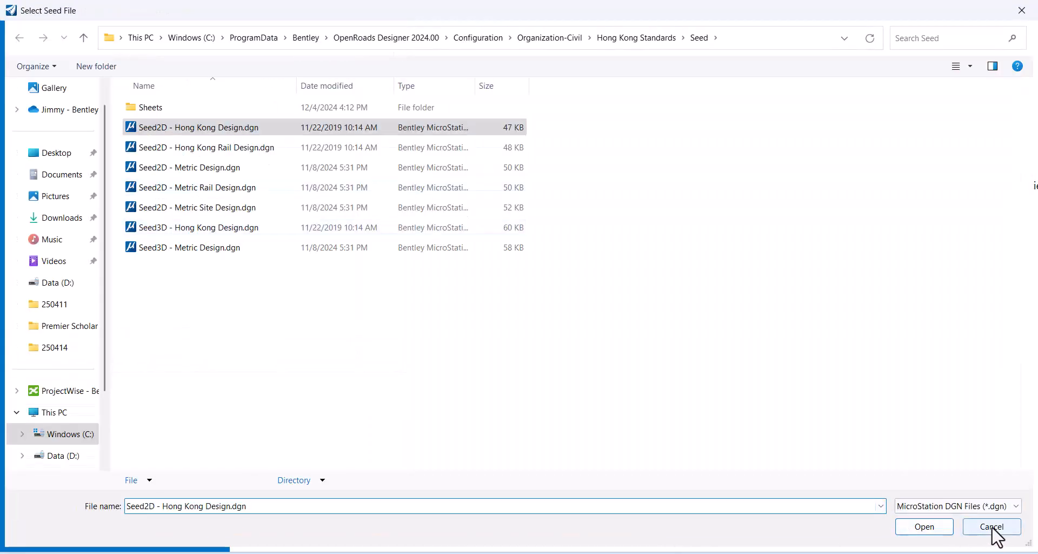
{"action": "left_click", "coordinate": [992, 528]}
{"action": "left_click", "coordinate": [238, 493]}
{"action": "type", "text": "T"}
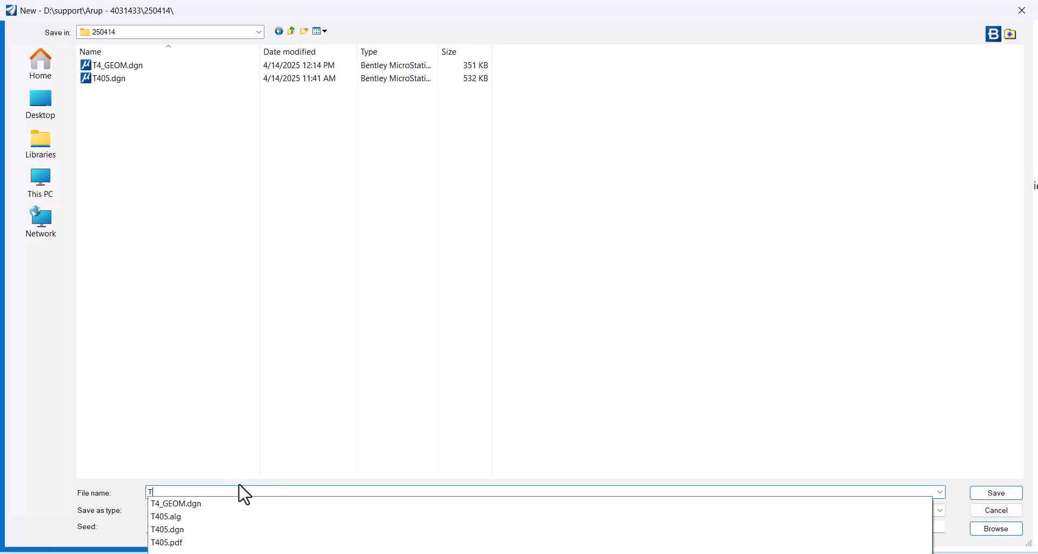
{"action": "type", "text": "4_SUPER"}
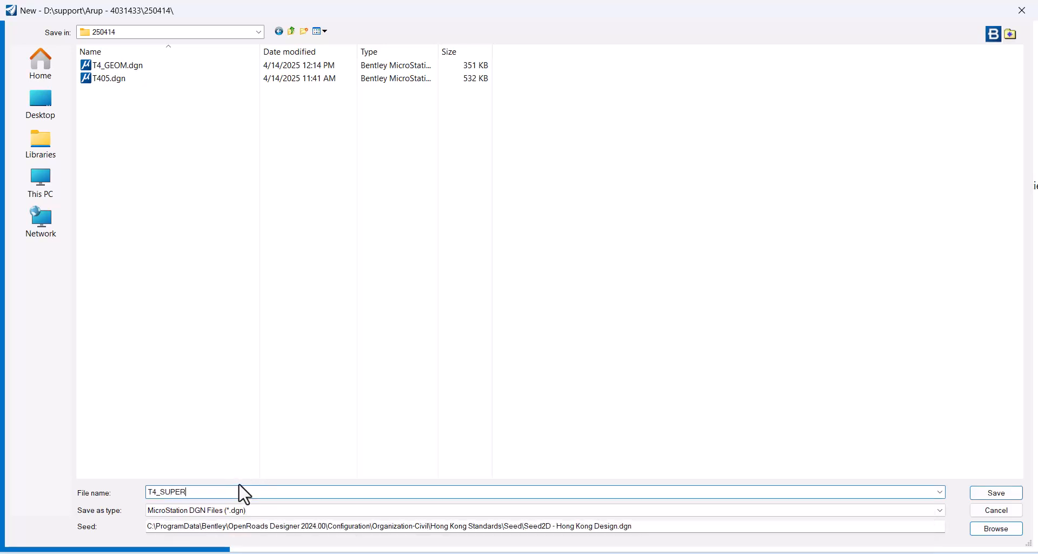
{"action": "key", "text": "Return"}
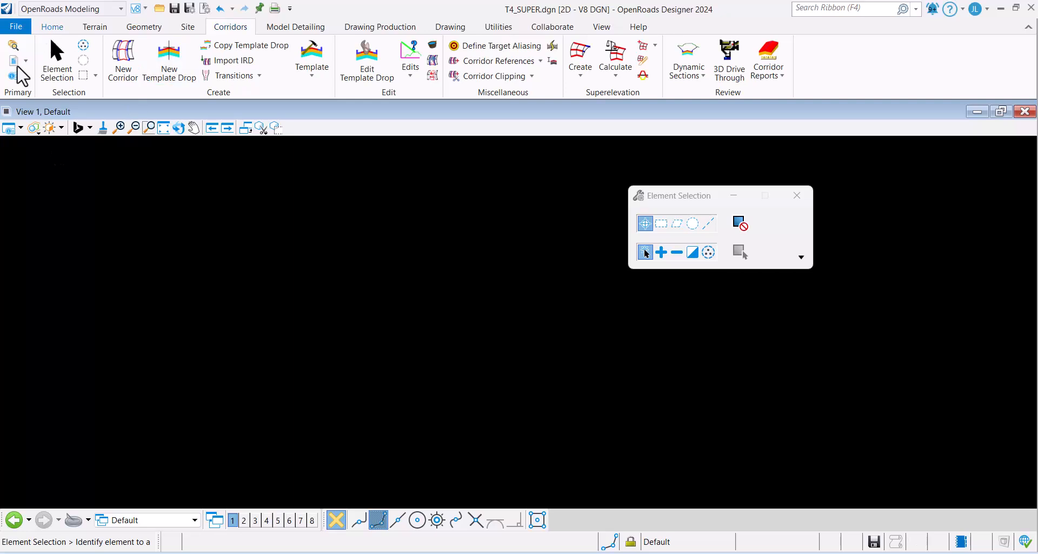
Attach the Default model of T4_GEOM.dgn as a reference to the new file and display its geometry in View 1.
{"action": "left_click", "coordinate": [293, 63]}
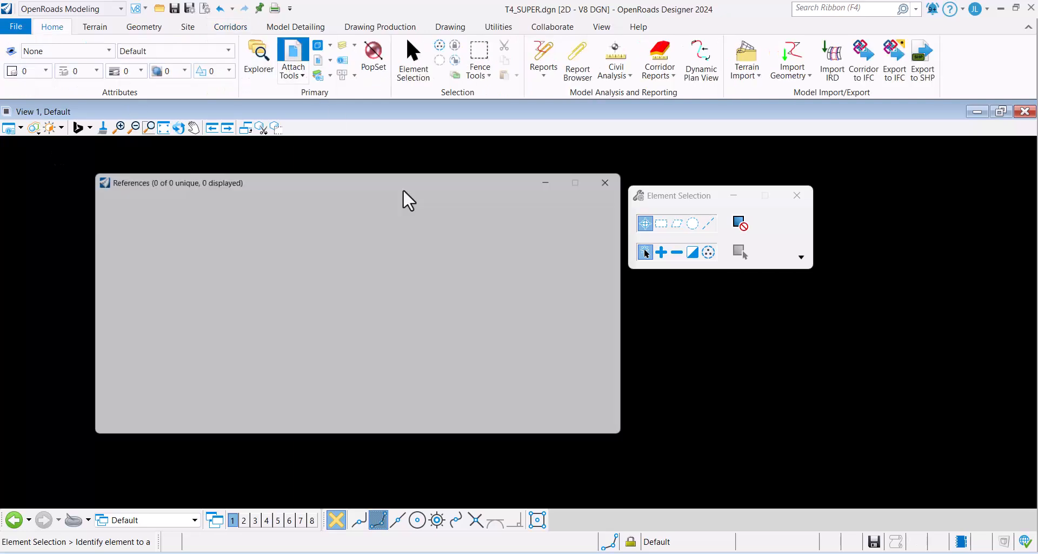
{"action": "left_click", "coordinate": [125, 216]}
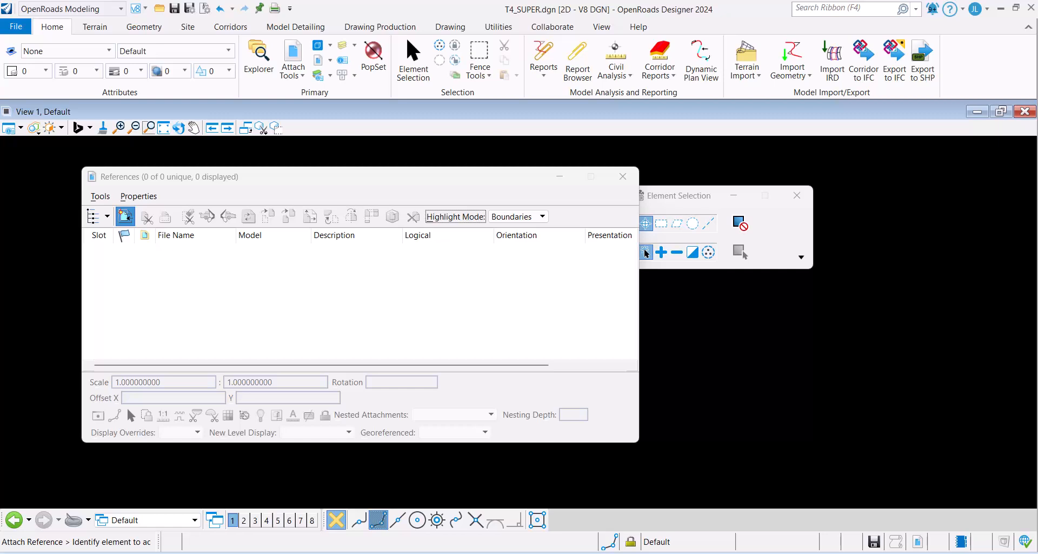
{"action": "left_click", "coordinate": [622, 176]}
{"action": "left_click", "coordinate": [150, 127]}
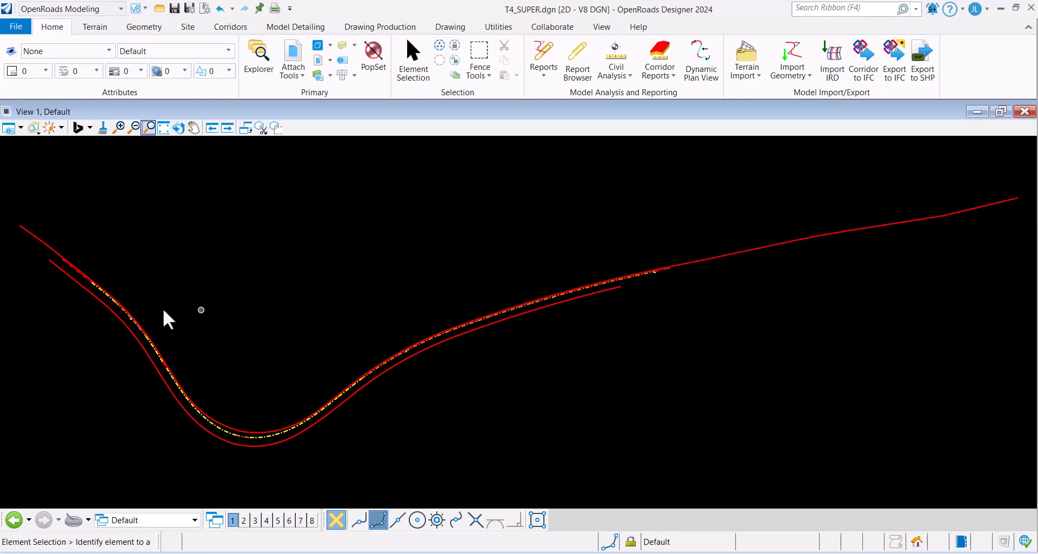
Turn off the Geom_Drivew... level of the T4_GEOM.dgn reference in View 1 and fit the remaining baseline.
{"action": "scroll", "coordinate": [341, 330], "scroll_direction": "up", "scroll_amount": 3}
{"action": "left_click", "coordinate": [7, 112]}
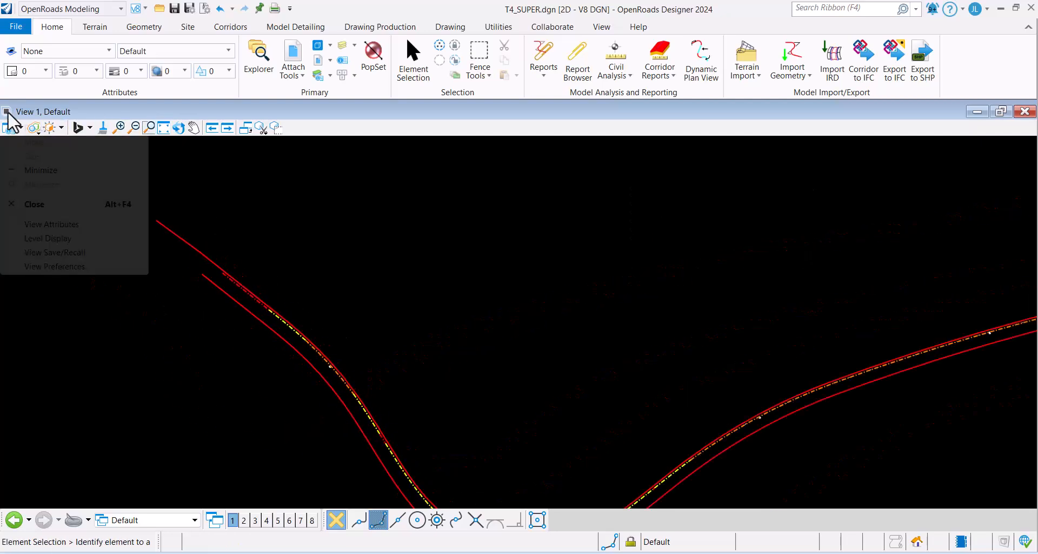
{"action": "left_click", "coordinate": [48, 238]}
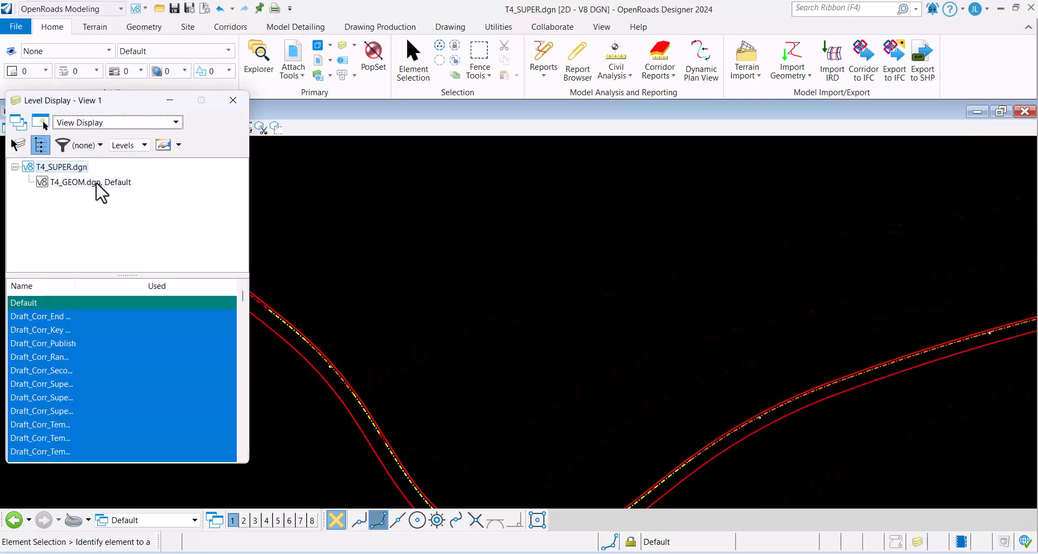
{"action": "left_click", "coordinate": [96, 183]}
{"action": "left_click", "coordinate": [94, 316]}
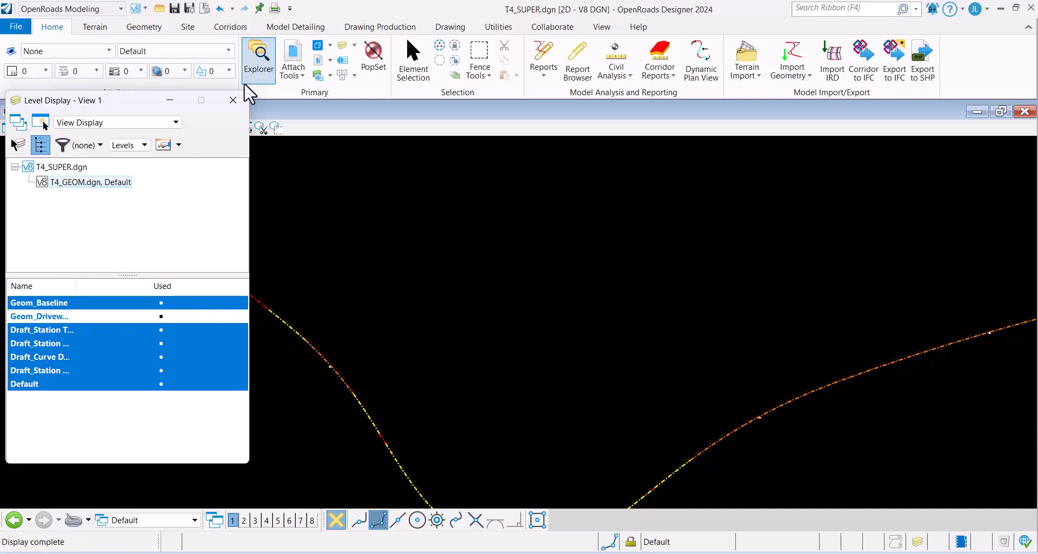
{"action": "left_click", "coordinate": [233, 100]}
{"action": "left_click", "coordinate": [163, 128]}
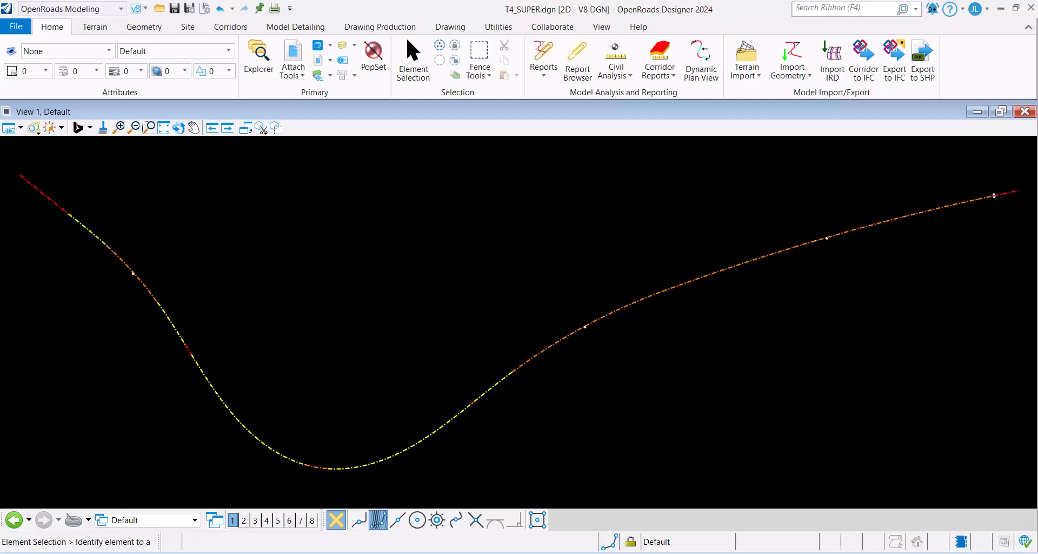
Switch to cf_T405_250313.txt in Notepad and review its chainage and crossfall rows.
{"action": "key", "text": "alt+Tab"}
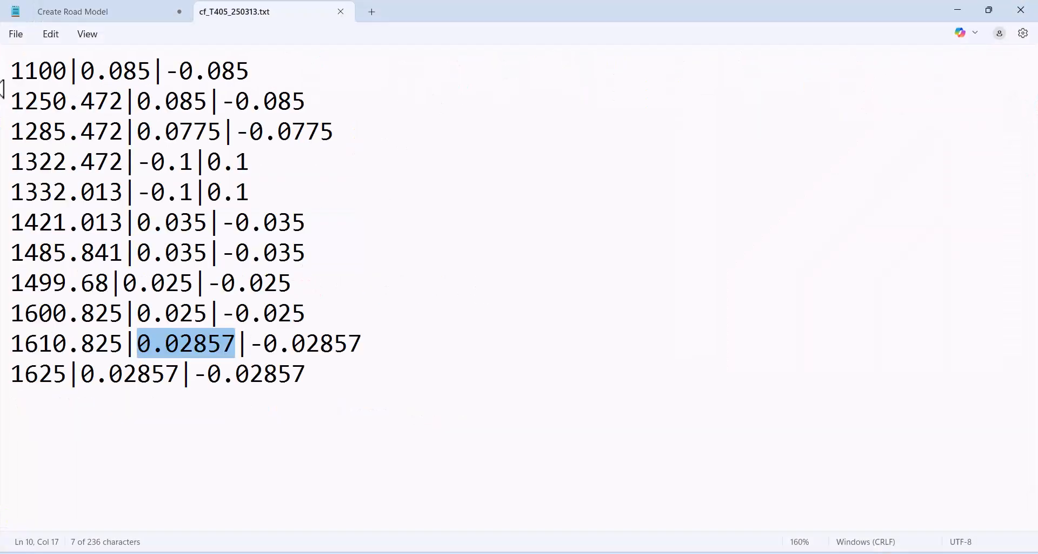
{"action": "left_click_drag", "start_coordinate": [13, 75], "coordinate": [354, 409]}
{"action": "left_click", "coordinate": [396, 391]}
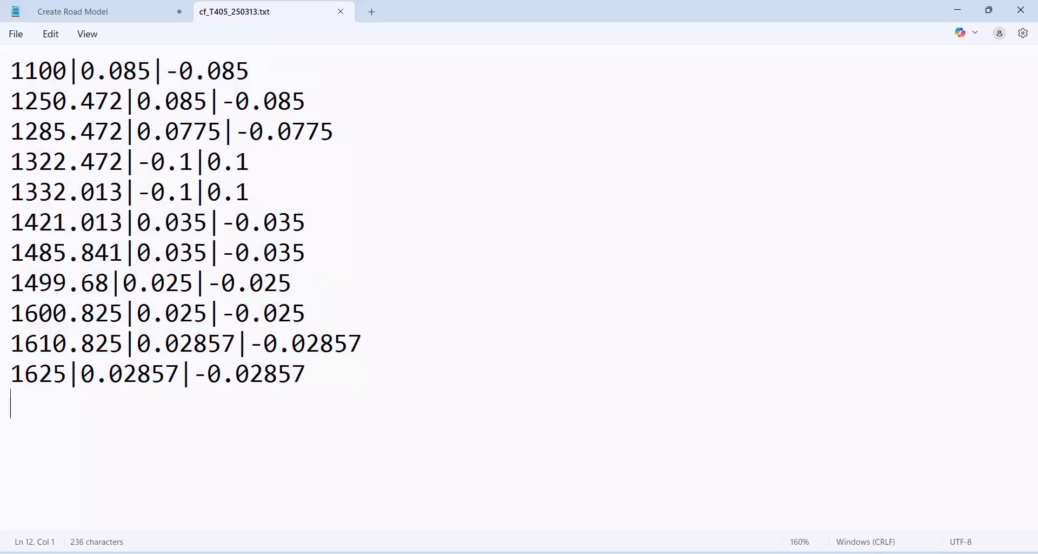
Switch to import_super.csv in Excel and examine its lane name, chainage and crossfall columns.
{"action": "key", "text": "alt+Tab"}
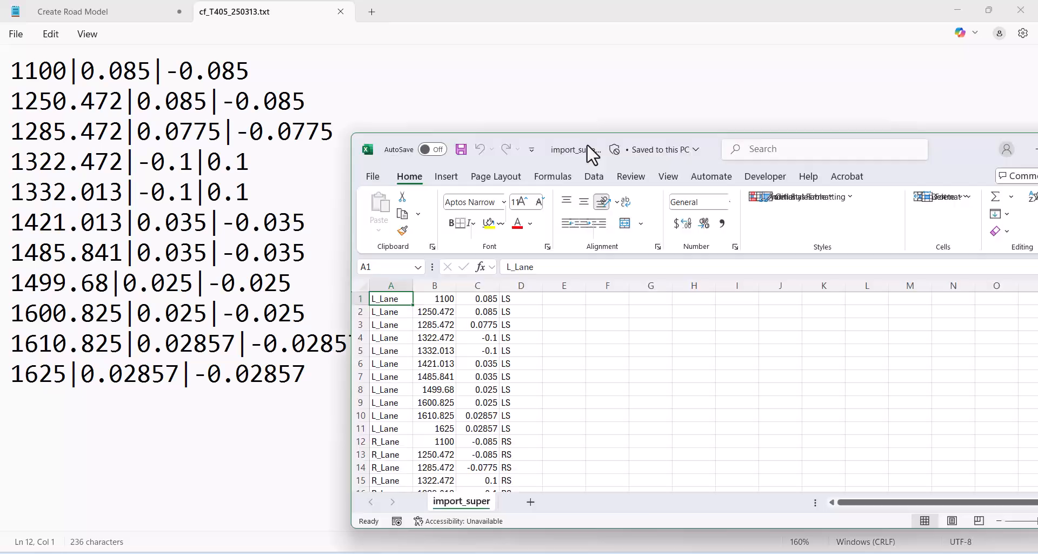
{"action": "left_click_drag", "start_coordinate": [591, 151], "coordinate": [408, 132]}
{"action": "left_click", "coordinate": [869, 132]}
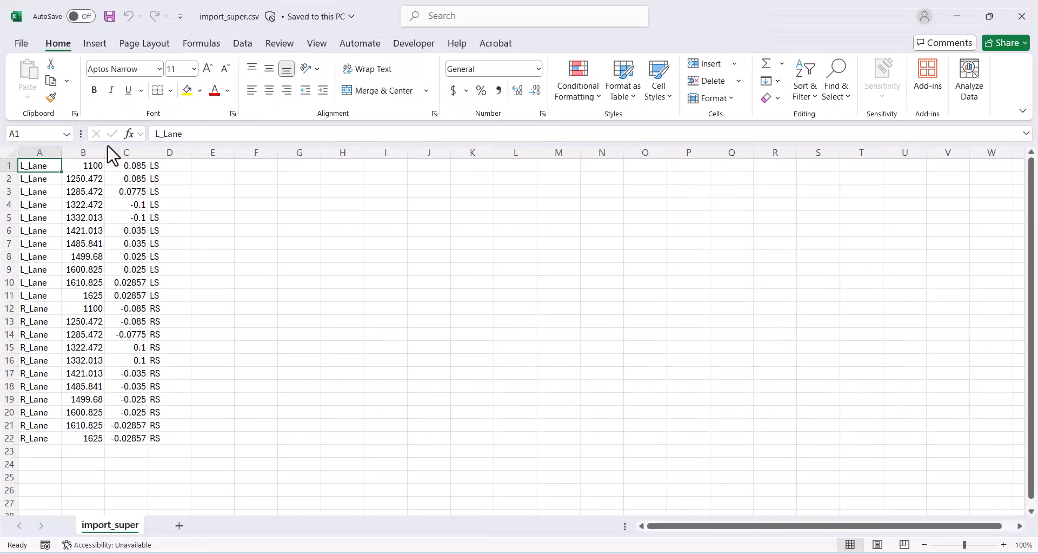
{"action": "left_click_drag", "start_coordinate": [40, 166], "coordinate": [41, 287]}
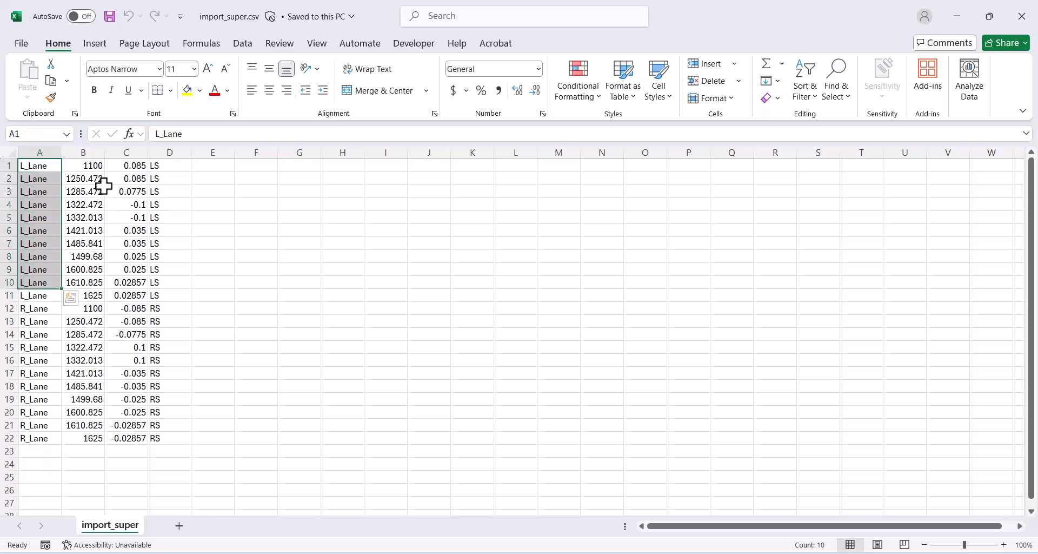
{"action": "left_click", "coordinate": [82, 166]}
{"action": "left_click", "coordinate": [127, 167]}
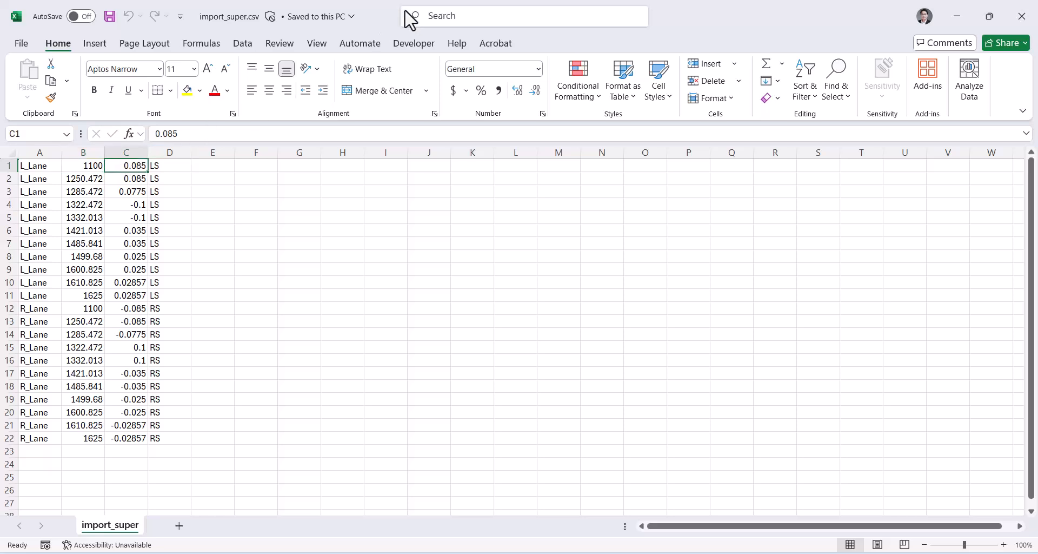
Compare the CSV's L_Lane and R_Lane rows and LS/RS codes with the crossfall text file, then return to OpenRoads Designer.
{"action": "left_click_drag", "start_coordinate": [407, 19], "coordinate": [646, 69]}
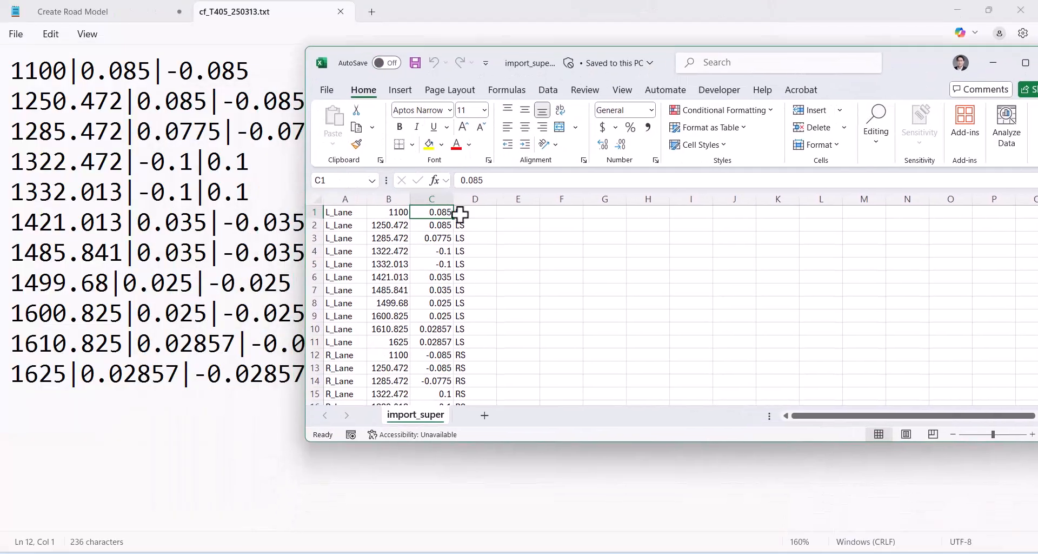
{"action": "left_click_drag", "start_coordinate": [471, 212], "coordinate": [471, 341]}
{"action": "scroll", "coordinate": [476, 312], "scroll_direction": "down", "scroll_amount": 2}
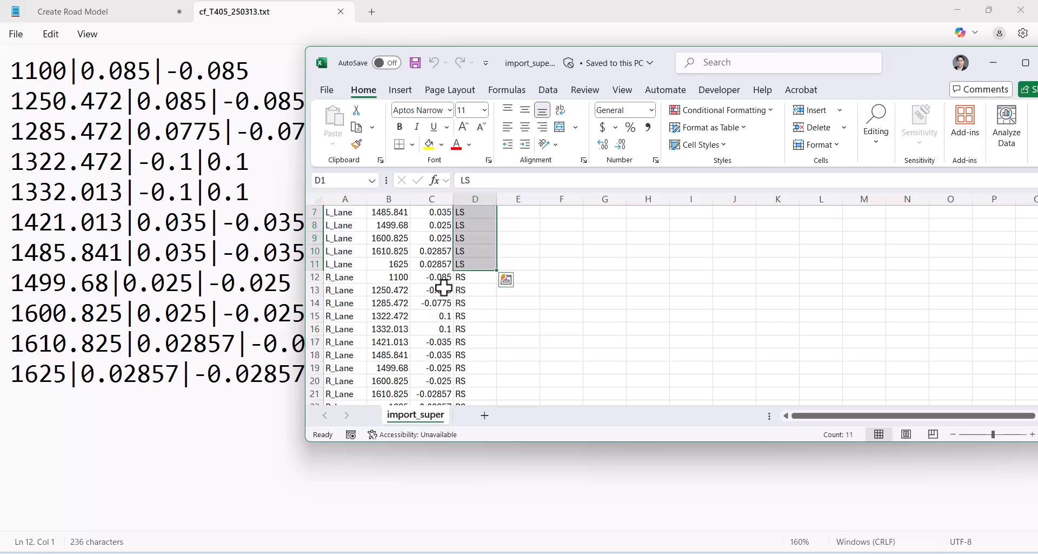
{"action": "left_click", "coordinate": [343, 279]}
{"action": "scroll", "coordinate": [346, 238], "scroll_direction": "up", "scroll_amount": 2}
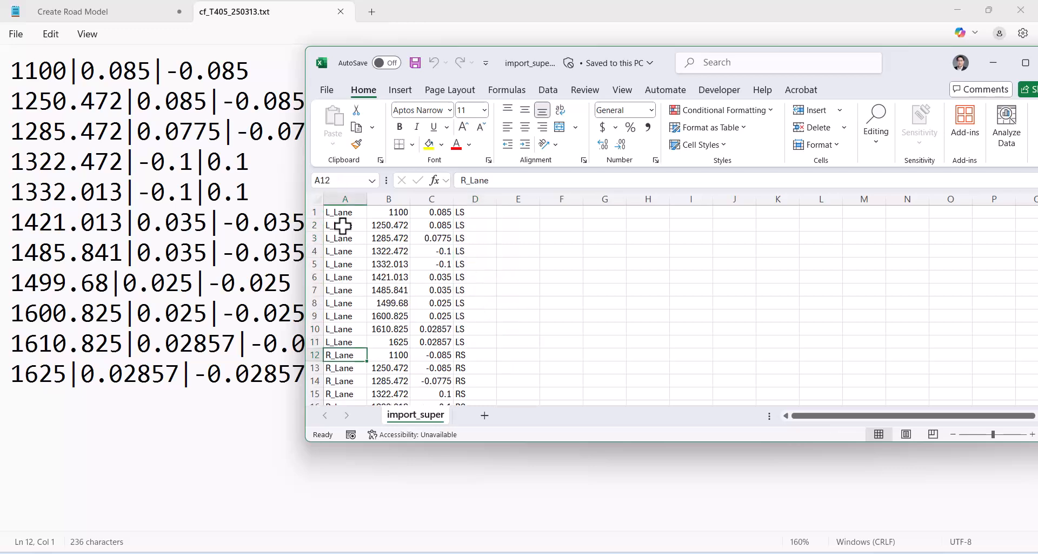
{"action": "left_click_drag", "start_coordinate": [343, 212], "coordinate": [343, 329]}
{"action": "scroll", "coordinate": [343, 339], "scroll_direction": "down", "scroll_amount": 2}
{"action": "left_click_drag", "start_coordinate": [348, 279], "coordinate": [344, 381]}
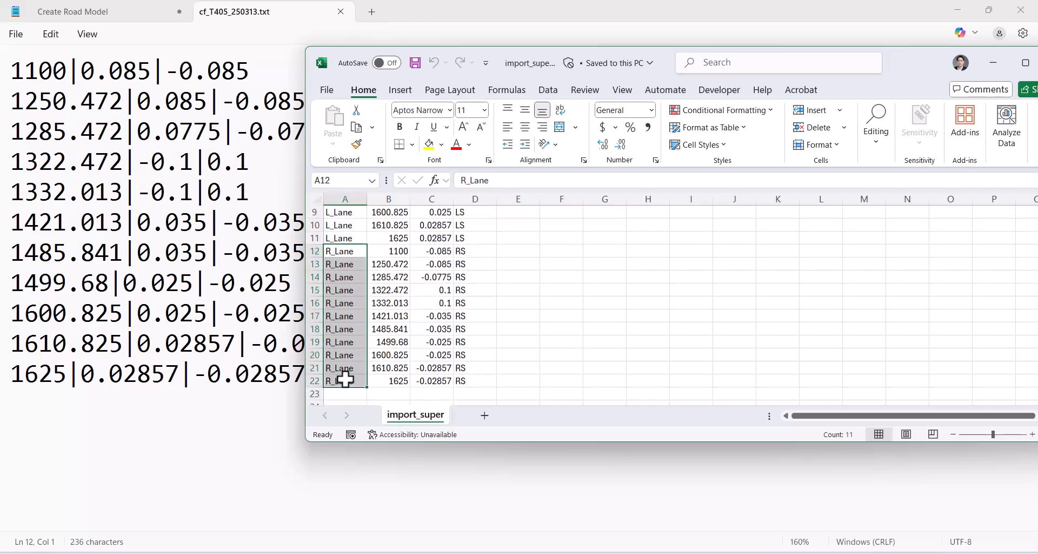
{"action": "left_click_drag", "start_coordinate": [554, 62], "coordinate": [325, 85]}
{"action": "left_click", "coordinate": [956, 12]}
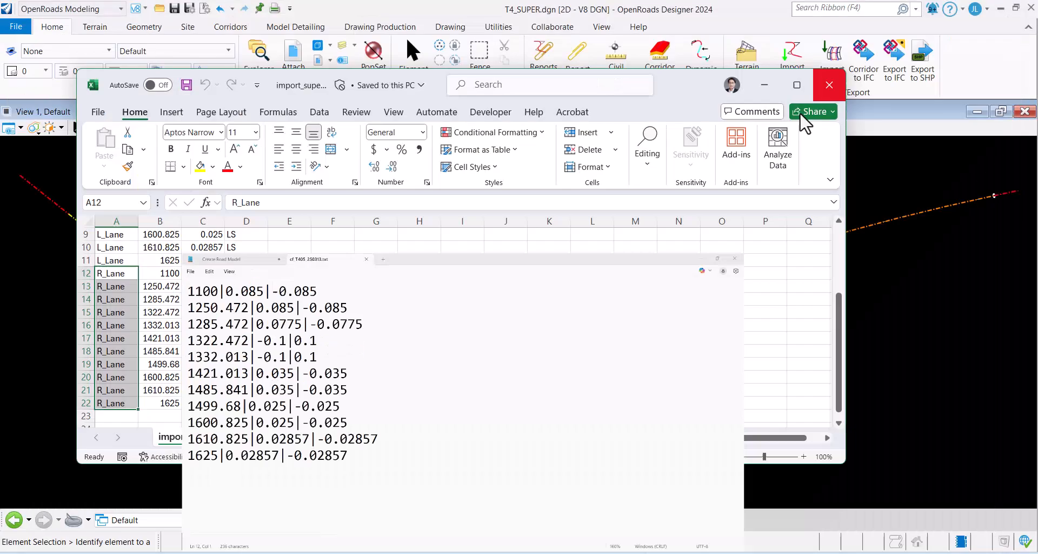
{"action": "left_click", "coordinate": [764, 87]}
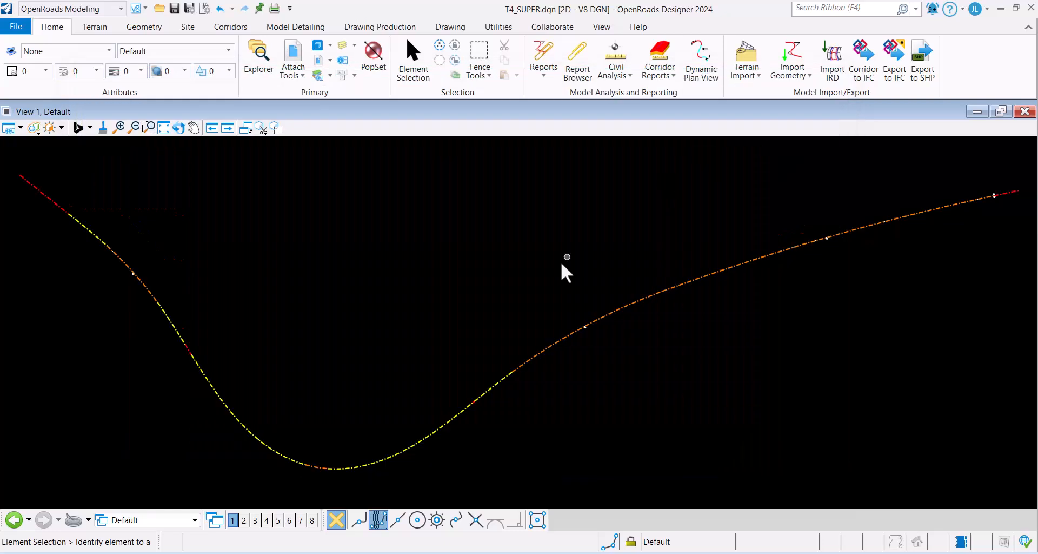
Set up Create Superelevation Sections with name Section, minimum tangent length 3000, Manual lane creation and the Superelevation feature definition.
{"action": "left_click", "coordinate": [194, 127]}
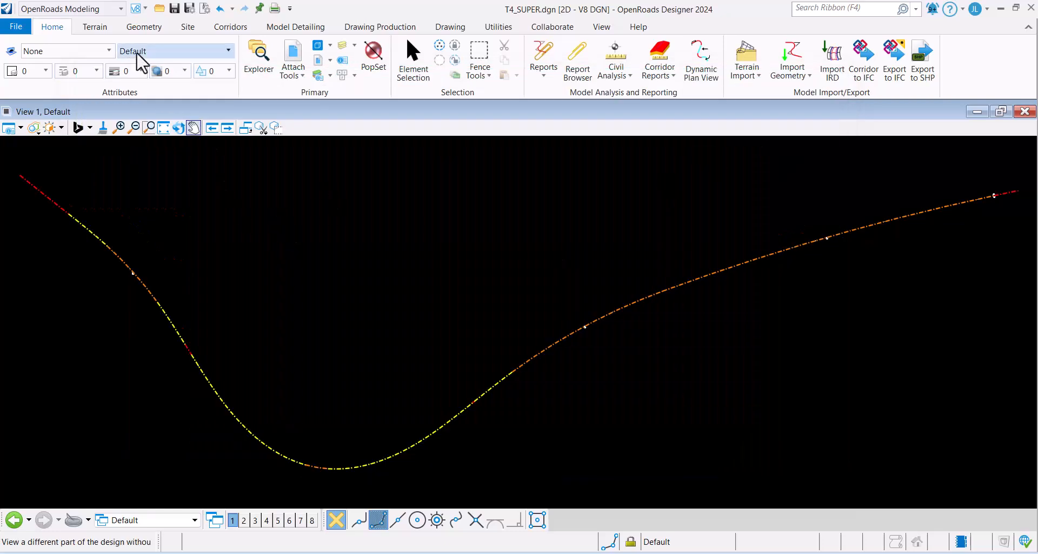
{"action": "left_click", "coordinate": [231, 28]}
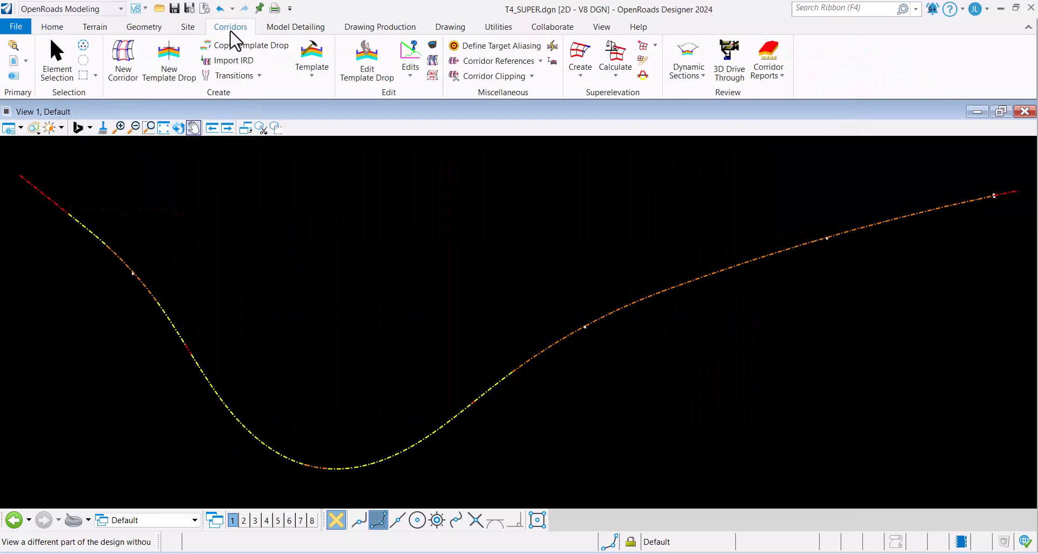
{"action": "left_click", "coordinate": [577, 73]}
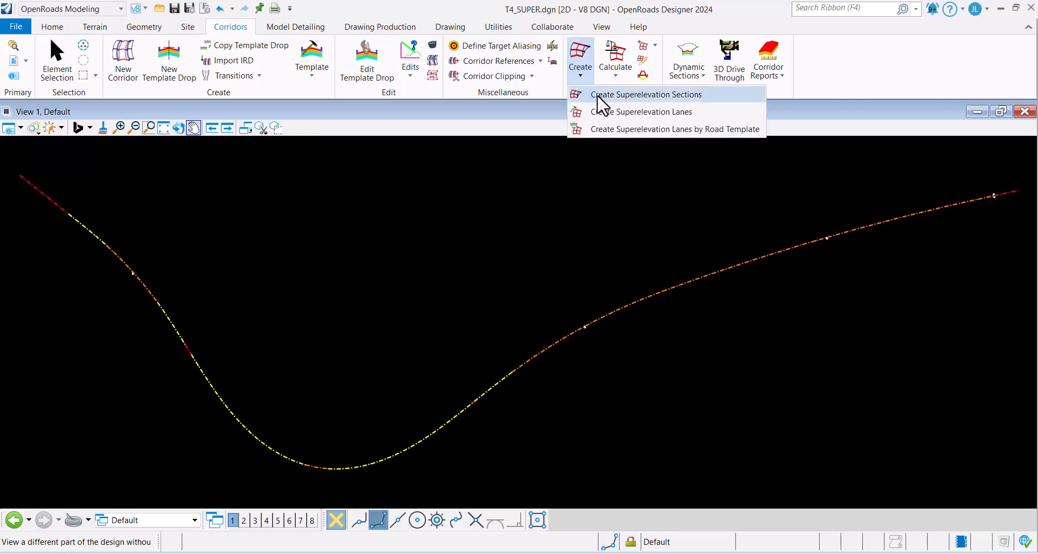
{"action": "left_click", "coordinate": [606, 95]}
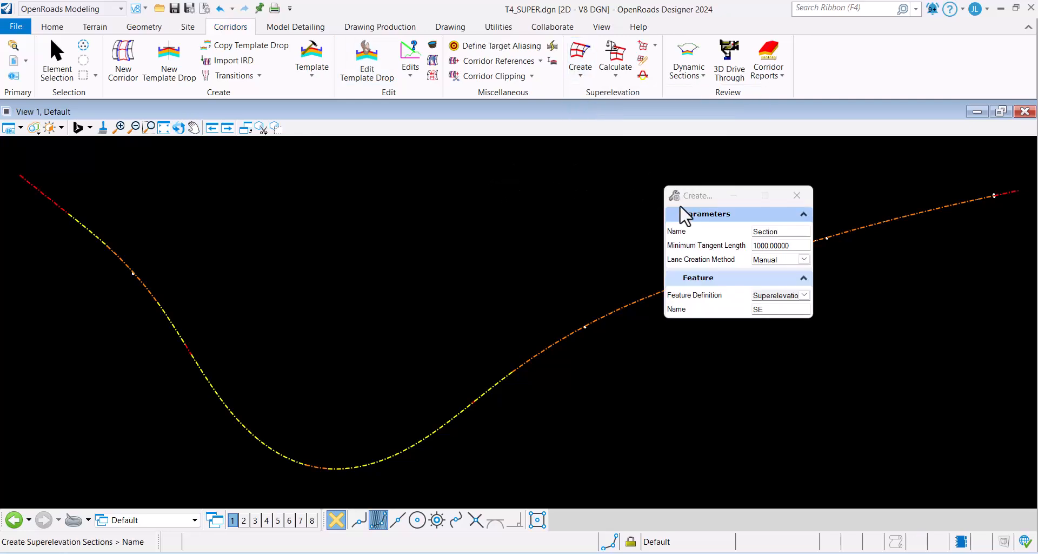
{"action": "left_click_drag", "start_coordinate": [676, 195], "coordinate": [364, 145]}
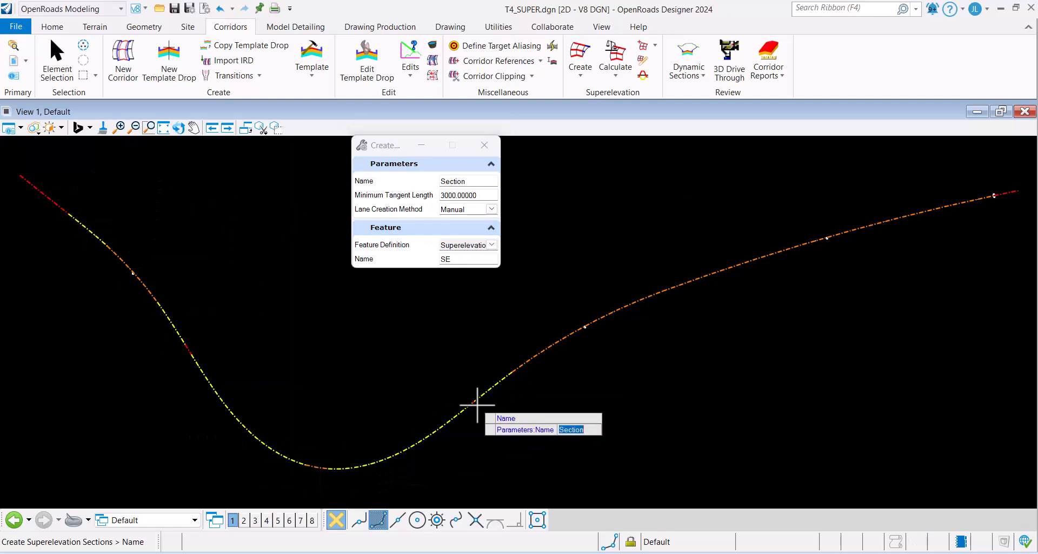
{"action": "left_click_drag", "start_coordinate": [385, 146], "coordinate": [362, 145]}
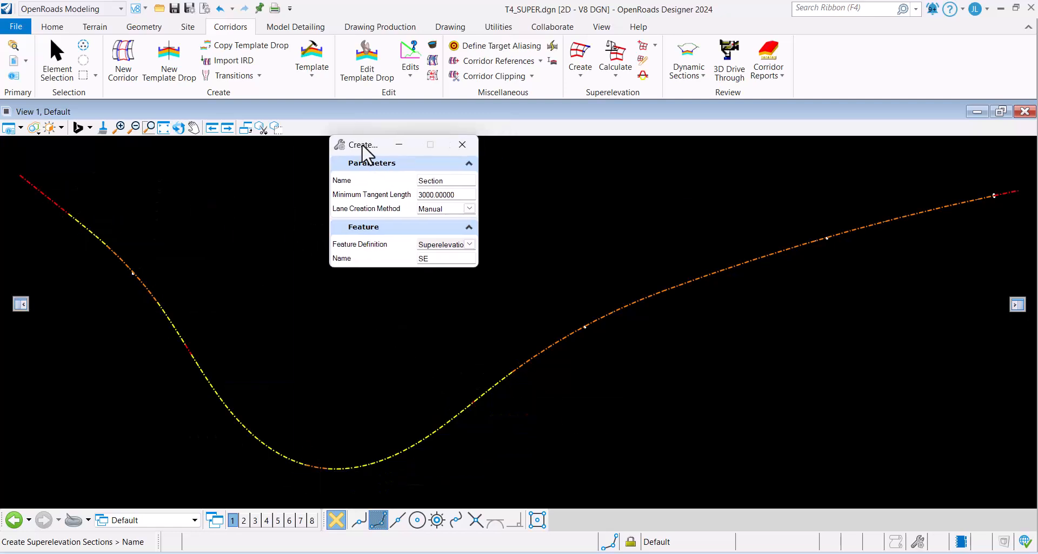
{"action": "left_click", "coordinate": [469, 209]}
{"action": "left_click", "coordinate": [450, 237]}
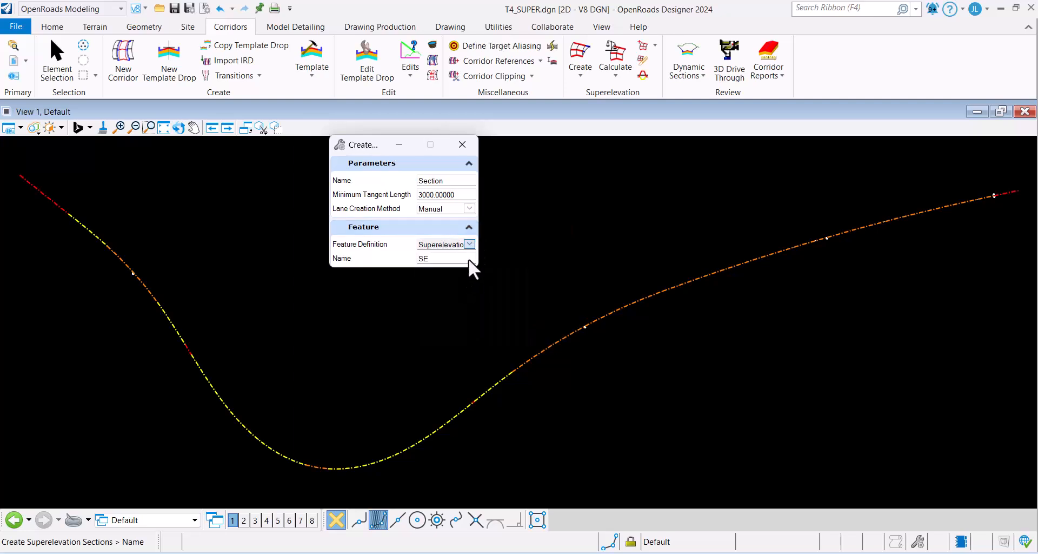
{"action": "left_click", "coordinate": [469, 244]}
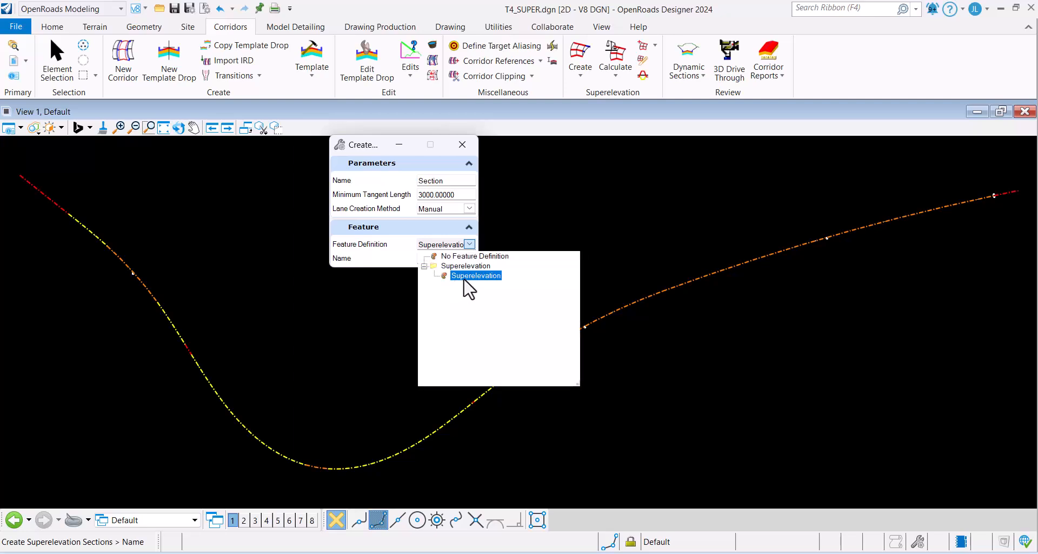
{"action": "left_click", "coordinate": [466, 277]}
{"action": "left_click", "coordinate": [185, 216]}
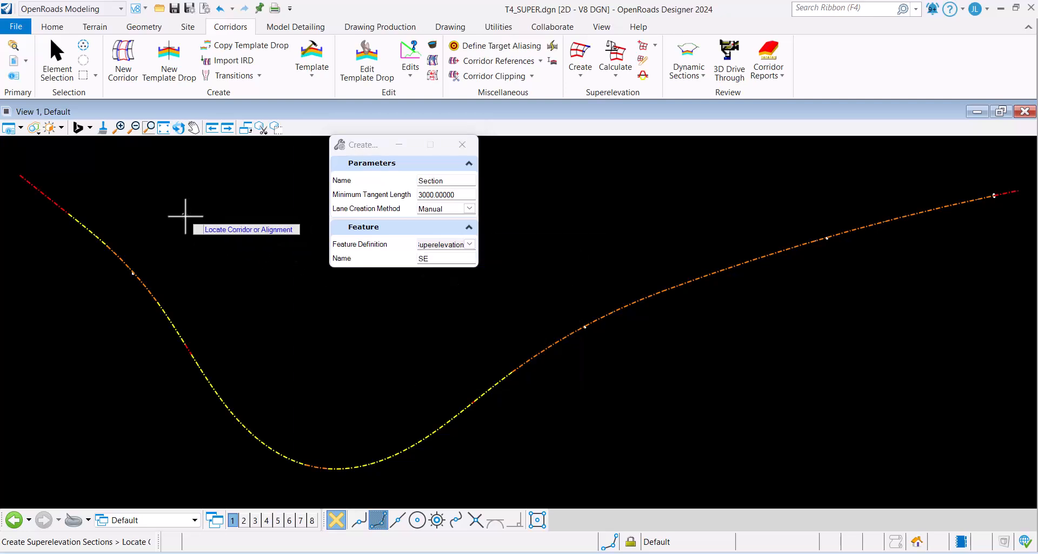
Create the superelevation section along the baseline from station 1+149.8620 to 1+647.0253, accepting the 3000 minimum tangent length and Manual lane creation.
{"action": "left_click", "coordinate": [117, 254]}
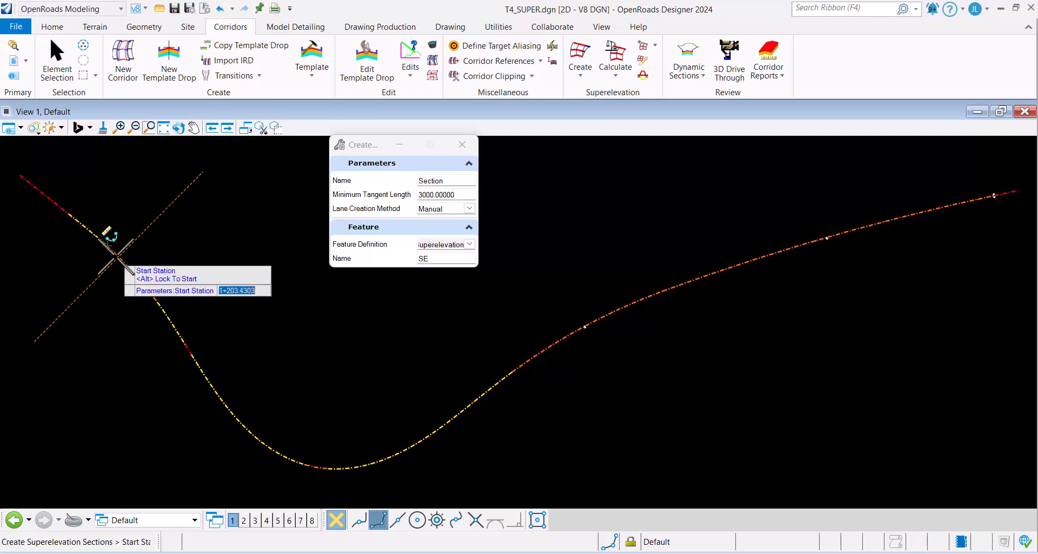
{"action": "left_click", "coordinate": [30, 157]}
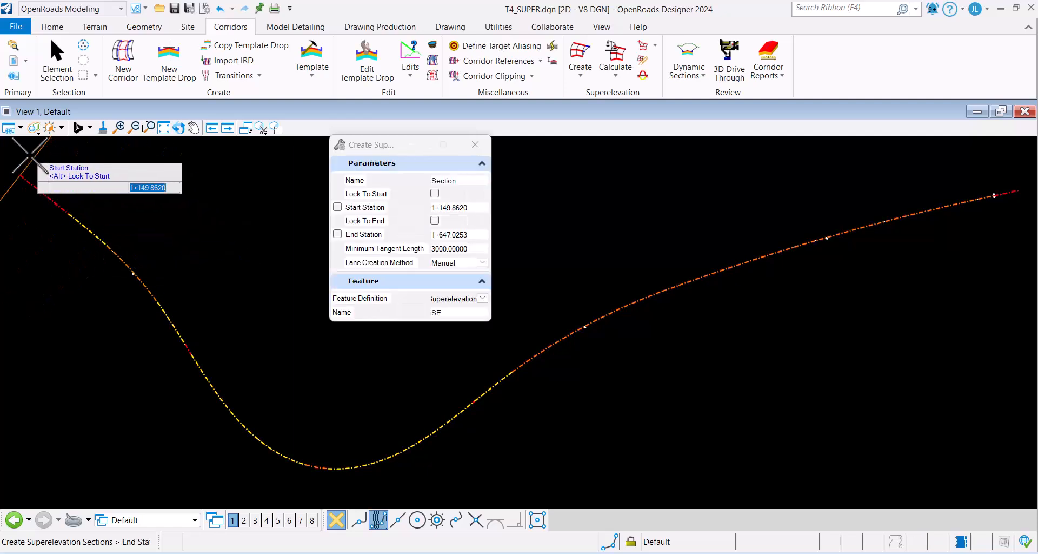
{"action": "middle_click_drag", "start_coordinate": [865, 305], "coordinate": [781, 325]}
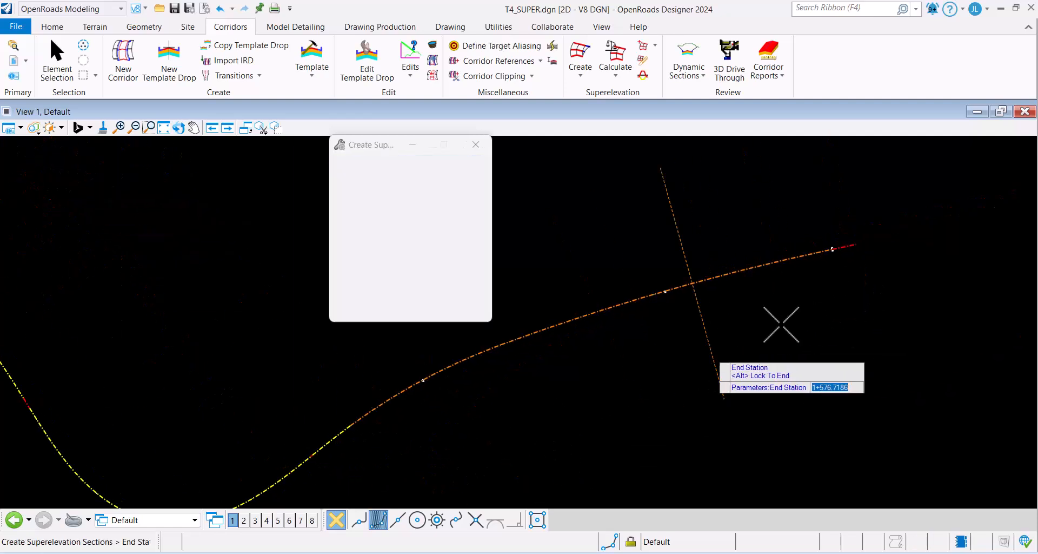
{"action": "left_click", "coordinate": [897, 300]}
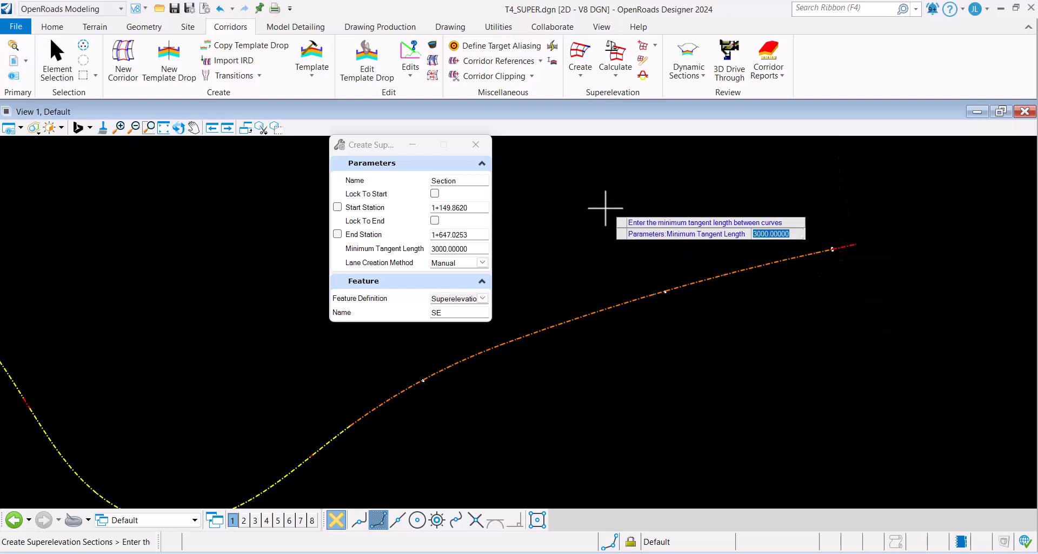
{"action": "left_click", "coordinate": [554, 189]}
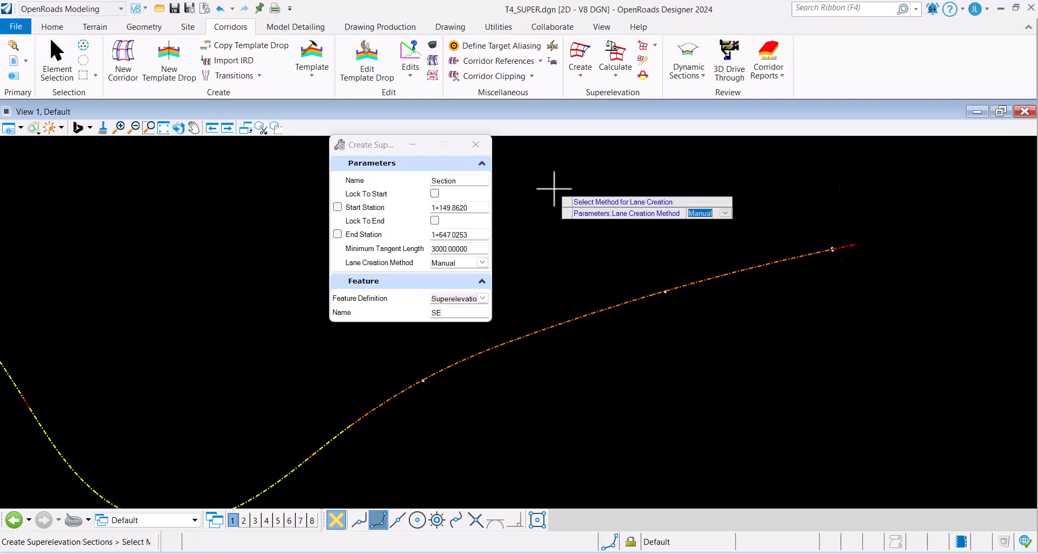
{"action": "left_click", "coordinate": [554, 189]}
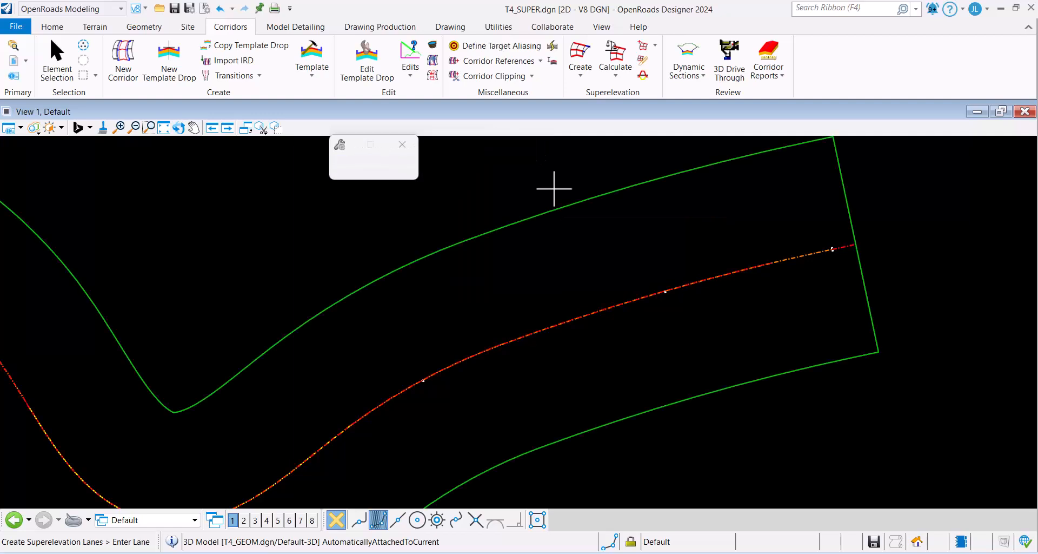
{"action": "scroll", "coordinate": [757, 276], "scroll_direction": "down", "scroll_amount": 1}
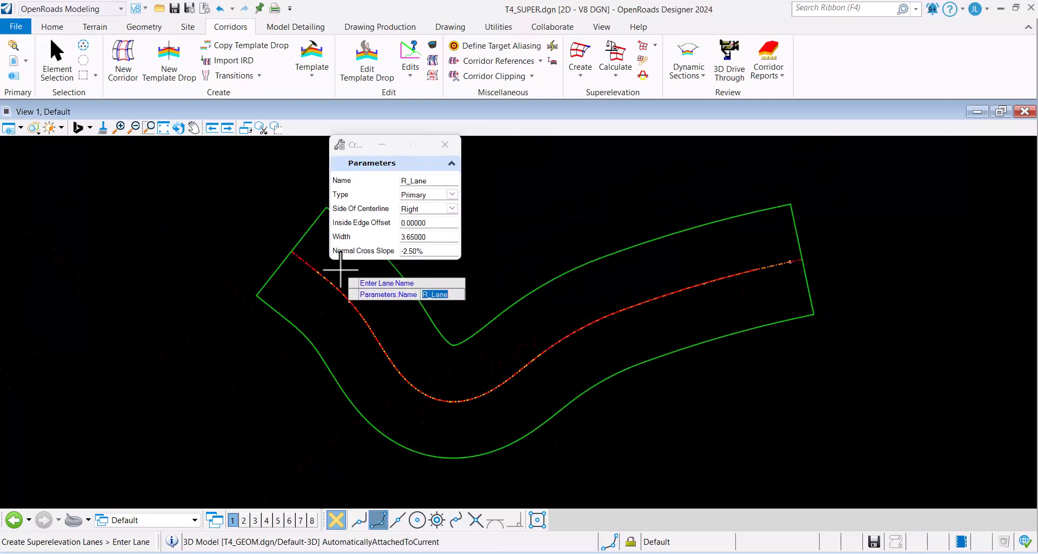
{"action": "scroll", "coordinate": [463, 287], "scroll_direction": "down", "scroll_amount": 1}
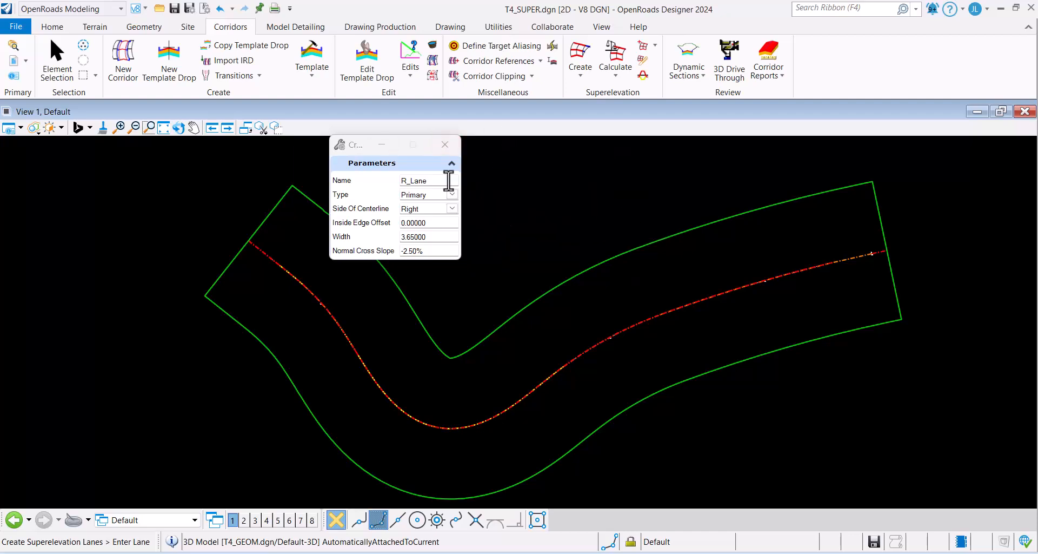
Close the automatically started lane tool, restart Create Superelevation Lanes and name the lane L_Lane.
{"action": "left_click", "coordinate": [445, 145]}
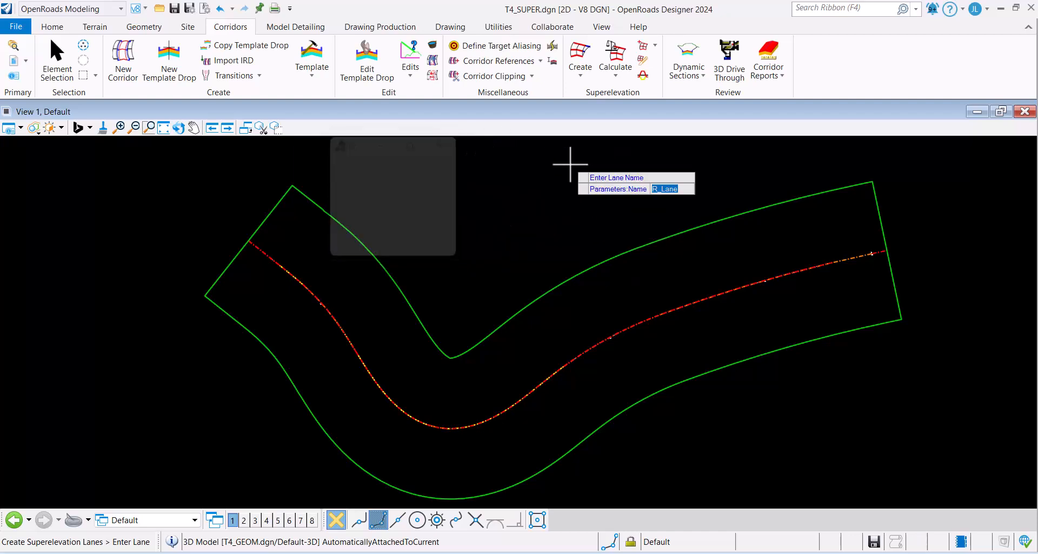
{"action": "left_click", "coordinate": [576, 81]}
{"action": "left_click", "coordinate": [591, 97]}
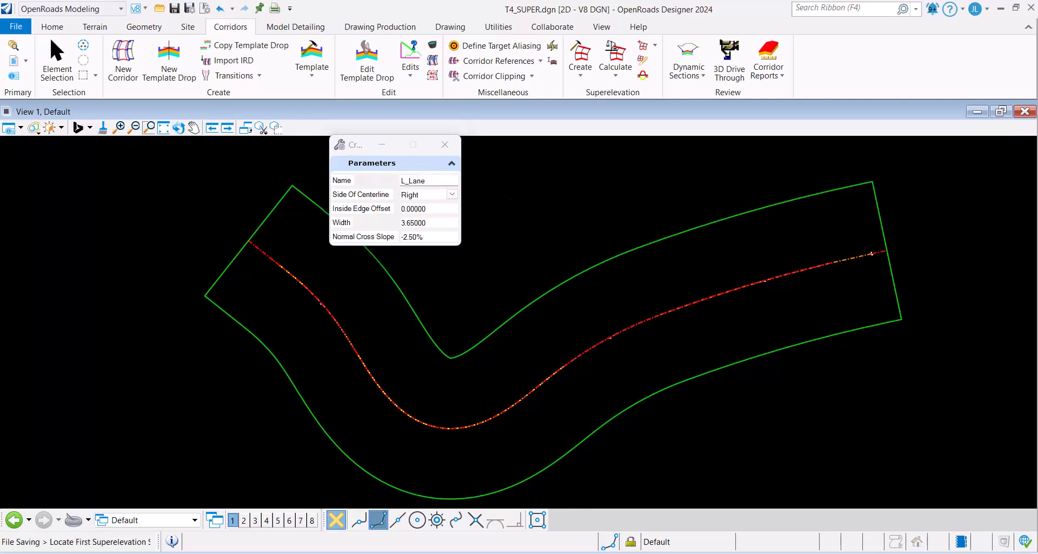
Switch to import_super.csv in Excel, check the lane names used in column A, and return to OpenRoads Designer.
{"action": "key", "text": "alt+Tab"}
{"action": "scroll", "coordinate": [107, 269], "scroll_direction": "up", "scroll_amount": 3}
{"action": "scroll", "coordinate": [102, 276], "scroll_direction": "down", "scroll_amount": 2}
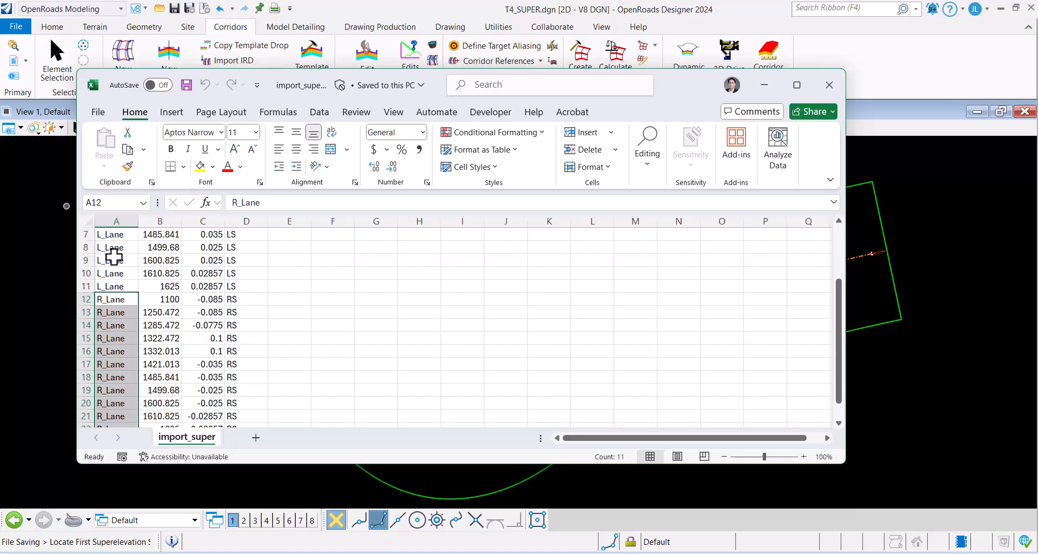
{"action": "scroll", "coordinate": [114, 249], "scroll_direction": "up", "scroll_amount": 2}
{"action": "left_click", "coordinate": [117, 234]}
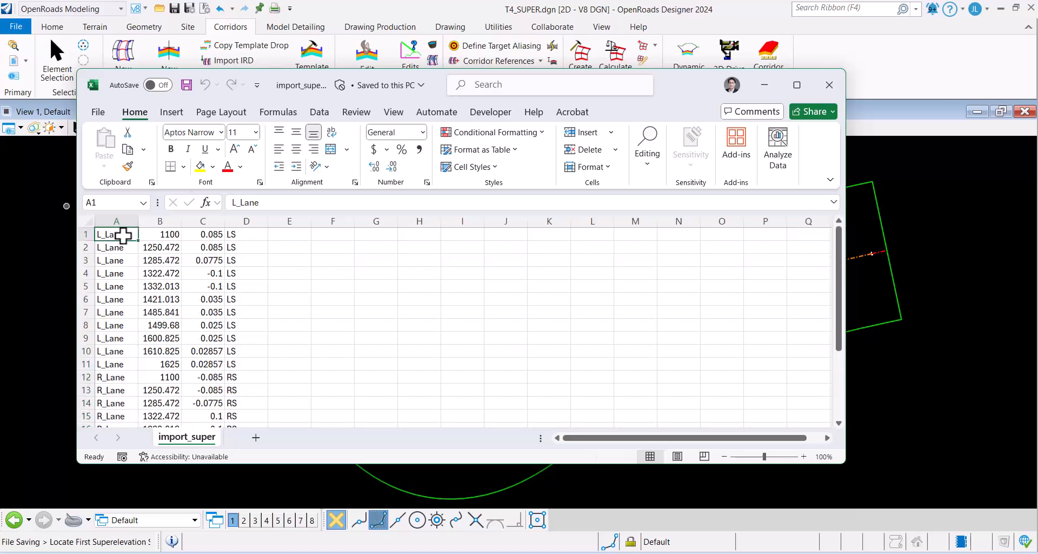
{"action": "left_click_drag", "start_coordinate": [123, 235], "coordinate": [129, 358]}
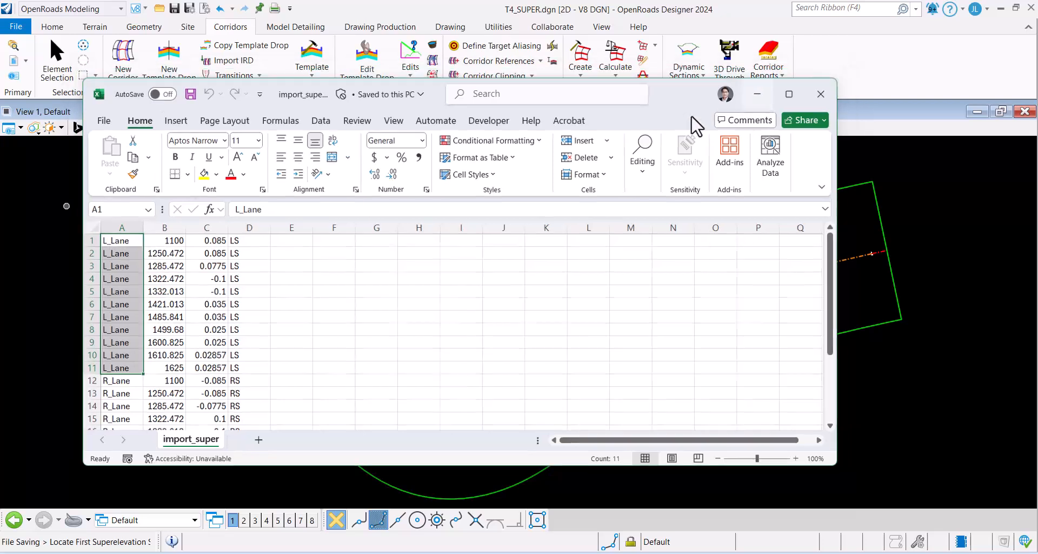
{"action": "left_click", "coordinate": [764, 85]}
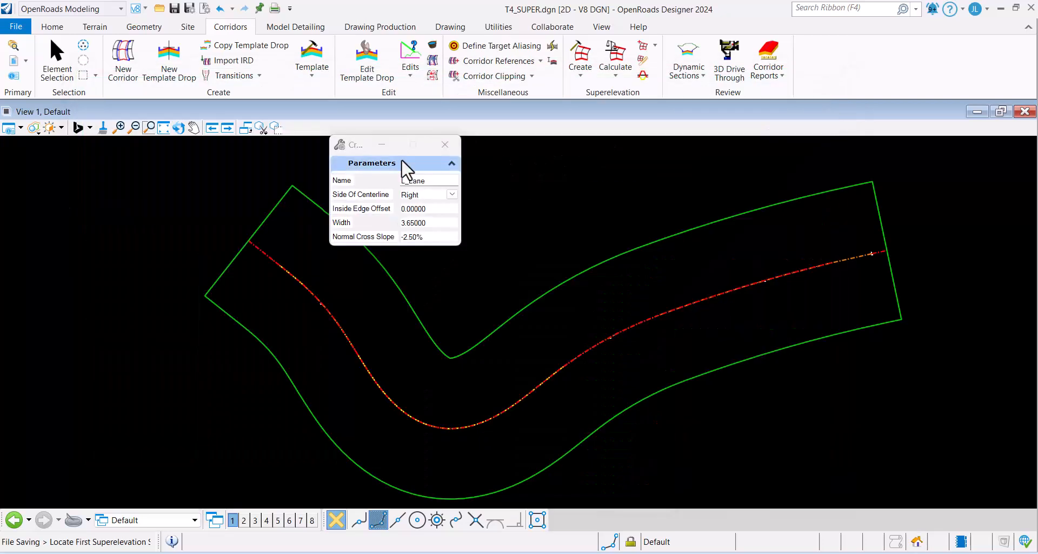
Create primary lane L_Lane in the superelevation section on the Left of centerline, with inside edge offset 0, width 3.65 and normal cross slope -2.50%.
{"action": "left_click", "coordinate": [453, 195]}
{"action": "left_click", "coordinate": [430, 206]}
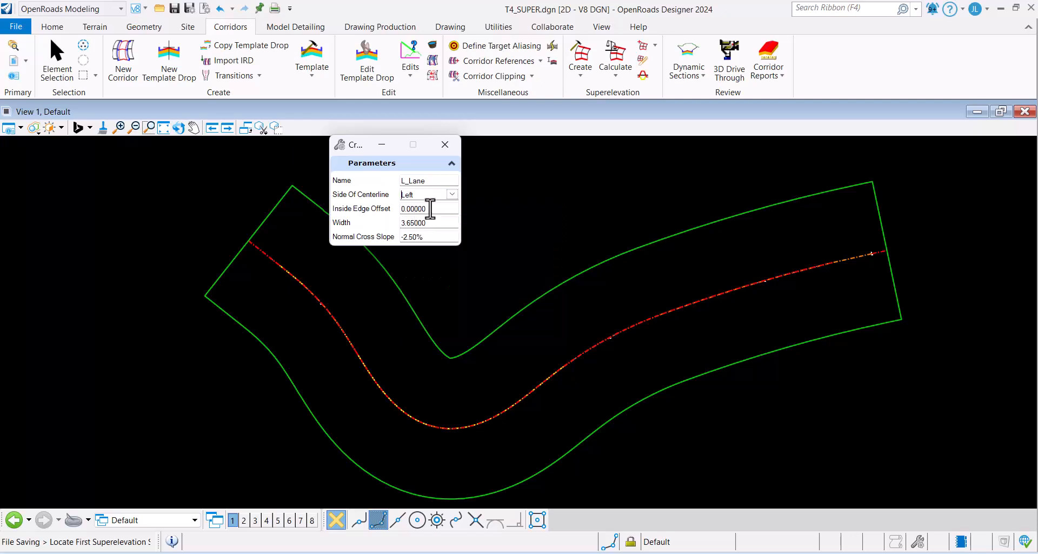
{"action": "key", "text": "Tab"}
{"action": "key", "text": "Tab"}
{"action": "key", "text": "Tab"}
{"action": "left_click", "coordinate": [428, 336]}
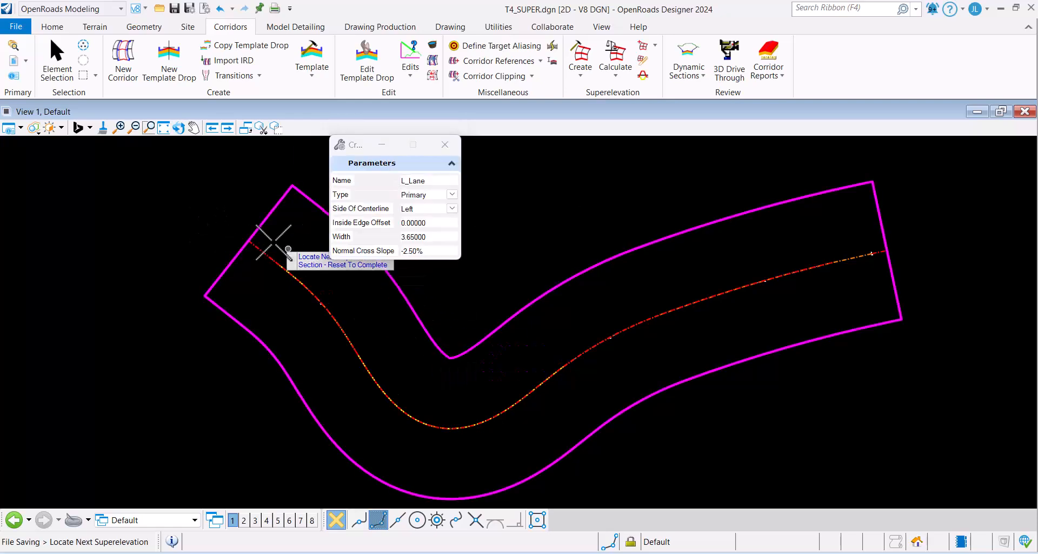
{"action": "right_click", "coordinate": [101, 188]}
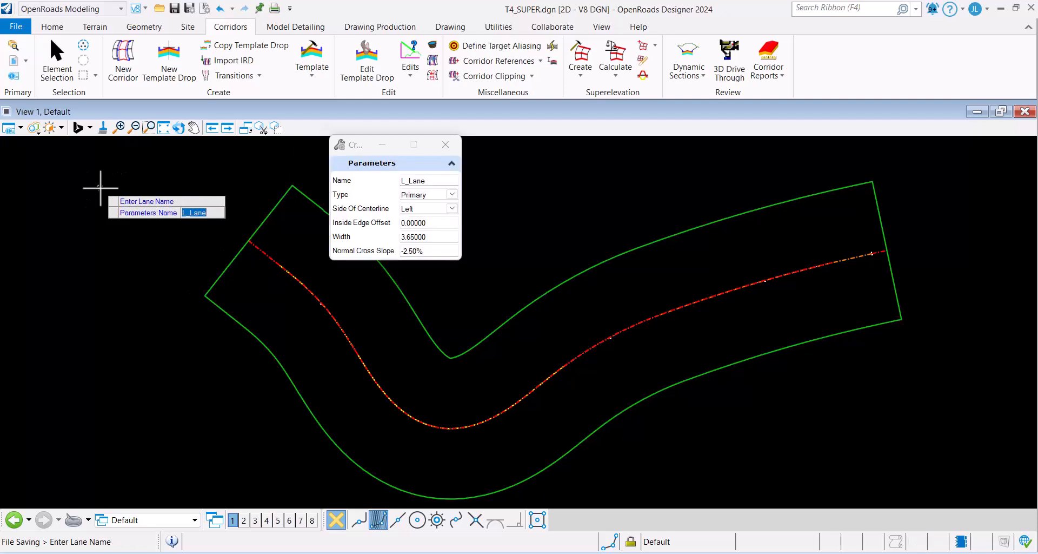
{"action": "left_click", "coordinate": [100, 187]}
{"action": "left_click", "coordinate": [100, 188]}
{"action": "left_click", "coordinate": [100, 188]}
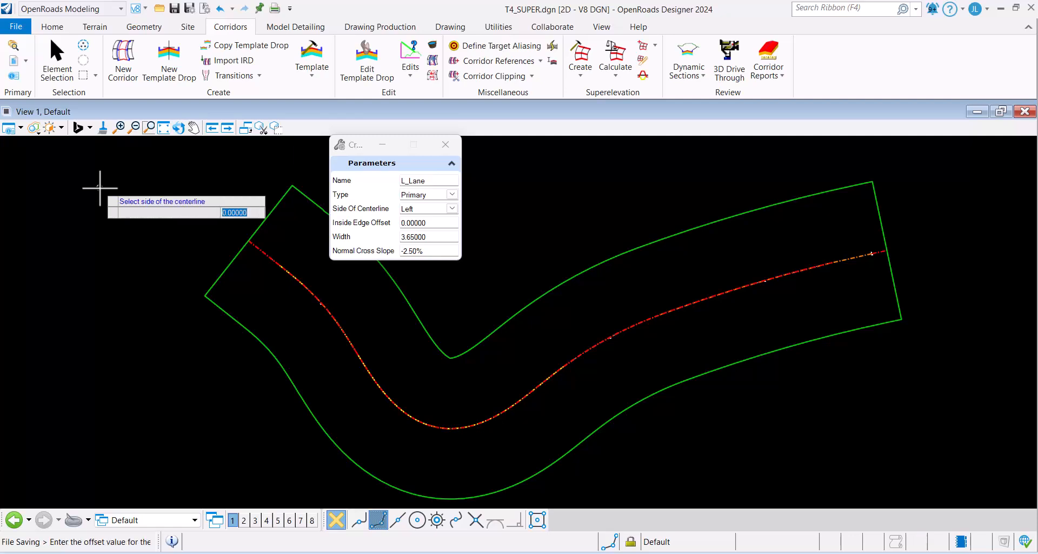
{"action": "left_click", "coordinate": [100, 187]}
{"action": "left_click", "coordinate": [100, 188]}
{"action": "left_click", "coordinate": [100, 188]}
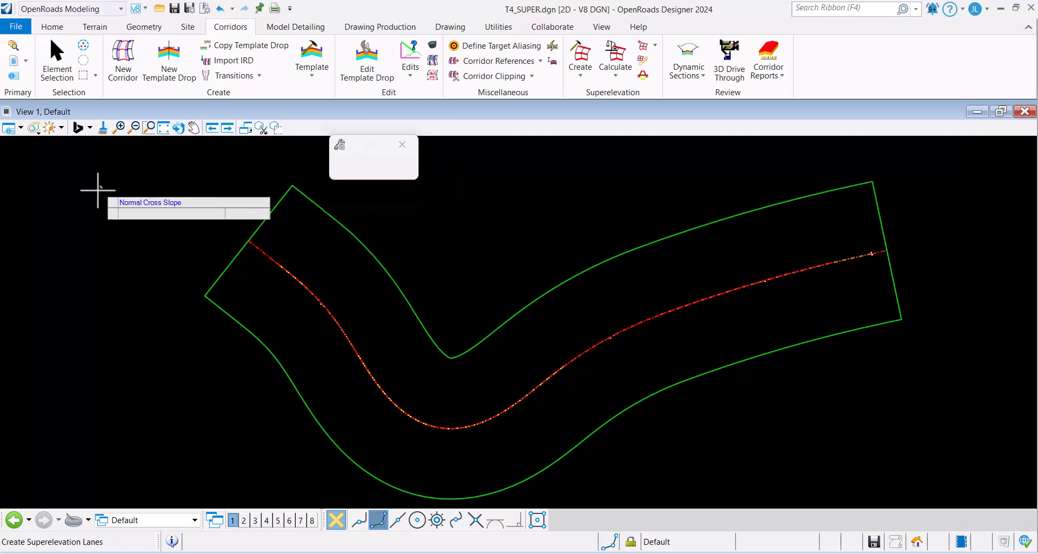
Create primary lane R_Lane in the same section on the Right of centerline, with inside edge offset 0, width 3.65 and normal cross slope -2.50%.
{"action": "scroll", "coordinate": [640, 307], "scroll_direction": "down", "scroll_amount": 4}
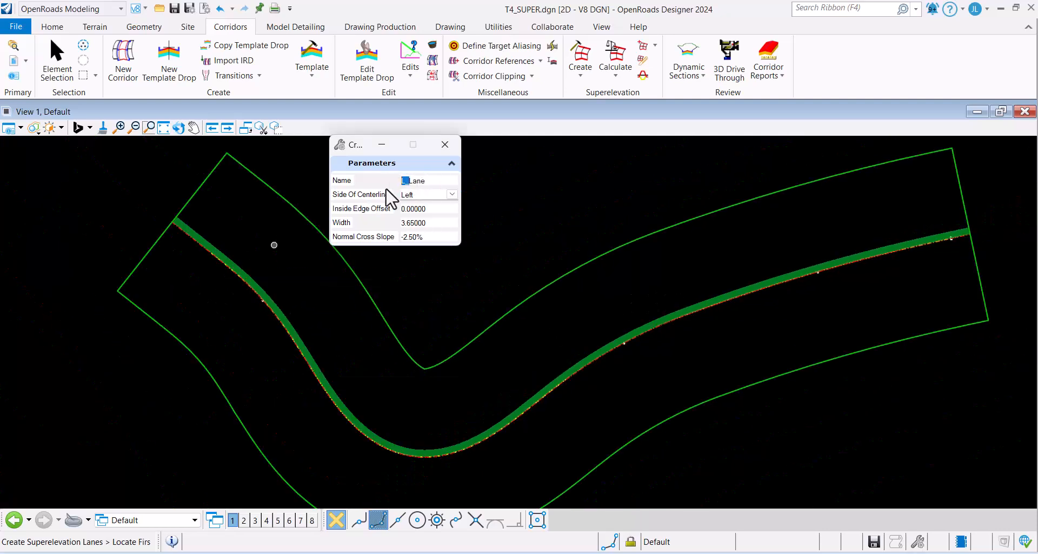
{"action": "type", "text": "R"}
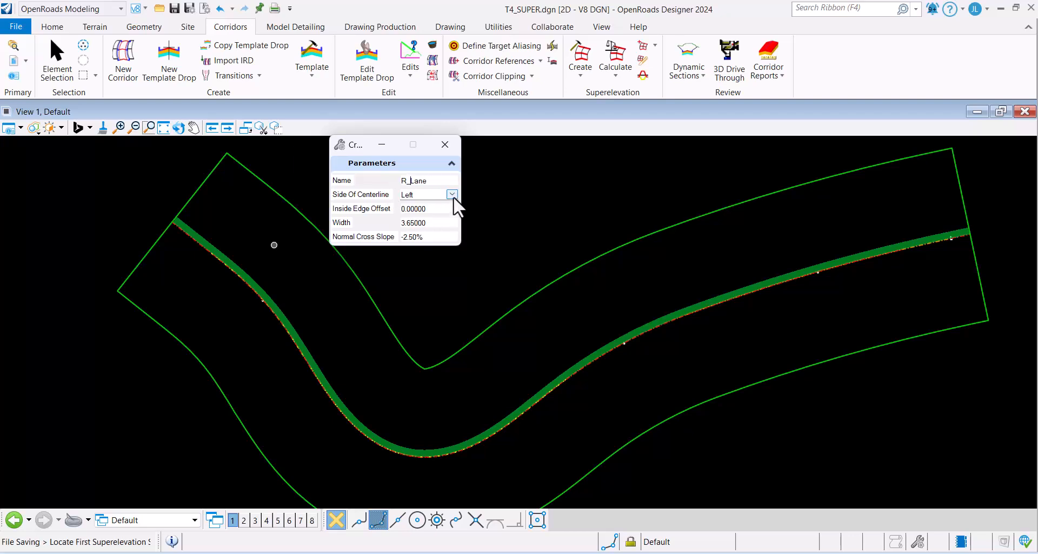
{"action": "left_click", "coordinate": [452, 194]}
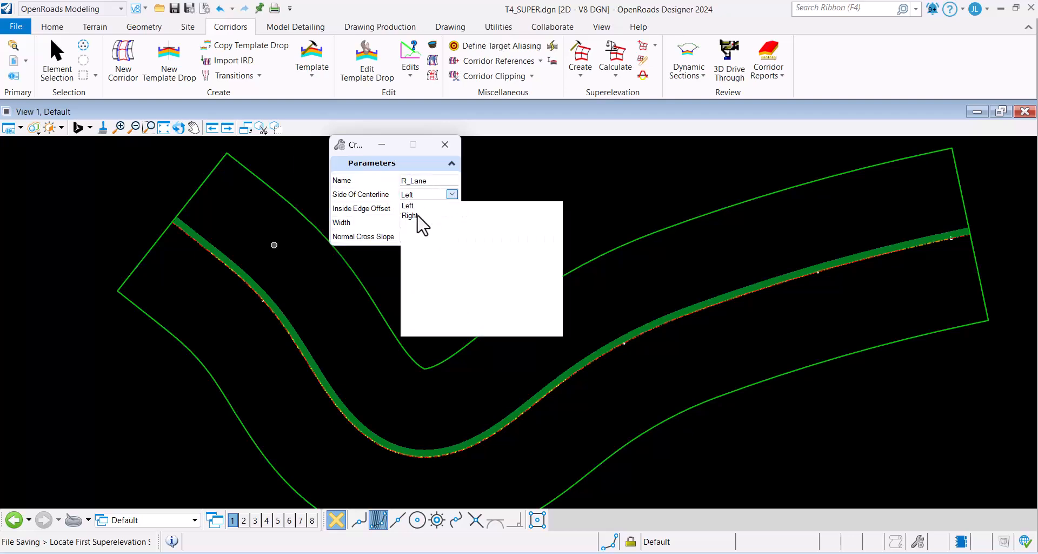
{"action": "left_click", "coordinate": [415, 213]}
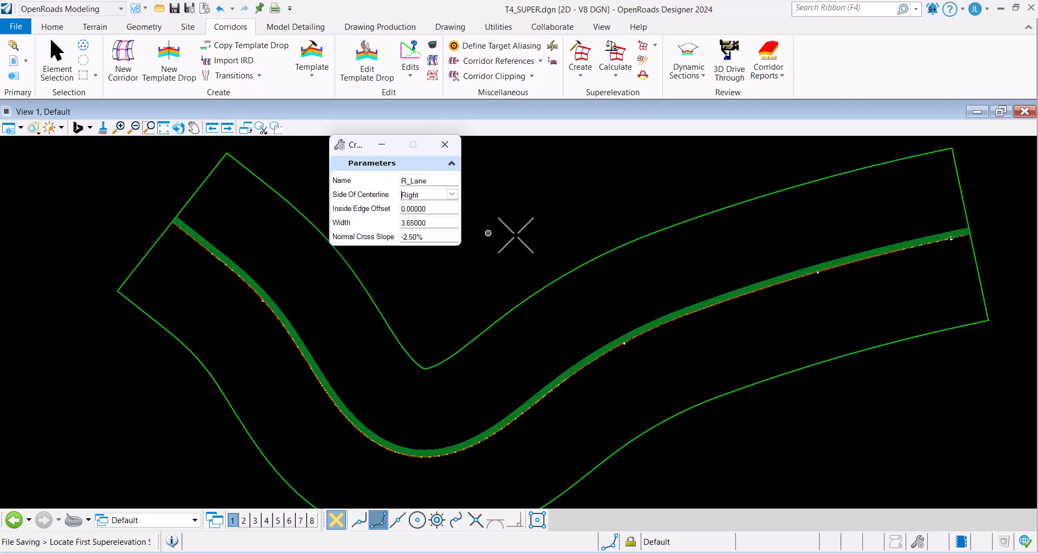
{"action": "left_click", "coordinate": [605, 239]}
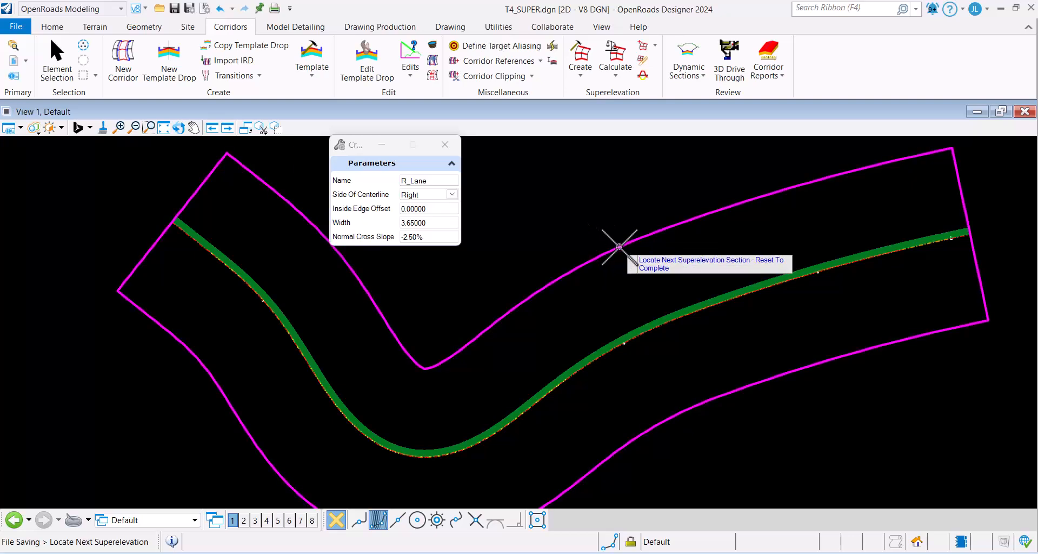
{"action": "right_click", "coordinate": [585, 200]}
{"action": "left_click", "coordinate": [584, 201]}
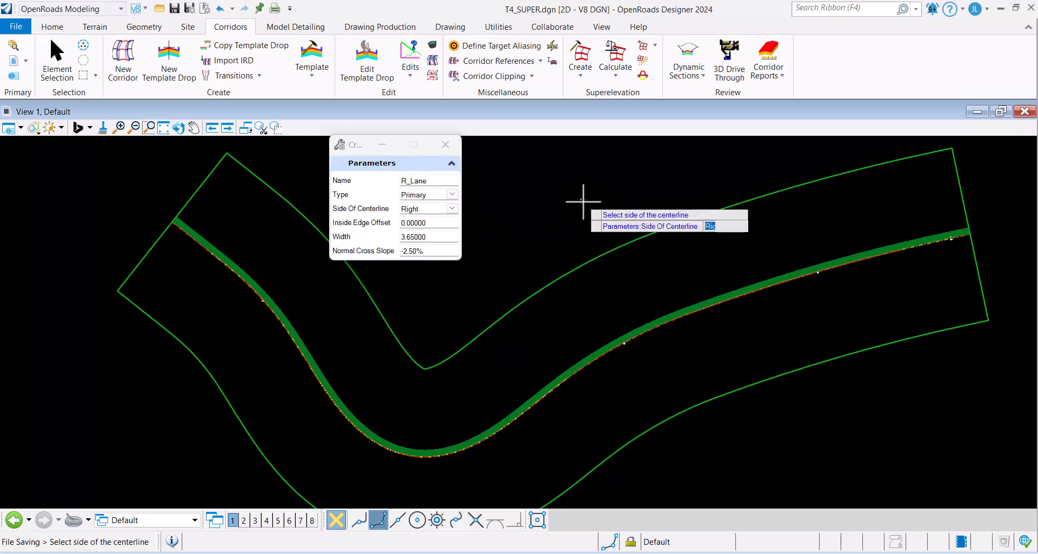
{"action": "left_click", "coordinate": [584, 201]}
{"action": "left_click", "coordinate": [583, 201]}
{"action": "left_click", "coordinate": [582, 201]}
{"action": "left_click", "coordinate": [580, 201]}
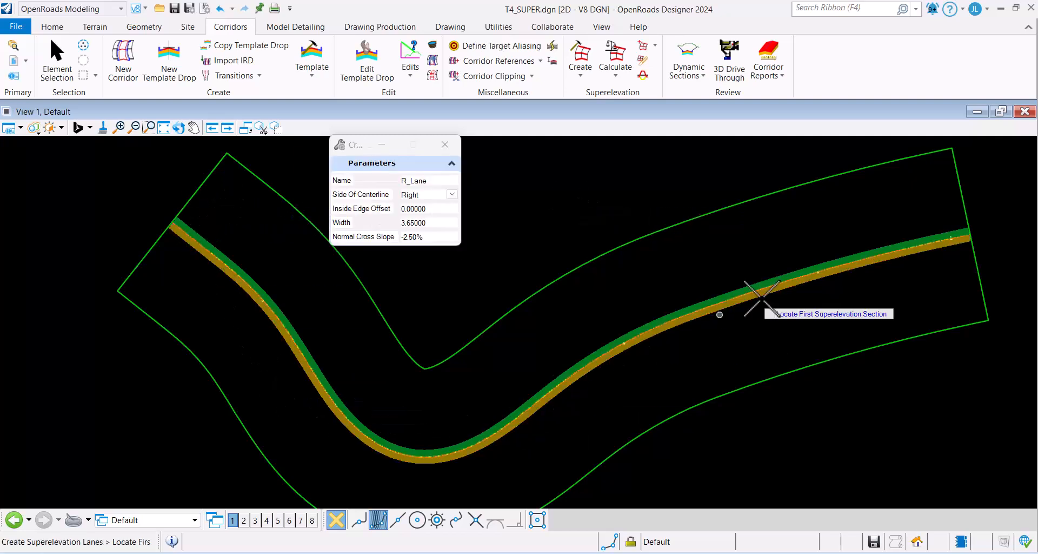
Close the lane creation tool and check the L_Lane and R_Lane rows of import_super.csv in Excel.
{"action": "left_click", "coordinate": [442, 150]}
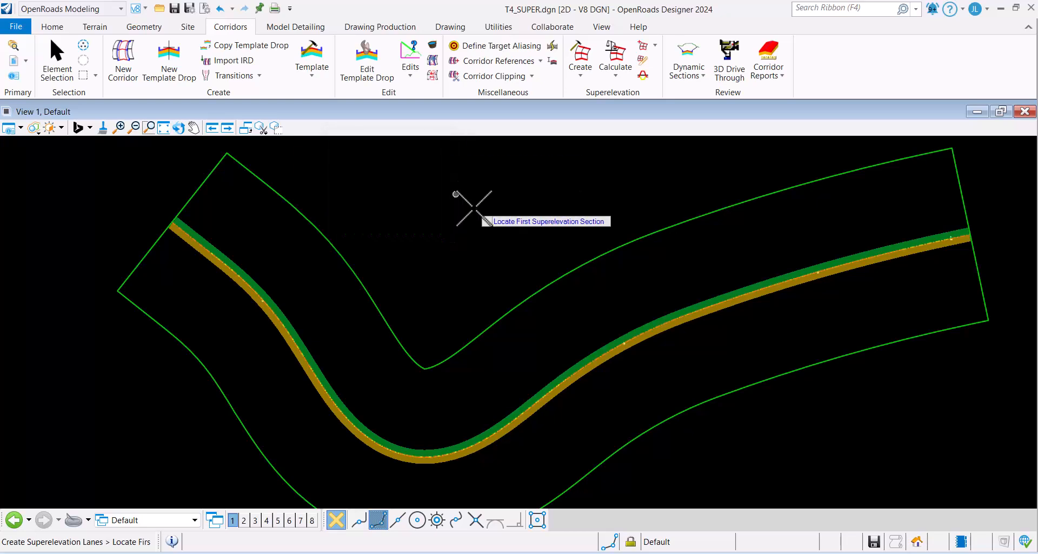
{"action": "left_click", "coordinate": [549, 552]}
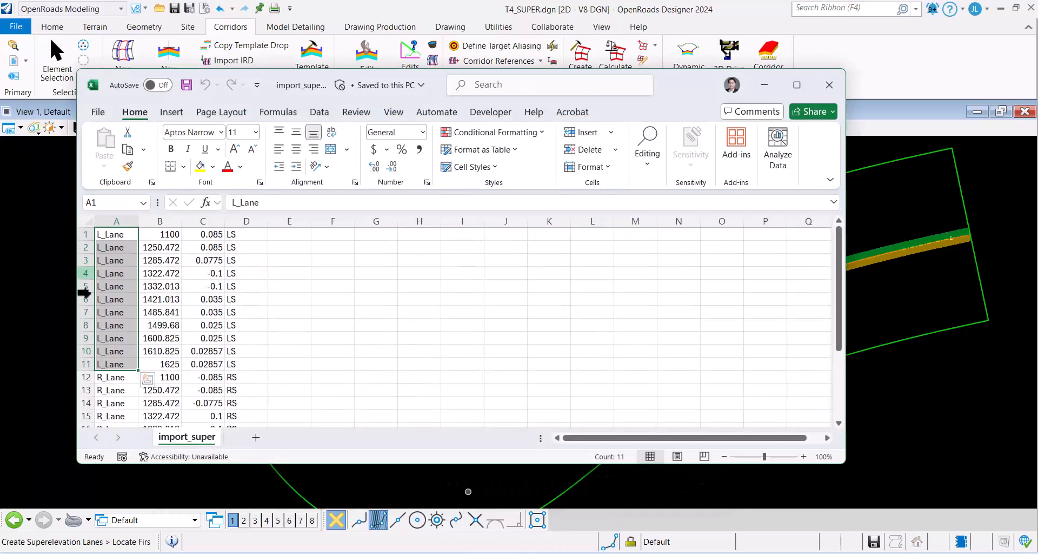
{"action": "scroll", "coordinate": [144, 340], "scroll_direction": "down", "scroll_amount": 1}
{"action": "left_click_drag", "start_coordinate": [104, 336], "coordinate": [115, 423]}
{"action": "scroll", "coordinate": [116, 425], "scroll_direction": "down", "scroll_amount": 1}
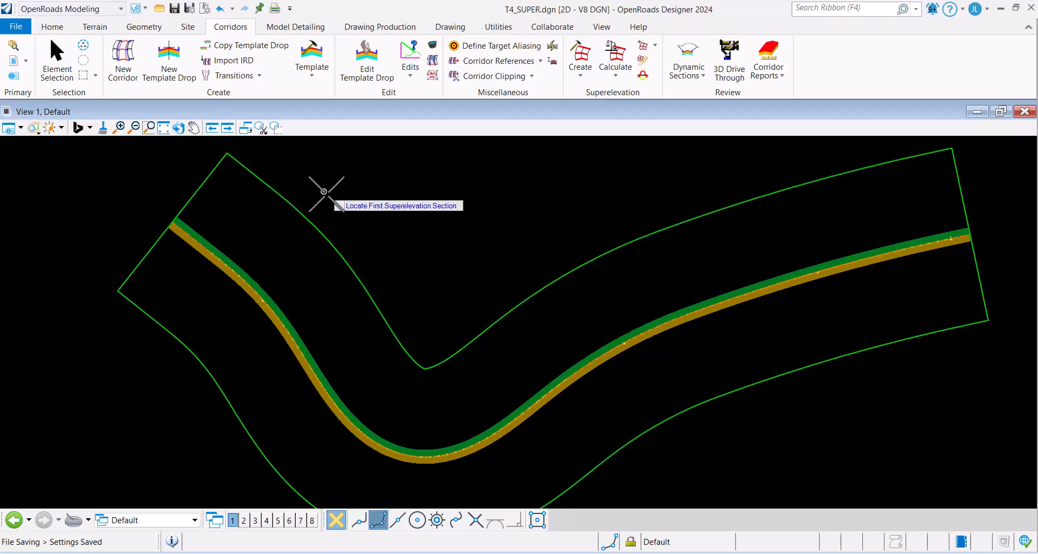
Start Import Superelevation in OpenRoads Designer for the superelevation section, using import_super.csv from the 250414 folder as the import file.
{"action": "left_click", "coordinate": [614, 78]}
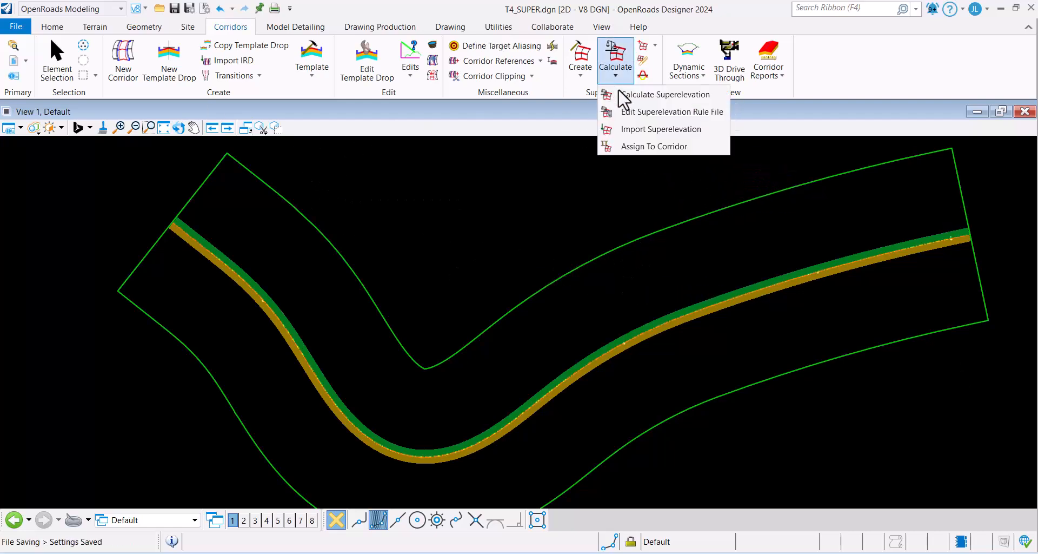
{"action": "left_click", "coordinate": [660, 142]}
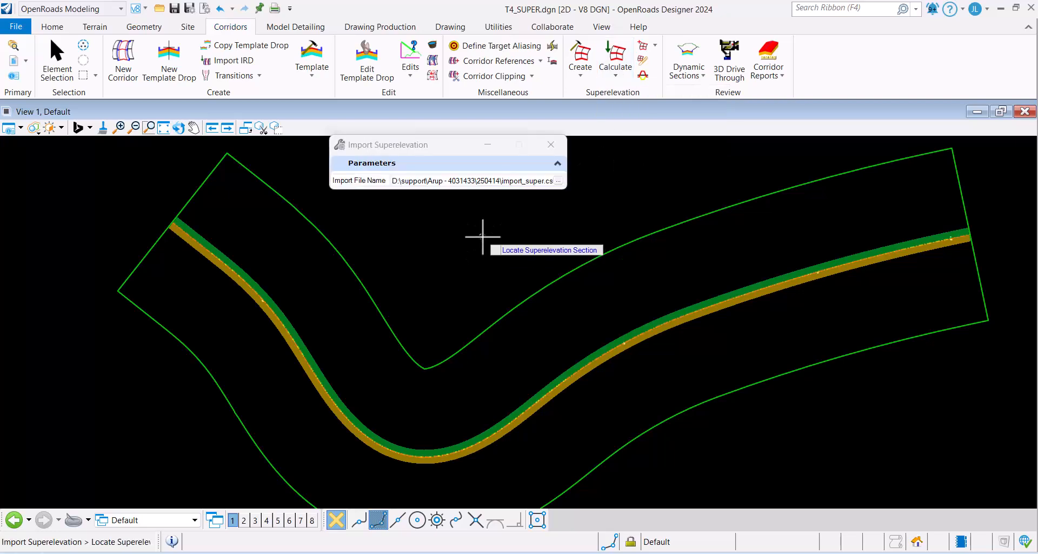
{"action": "left_click", "coordinate": [558, 181]}
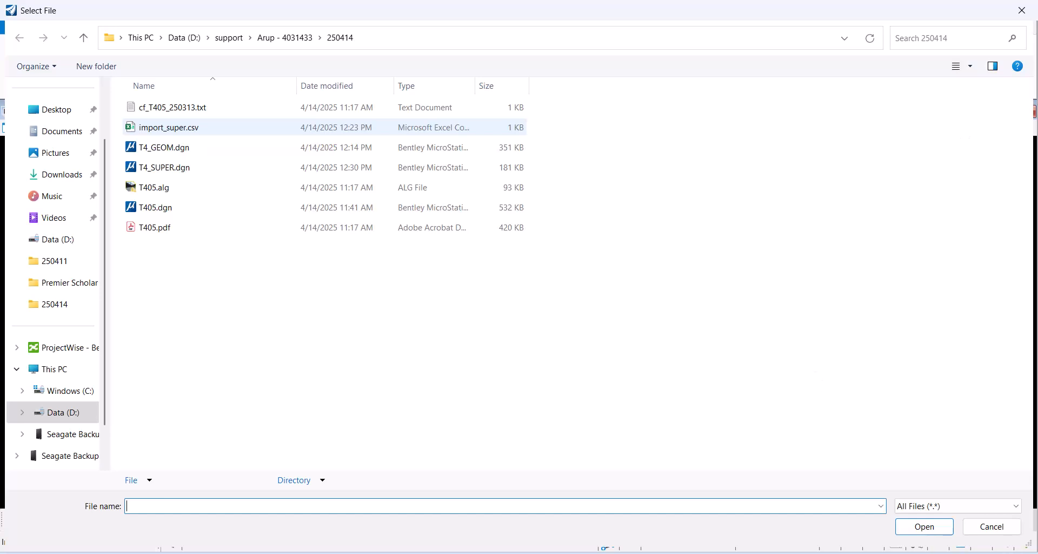
{"action": "left_click", "coordinate": [924, 526]}
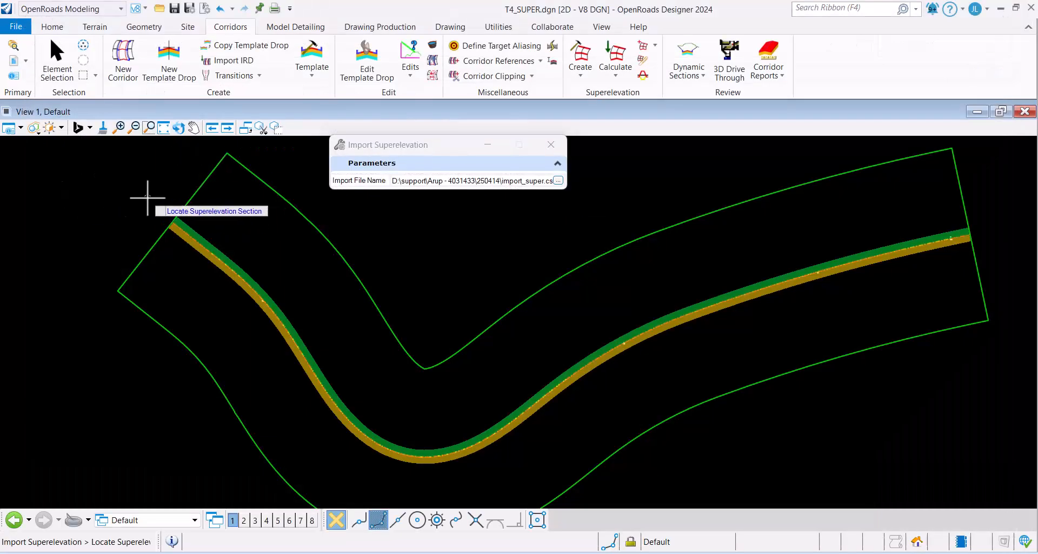
{"action": "left_click", "coordinate": [341, 259]}
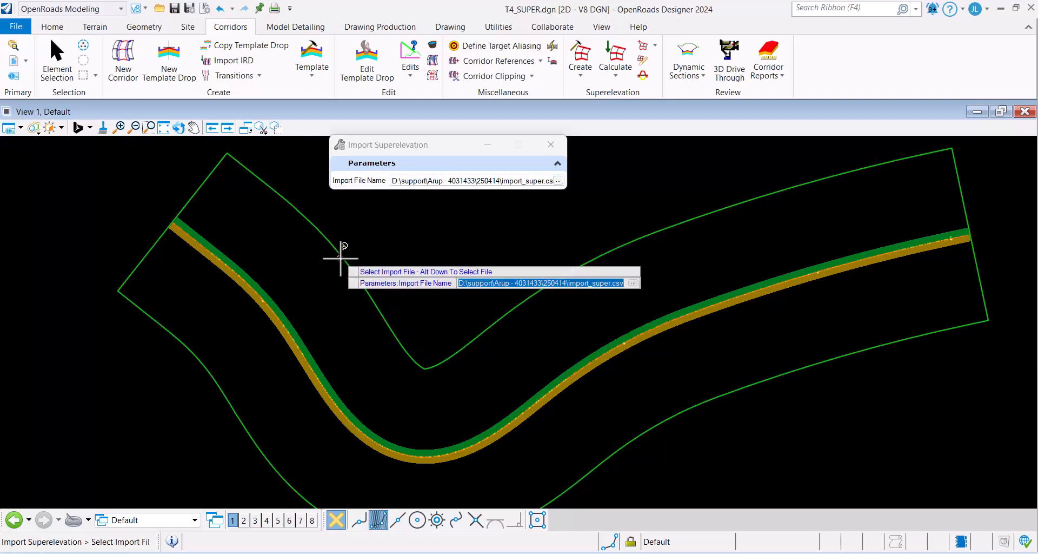
{"action": "left_click", "coordinate": [437, 239]}
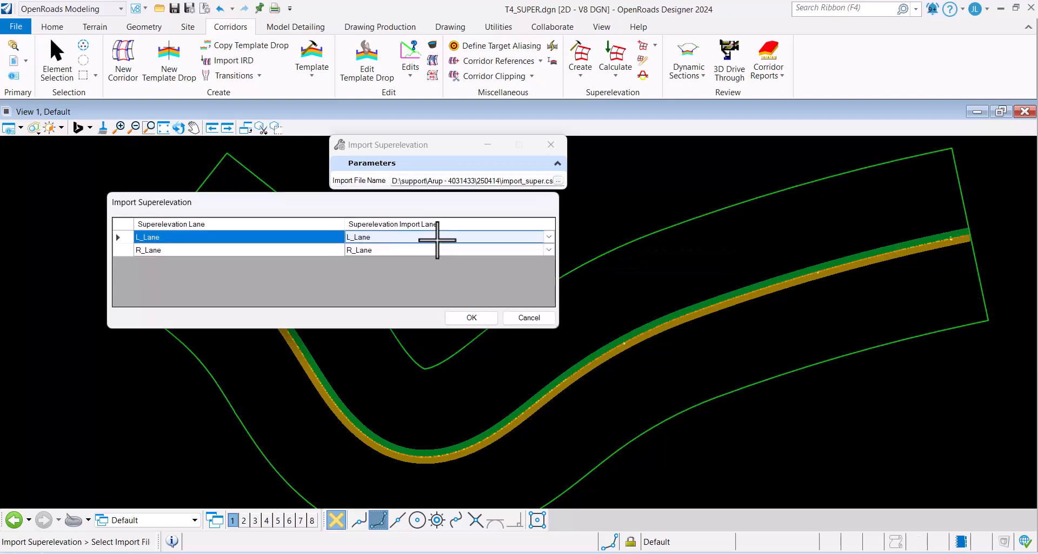
Match superelevation lane L_Lane to import lane L_Lane and R_Lane to R_Lane, and run the import.
{"action": "left_click", "coordinate": [549, 238]}
{"action": "left_click", "coordinate": [549, 238]}
{"action": "left_click", "coordinate": [404, 246]}
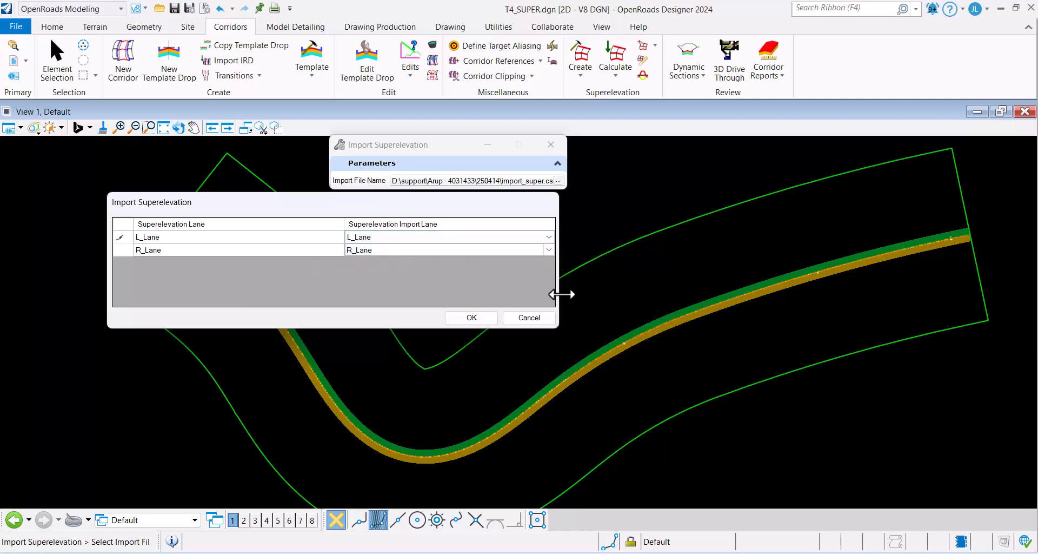
{"action": "left_click", "coordinate": [463, 315]}
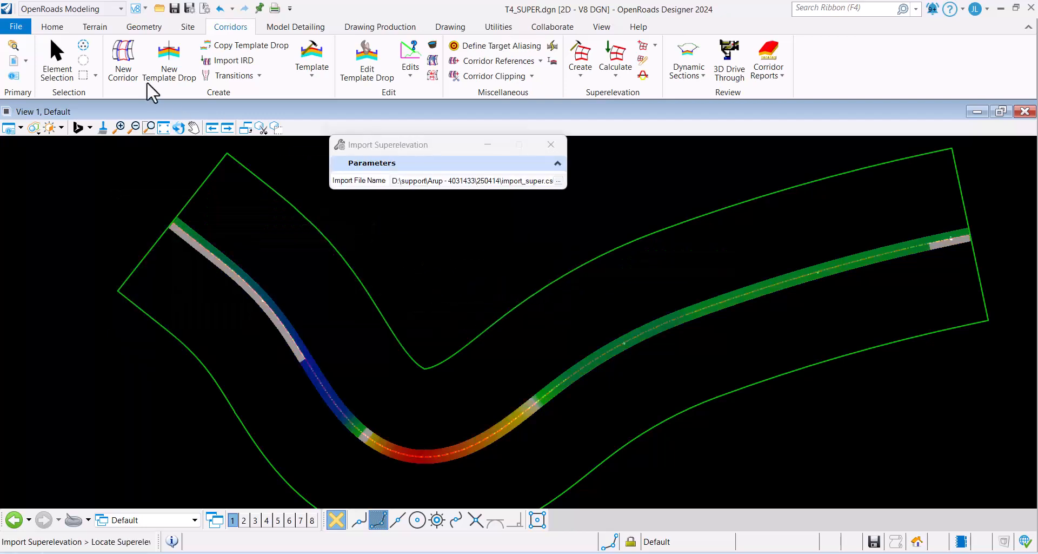
Leave the import tool and examine the colour-coded cross slopes of both lanes along the whole alignment.
{"action": "left_click", "coordinate": [57, 59]}
{"action": "scroll", "coordinate": [219, 235], "scroll_direction": "up", "scroll_amount": 2}
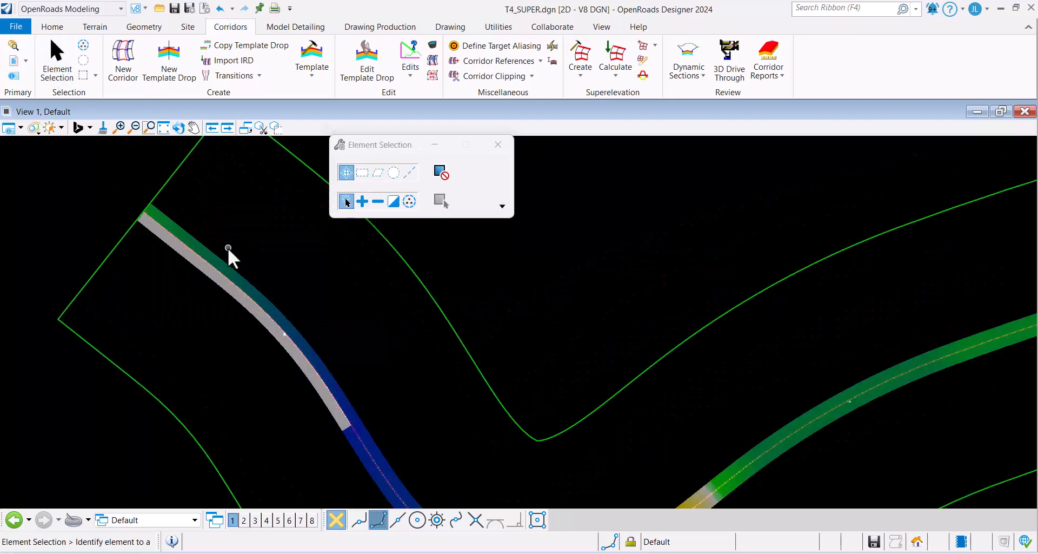
{"action": "scroll", "coordinate": [231, 246], "scroll_direction": "down", "scroll_amount": 3}
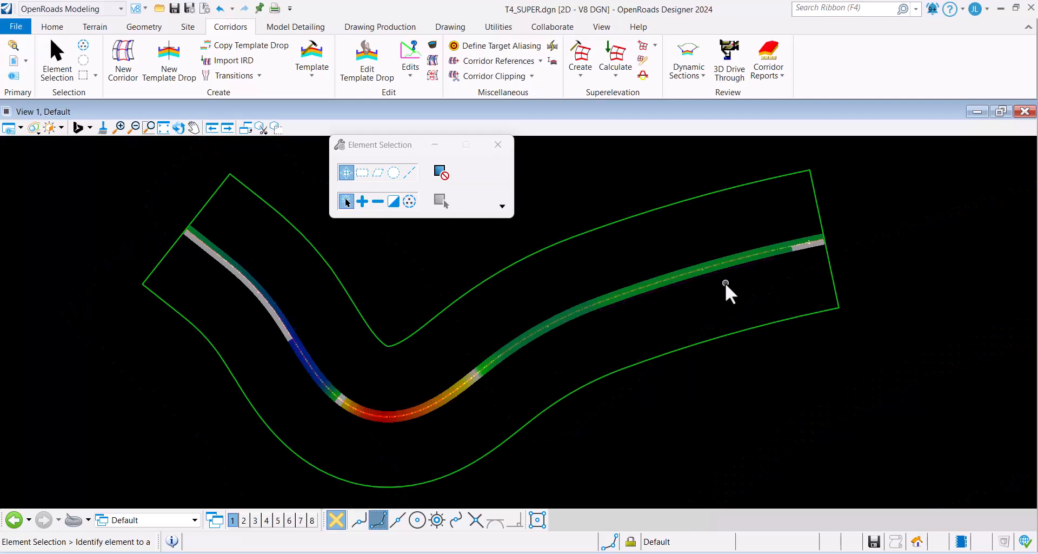
{"action": "scroll", "coordinate": [725, 282], "scroll_direction": "up", "scroll_amount": 1}
{"action": "middle_click_drag", "start_coordinate": [395, 400], "coordinate": [394, 401]}
{"action": "middle_click_drag", "start_coordinate": [631, 339], "coordinate": [695, 297]}
{"action": "scroll", "coordinate": [405, 303], "scroll_direction": "up", "scroll_amount": 2}
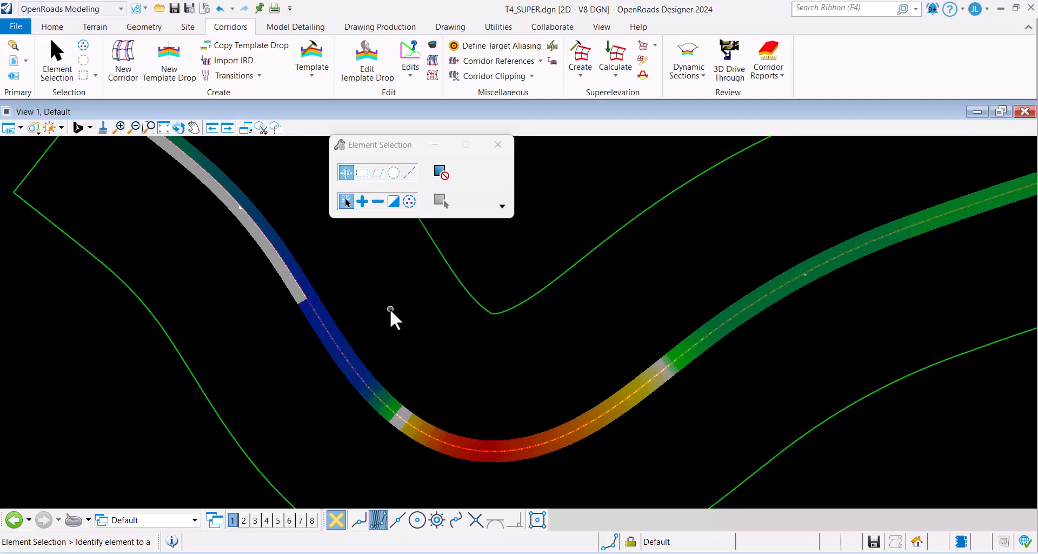
{"action": "scroll", "coordinate": [390, 308], "scroll_direction": "down", "scroll_amount": 1}
{"action": "middle_click_drag", "start_coordinate": [440, 317], "coordinate": [349, 354]}
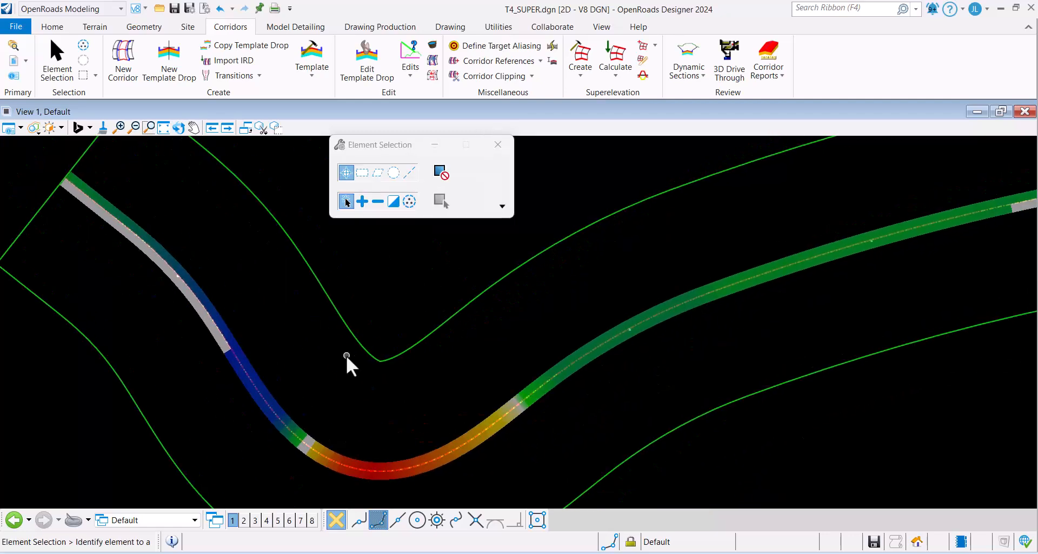
{"action": "scroll", "coordinate": [276, 359], "scroll_direction": "down", "scroll_amount": 1}
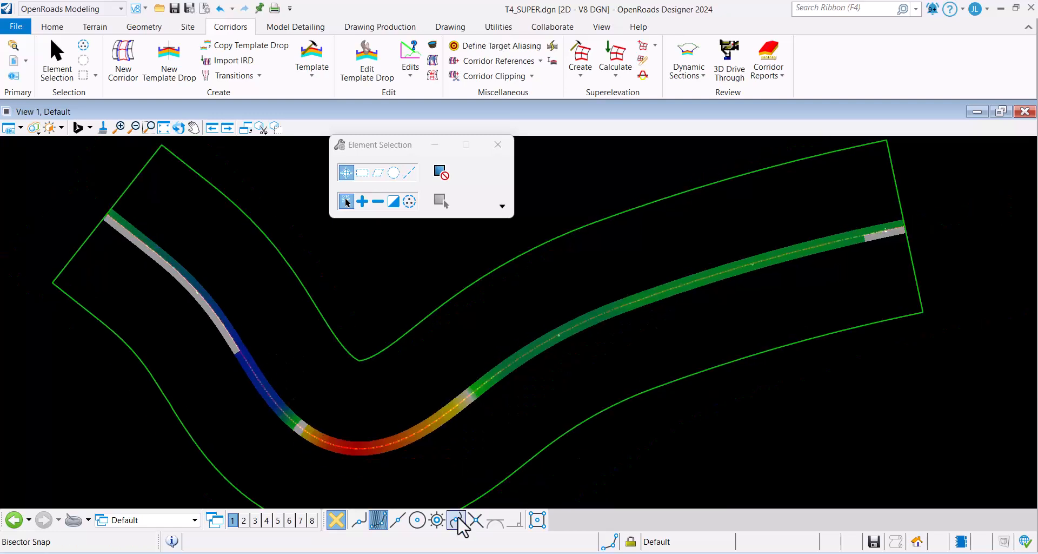
{"action": "scroll", "coordinate": [346, 453], "scroll_direction": "up", "scroll_amount": 1}
{"action": "scroll", "coordinate": [249, 346], "scroll_direction": "down", "scroll_amount": 1}
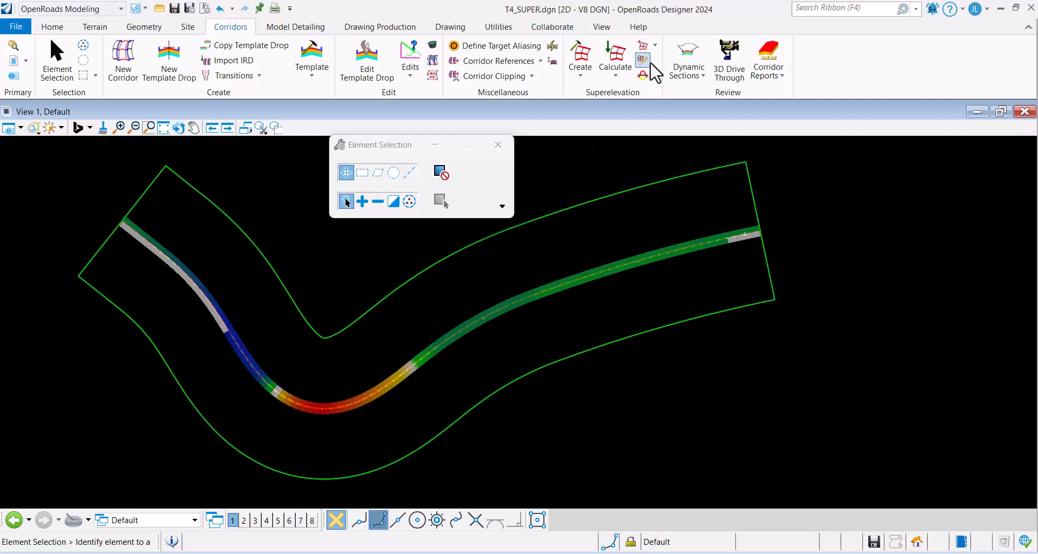
Open the Superelevation Editor for the section and review the stations and cross slopes of L_Lane and R_Lane in the table and diagram.
{"action": "left_click", "coordinate": [621, 80]}
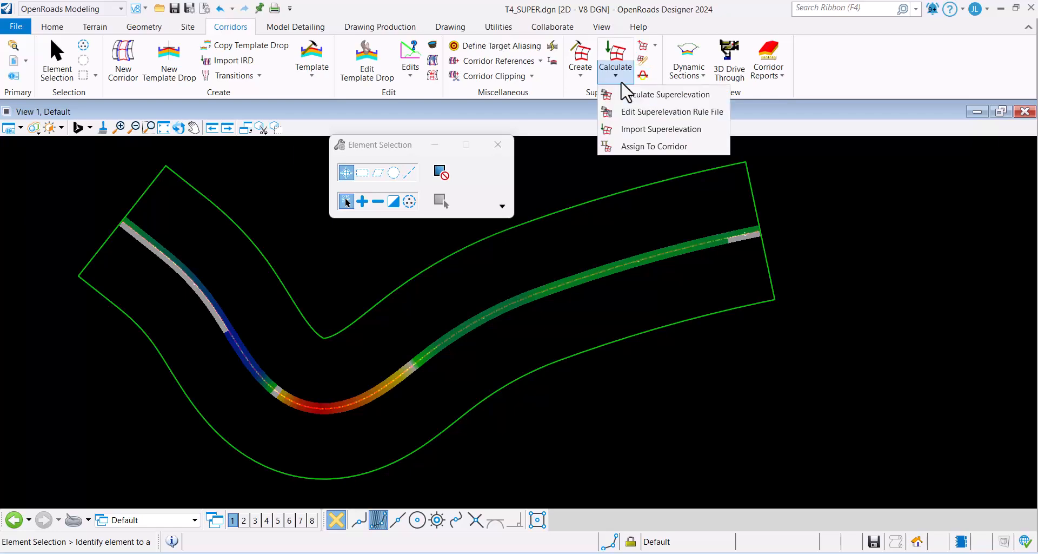
{"action": "left_click", "coordinate": [654, 48]}
{"action": "left_click", "coordinate": [657, 79]}
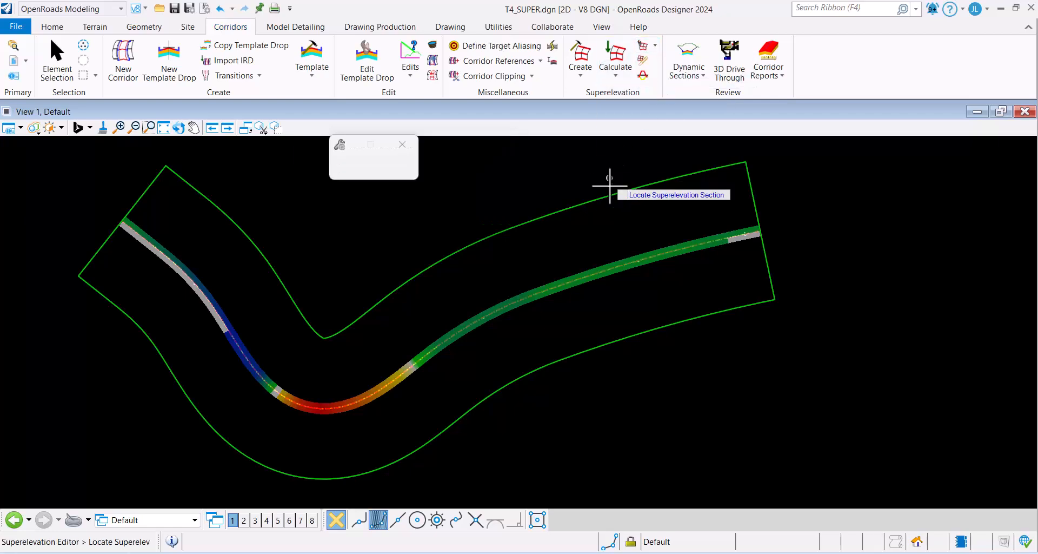
{"action": "left_click", "coordinate": [612, 193]}
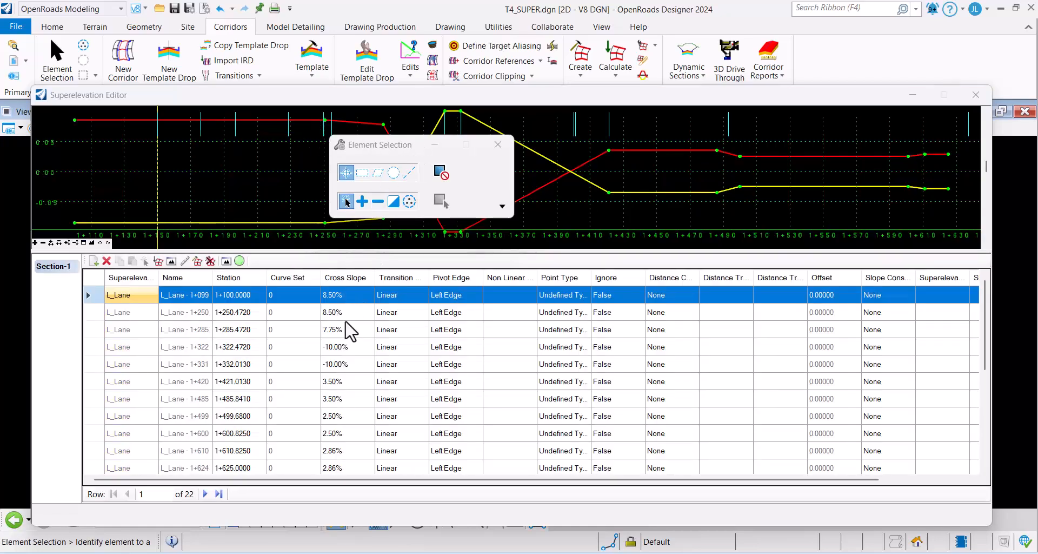
{"action": "scroll", "coordinate": [351, 333], "scroll_direction": "down", "scroll_amount": 1}
{"action": "scroll", "coordinate": [362, 357], "scroll_direction": "down", "scroll_amount": 2}
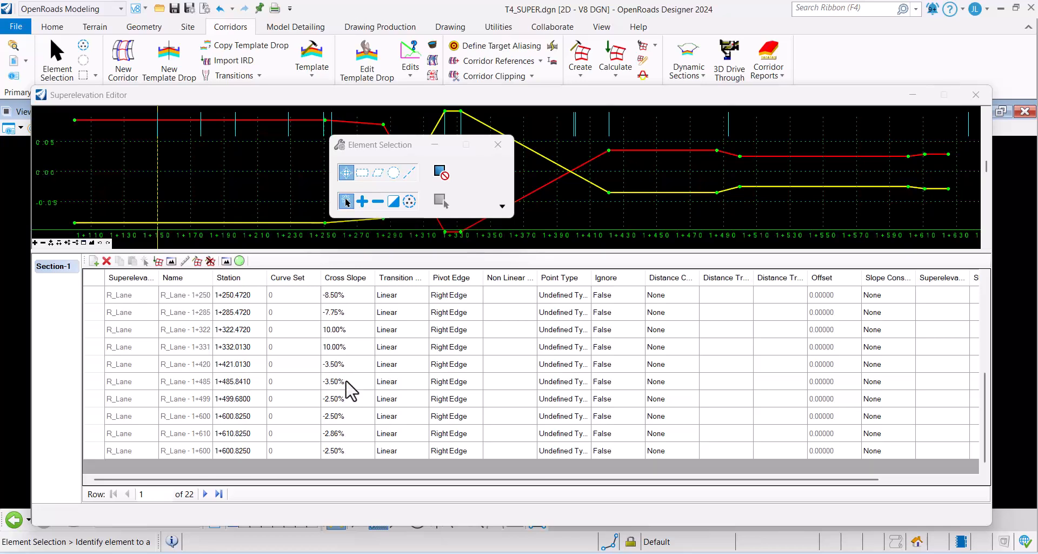
{"action": "scroll", "coordinate": [372, 441], "scroll_direction": "up", "scroll_amount": 2}
{"action": "scroll", "coordinate": [336, 378], "scroll_direction": "up", "scroll_amount": 1}
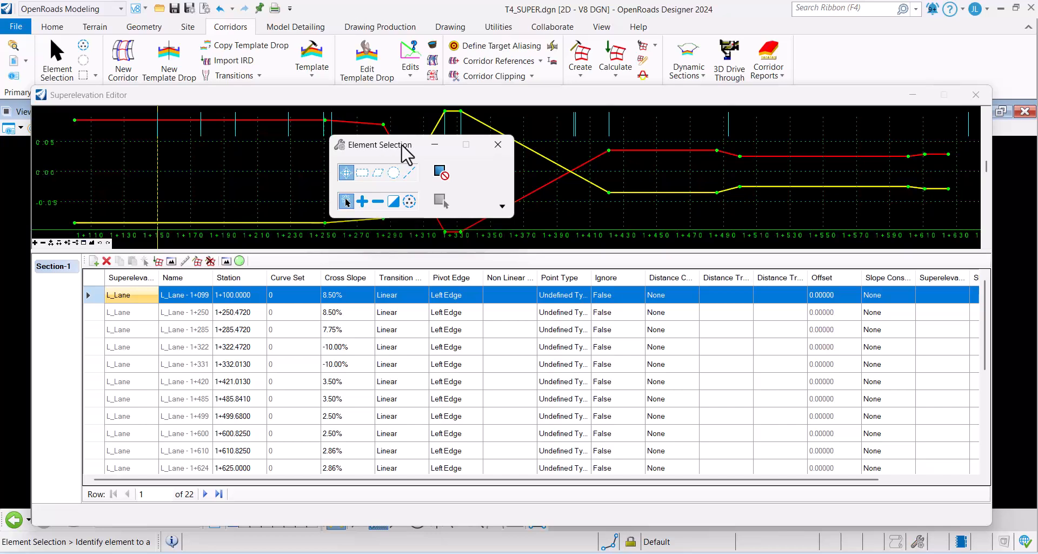
{"action": "left_click_drag", "start_coordinate": [385, 146], "coordinate": [850, 255]}
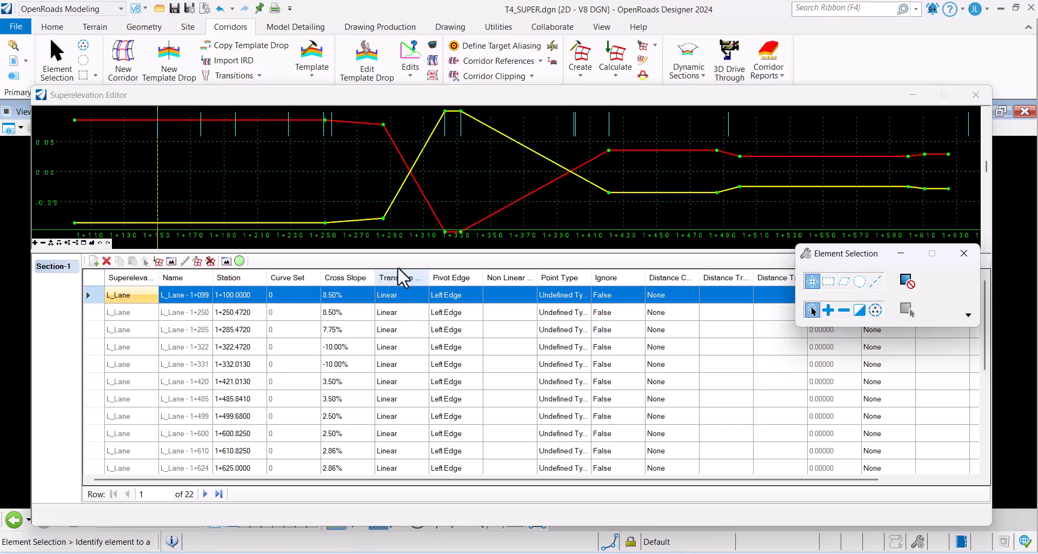
Try the Parabolic transition type on the first L_Lane station and open its non-linear curve value for editing.
{"action": "left_click", "coordinate": [419, 296]}
{"action": "left_click", "coordinate": [422, 295]}
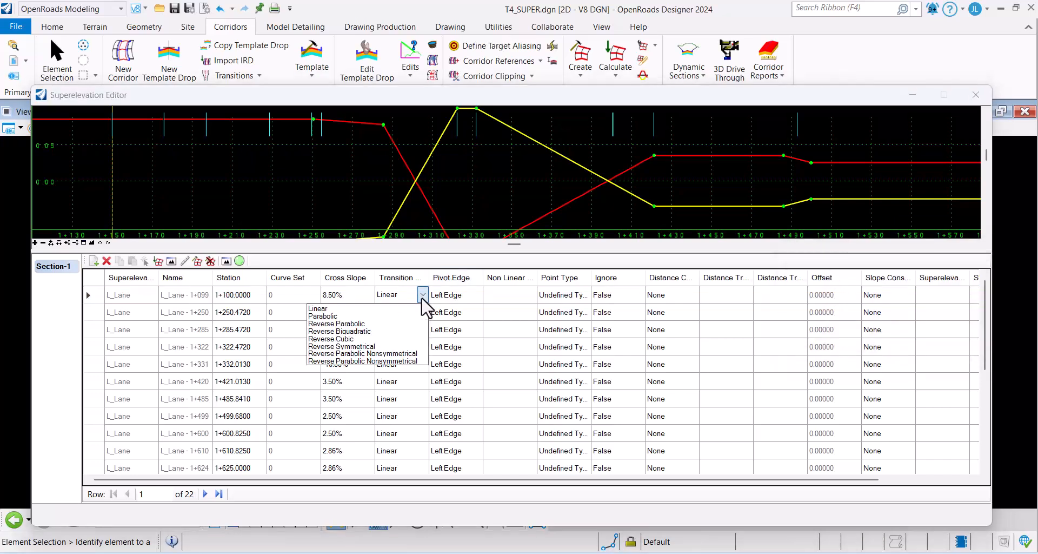
{"action": "left_click", "coordinate": [347, 316]}
{"action": "left_click", "coordinate": [518, 296]}
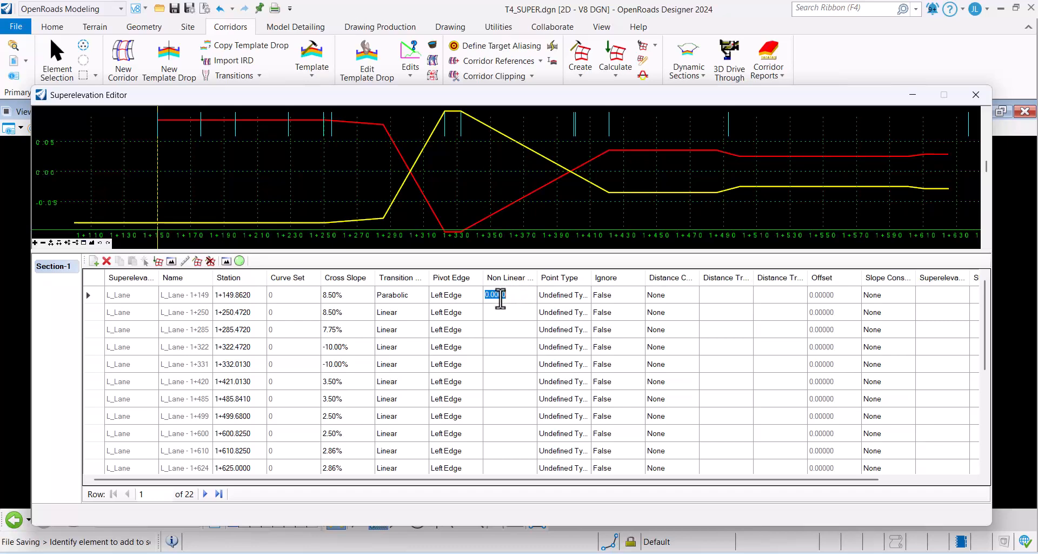
Set the first L_Lane station's transition type back to Linear and close the Superelevation Editor.
{"action": "left_click", "coordinate": [416, 295]}
{"action": "left_click", "coordinate": [423, 295]}
{"action": "left_click", "coordinate": [355, 309]}
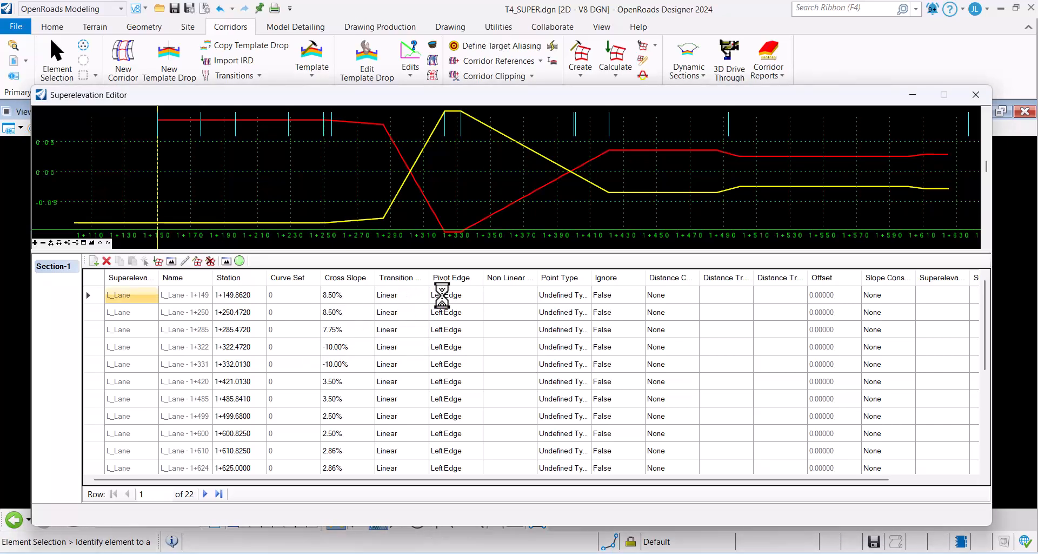
{"action": "left_click", "coordinate": [975, 95]}
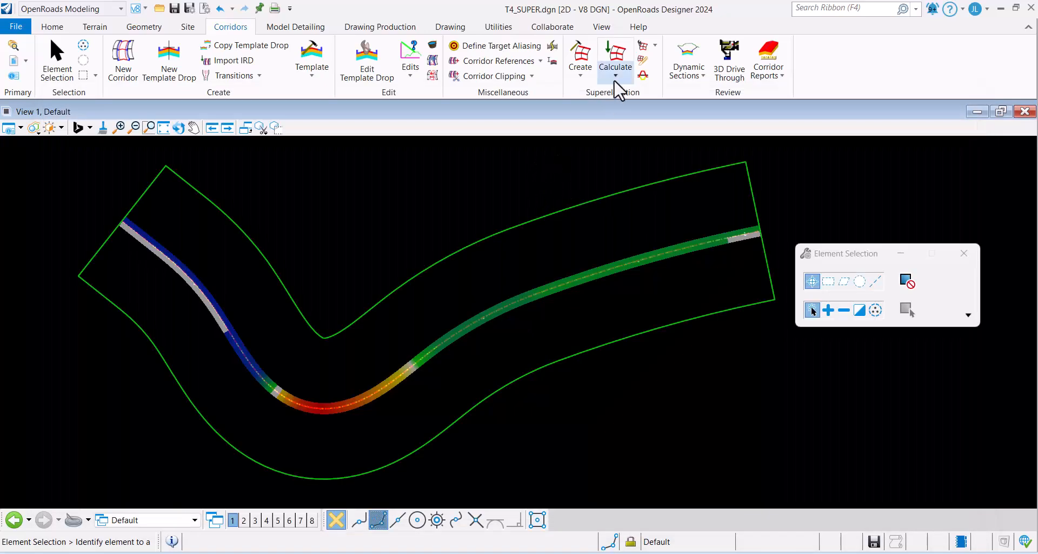
Generate the superelevation report for the section and review the station and cross slope data of both lanes in the enlarged report browser.
{"action": "left_click", "coordinate": [643, 75]}
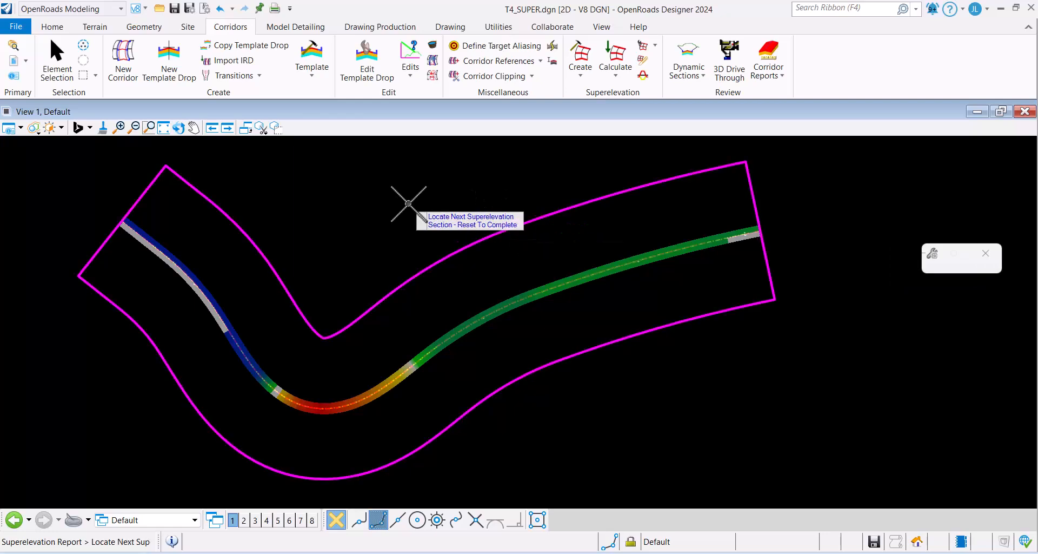
{"action": "right_click", "coordinate": [572, 213]}
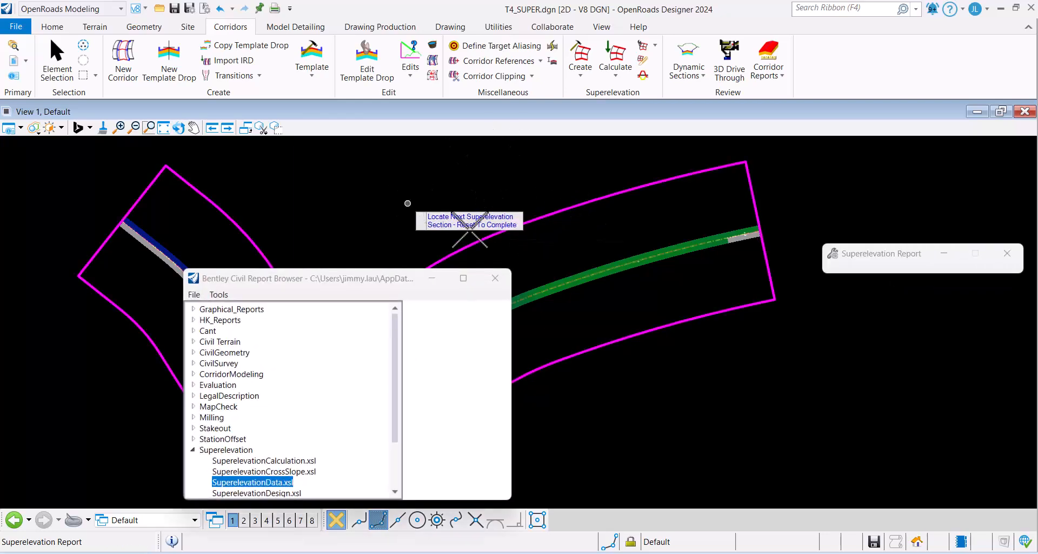
{"action": "left_click", "coordinate": [463, 278]}
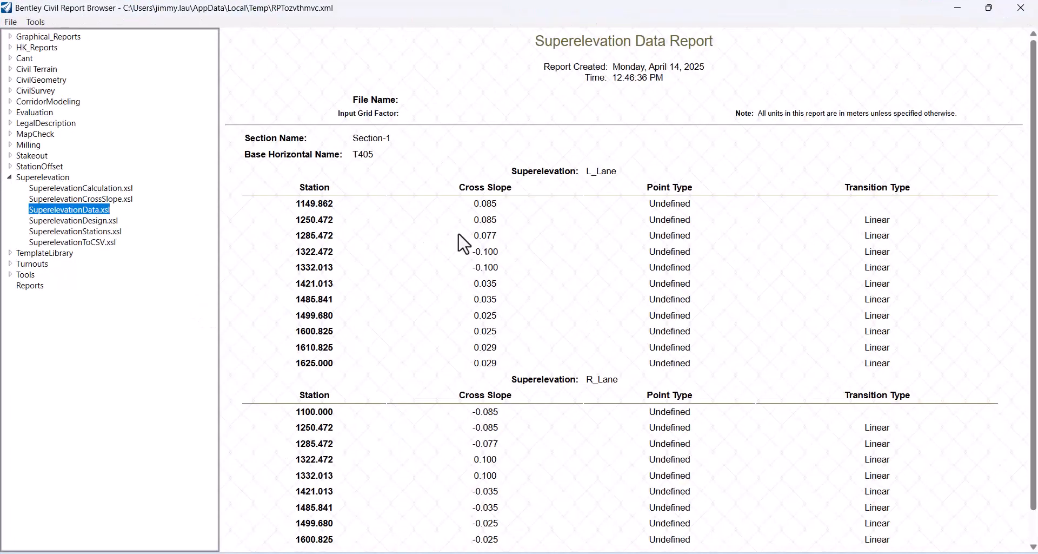
{"action": "scroll", "coordinate": [538, 235], "scroll_direction": "down", "scroll_amount": 2}
{"action": "scroll", "coordinate": [536, 234], "scroll_direction": "up", "scroll_amount": 2}
Check the Save As formats offered for the report, such as Microsoft Excel (*.xlsx), and close the report browser.
{"action": "left_click", "coordinate": [20, 26]}
{"action": "mouse_move", "coordinate": [57, 57]}
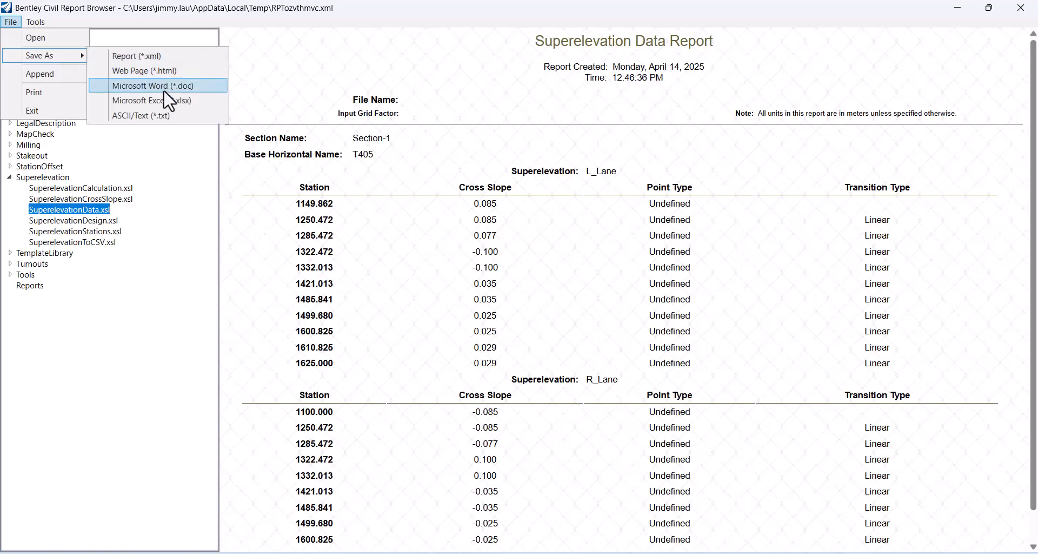
{"action": "left_click", "coordinate": [166, 100]}
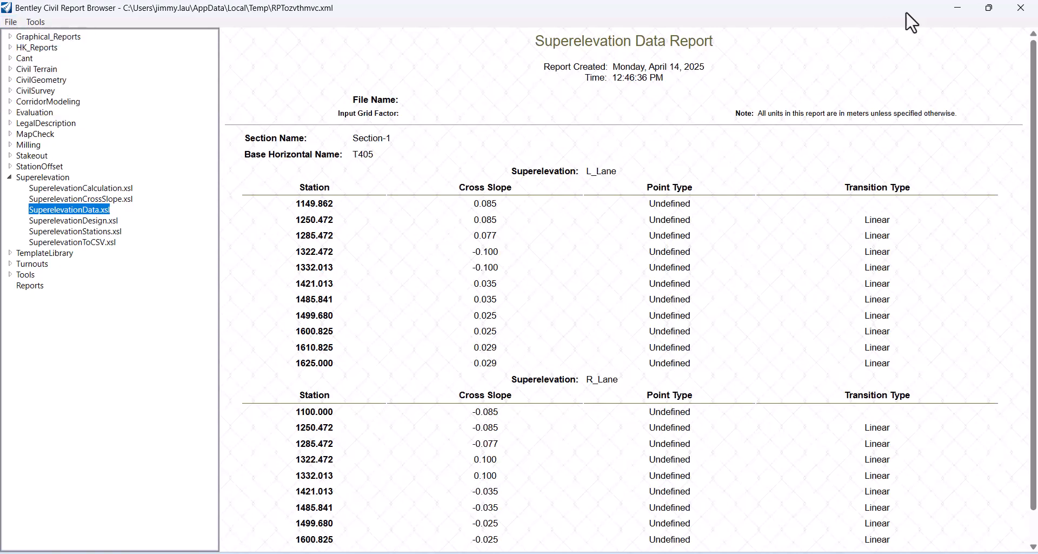
{"action": "left_click", "coordinate": [1021, 8]}
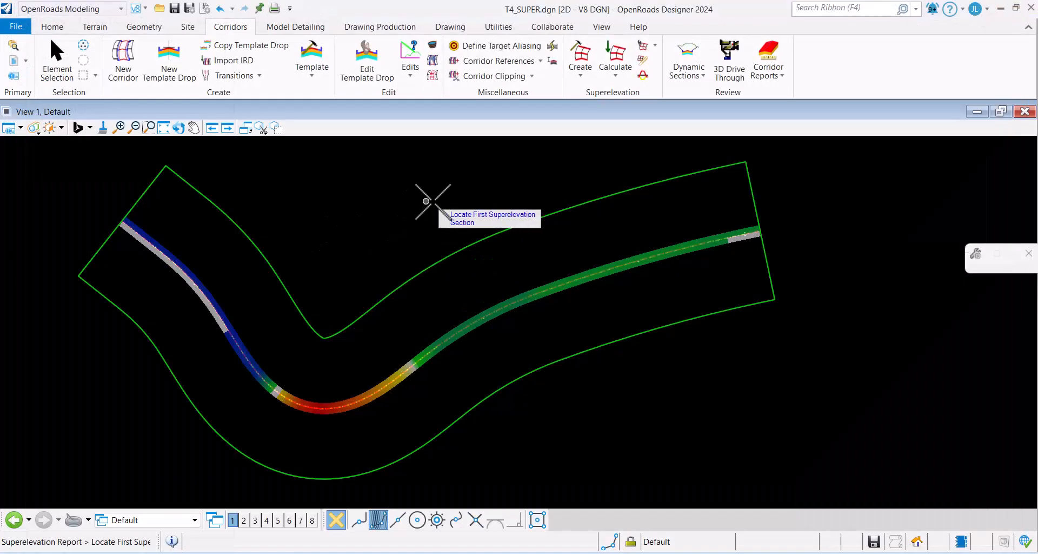
Switch to the Create Road Model notes in Notepad and highlight the "Create Template" item.
{"action": "key", "text": "alt+Tab"}
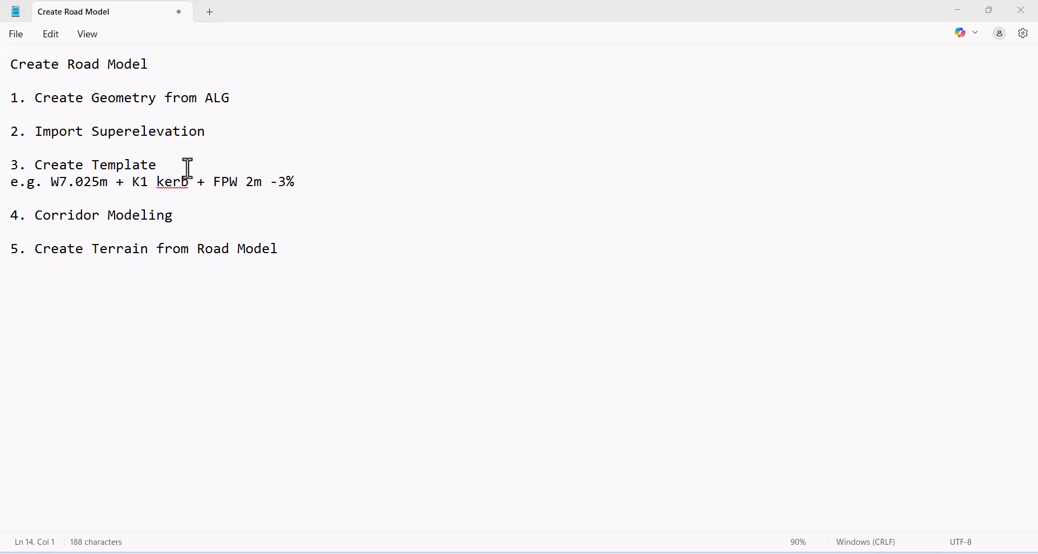
{"action": "left_click_drag", "start_coordinate": [188, 168], "coordinate": [36, 165]}
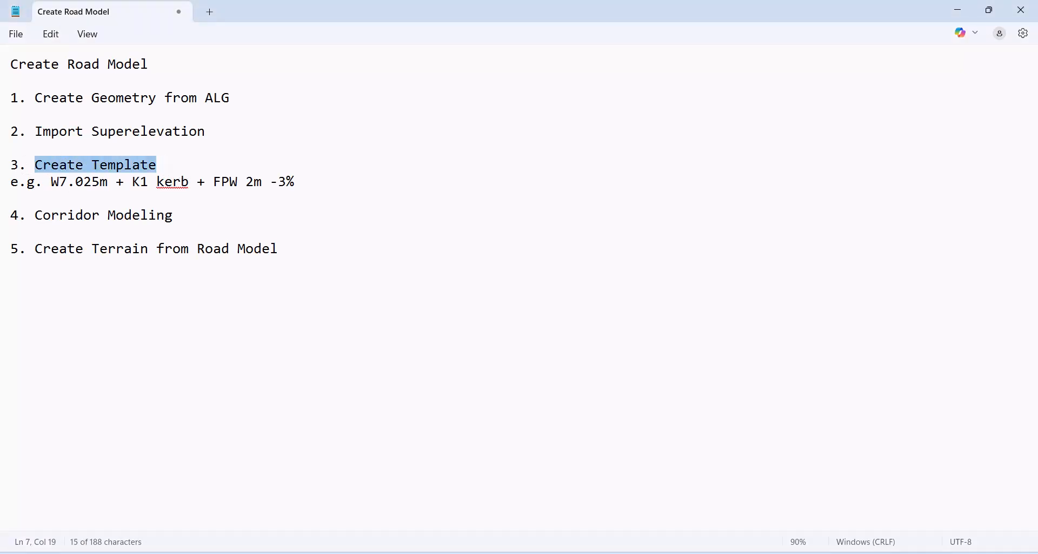
Switch back to OpenRoads Designer and create a new design file named T4_CORR.dgn in the 250414 folder.
{"action": "key", "text": "alt+Tab"}
{"action": "left_click", "coordinate": [14, 25]}
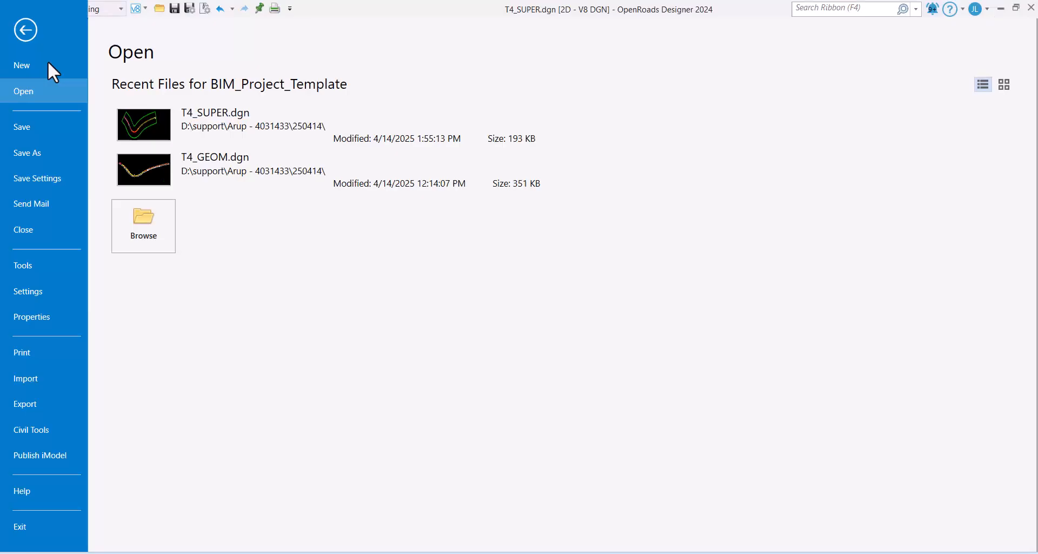
{"action": "left_click", "coordinate": [49, 66]}
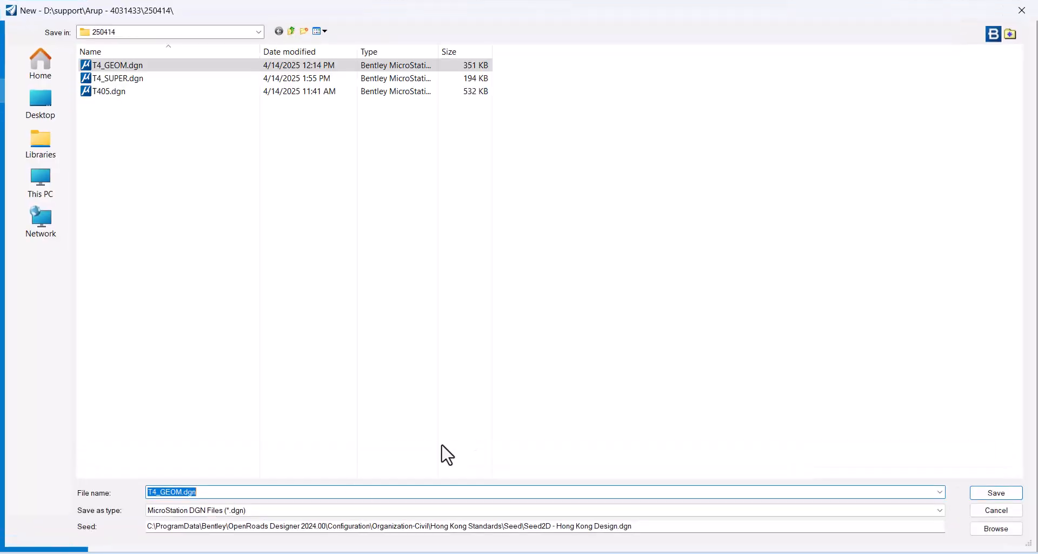
{"action": "left_click", "coordinate": [185, 492]}
{"action": "left_click", "coordinate": [996, 492]}
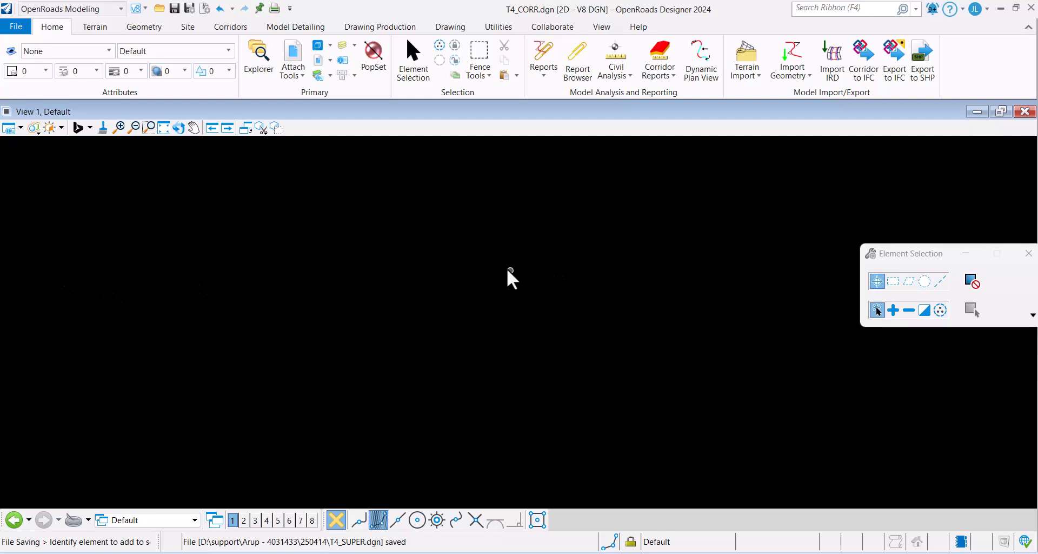
Open the Create Template editor and load OpenRoads Templates Hong Kong.itl from the Hong Kong Standards Template Library folder.
{"action": "left_click", "coordinate": [236, 32]}
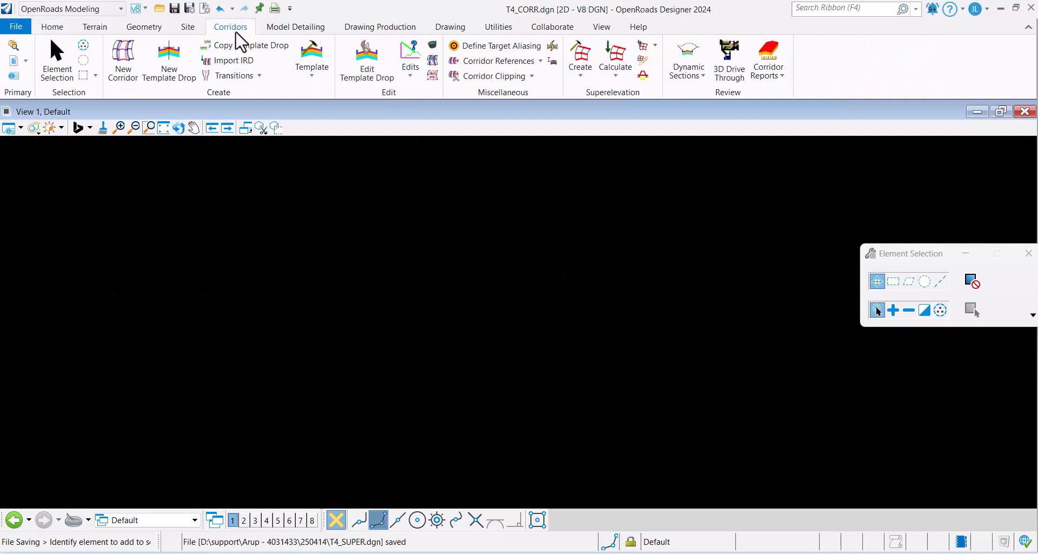
{"action": "left_click", "coordinate": [310, 73]}
{"action": "left_click", "coordinate": [325, 93]}
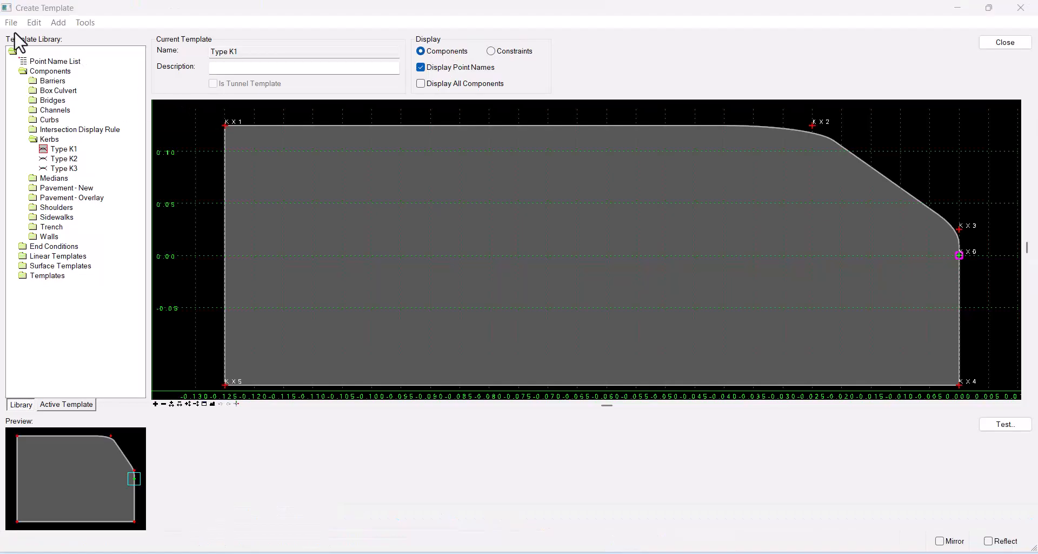
{"action": "left_click", "coordinate": [11, 22]}
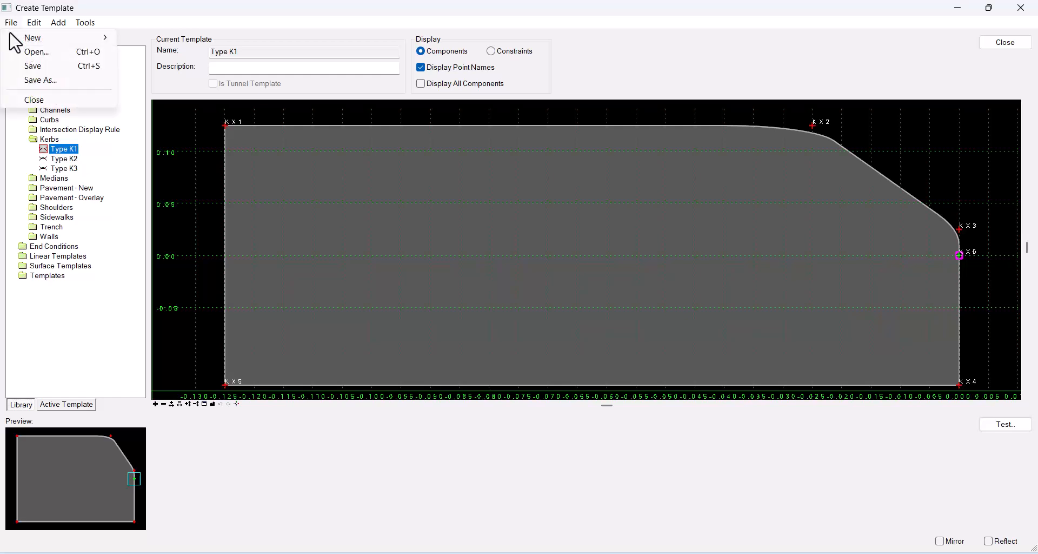
{"action": "left_click", "coordinate": [27, 52]}
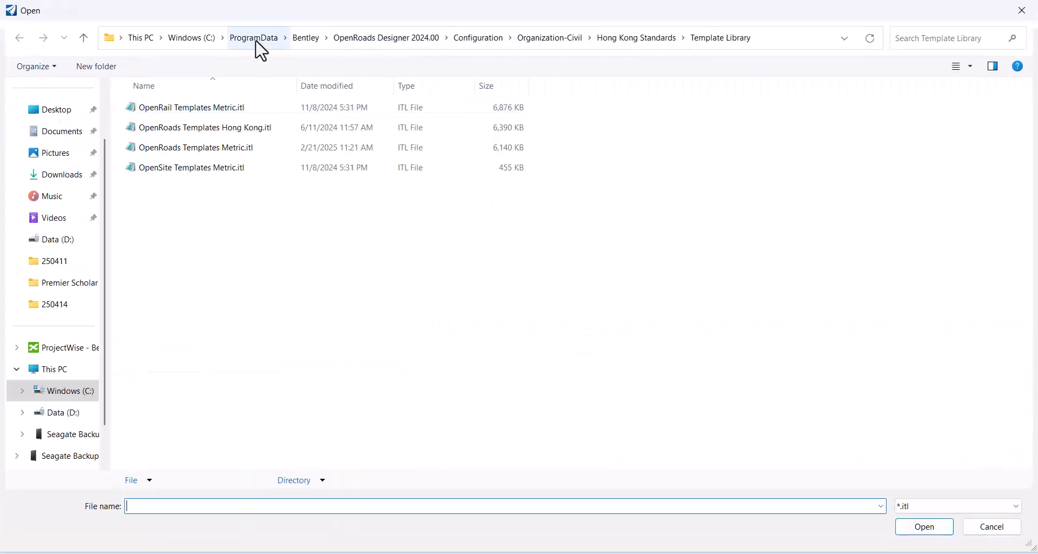
{"action": "left_click", "coordinate": [640, 39]}
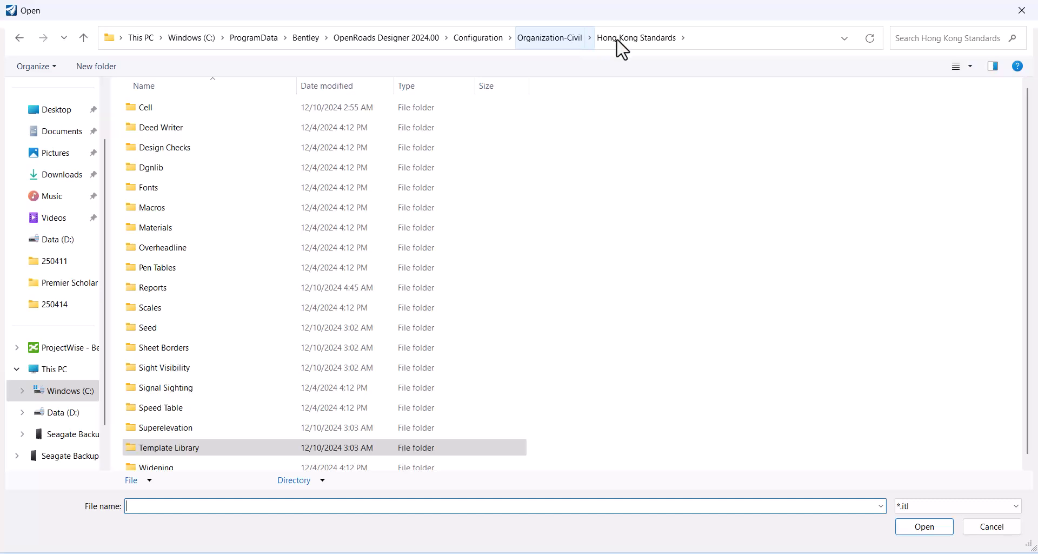
{"action": "double_click", "coordinate": [205, 448]}
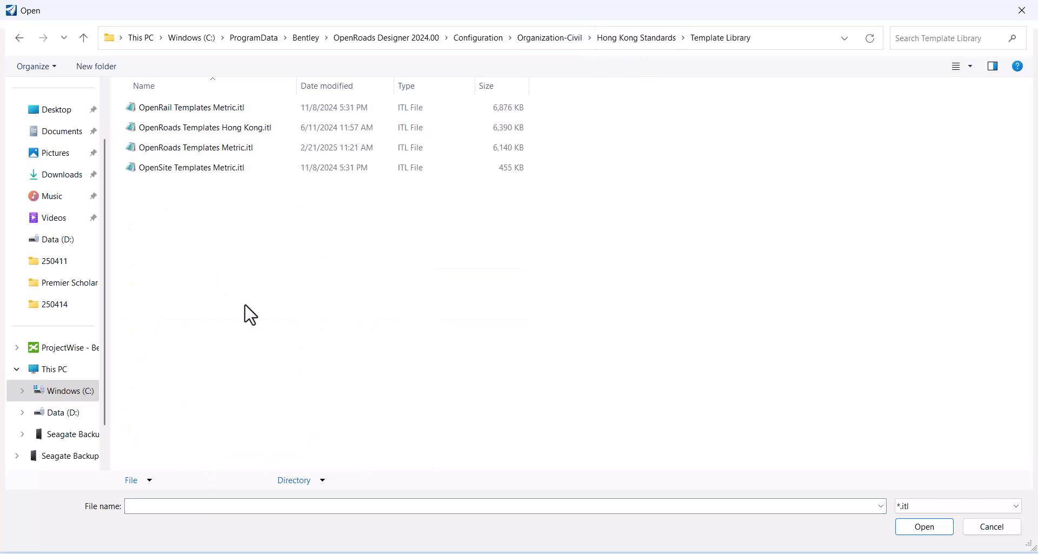
{"action": "left_click", "coordinate": [268, 133]}
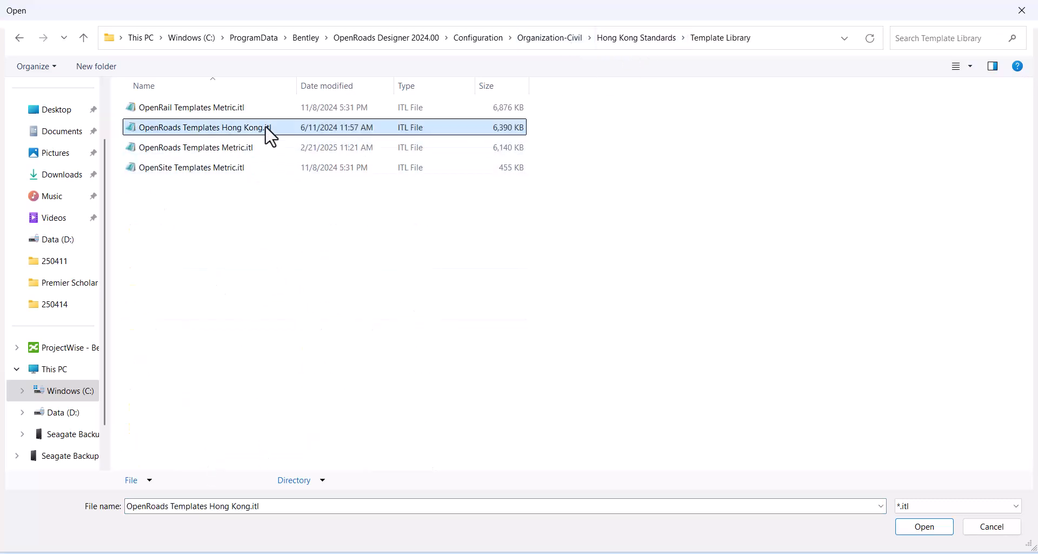
{"action": "double_click", "coordinate": [269, 132]}
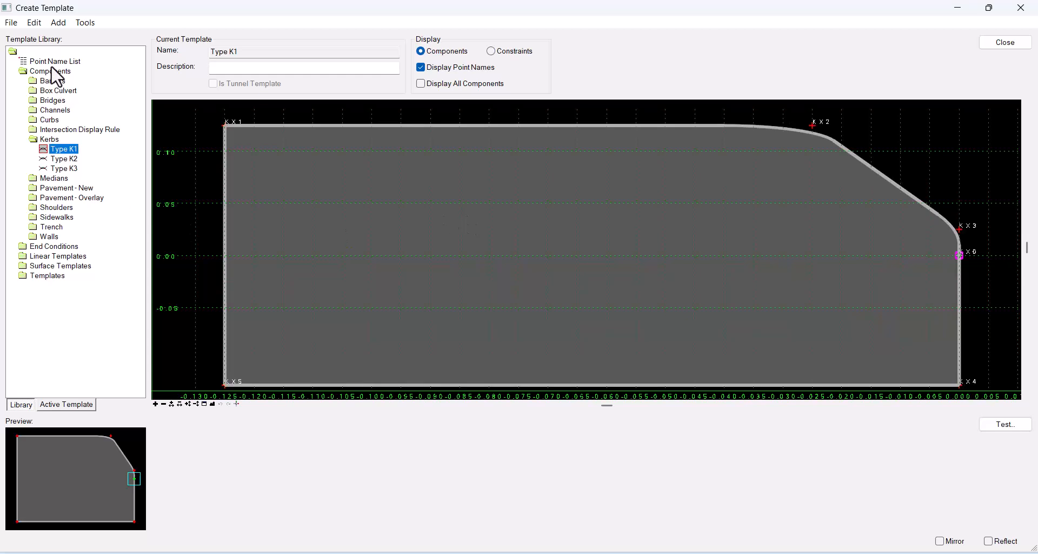
Review the Type K1 kerb component in the library and the example template dimensions in the Create Road Model notes.
{"action": "double_click", "coordinate": [46, 140]}
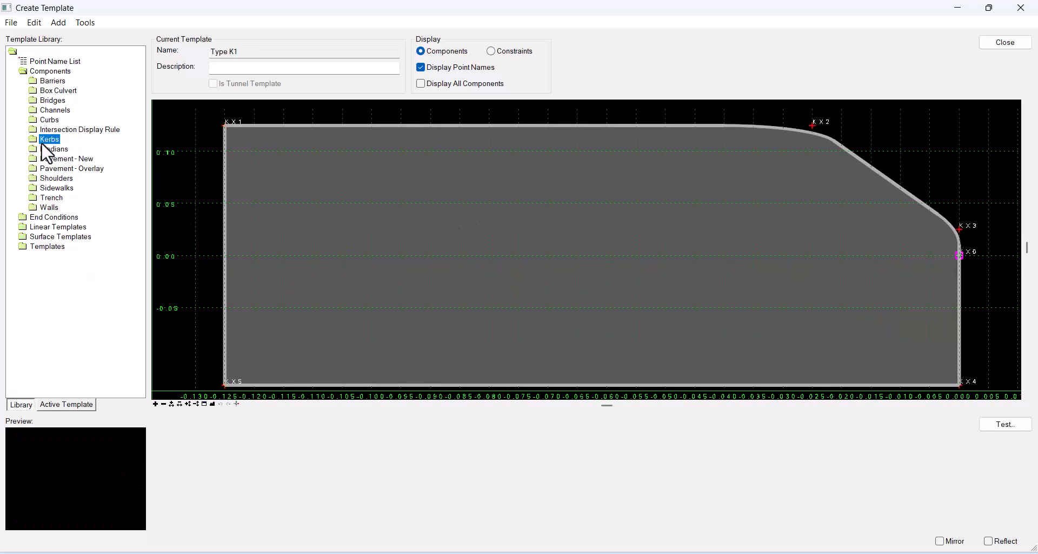
{"action": "double_click", "coordinate": [45, 141]}
{"action": "left_click", "coordinate": [59, 150]}
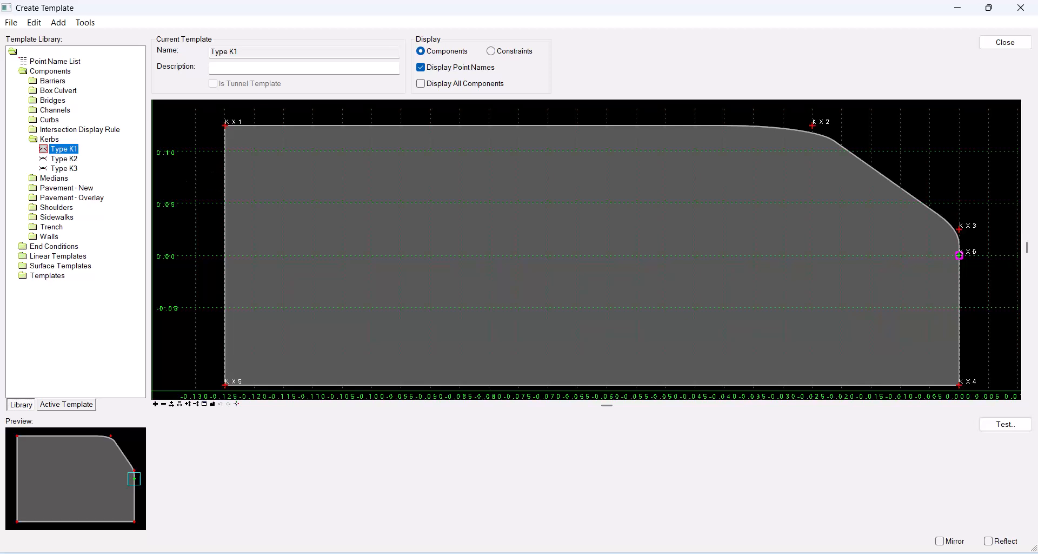
{"action": "key", "text": "alt+Tab"}
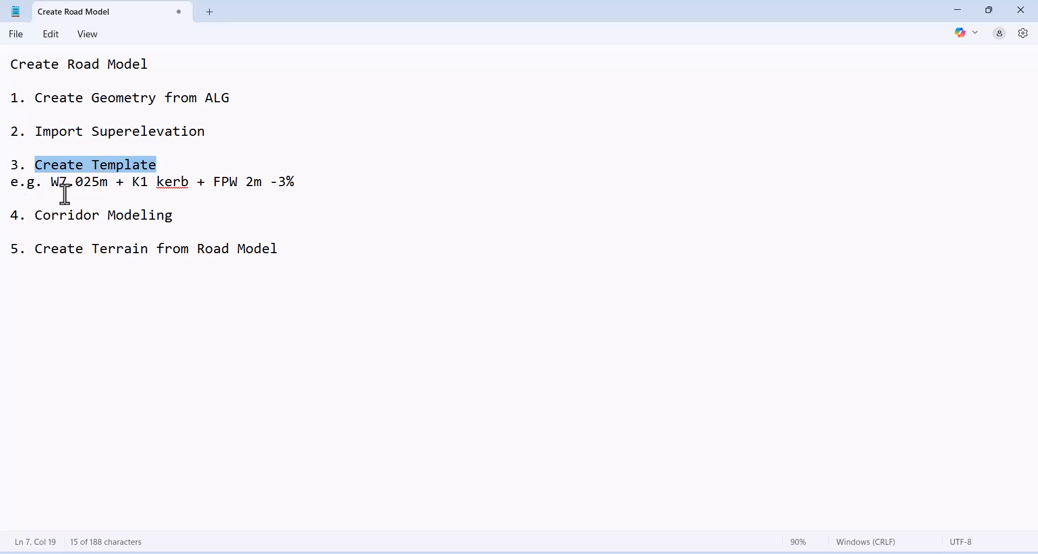
{"action": "left_click", "coordinate": [956, 10]}
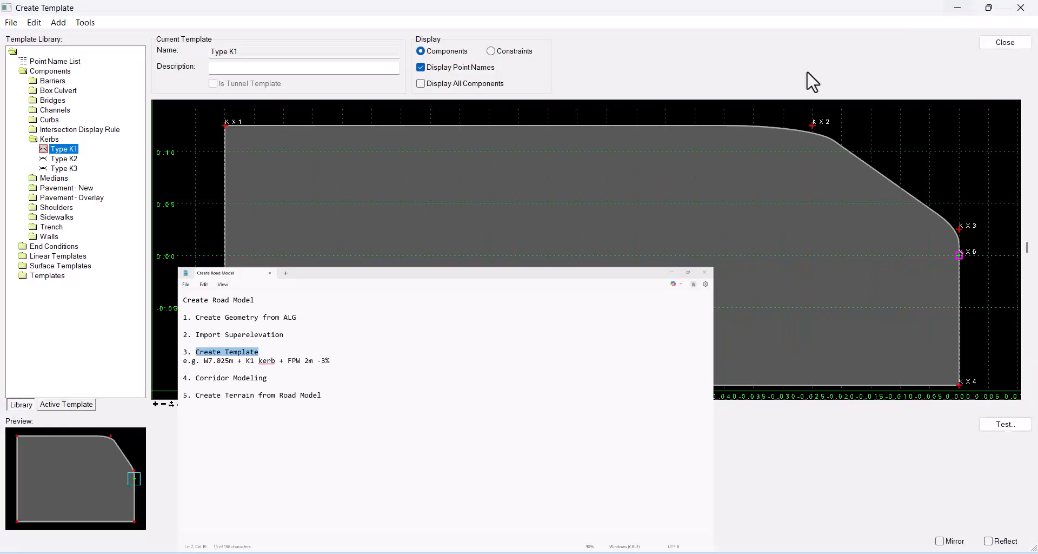
Collapse the Kerbs and Components folders and create a new template named Road_Model in the Templates folder.
{"action": "left_click", "coordinate": [52, 141]}
{"action": "double_click", "coordinate": [52, 141]}
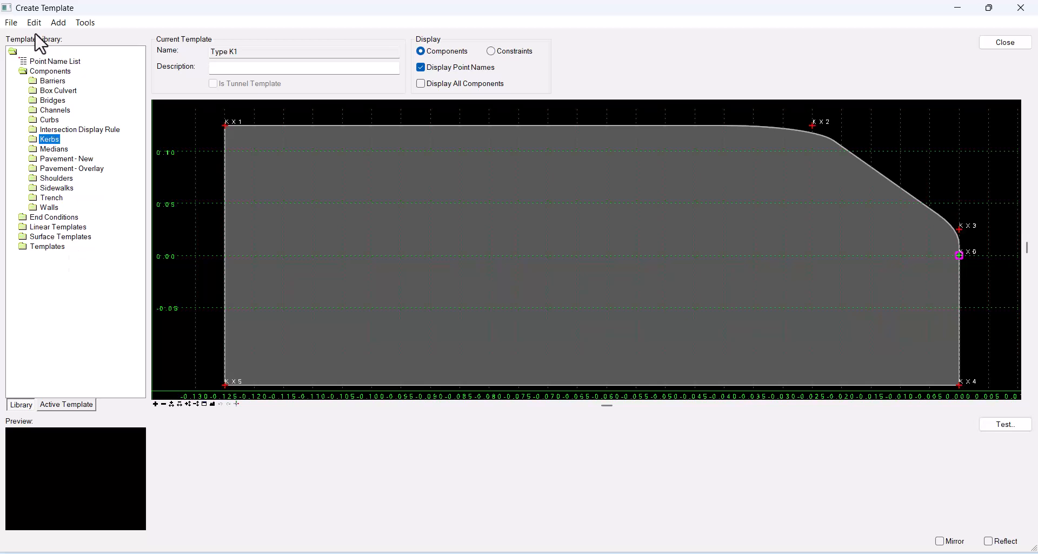
{"action": "double_click", "coordinate": [44, 72]}
{"action": "right_click", "coordinate": [50, 112]}
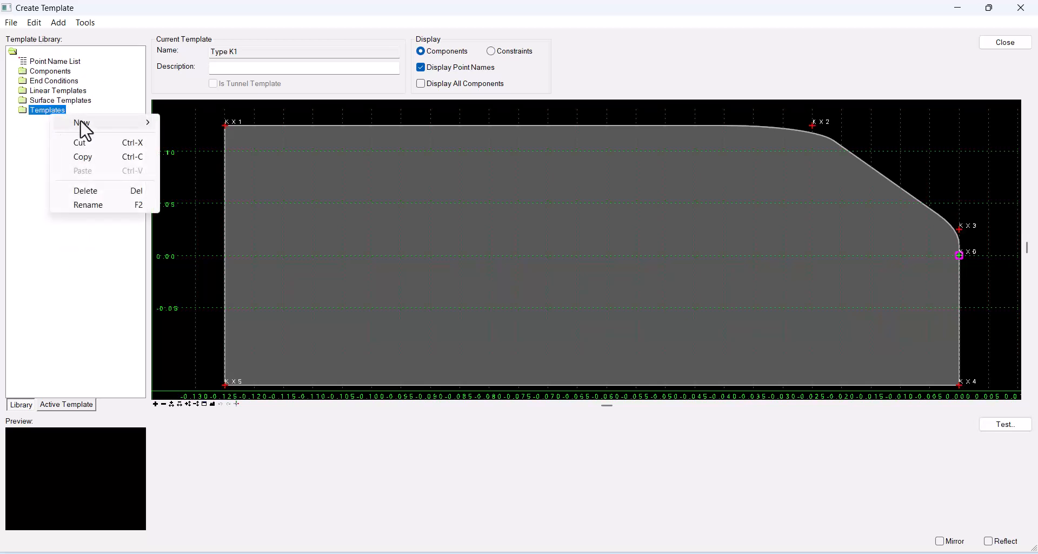
{"action": "mouse_move", "coordinate": [132, 128]}
{"action": "left_click", "coordinate": [202, 140]}
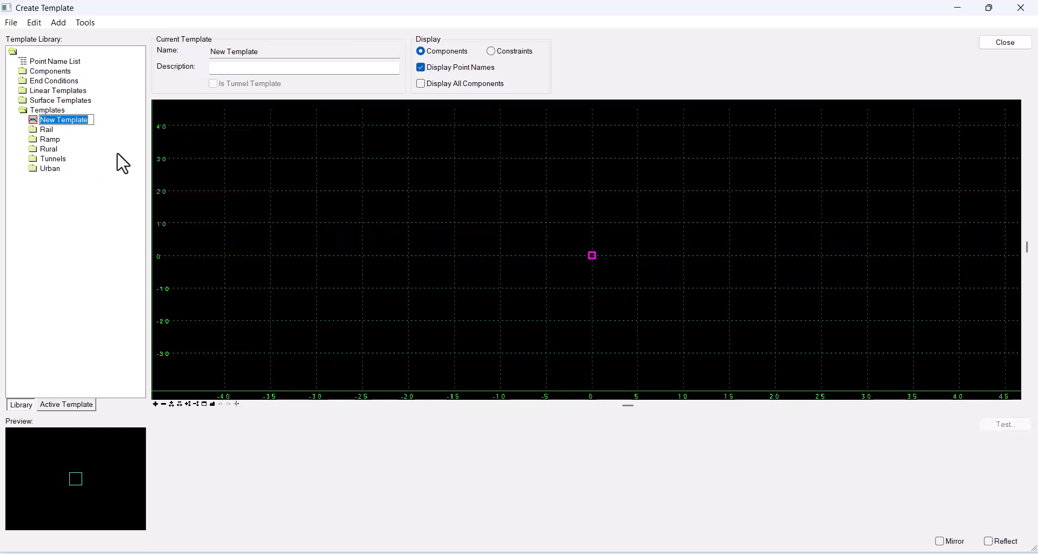
{"action": "type", "text": "Road_Model"}
{"action": "key", "text": "Return"}
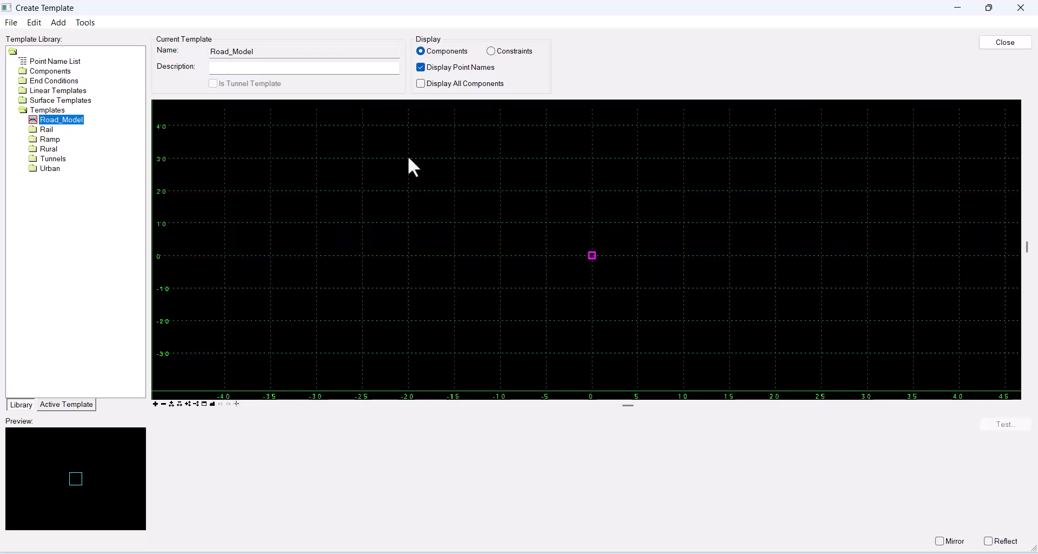
Display the Dynamic Settings and set both the X and Y steps to 0.1.
{"action": "middle_click_drag", "start_coordinate": [588, 185], "coordinate": [487, 185]}
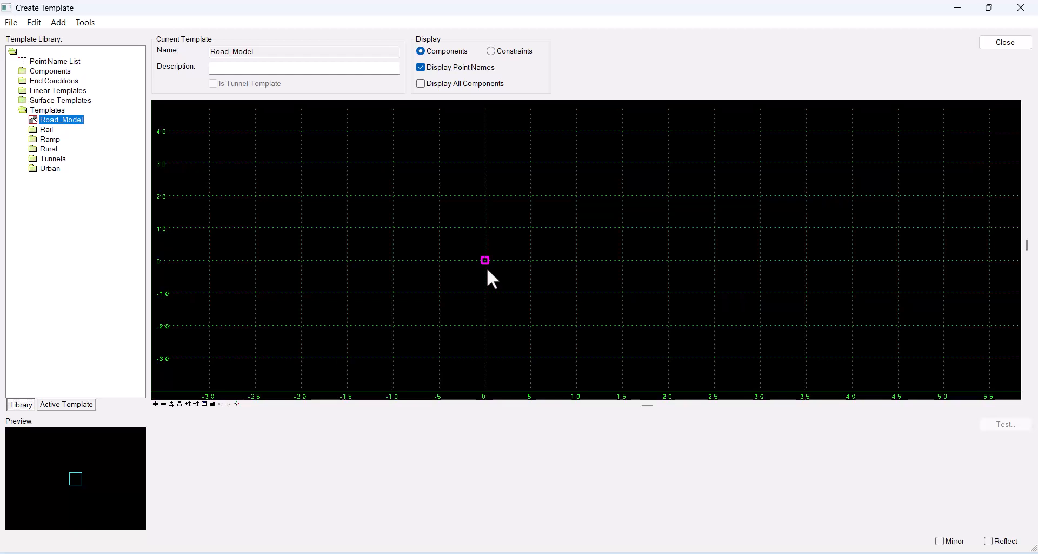
{"action": "scroll", "coordinate": [485, 268], "scroll_direction": "up", "scroll_amount": 1}
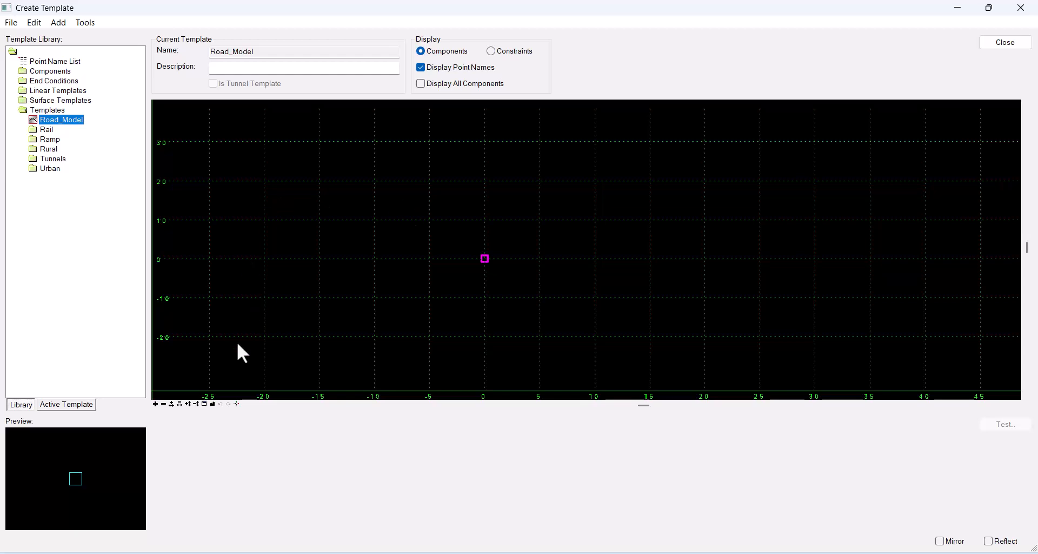
{"action": "left_click", "coordinate": [236, 403]}
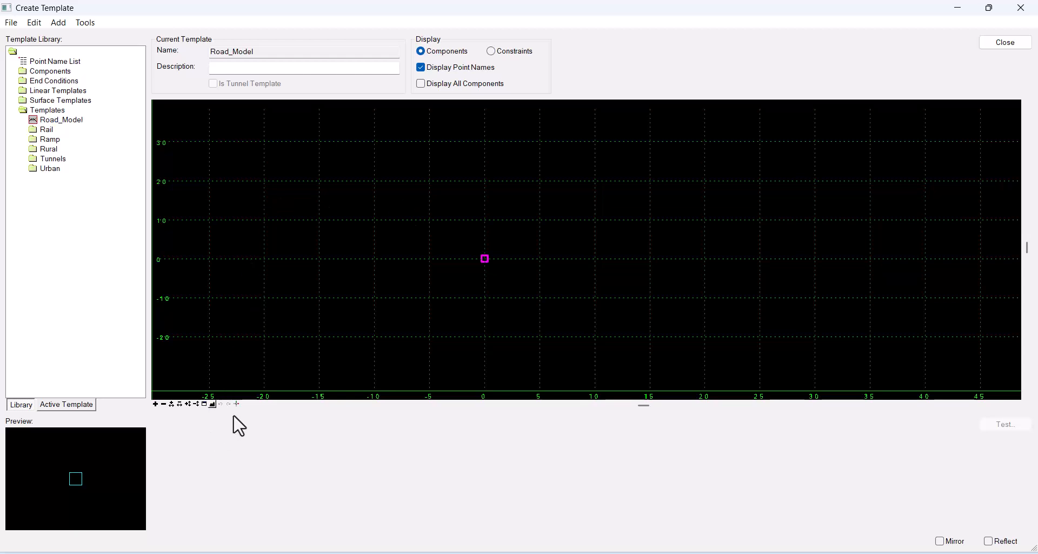
{"action": "left_click", "coordinate": [85, 22]}
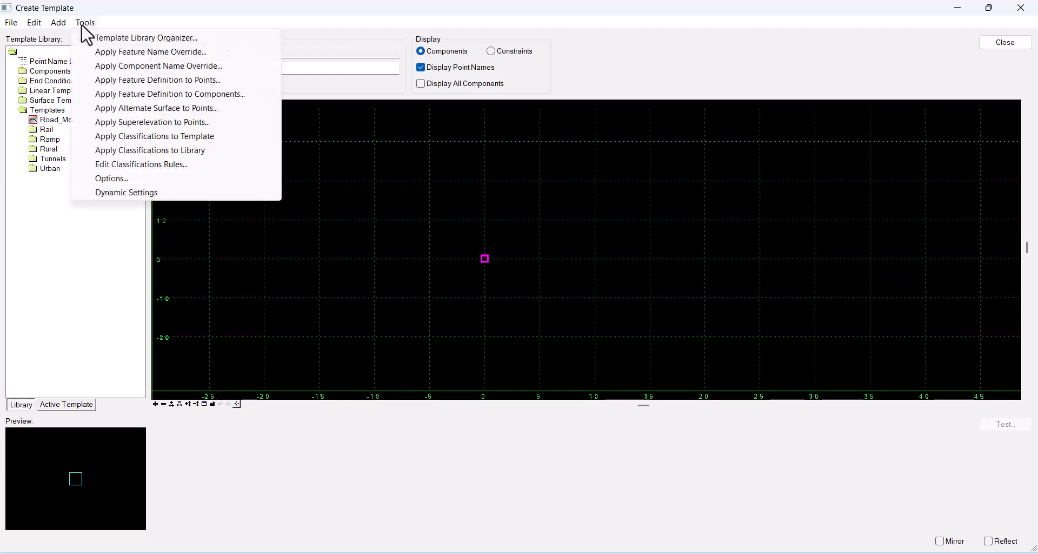
{"action": "left_click", "coordinate": [158, 194]}
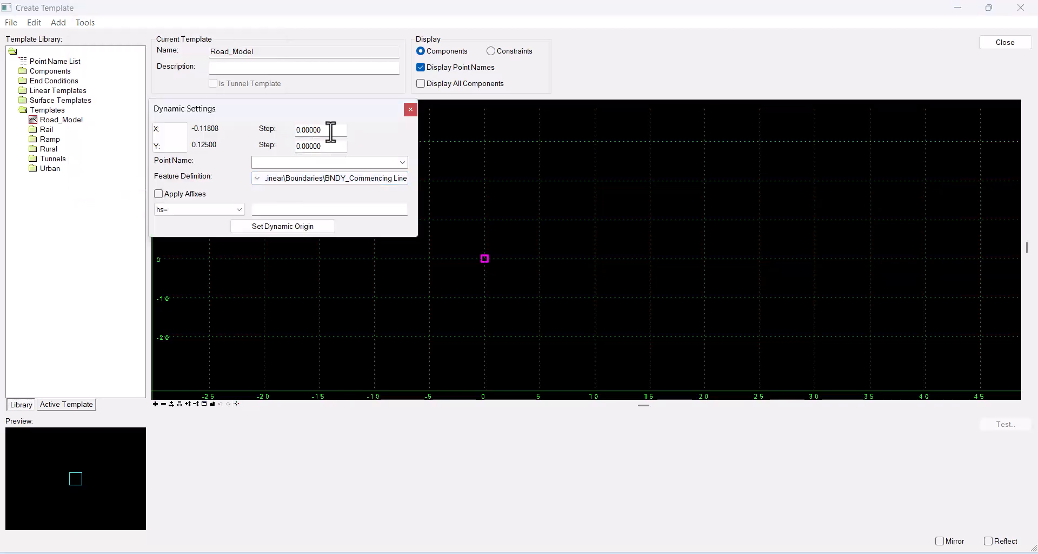
{"action": "left_click_drag", "start_coordinate": [332, 131], "coordinate": [292, 135]}
{"action": "type", "text": "0/1"}
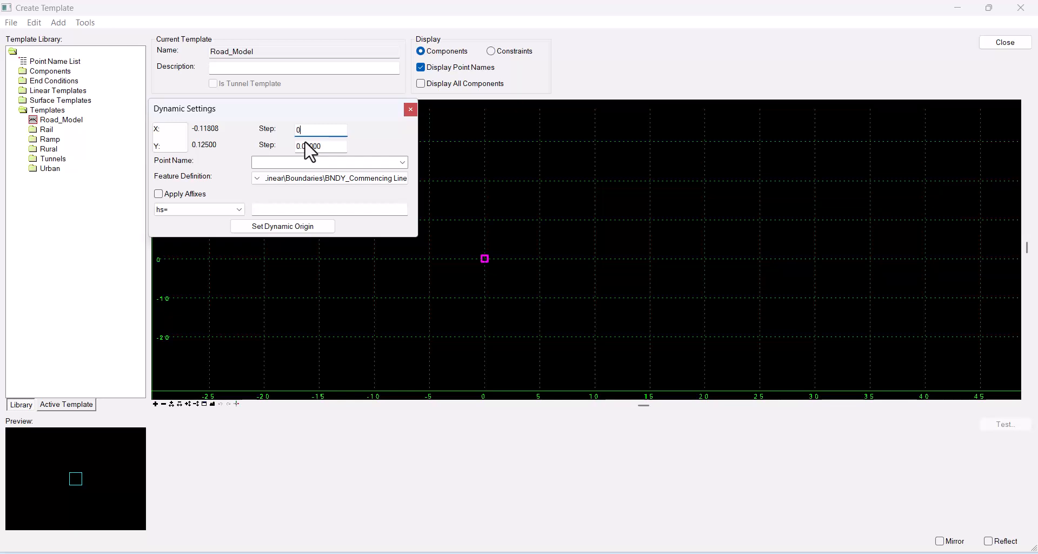
{"action": "left_click_drag", "start_coordinate": [319, 145], "coordinate": [264, 157]}
{"action": "type", "text": "0.1"}
{"action": "left_click", "coordinate": [554, 232]}
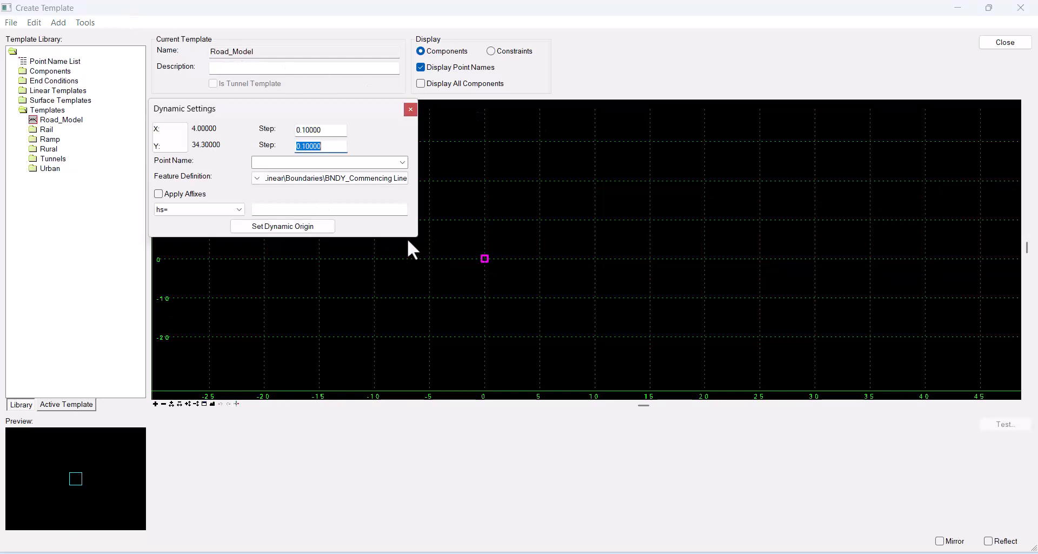
Toggle the Dynamic Settings window off and on, leaving it displayed over the template drawing area.
{"action": "left_click", "coordinate": [85, 22]}
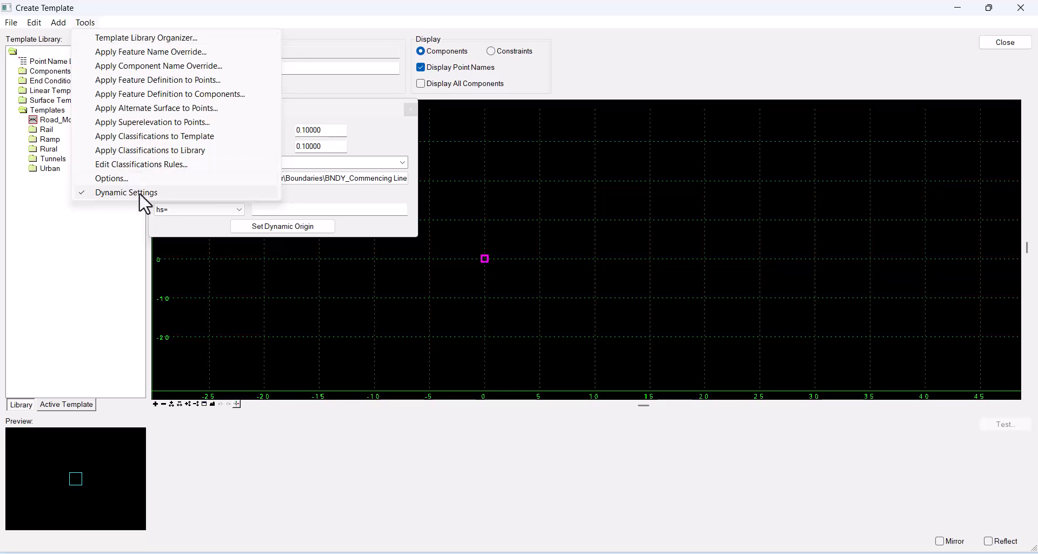
{"action": "left_click", "coordinate": [135, 193]}
{"action": "left_click", "coordinate": [85, 23]}
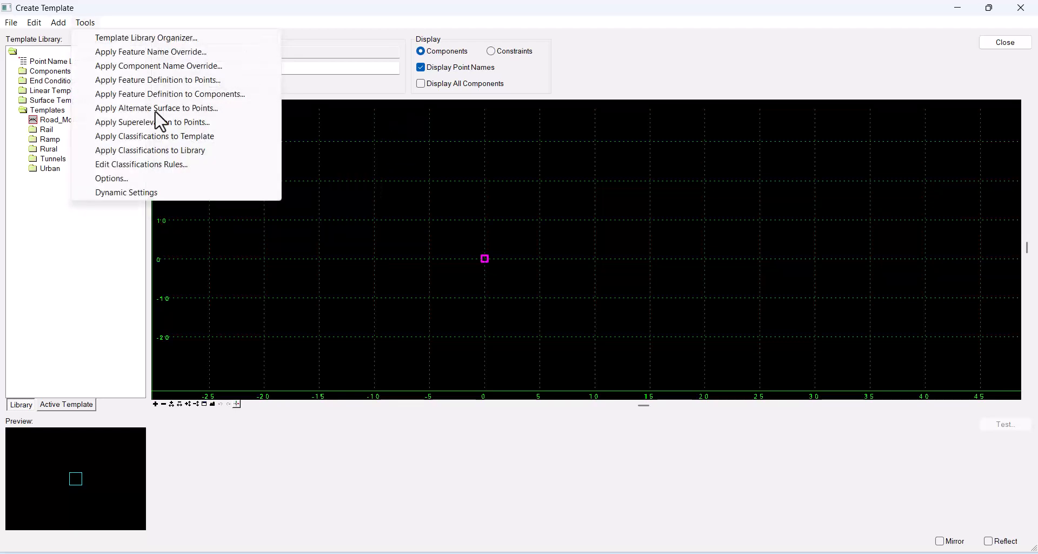
{"action": "left_click", "coordinate": [166, 194]}
{"action": "left_click", "coordinate": [83, 22]}
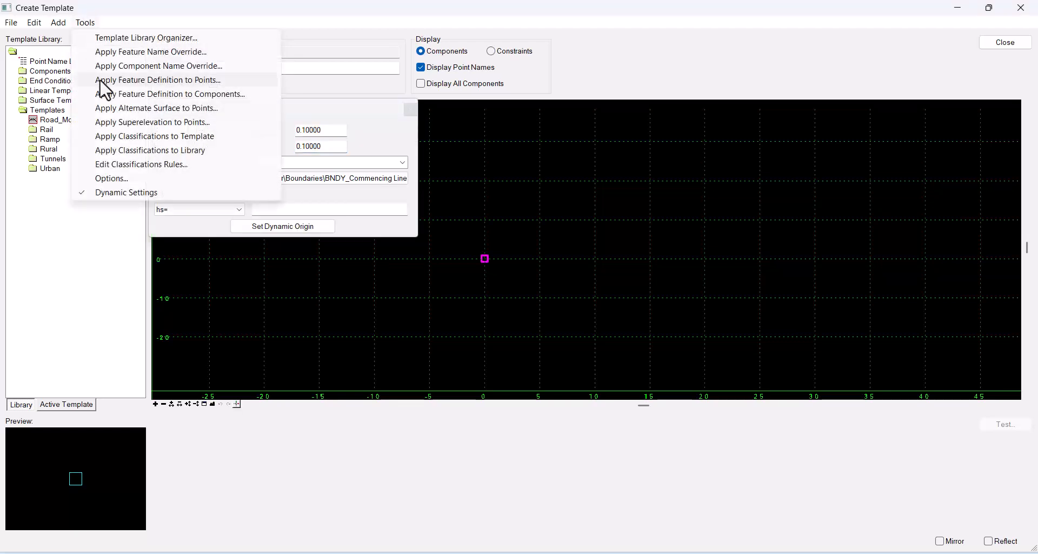
{"action": "left_click", "coordinate": [81, 193]}
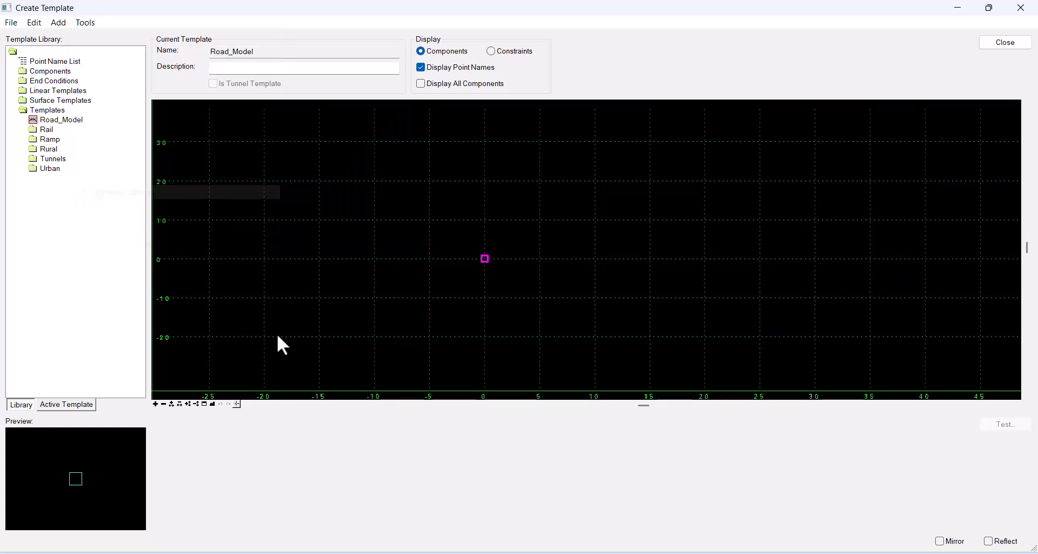
{"action": "left_click", "coordinate": [236, 403]}
{"action": "left_click", "coordinate": [281, 48]}
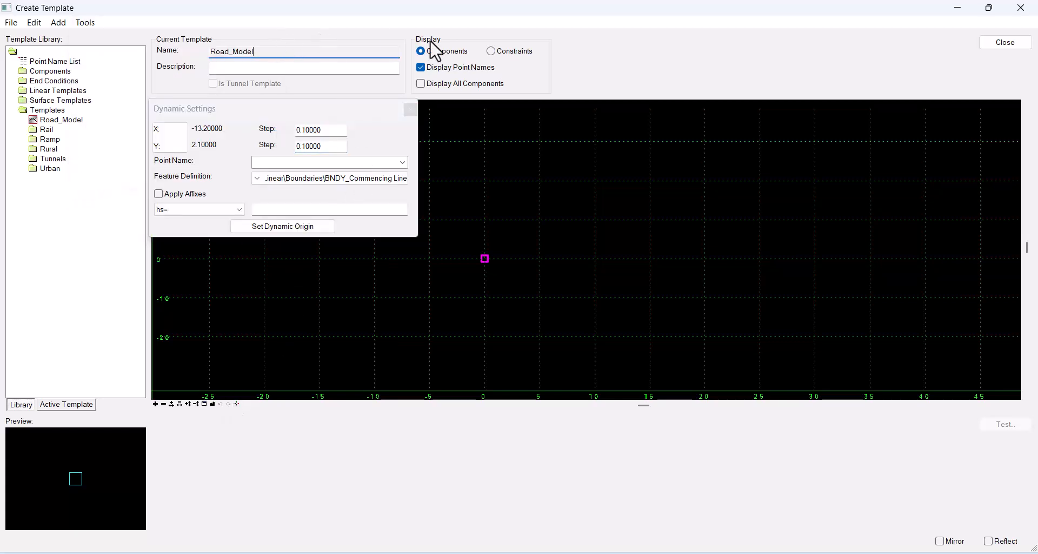
Start a new component in the Road_Model template and name it Pavement.
{"action": "key", "text": "alt+Tab"}
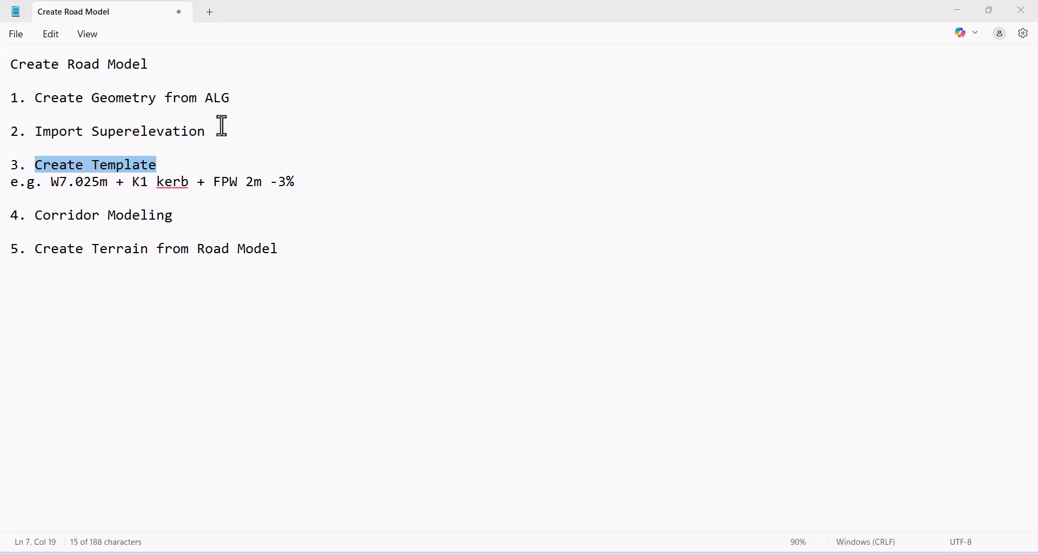
{"action": "left_click", "coordinate": [958, 10]}
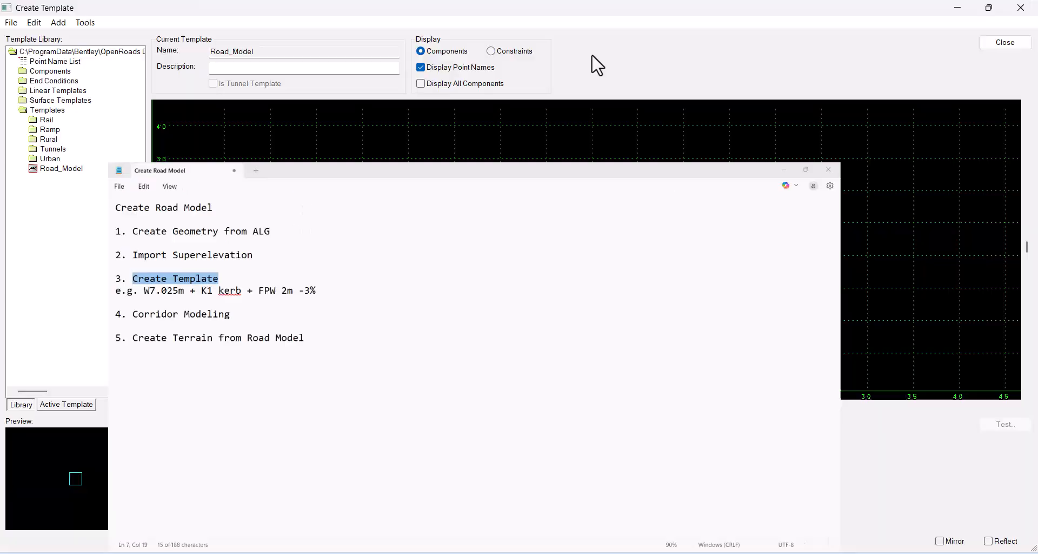
{"action": "right_click", "coordinate": [414, 160]}
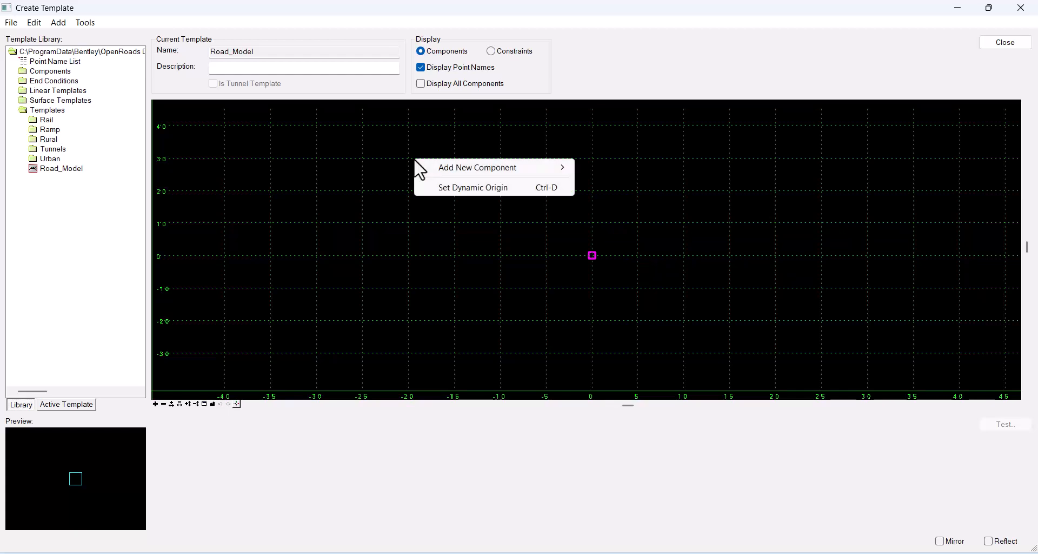
{"action": "mouse_move", "coordinate": [448, 169]}
{"action": "left_click", "coordinate": [676, 169]}
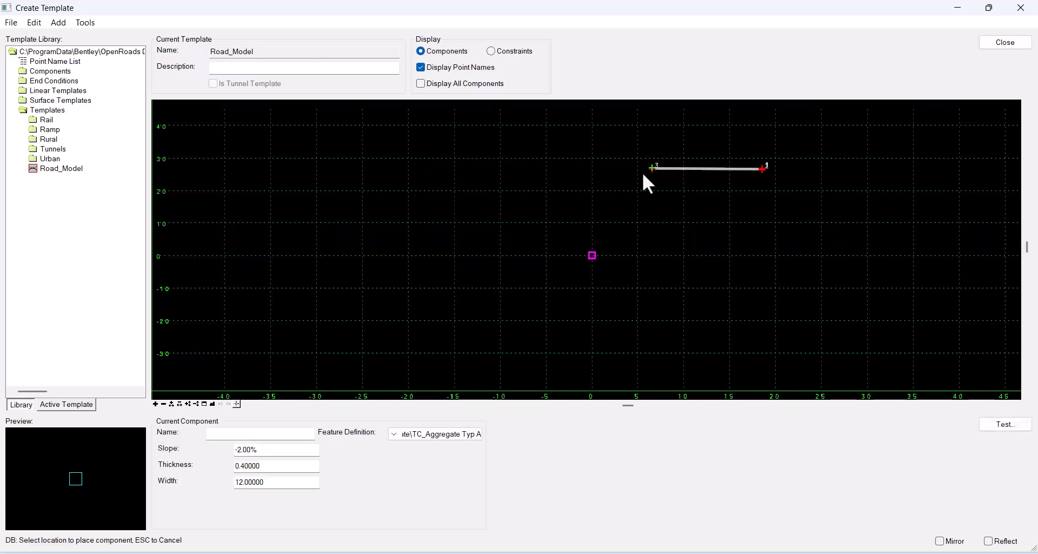
{"action": "left_click", "coordinate": [247, 434]}
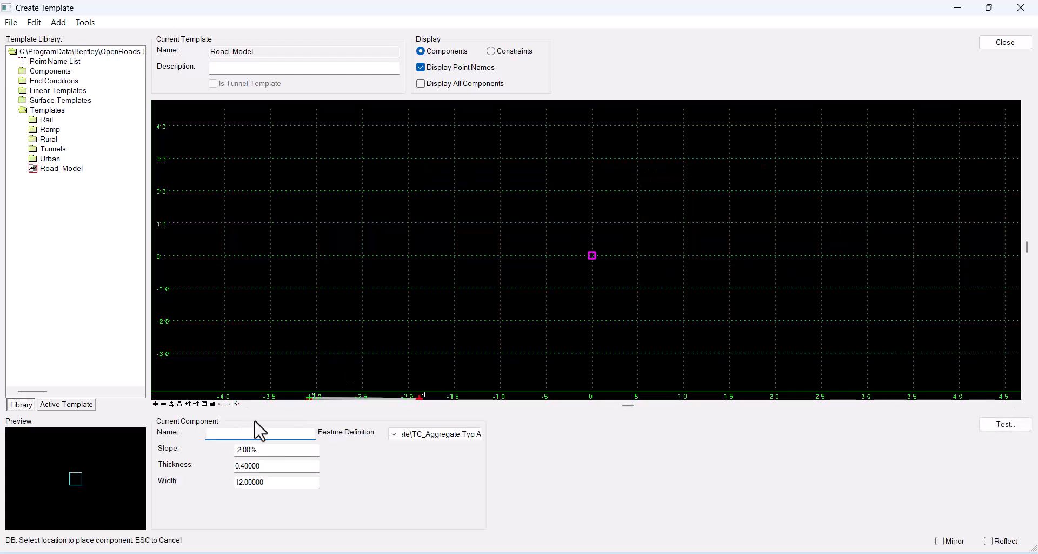
{"action": "type", "text": "R"}
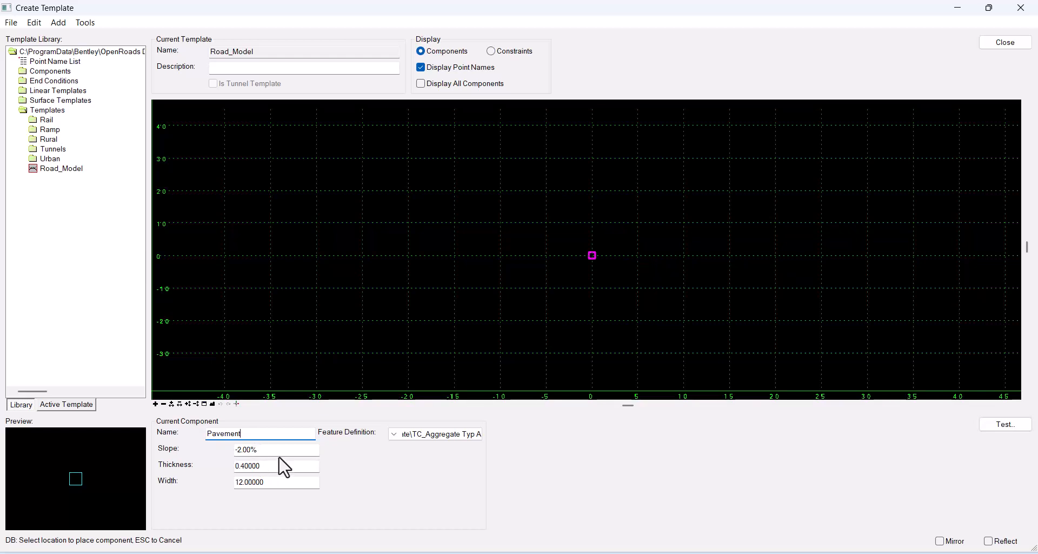
Set the Pavement component's slope to 0% and its thickness to 0.25.
{"action": "key", "text": "Tab"}
{"action": "type", "text": "0%"}
{"action": "key", "text": "Tab"}
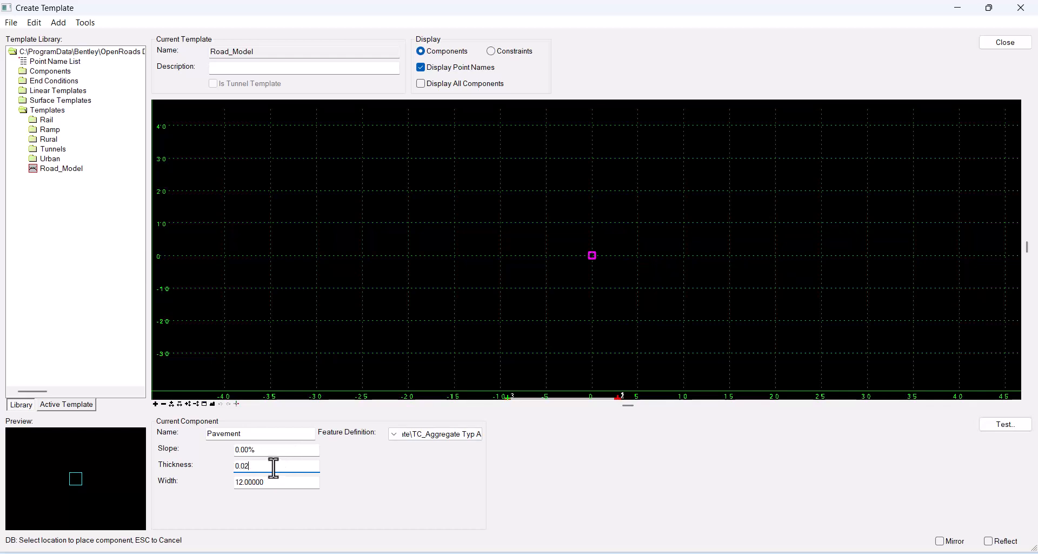
{"action": "key", "text": "BackSpace"}
{"action": "type", "text": "5"}
{"action": "key", "text": "Tab"}
Check the road width in the Create Road Model notes and set the Pavement component's width to 7.025/2.
{"action": "left_click", "coordinate": [431, 552]}
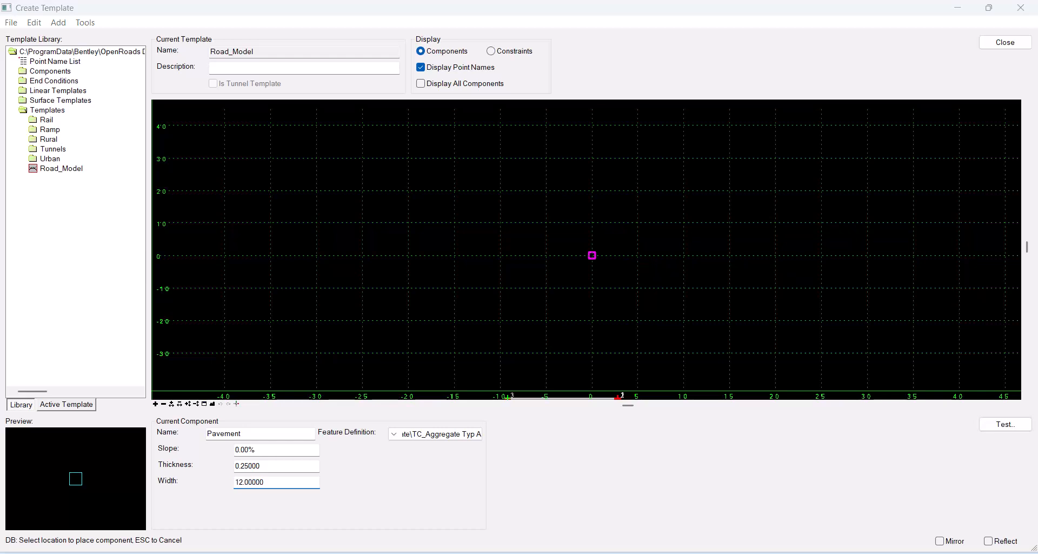
{"action": "left_click", "coordinate": [965, 8]}
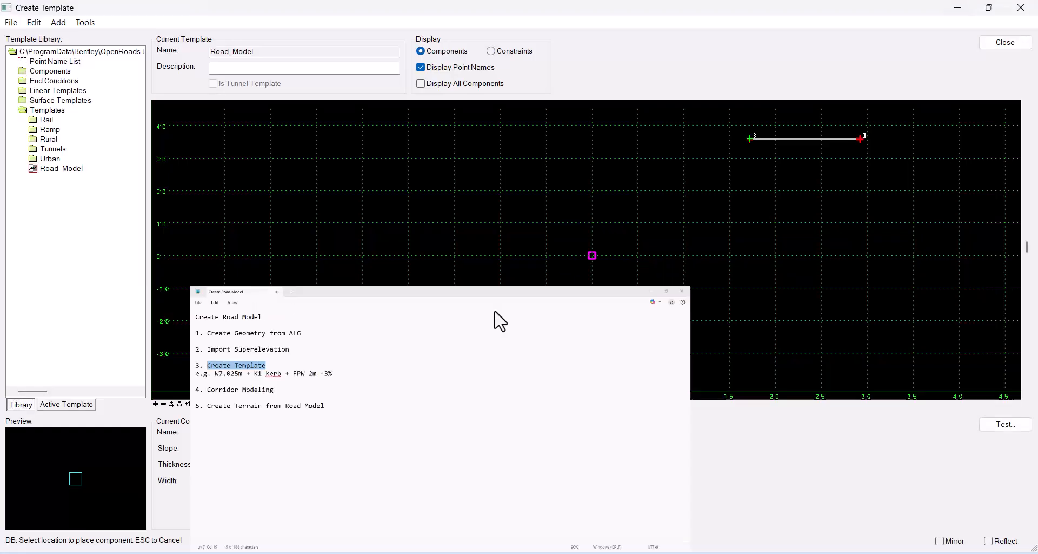
{"action": "type", "text": "7.025/2"}
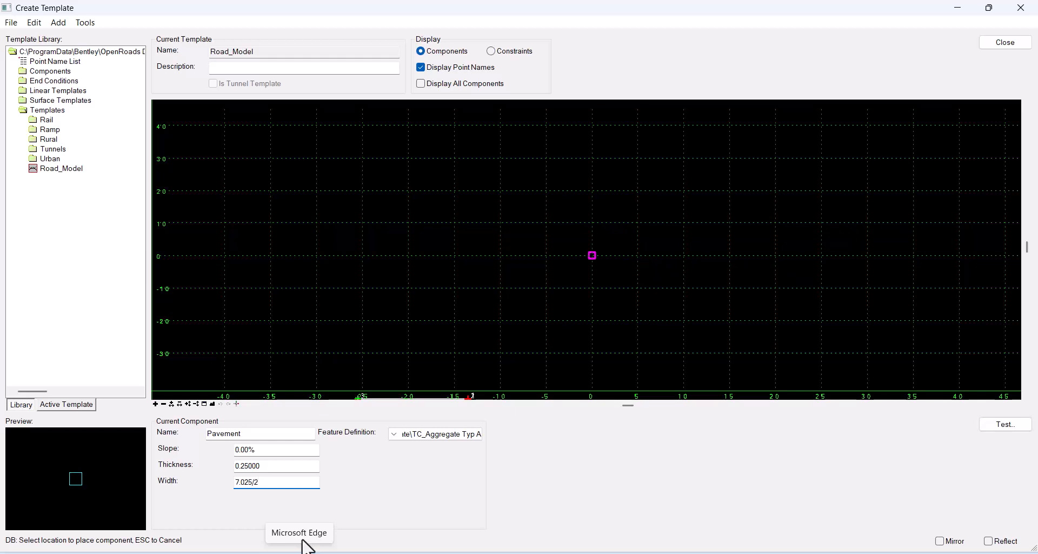
{"action": "left_click", "coordinate": [292, 465]}
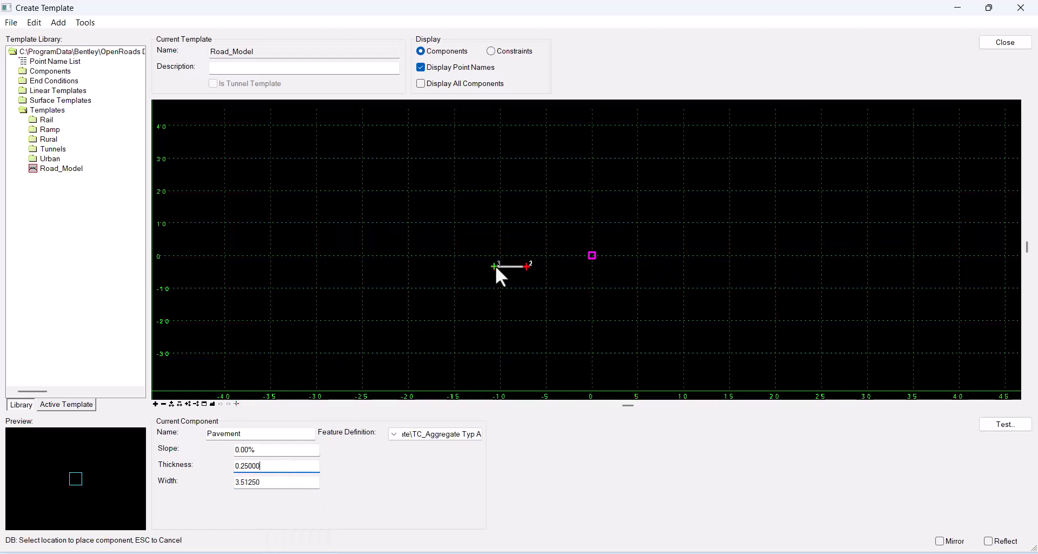
Assign the TC_Asph Cold Milling feature definition from the Asphalt group to the Pavement component.
{"action": "scroll", "coordinate": [585, 257], "scroll_direction": "up", "scroll_amount": 10}
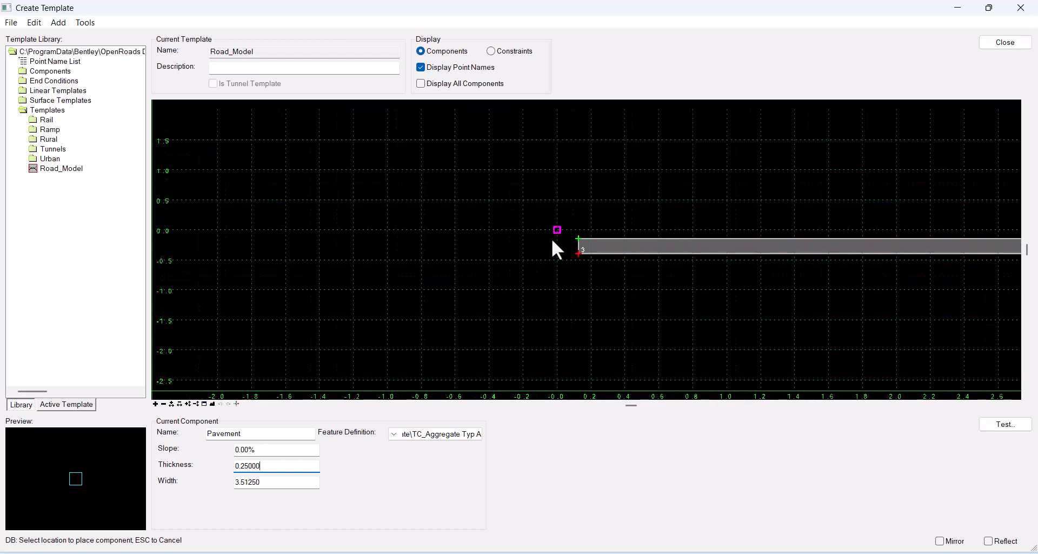
{"action": "left_click", "coordinate": [438, 433]}
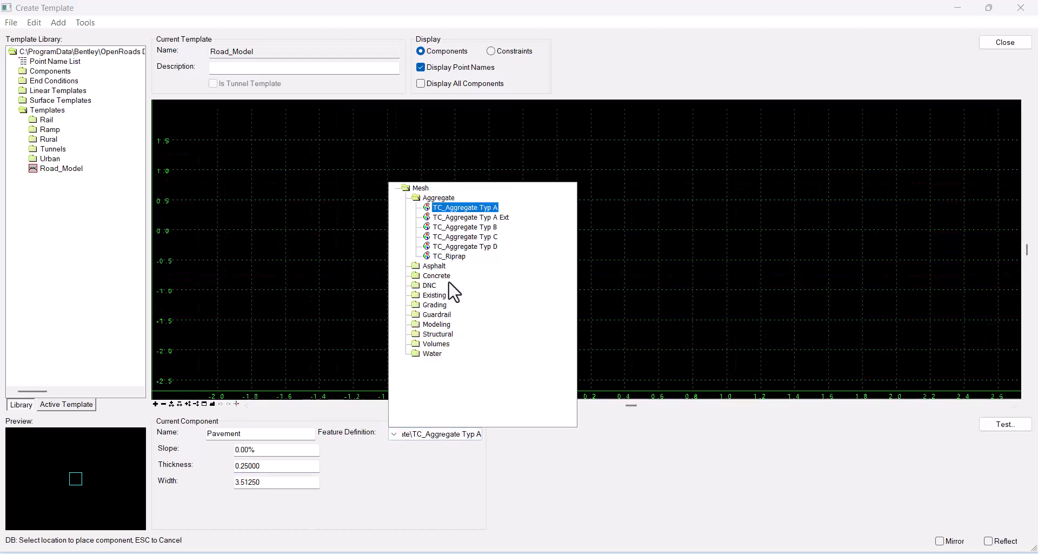
{"action": "double_click", "coordinate": [435, 266]}
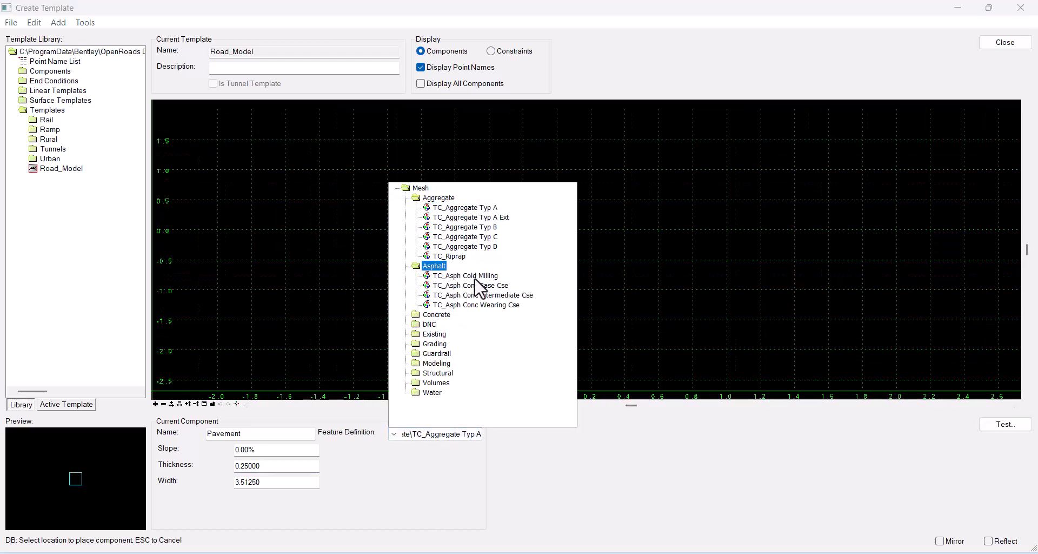
{"action": "left_click", "coordinate": [474, 276]}
{"action": "scroll", "coordinate": [468, 268], "scroll_direction": "down", "scroll_amount": 3}
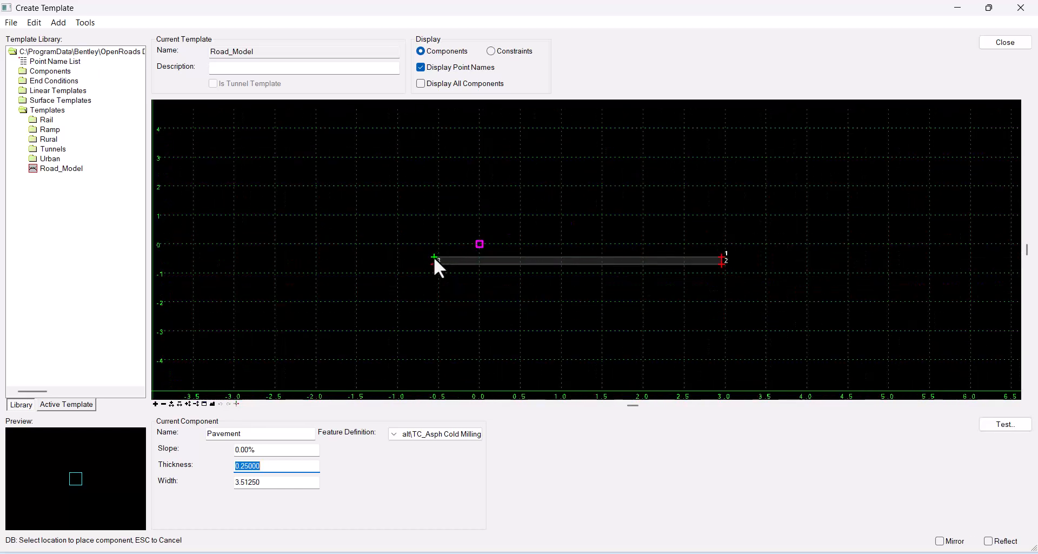
Display the Dynamic Settings and choose CL as the point name for the Pavement component's insertion point.
{"action": "left_click", "coordinate": [237, 404]}
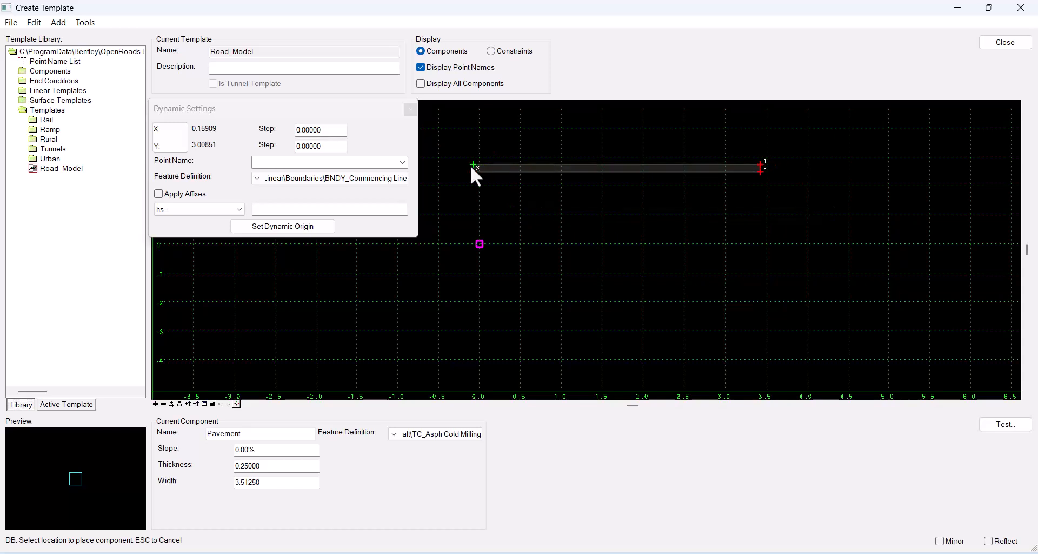
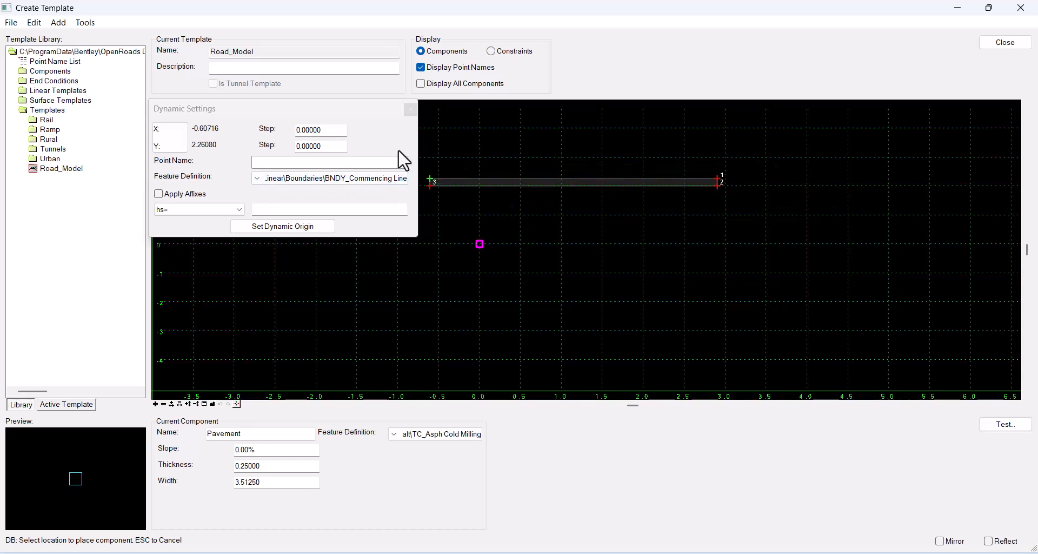
{"action": "left_click", "coordinate": [402, 162]}
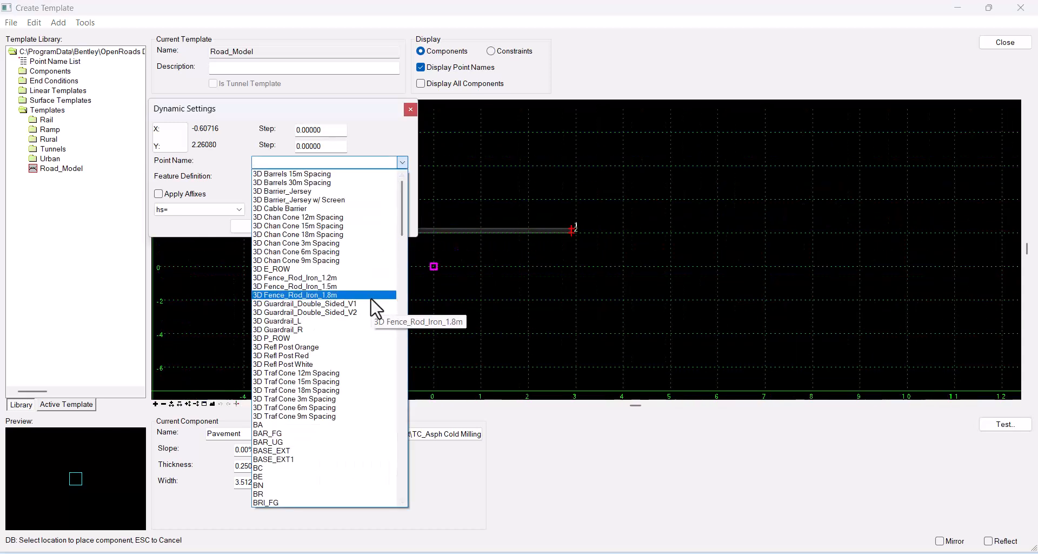
{"action": "left_click_drag", "start_coordinate": [404, 226], "coordinate": [399, 280]}
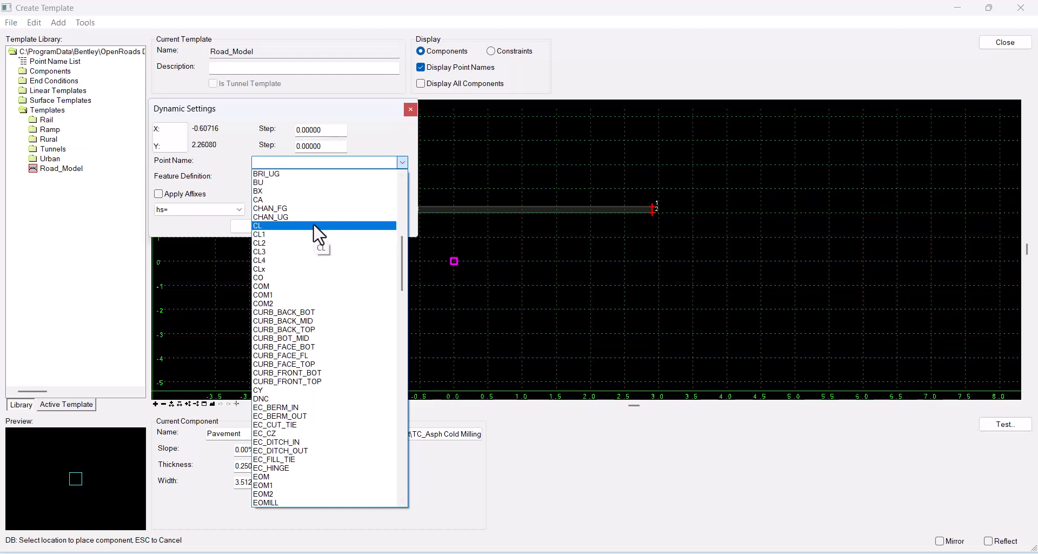
{"action": "left_click", "coordinate": [314, 226]}
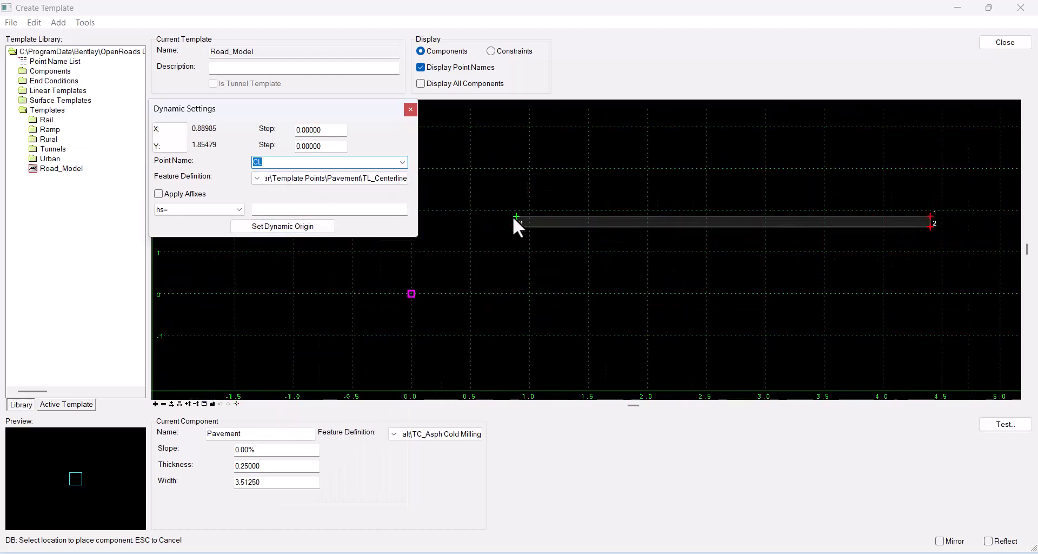
{"action": "scroll", "coordinate": [512, 215], "scroll_direction": "up", "scroll_amount": 1}
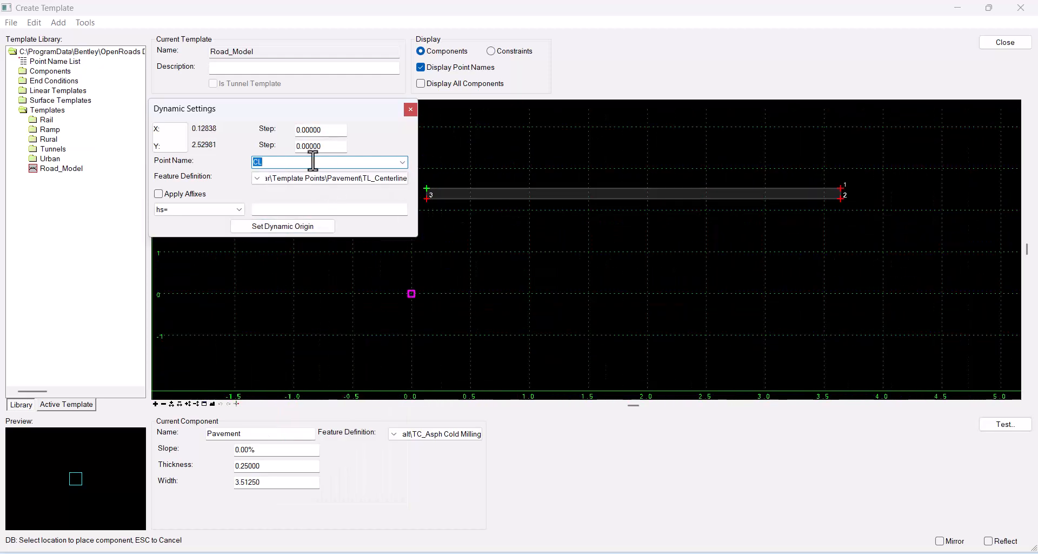
Place the Pavement component at the template origin with the absolute coordinates xy=0,0.
{"action": "left_click", "coordinate": [241, 210]}
{"action": "left_click", "coordinate": [227, 224]}
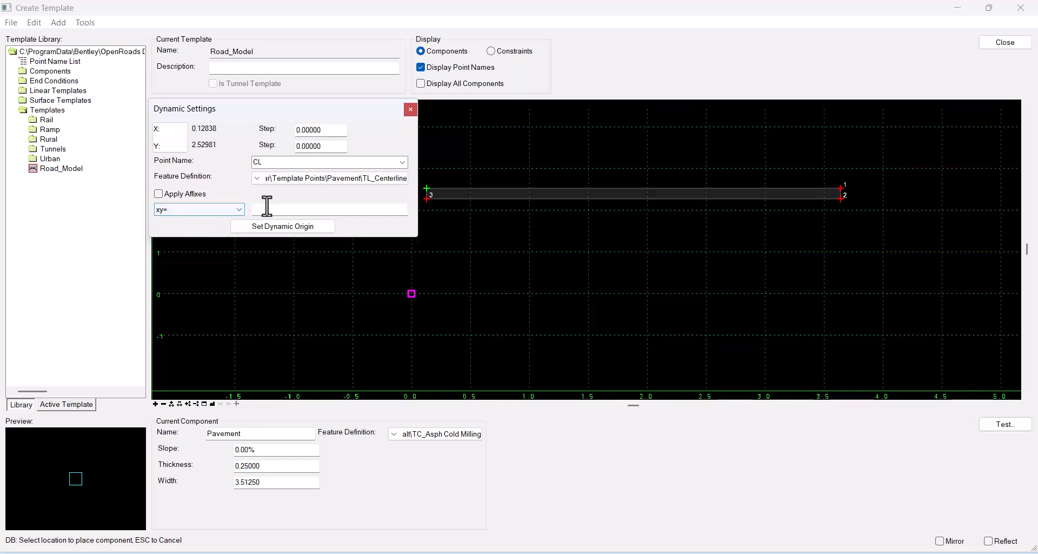
{"action": "left_click", "coordinate": [287, 209]}
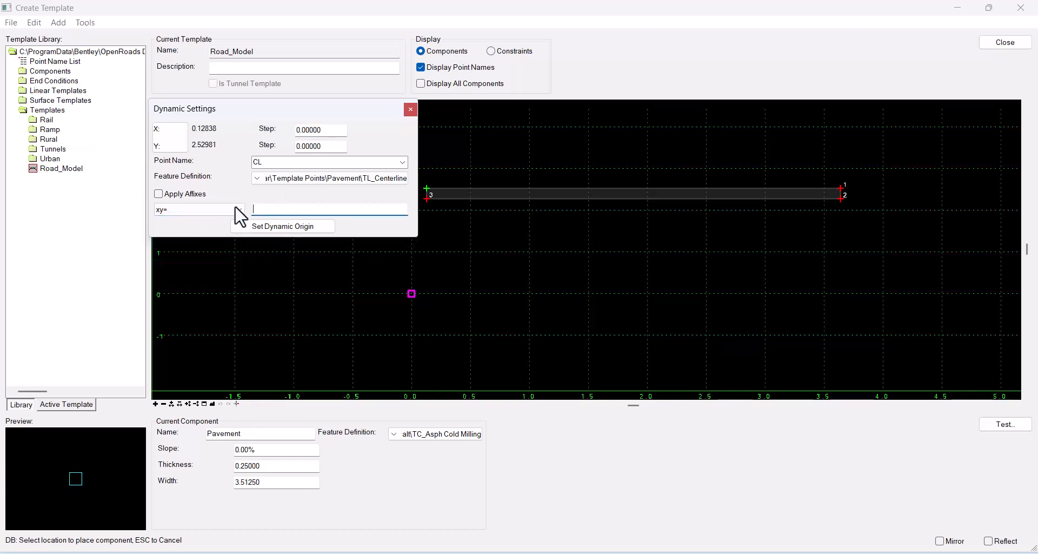
{"action": "left_click", "coordinate": [234, 210]}
{"action": "left_click", "coordinate": [209, 220]}
{"action": "left_click", "coordinate": [284, 209]}
{"action": "type", "text": "0,0"}
{"action": "key", "text": "Return"}
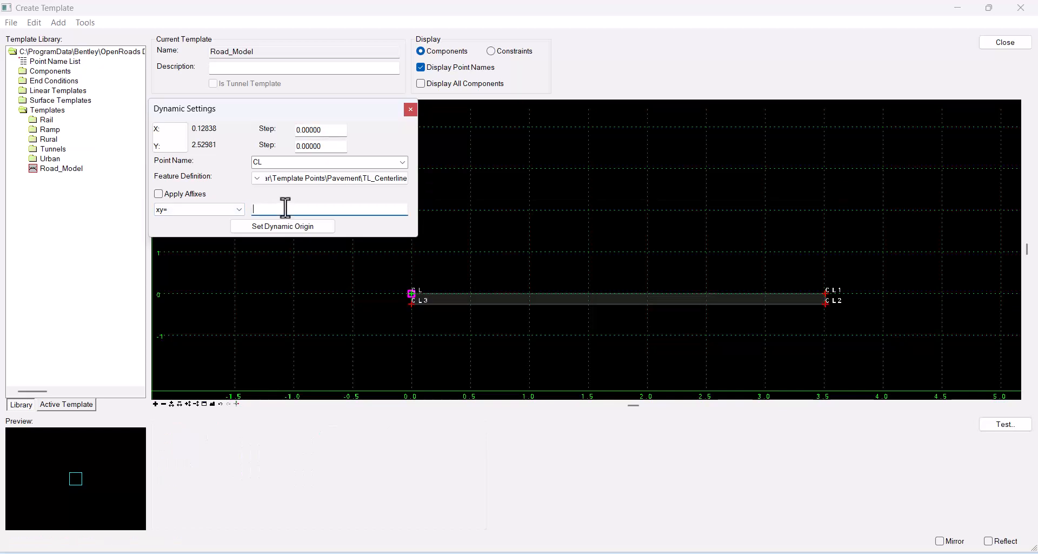
{"action": "left_click", "coordinate": [220, 404]}
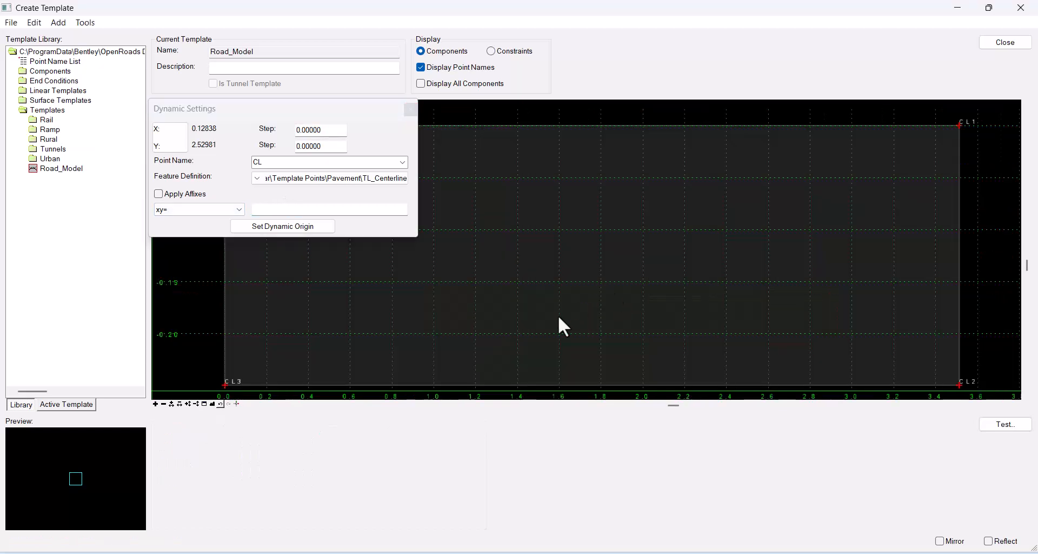
Rename the pavement's CL1 point to CL_R and turn on its superelevation flag.
{"action": "middle_click_drag", "start_coordinate": [530, 304], "coordinate": [631, 290]}
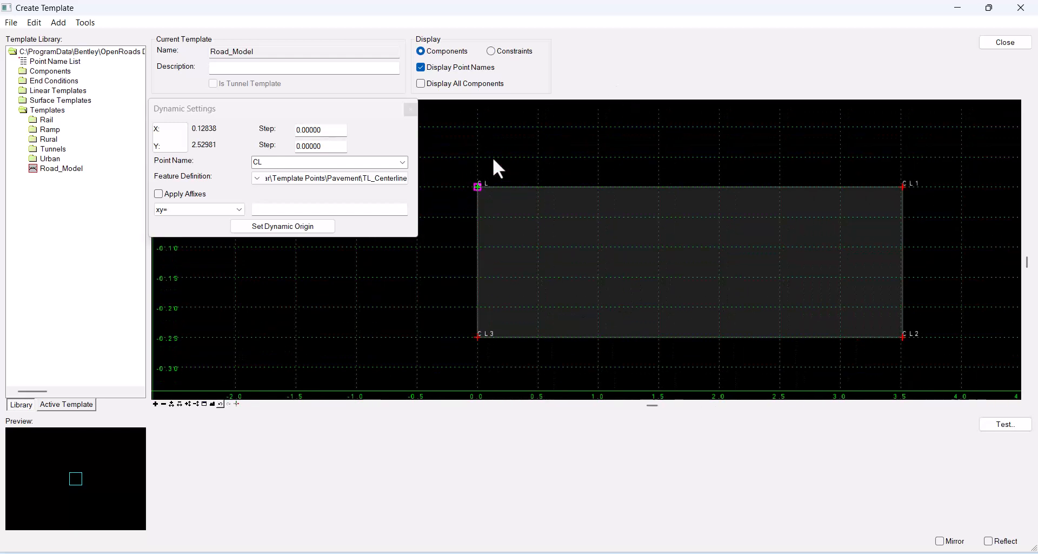
{"action": "double_click", "coordinate": [901, 185]}
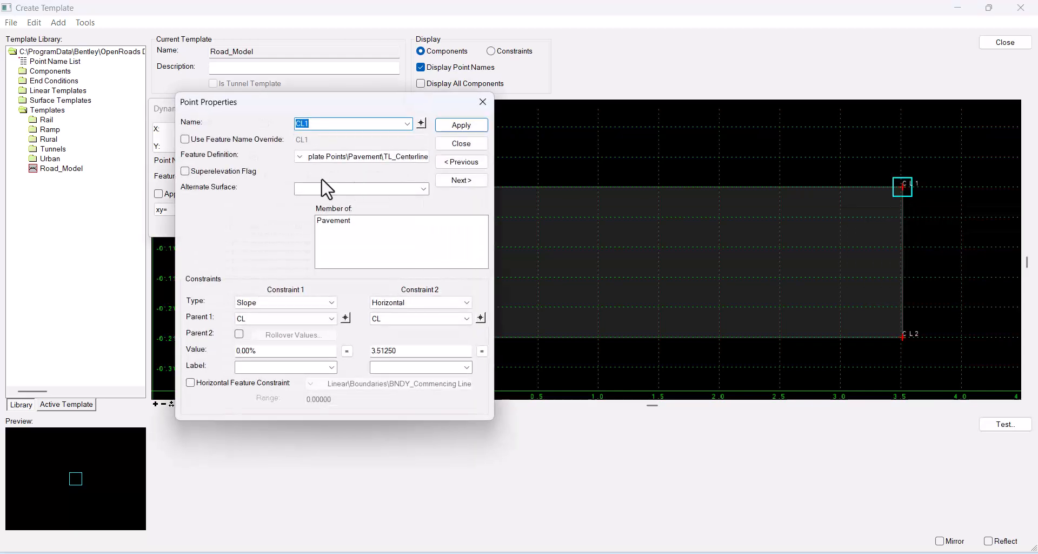
{"action": "left_click", "coordinate": [326, 125]}
{"action": "left_click", "coordinate": [454, 126]}
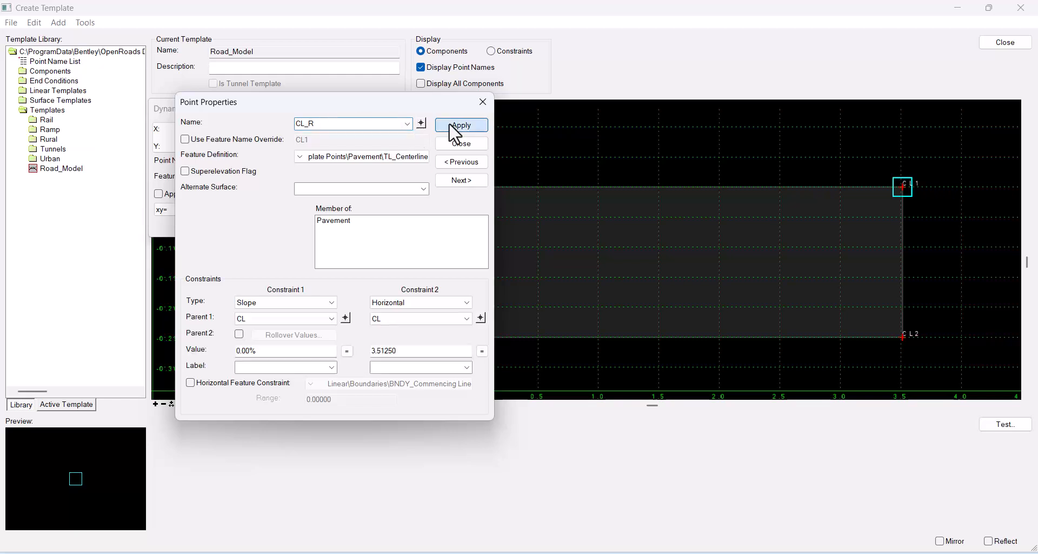
{"action": "left_click", "coordinate": [219, 172]}
{"action": "left_click", "coordinate": [461, 143]}
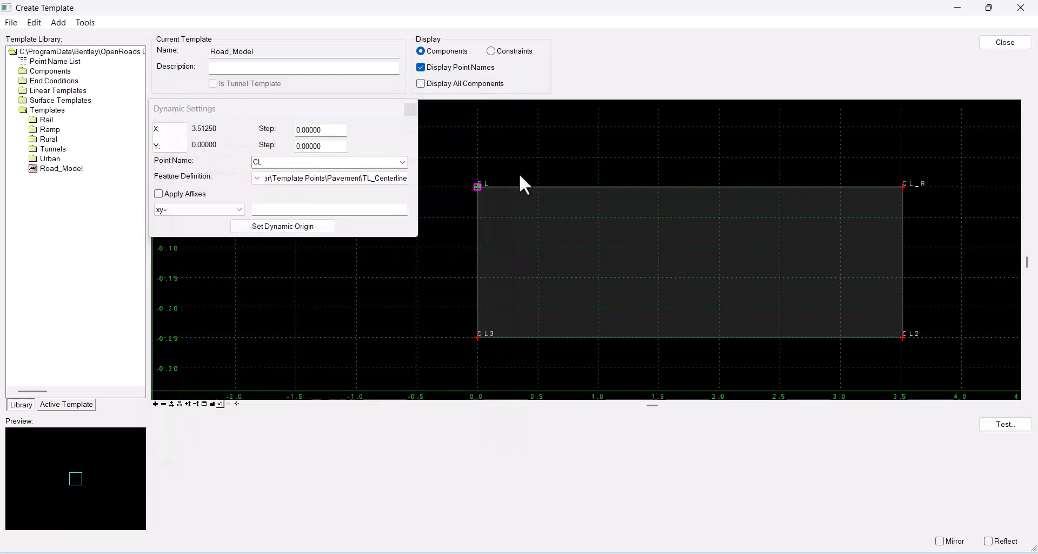
Turn on the superelevation flag for the pavement's CL point and apply it.
{"action": "double_click", "coordinate": [475, 186]}
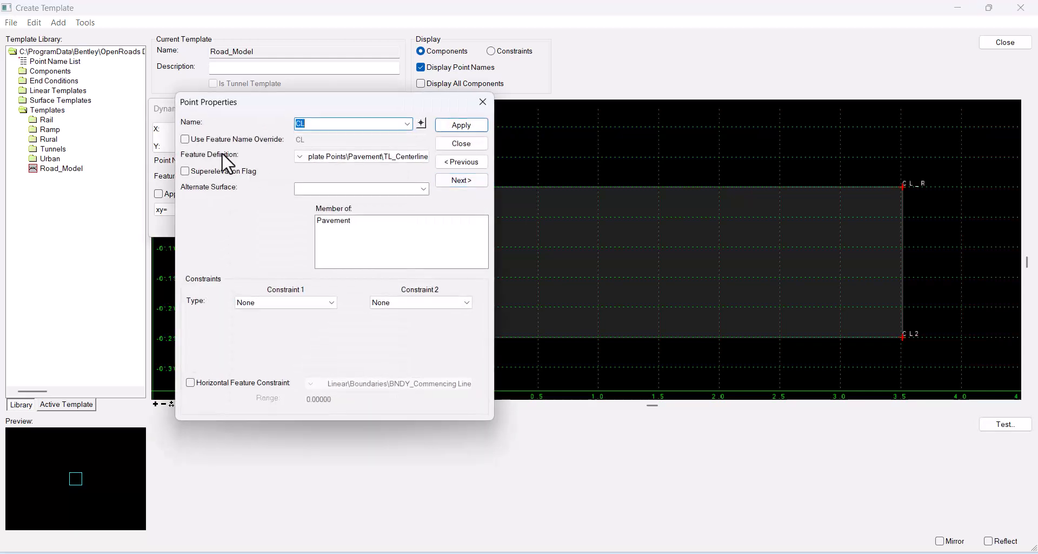
{"action": "left_click", "coordinate": [229, 172]}
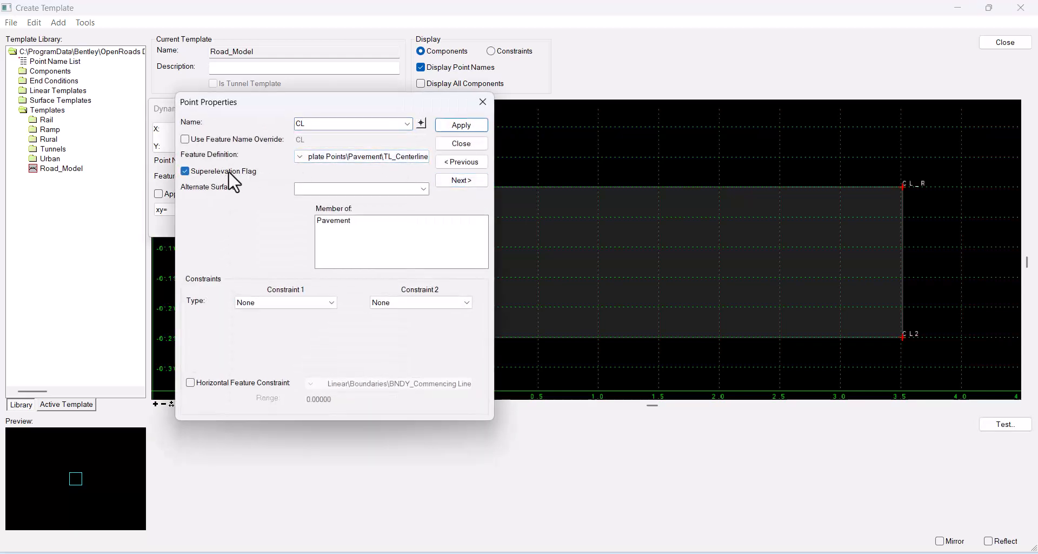
{"action": "left_click", "coordinate": [450, 126]}
{"action": "left_click", "coordinate": [463, 143]}
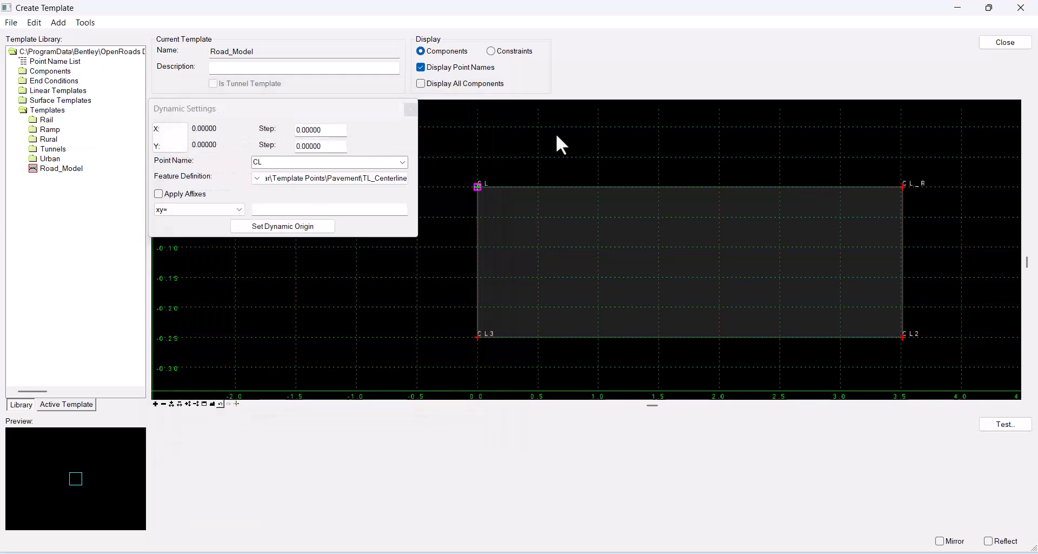
Bring the Type K1 kerb from the library's Kerbs components into the template above the pavement.
{"action": "scroll", "coordinate": [541, 147], "scroll_direction": "down", "scroll_amount": 2}
{"action": "middle_click_drag", "start_coordinate": [656, 160], "coordinate": [637, 248]}
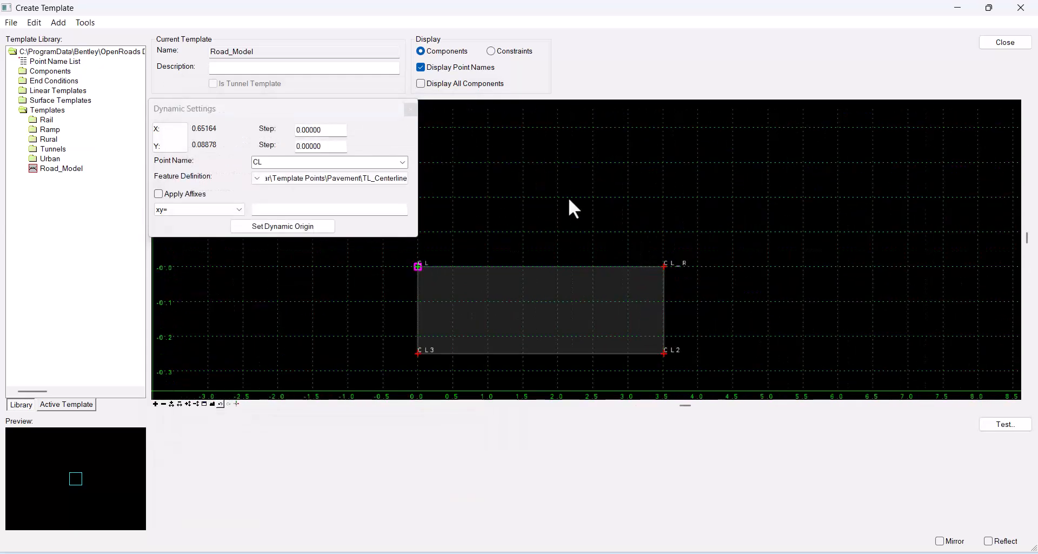
{"action": "double_click", "coordinate": [52, 72]}
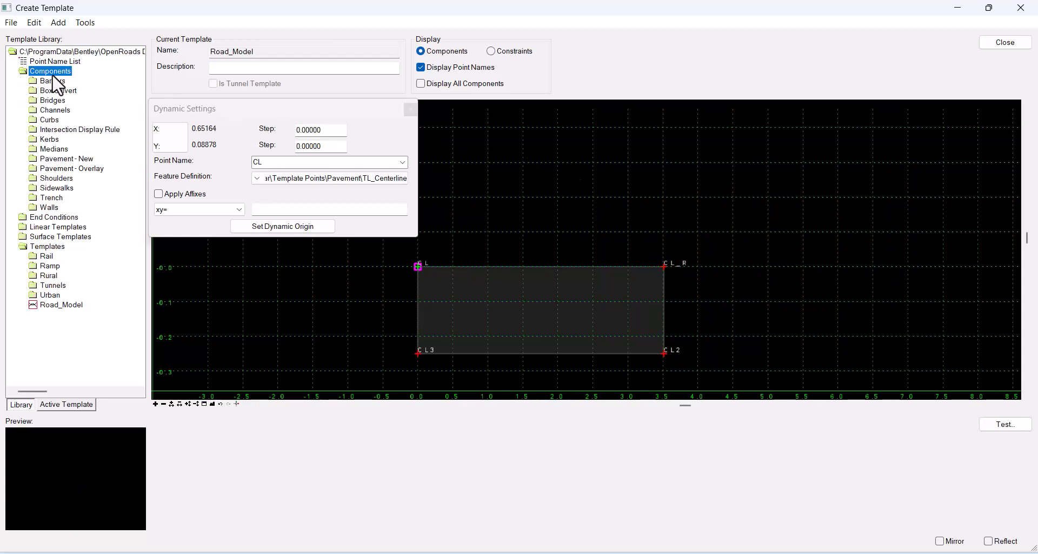
{"action": "double_click", "coordinate": [51, 139]}
{"action": "left_click", "coordinate": [63, 150]}
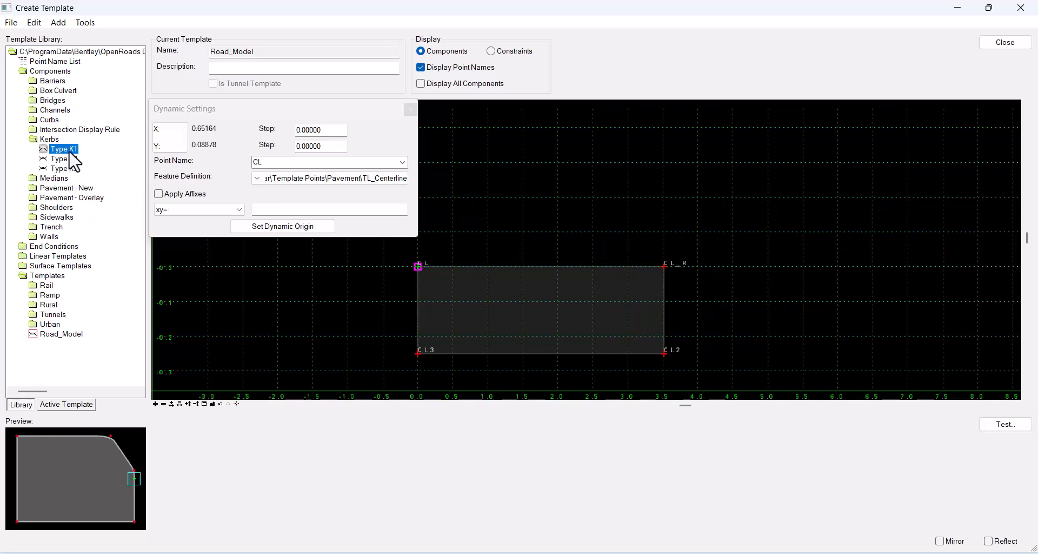
{"action": "left_click_drag", "start_coordinate": [66, 151], "coordinate": [649, 178]}
Turn on Reflect for the kerb being placed and leave Mirror off.
{"action": "right_click", "coordinate": [648, 177]}
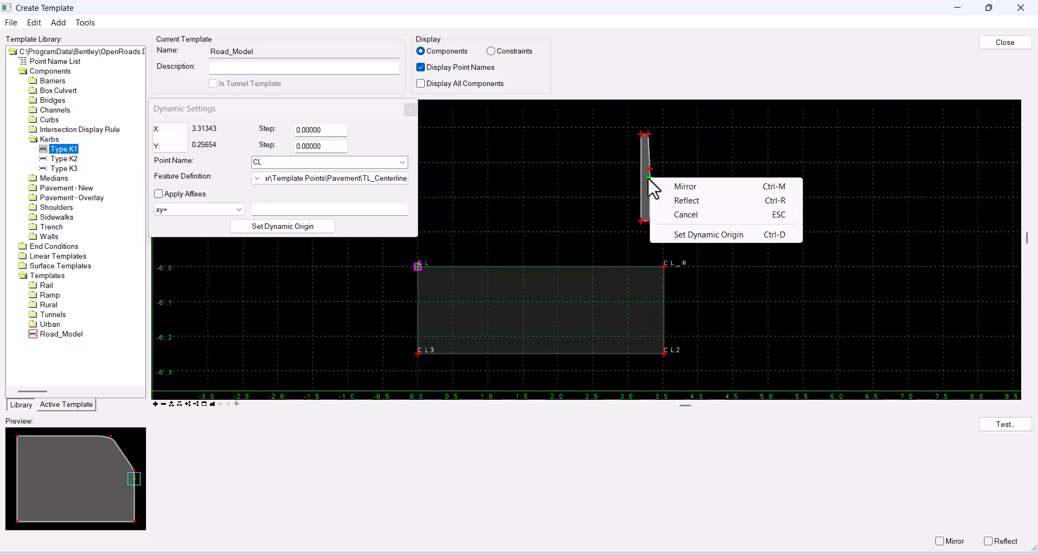
{"action": "left_click", "coordinate": [697, 187]}
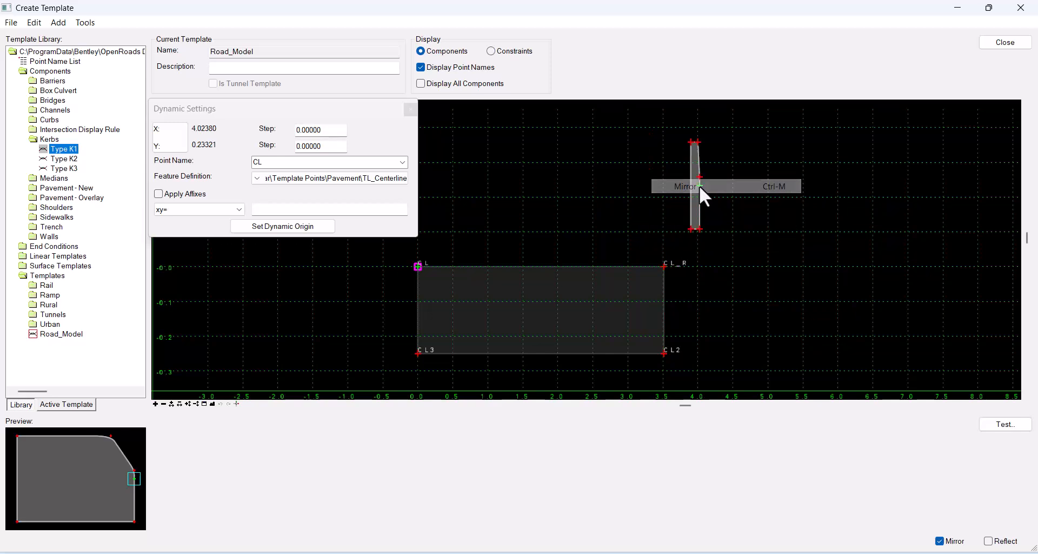
{"action": "scroll", "coordinate": [692, 236], "scroll_direction": "up", "scroll_amount": 2}
{"action": "right_click", "coordinate": [697, 201]}
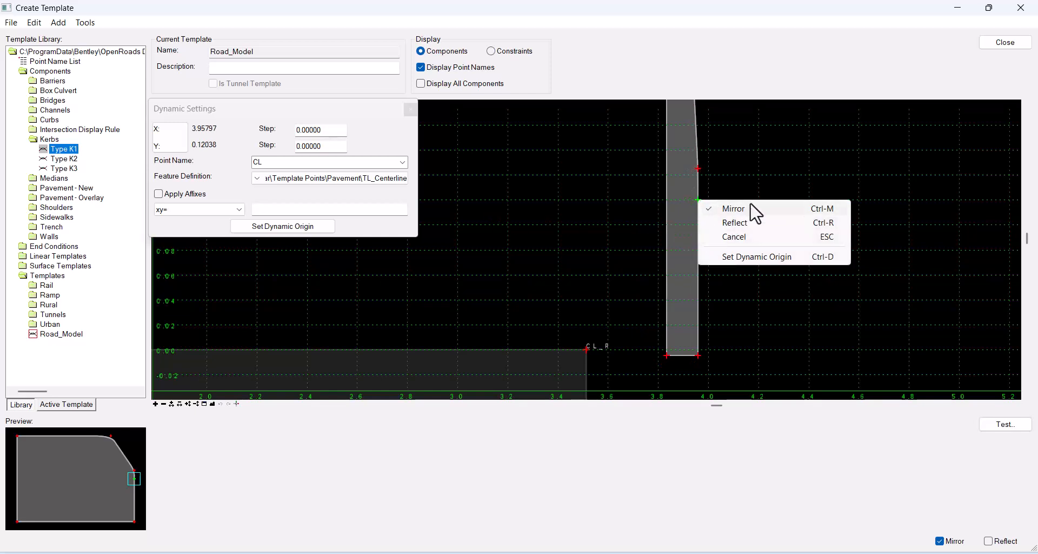
{"action": "left_click", "coordinate": [728, 224]}
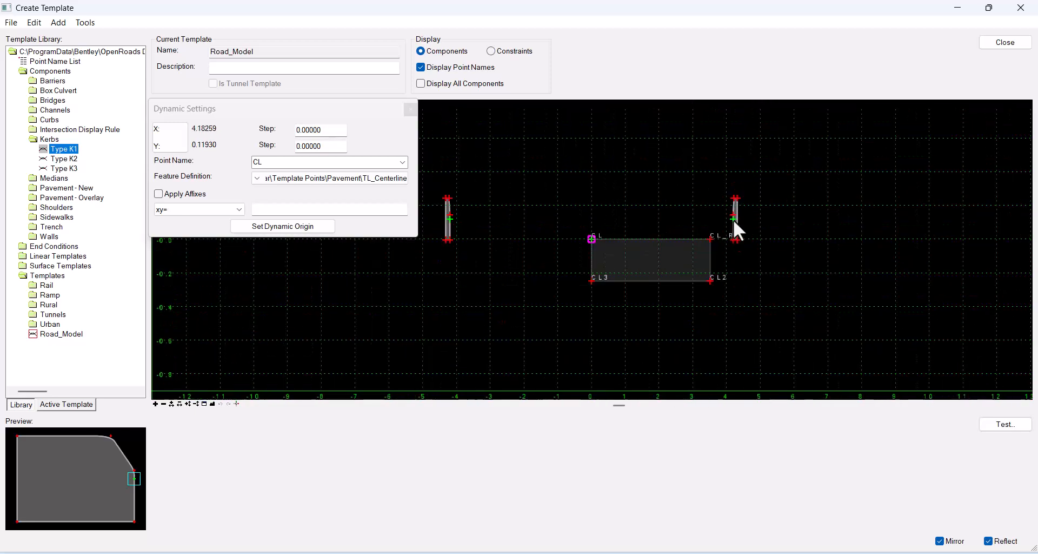
{"action": "right_click", "coordinate": [771, 207]}
{"action": "left_click", "coordinate": [804, 217]}
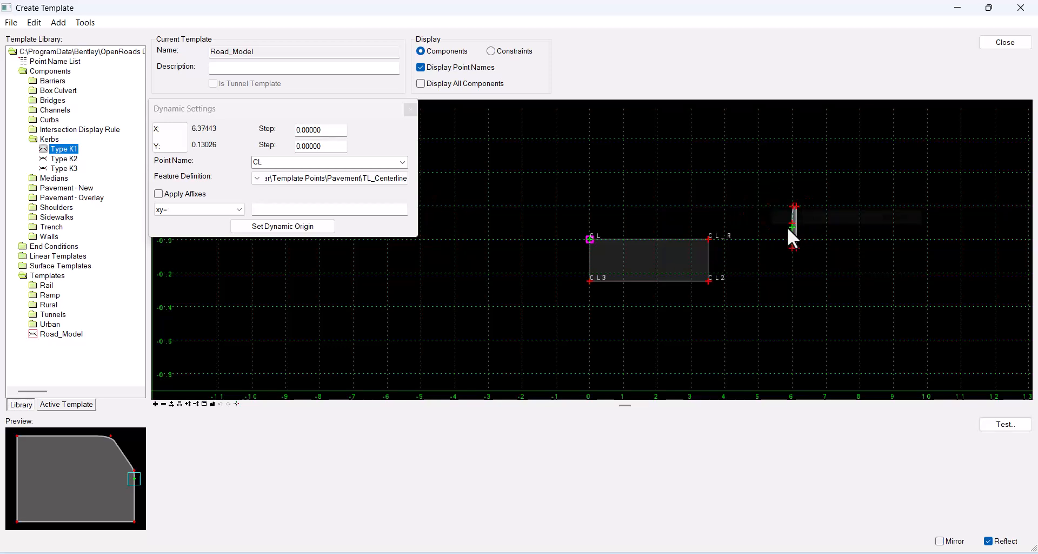
Place the Type K1 kerb against the pavement edge at point CL_R.
{"action": "scroll", "coordinate": [779, 224], "scroll_direction": "up", "scroll_amount": 1}
{"action": "scroll", "coordinate": [751, 211], "scroll_direction": "up", "scroll_amount": 1}
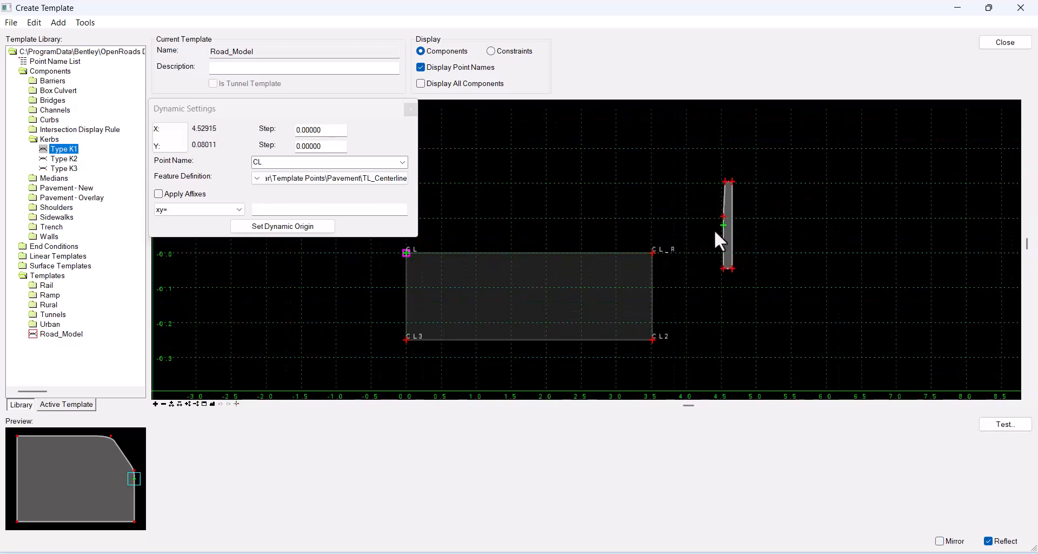
{"action": "scroll", "coordinate": [700, 235], "scroll_direction": "up", "scroll_amount": 4}
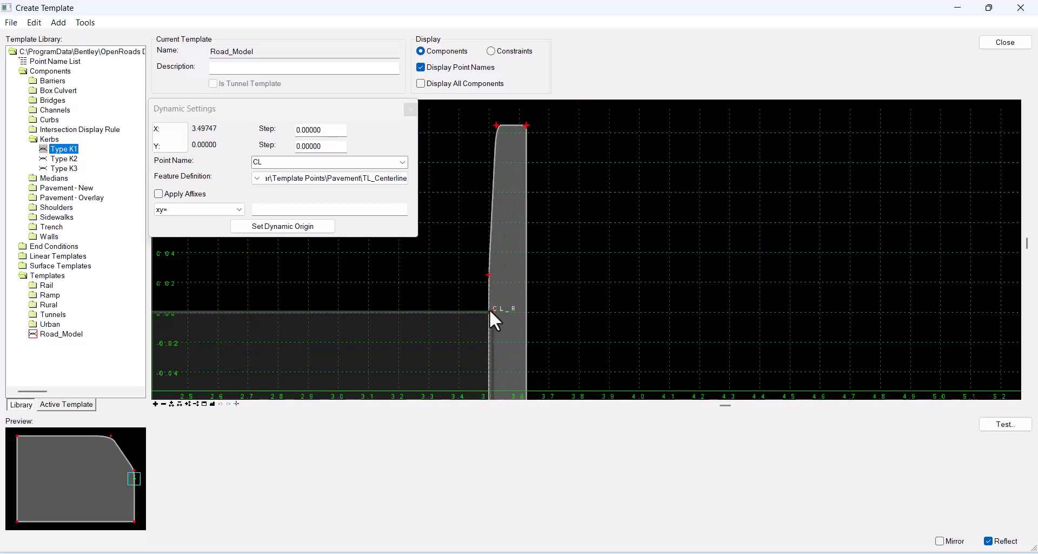
{"action": "left_click", "coordinate": [626, 308]}
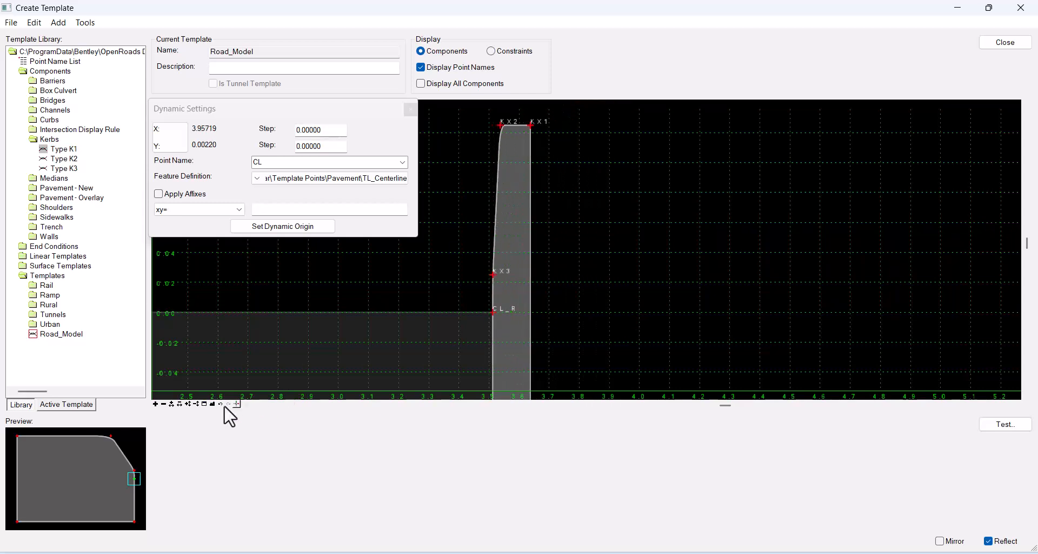
Check the placed kerb's component properties and the template requirements in the Create Road Model notes.
{"action": "left_click", "coordinate": [210, 403]}
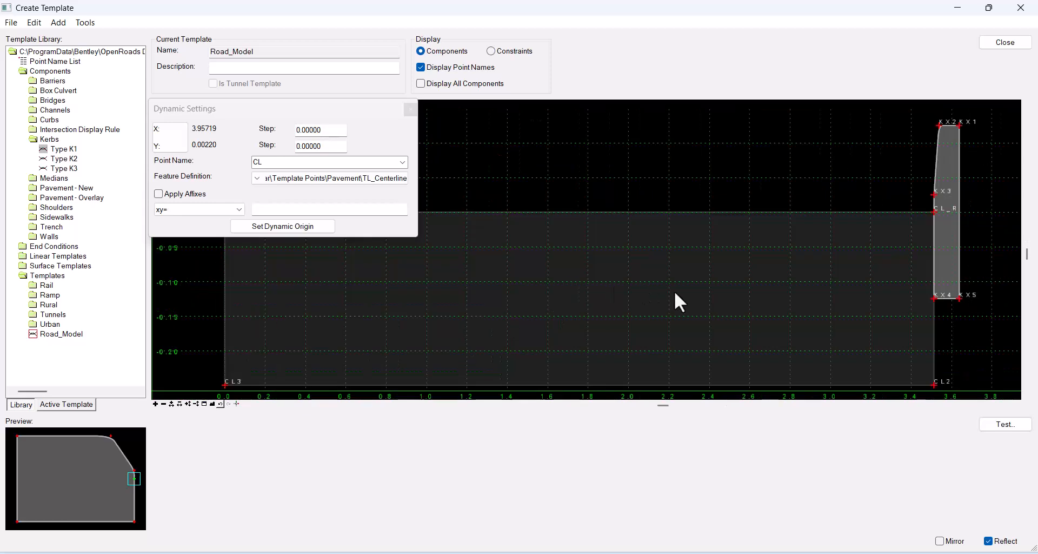
{"action": "scroll", "coordinate": [674, 291], "scroll_direction": "down", "scroll_amount": 4}
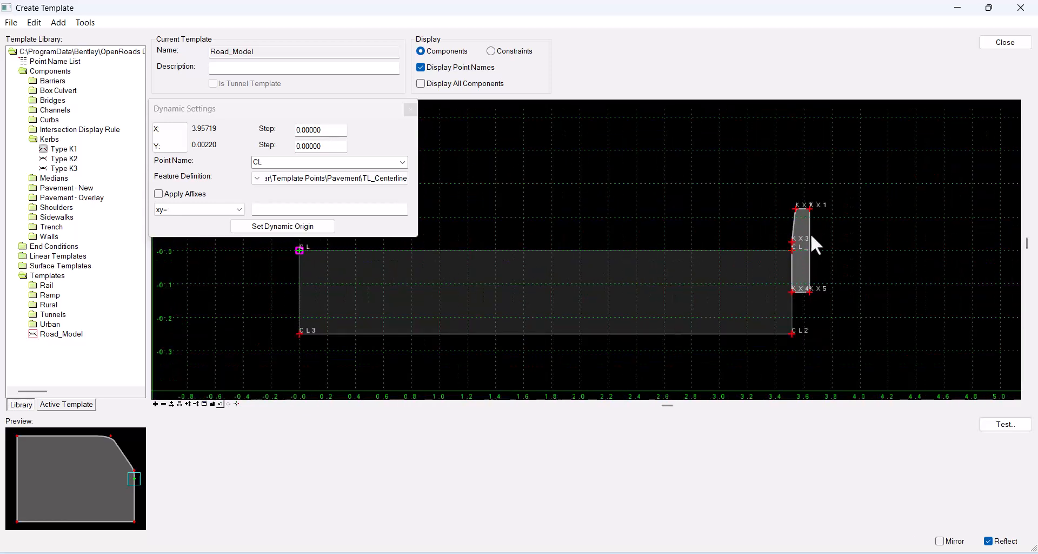
{"action": "double_click", "coordinate": [806, 231]}
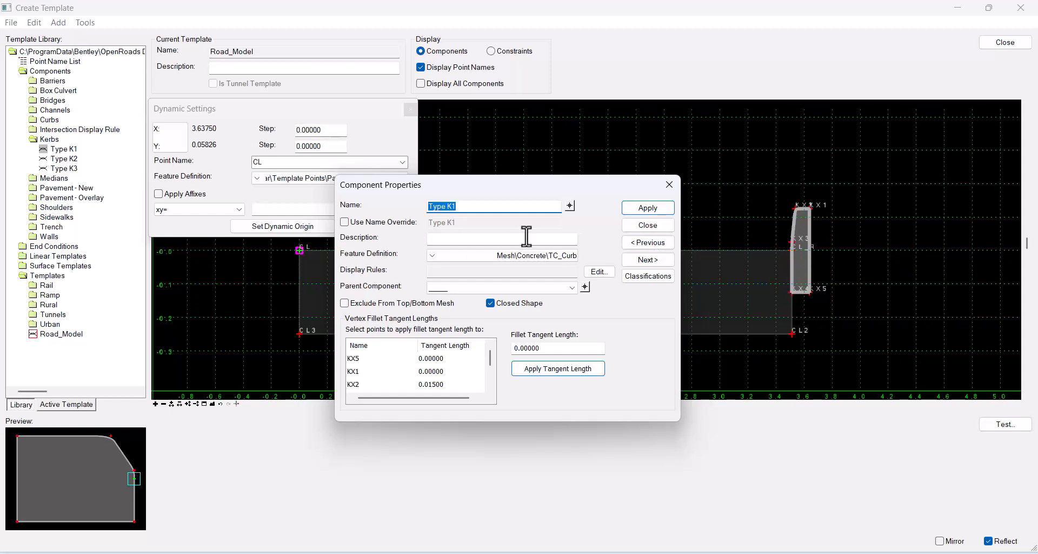
{"action": "left_click", "coordinate": [652, 226]}
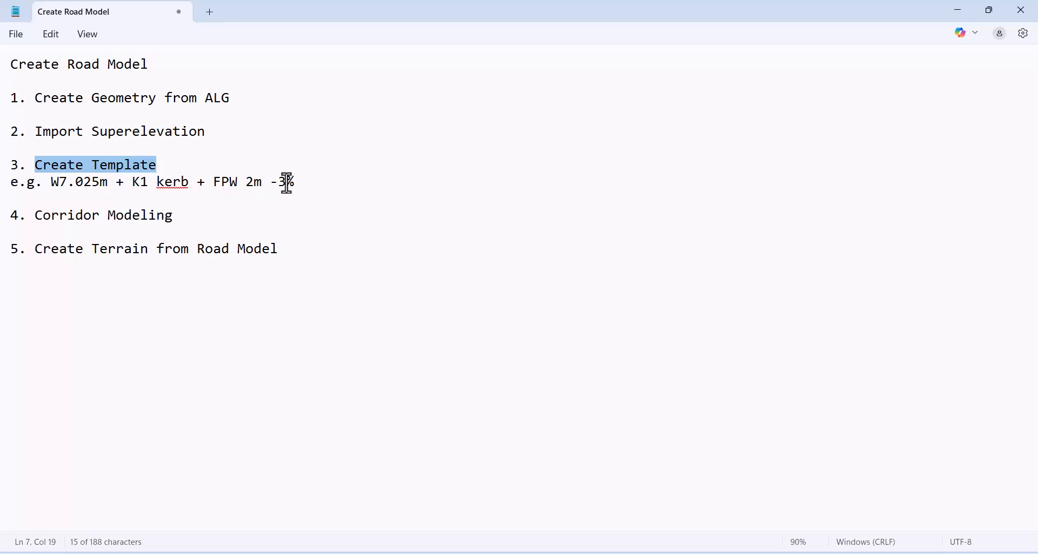
{"action": "left_click", "coordinate": [959, 8]}
Start a new simple component for the footpath and name it FP.
{"action": "right_click", "coordinate": [626, 139]}
{"action": "mouse_move", "coordinate": [682, 147]}
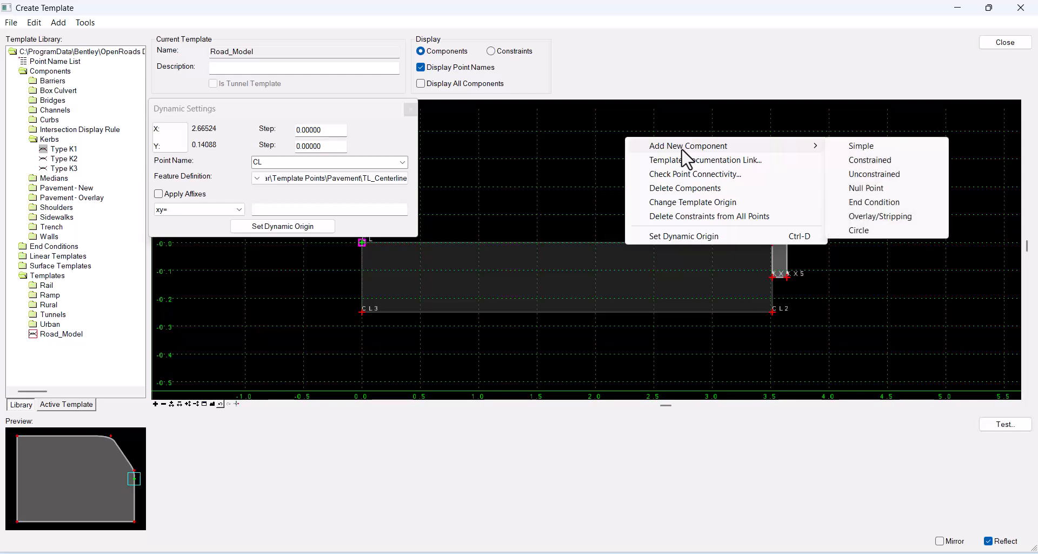
{"action": "left_click", "coordinate": [872, 145]}
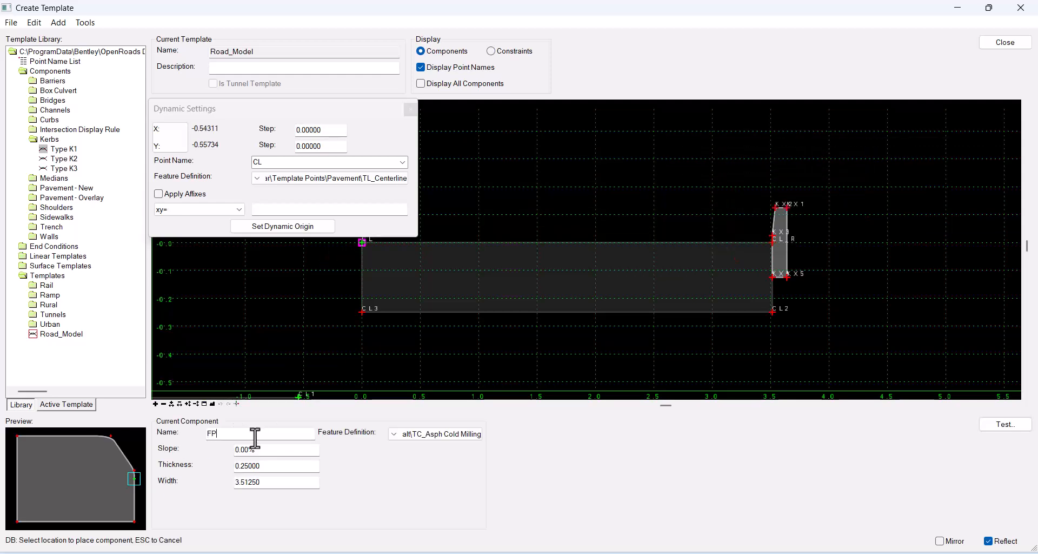
{"action": "key", "text": "Tab"}
Set the FP component's slope to -3% and its width to 2, checking the values against the notes.
{"action": "left_click", "coordinate": [289, 482]}
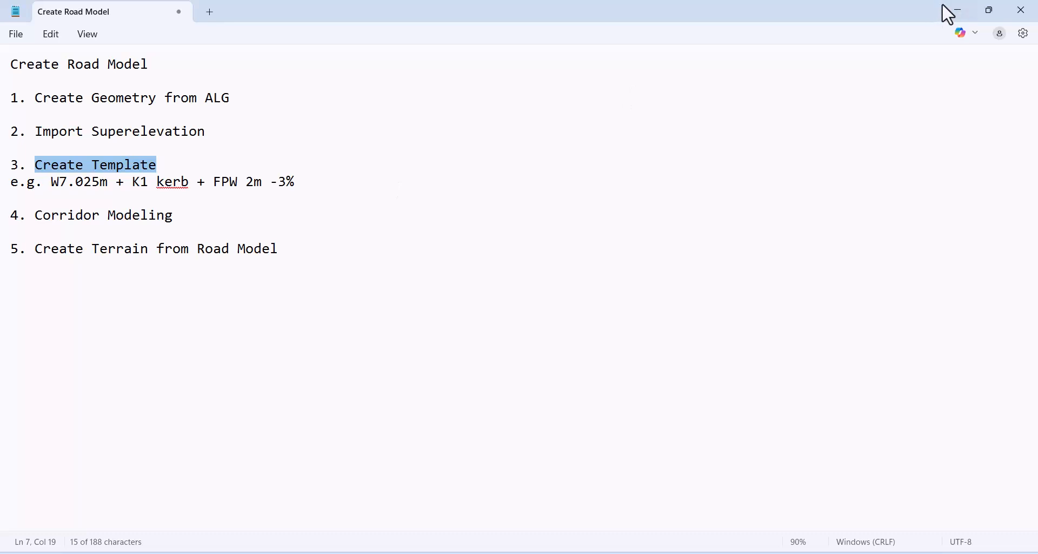
{"action": "left_click", "coordinate": [958, 11]}
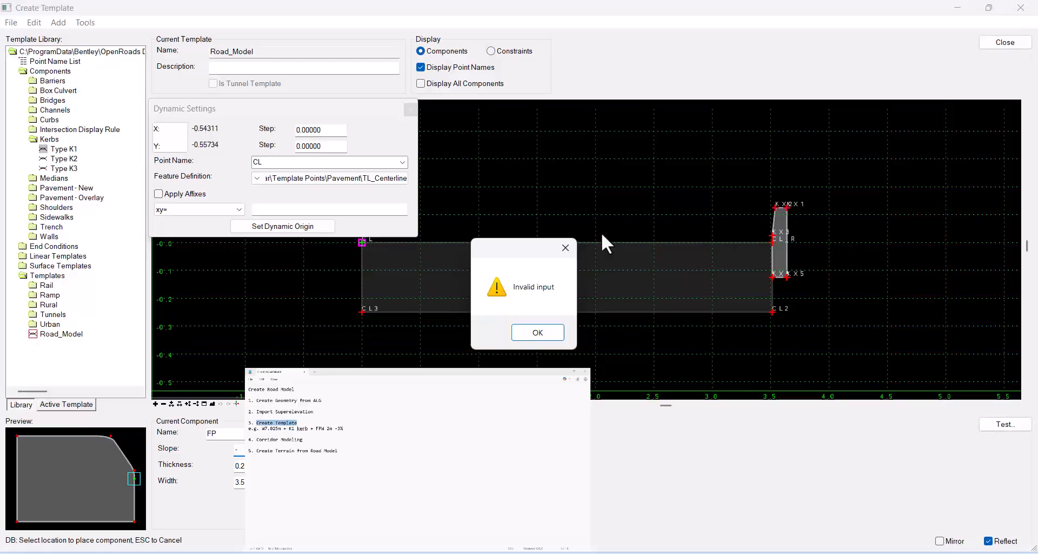
{"action": "left_click", "coordinate": [537, 332]}
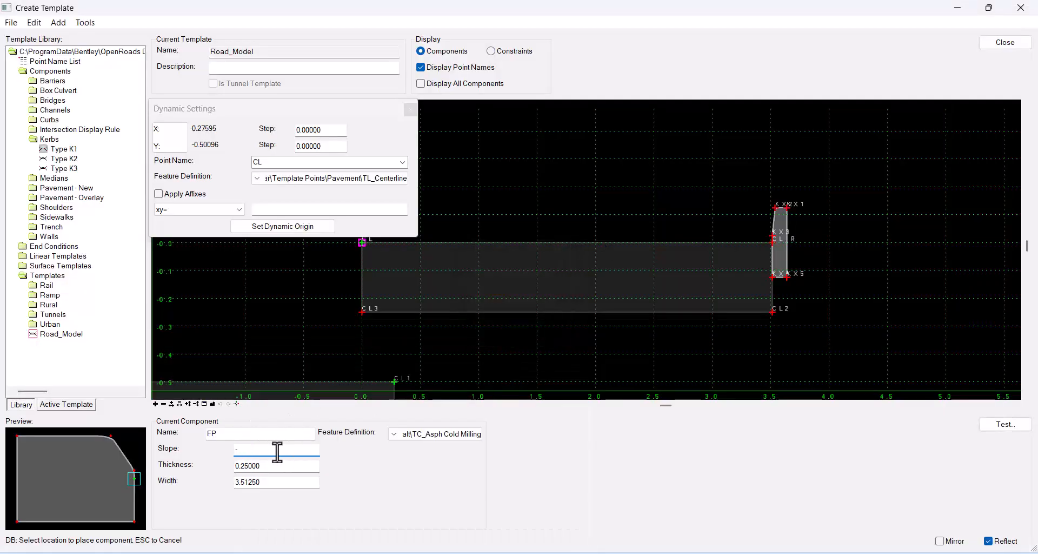
{"action": "type", "text": "-3%"}
{"action": "left_click", "coordinate": [274, 468]}
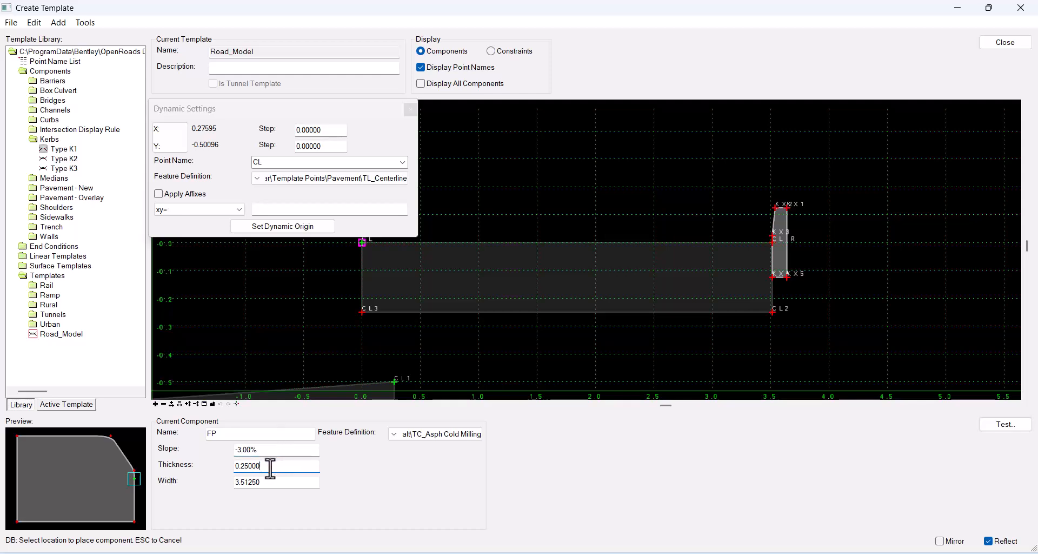
{"action": "double_click", "coordinate": [275, 482]}
{"action": "type", "text": "2"}
{"action": "left_click", "coordinate": [287, 468]}
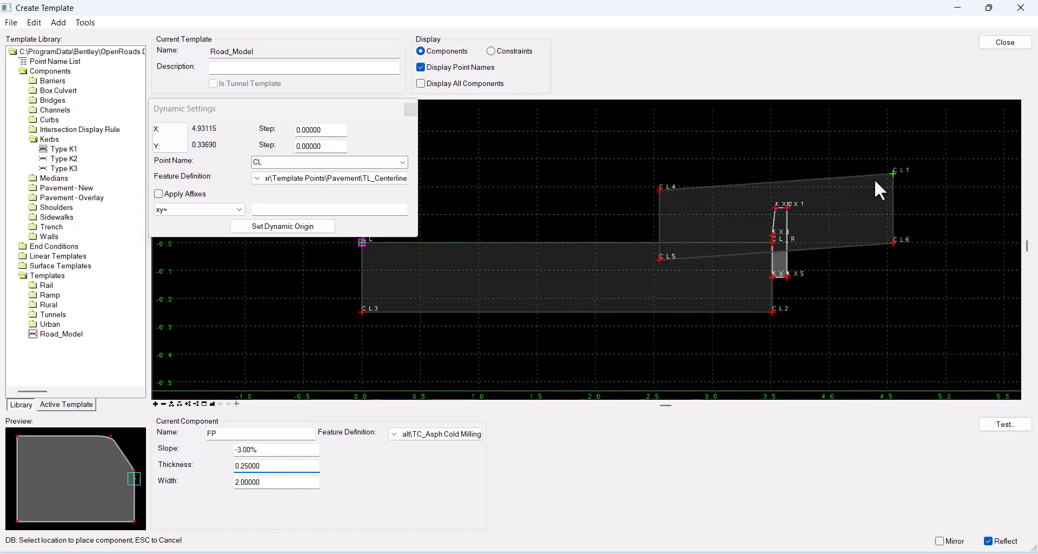
Turn off Reflect for the FP component so it extends outward from the kerb.
{"action": "right_click", "coordinate": [699, 160]}
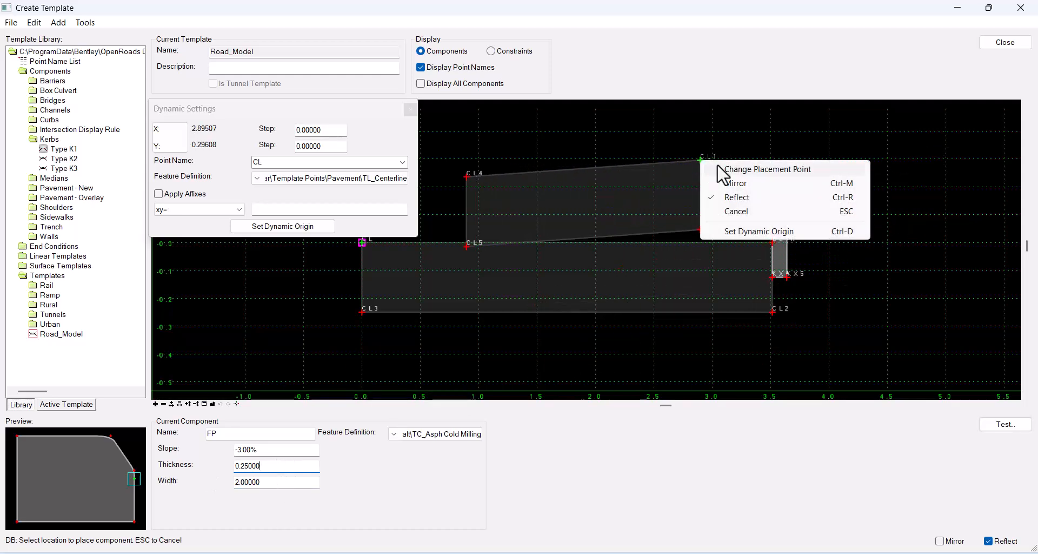
{"action": "left_click", "coordinate": [737, 196]}
{"action": "scroll", "coordinate": [822, 209], "scroll_direction": "up", "scroll_amount": 3}
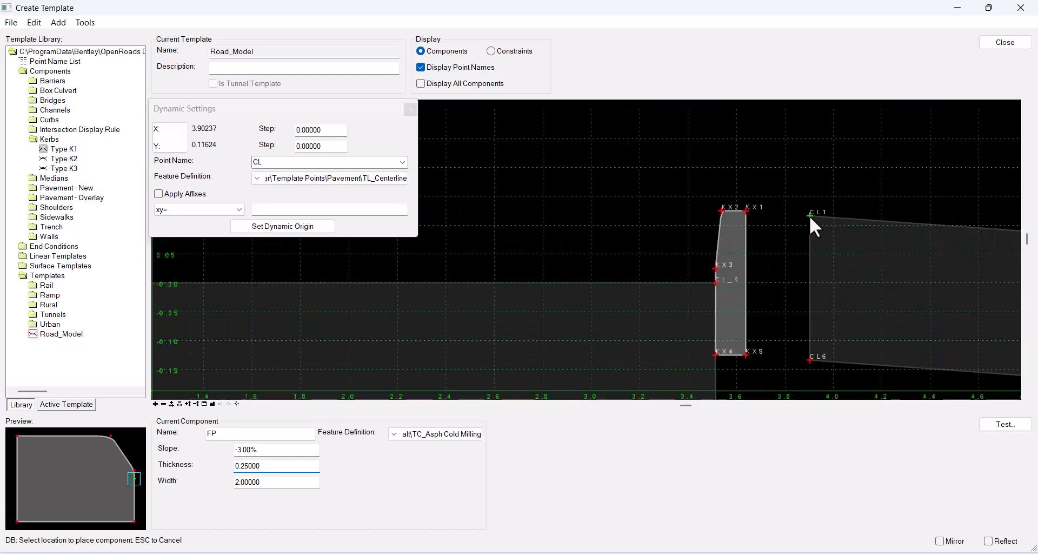
Choose the concrete TC_Sidewalk feature definition for the FP component.
{"action": "left_click", "coordinate": [459, 434]}
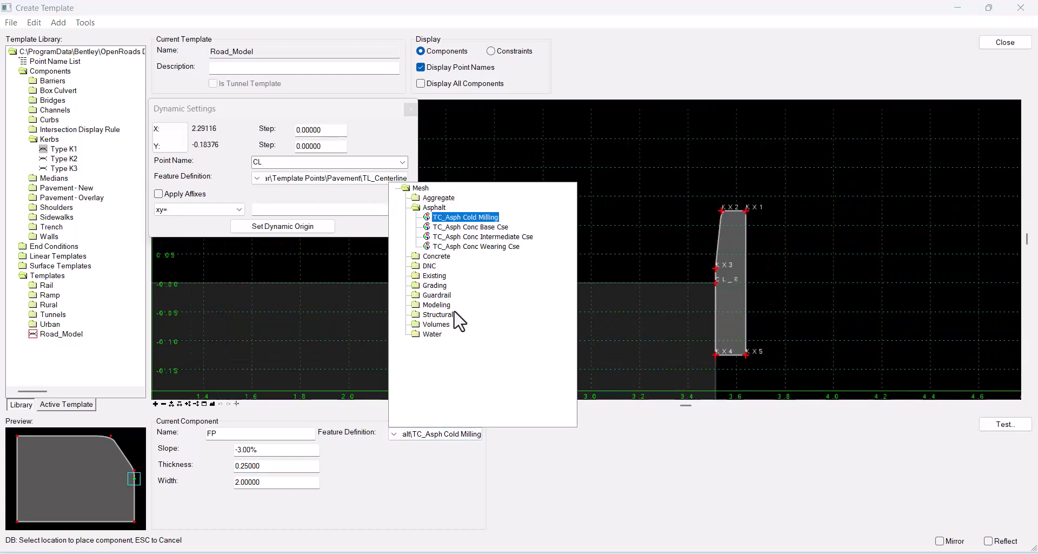
{"action": "left_click", "coordinate": [440, 256]}
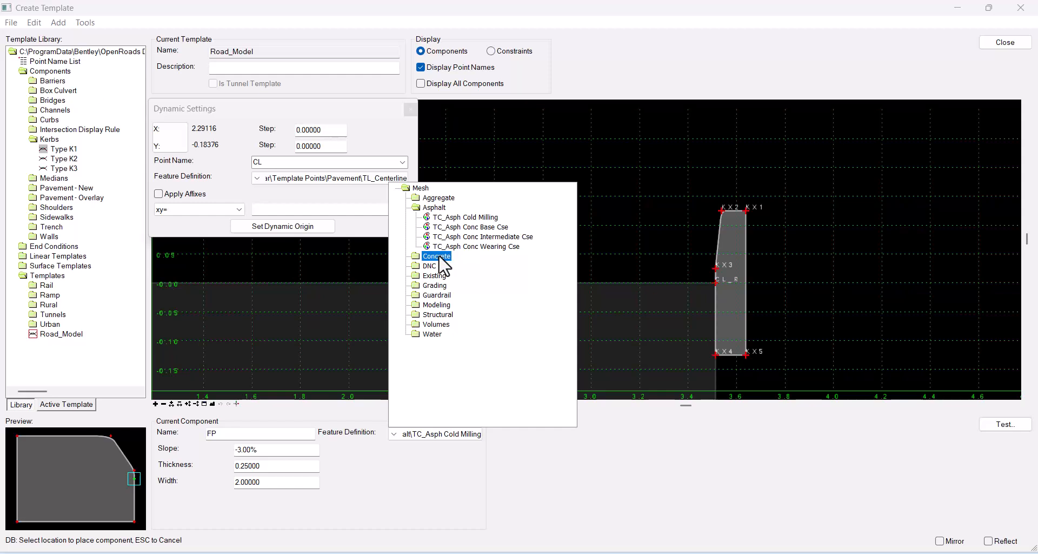
{"action": "double_click", "coordinate": [439, 257]}
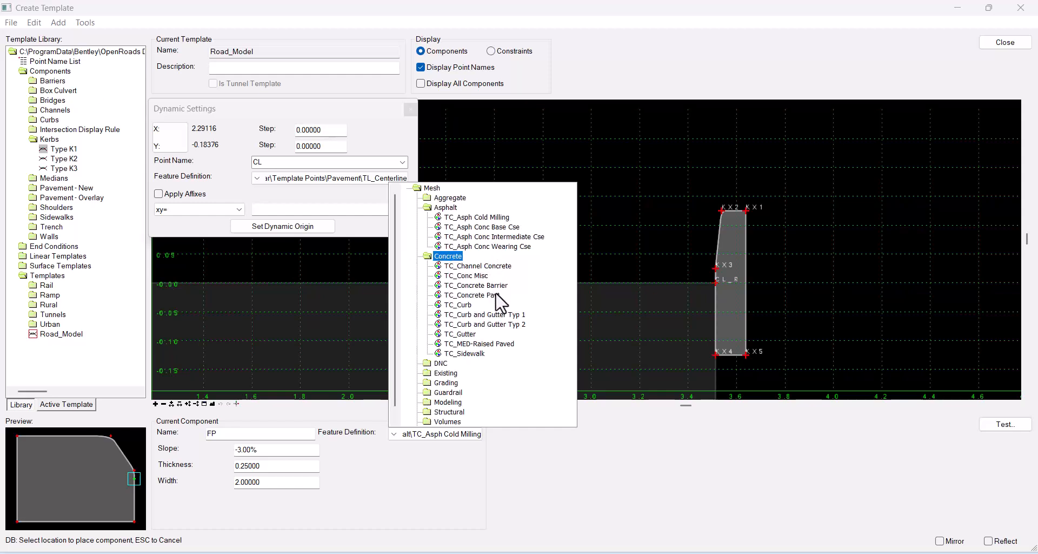
{"action": "left_click", "coordinate": [479, 353]}
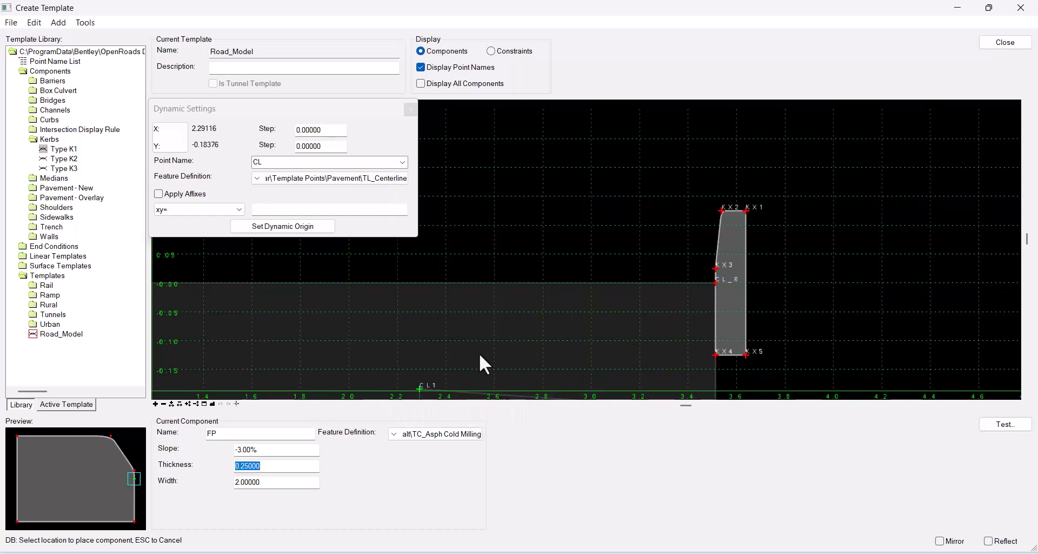
Place the FP component at the upper outer corner of the kerb so the footpath extends outward.
{"action": "left_click", "coordinate": [745, 209]}
{"action": "scroll", "coordinate": [773, 172], "scroll_direction": "down", "scroll_amount": 1}
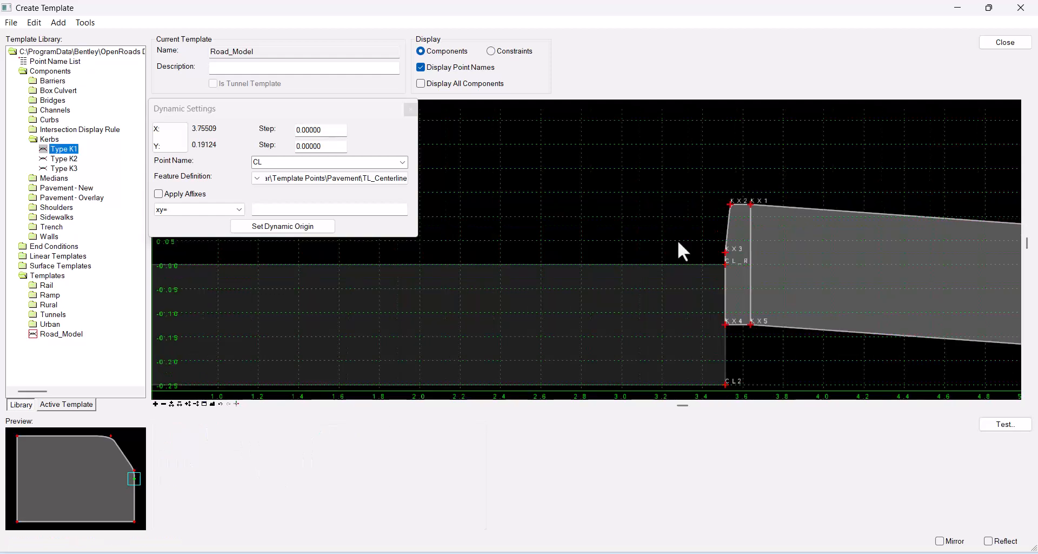
{"action": "left_click", "coordinate": [212, 403]}
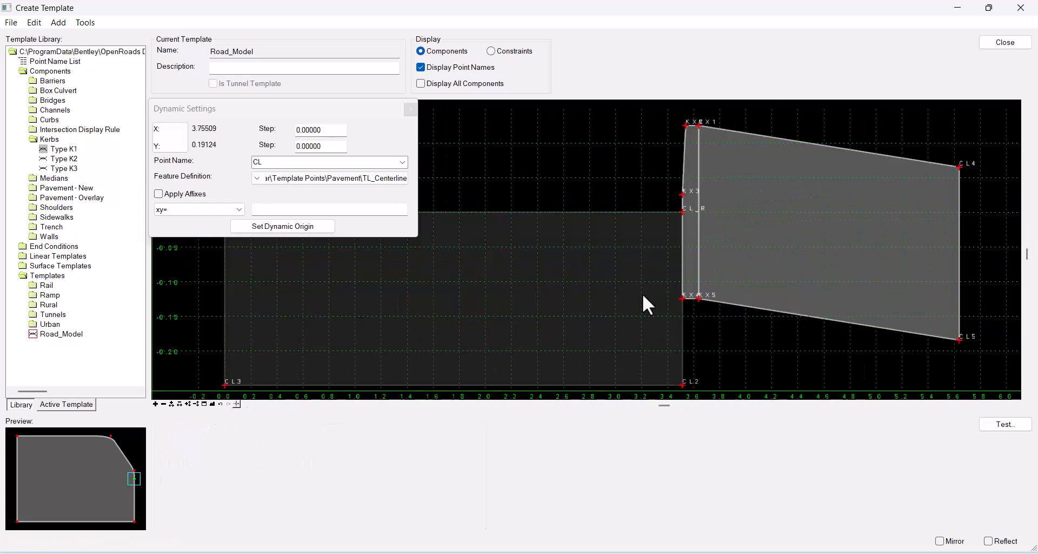
{"action": "scroll", "coordinate": [642, 293], "scroll_direction": "down", "scroll_amount": 2}
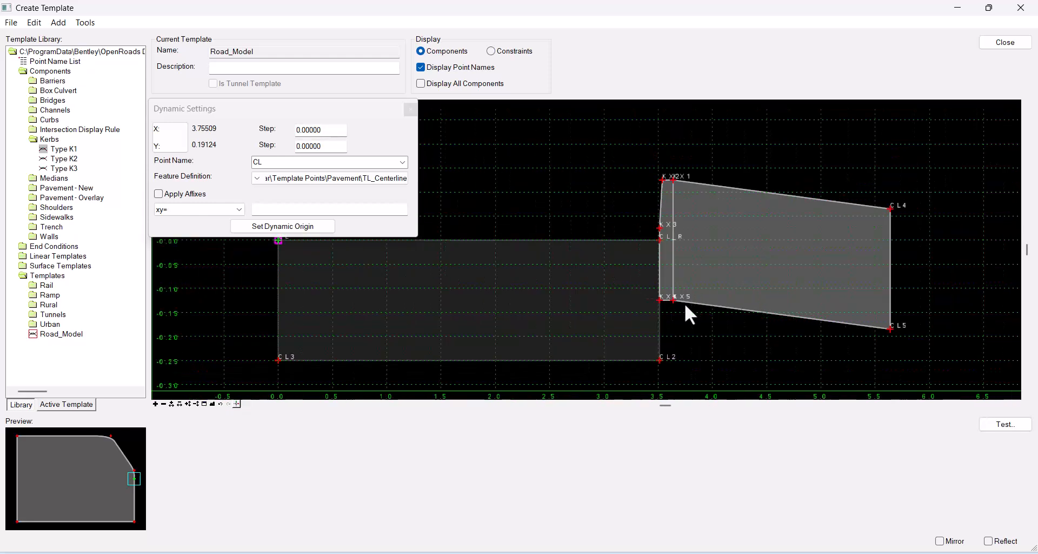
{"action": "middle_click_drag", "start_coordinate": [492, 243], "coordinate": [563, 236]}
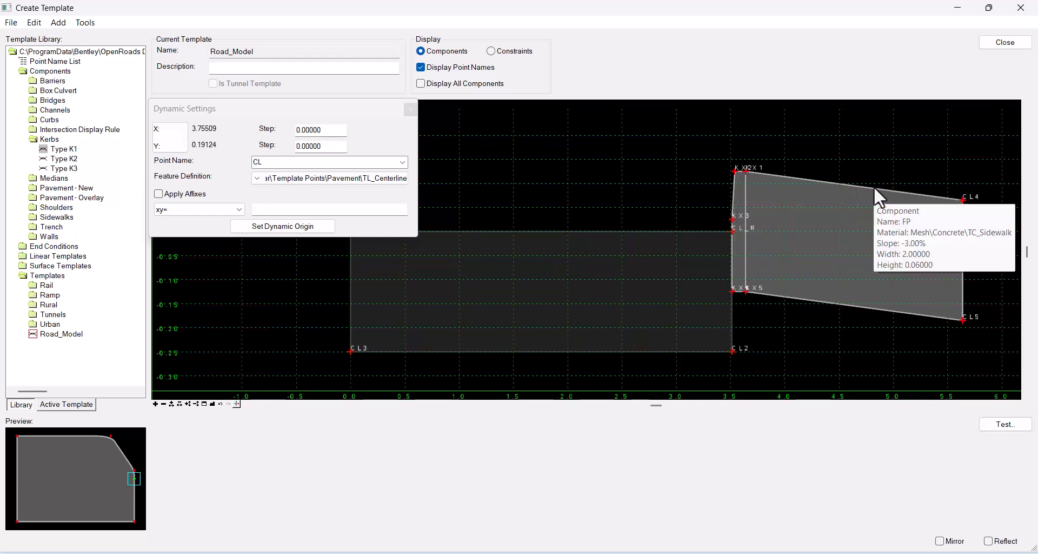
{"action": "scroll", "coordinate": [965, 195], "scroll_direction": "down", "scroll_amount": 2}
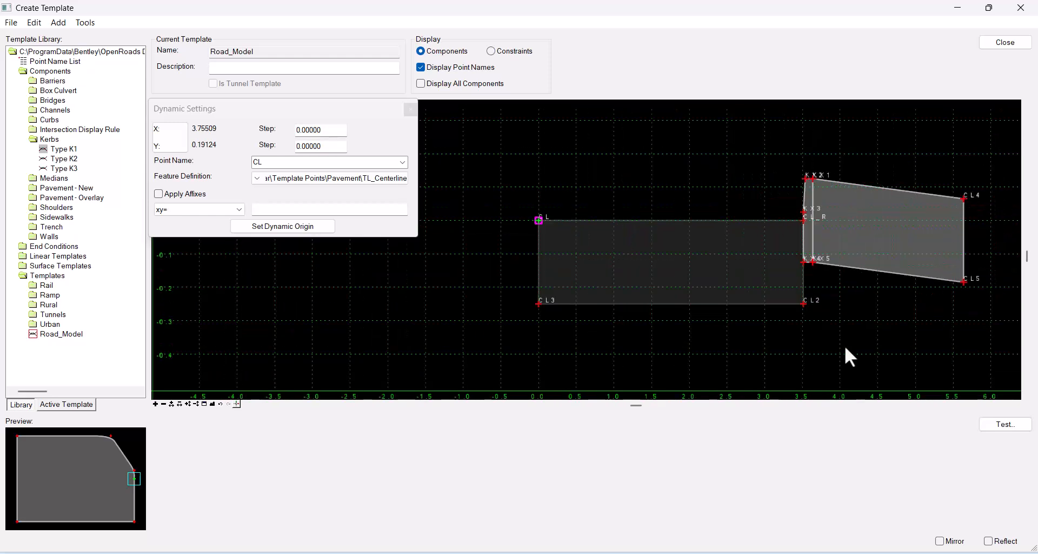
{"action": "scroll", "coordinate": [819, 330], "scroll_direction": "up", "scroll_amount": 2}
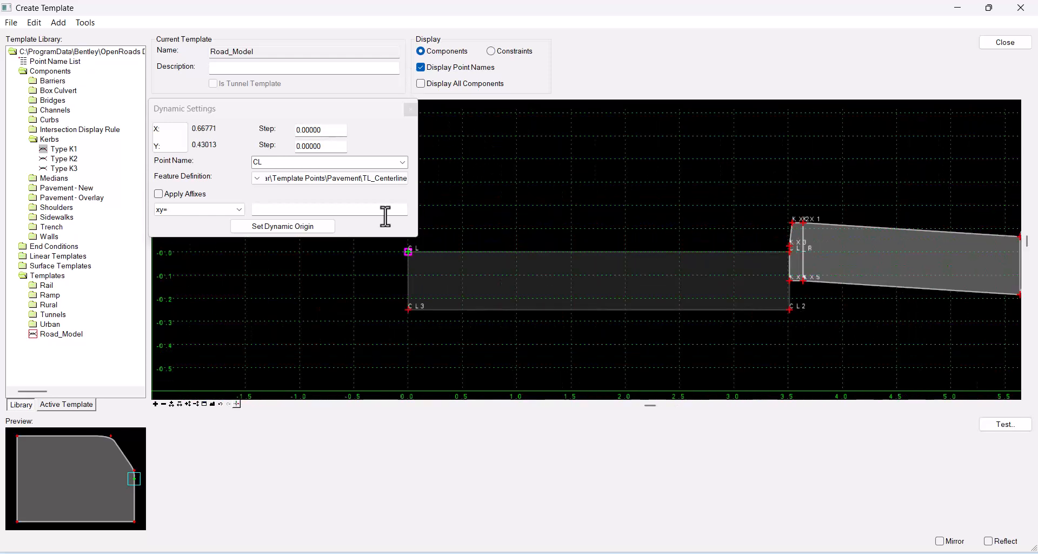
Hide the Dynamic Settings and collapse the Kerbs folder in the template library.
{"action": "left_click", "coordinate": [236, 404]}
{"action": "middle_click_drag", "start_coordinate": [371, 331], "coordinate": [423, 316]}
{"action": "double_click", "coordinate": [50, 140]}
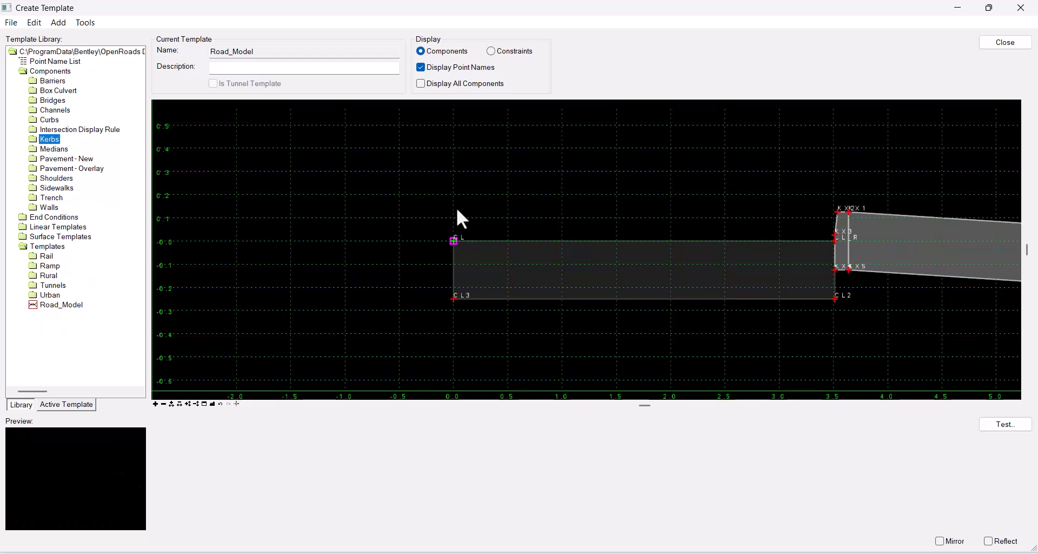
Insert a reflected copy of the Road_Model template at the CL origin point to create the opposite side.
{"action": "middle_click_drag", "start_coordinate": [482, 222], "coordinate": [638, 204]}
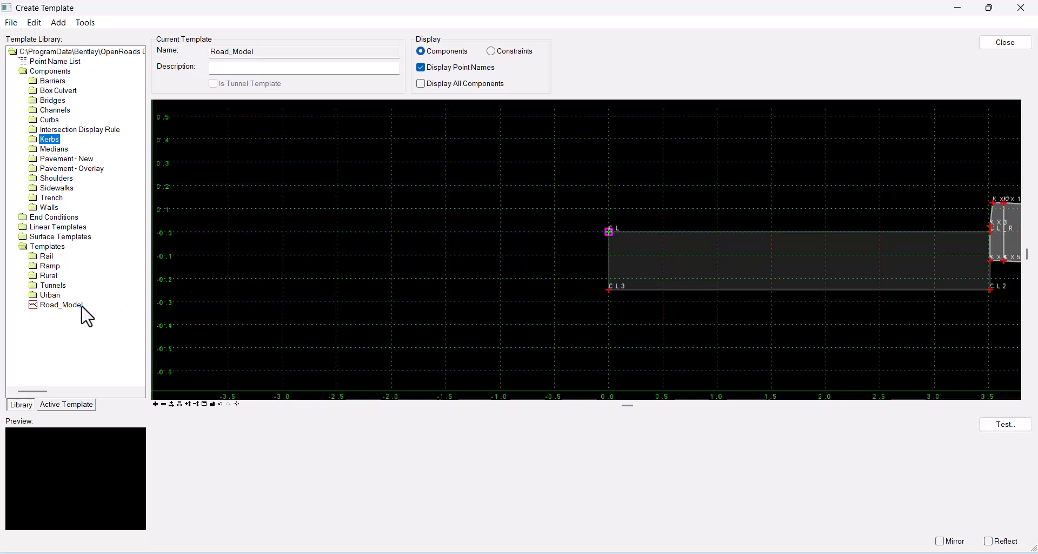
{"action": "left_click_drag", "start_coordinate": [68, 306], "coordinate": [316, 158]}
{"action": "right_click", "coordinate": [316, 157]}
{"action": "left_click", "coordinate": [357, 180]}
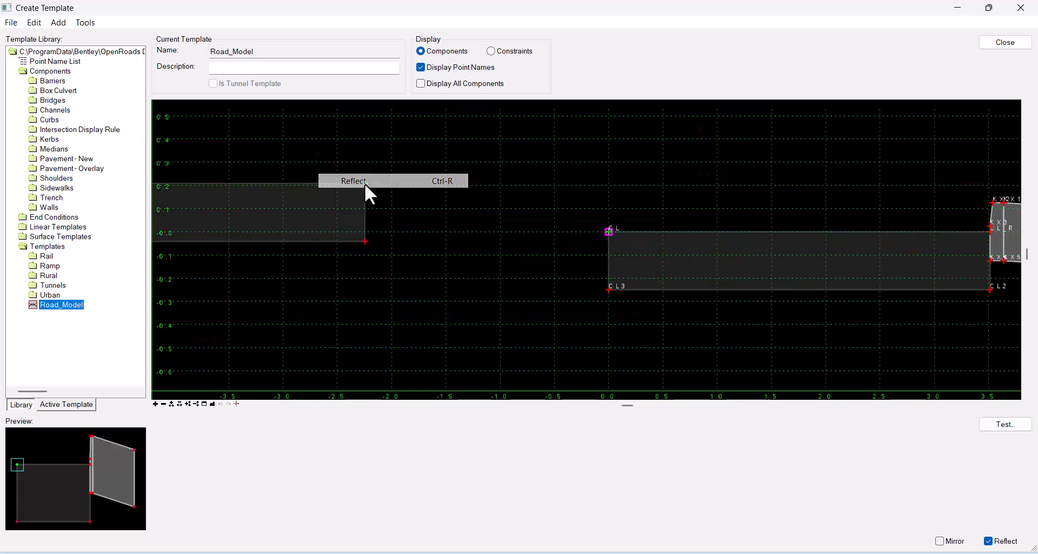
{"action": "left_click_drag", "start_coordinate": [364, 182], "coordinate": [607, 231]}
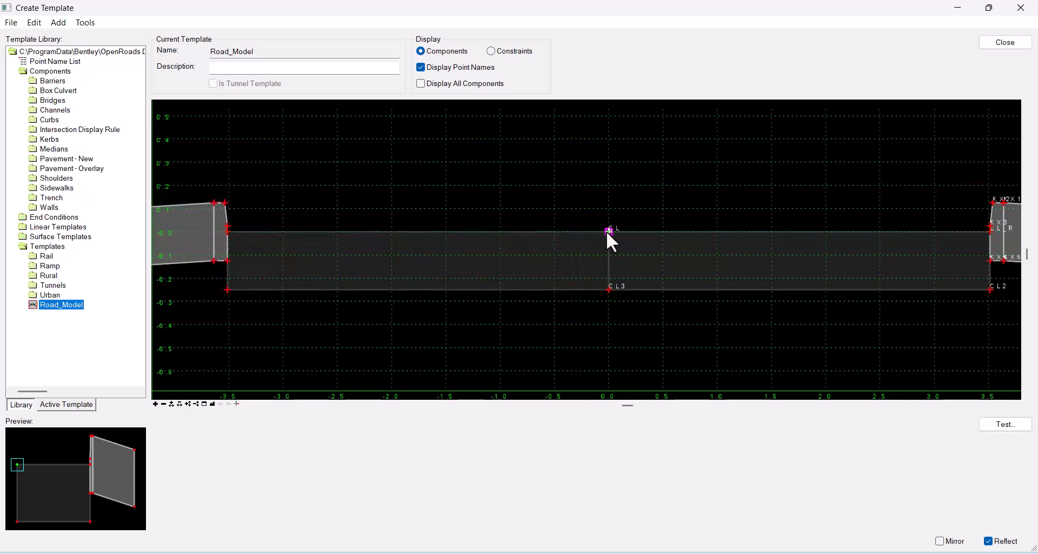
Merge the two pavement components along their shared centreline edge.
{"action": "scroll", "coordinate": [609, 261], "scroll_direction": "up", "scroll_amount": 5}
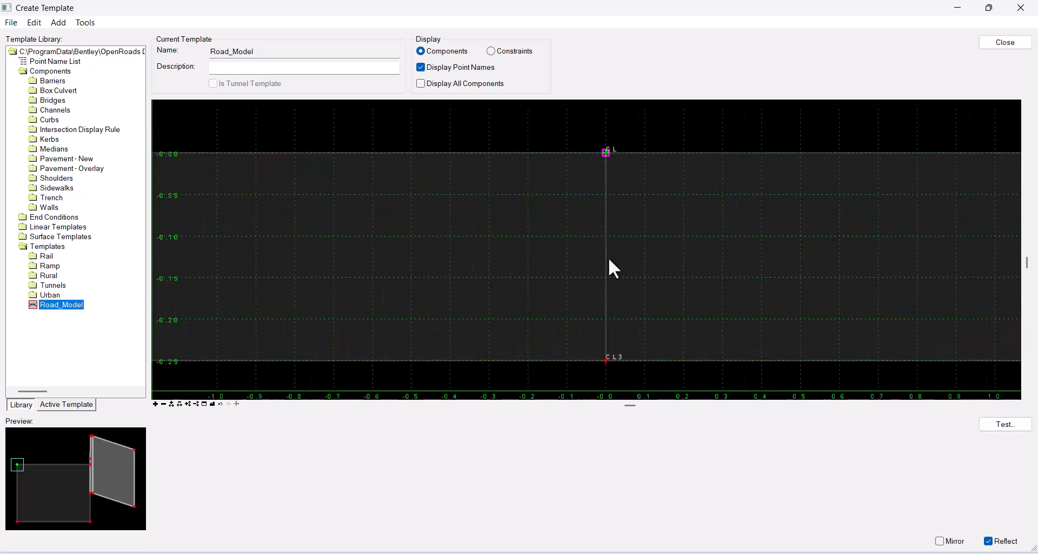
{"action": "right_click", "coordinate": [606, 258]}
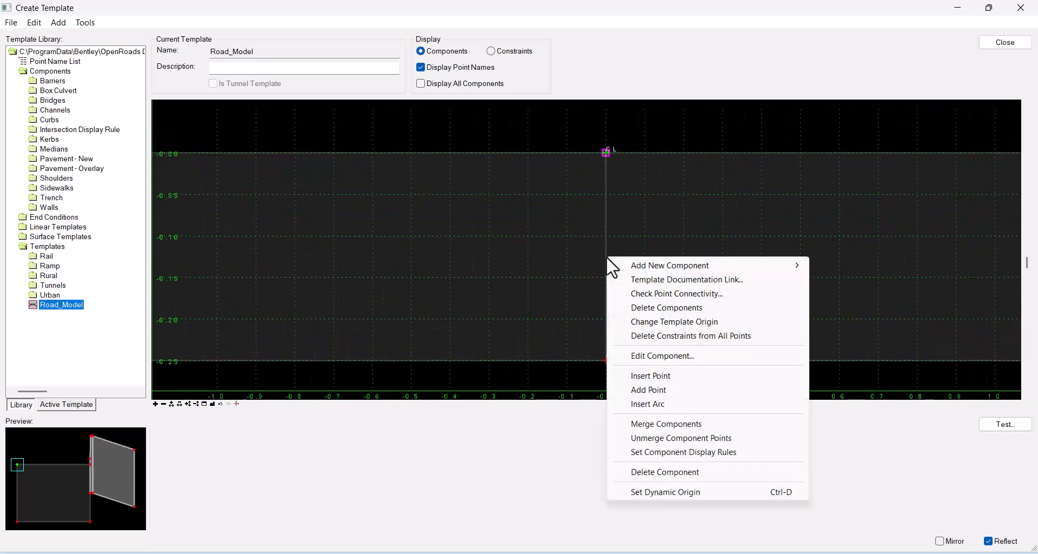
{"action": "left_click", "coordinate": [672, 422]}
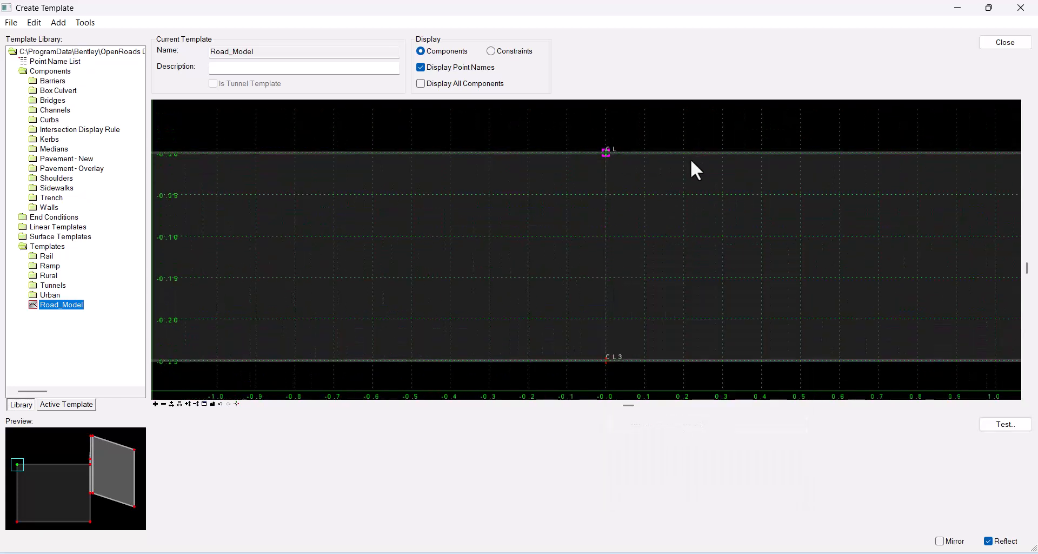
Rename the left pavement edge point CL_R1 as CL_L.
{"action": "scroll", "coordinate": [681, 193], "scroll_direction": "down", "scroll_amount": 5}
{"action": "scroll", "coordinate": [391, 165], "scroll_direction": "up", "scroll_amount": 1}
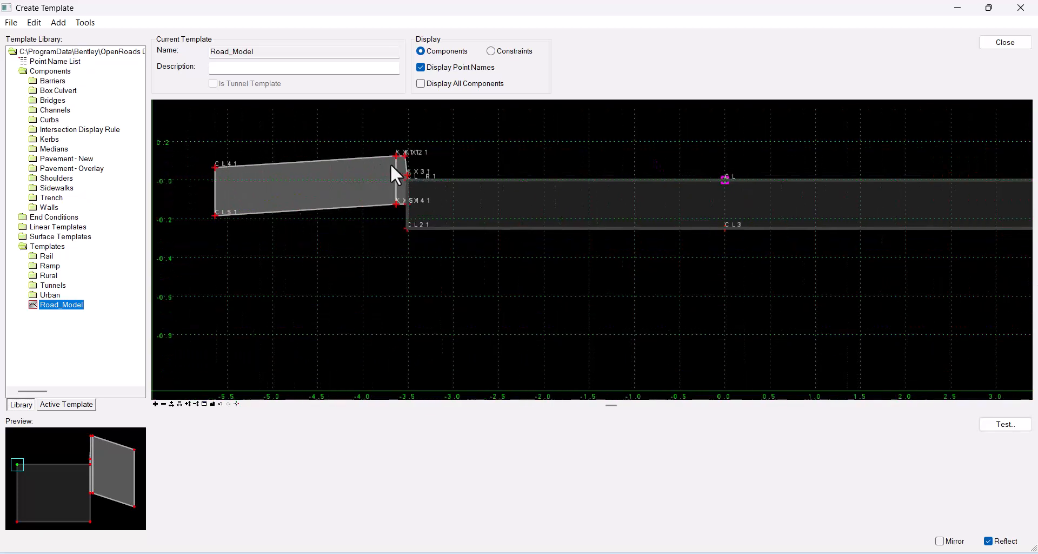
{"action": "scroll", "coordinate": [392, 165], "scroll_direction": "up", "scroll_amount": 3}
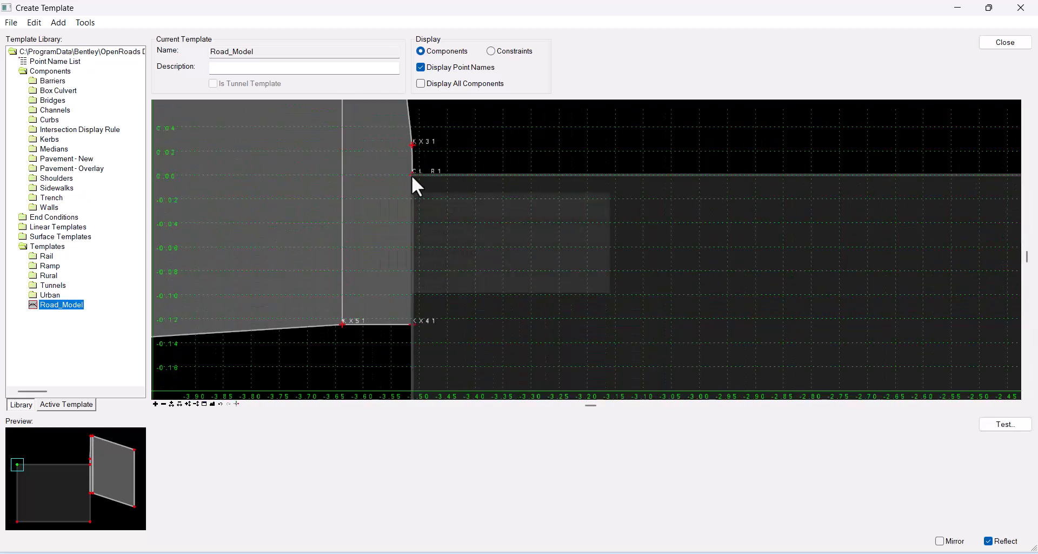
{"action": "double_click", "coordinate": [414, 174]}
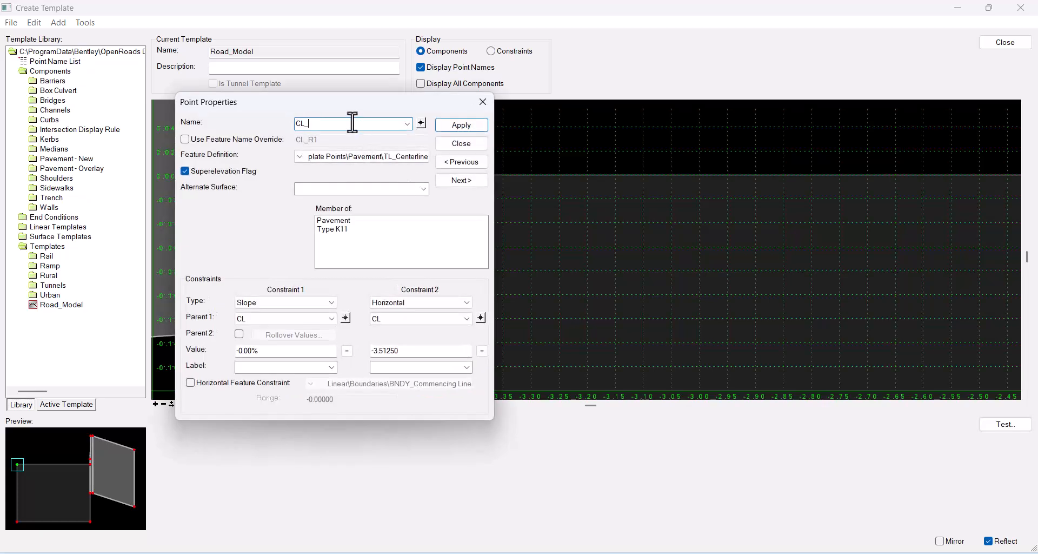
{"action": "left_click", "coordinate": [464, 124]}
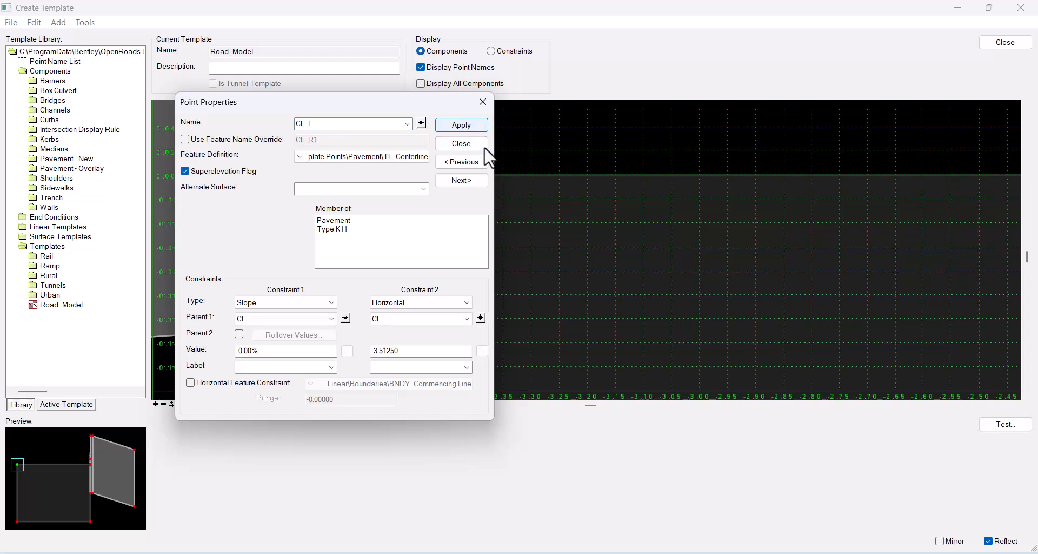
{"action": "left_click", "coordinate": [465, 143]}
{"action": "left_click", "coordinate": [212, 404]}
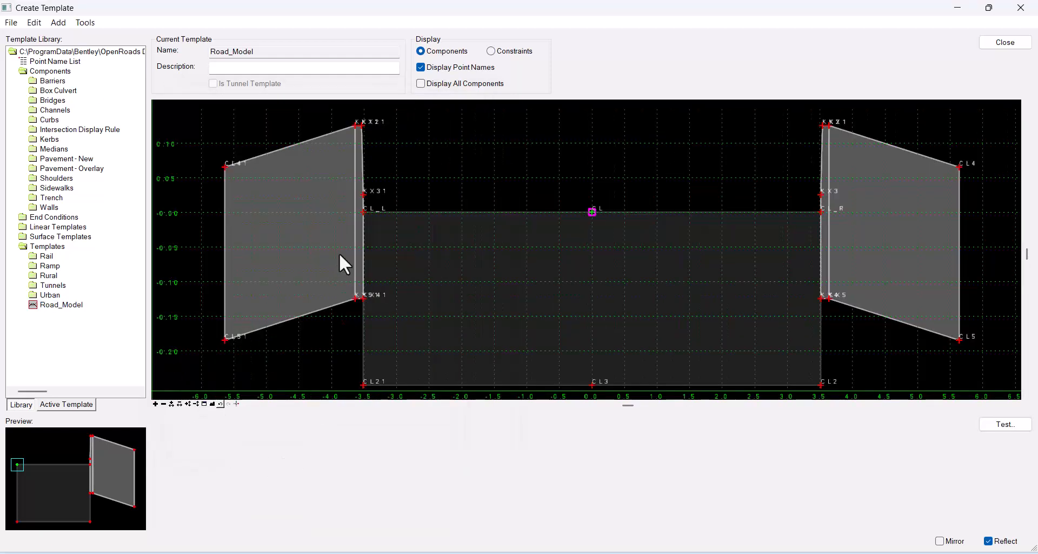
Save the template library and close the template editor.
{"action": "left_click", "coordinate": [11, 23]}
{"action": "left_click", "coordinate": [38, 65]}
{"action": "scroll", "coordinate": [696, 177], "scroll_direction": "up", "scroll_amount": 3}
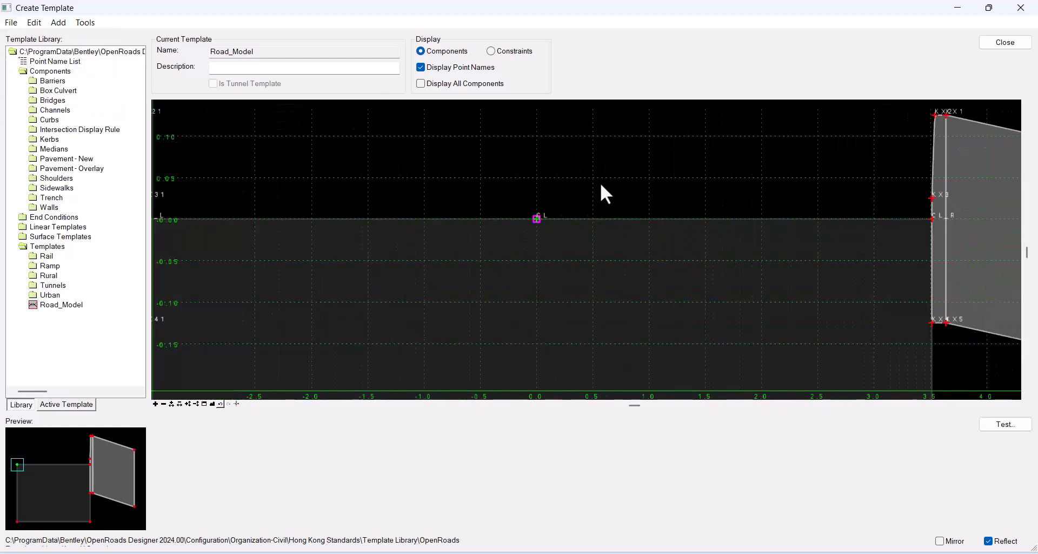
{"action": "scroll", "coordinate": [601, 185], "scroll_direction": "down", "scroll_amount": 2}
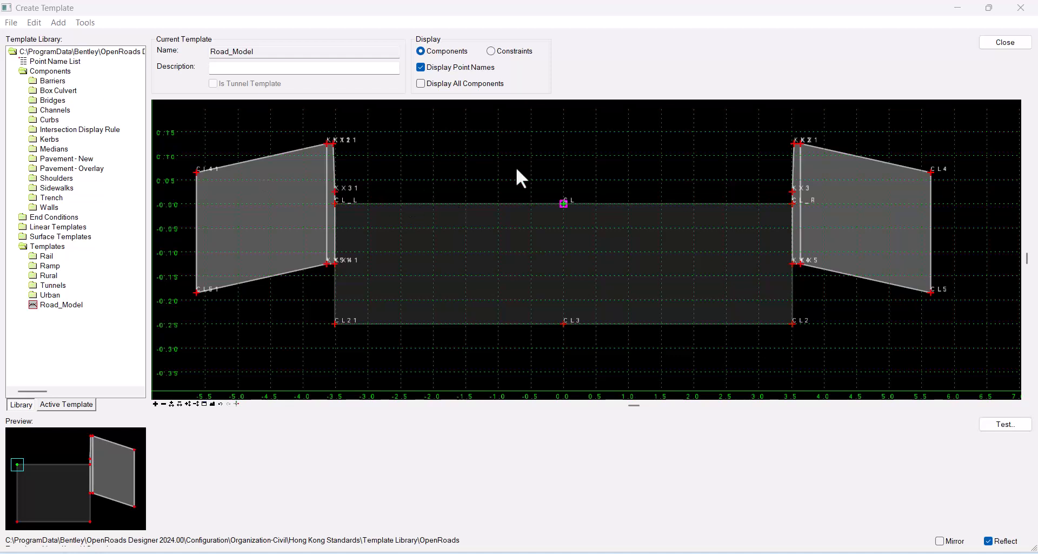
{"action": "left_click", "coordinate": [540, 168]}
{"action": "left_click", "coordinate": [12, 22]}
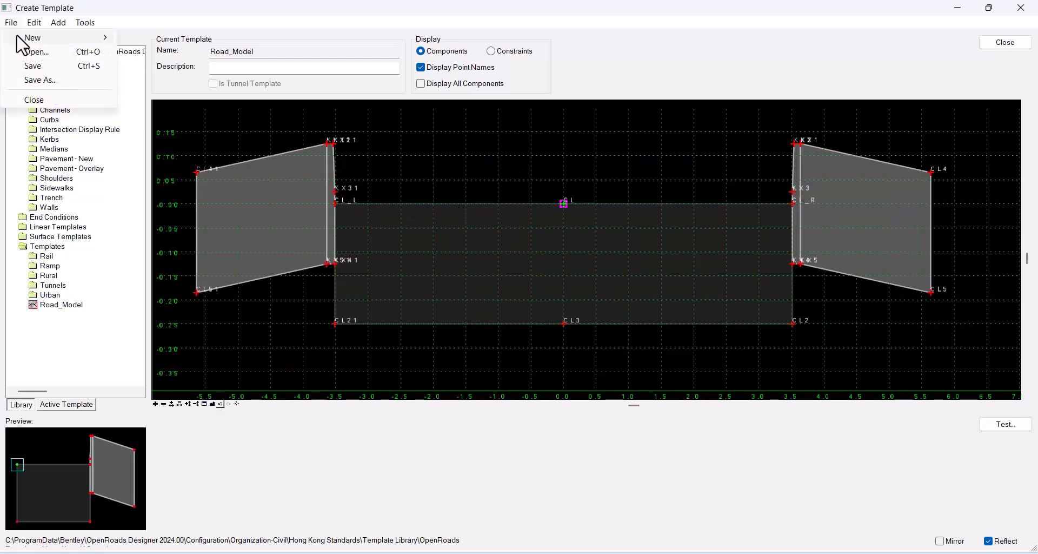
{"action": "left_click", "coordinate": [412, 81]}
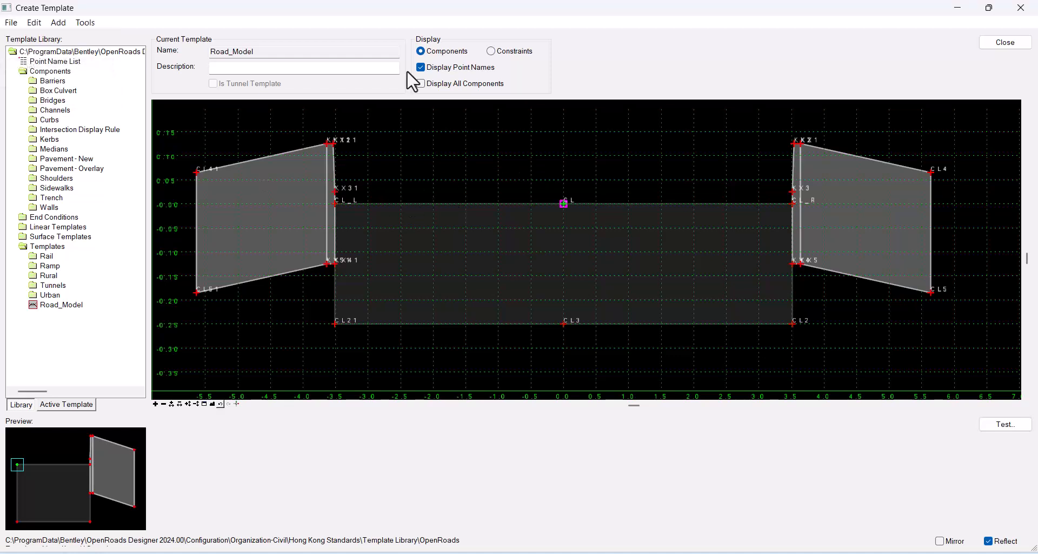
{"action": "left_click", "coordinate": [999, 46]}
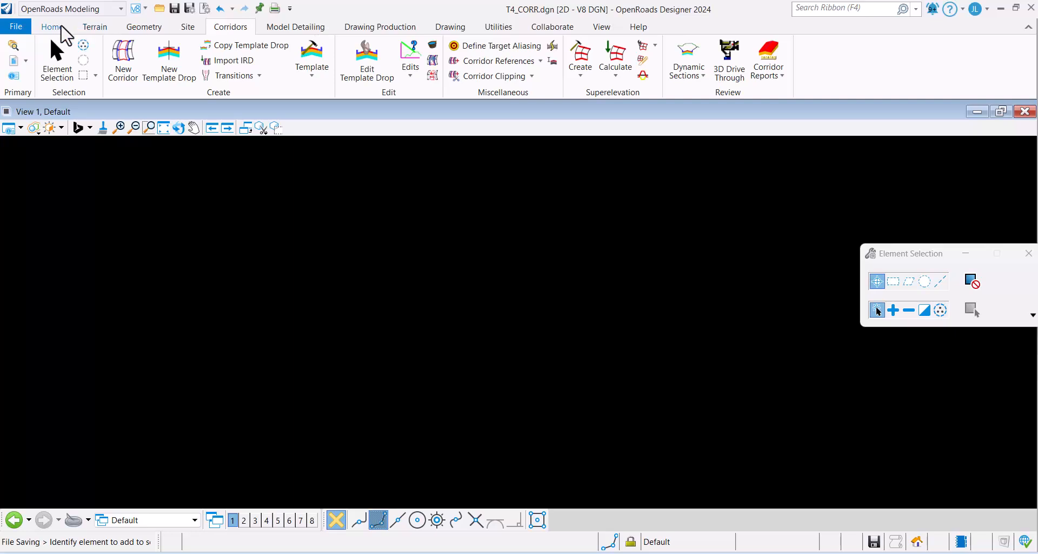
Attach T4_GEOM.dgn as a reference with Coincident World and fit the alignment in the view.
{"action": "left_click", "coordinate": [52, 26]}
{"action": "left_click", "coordinate": [293, 57]}
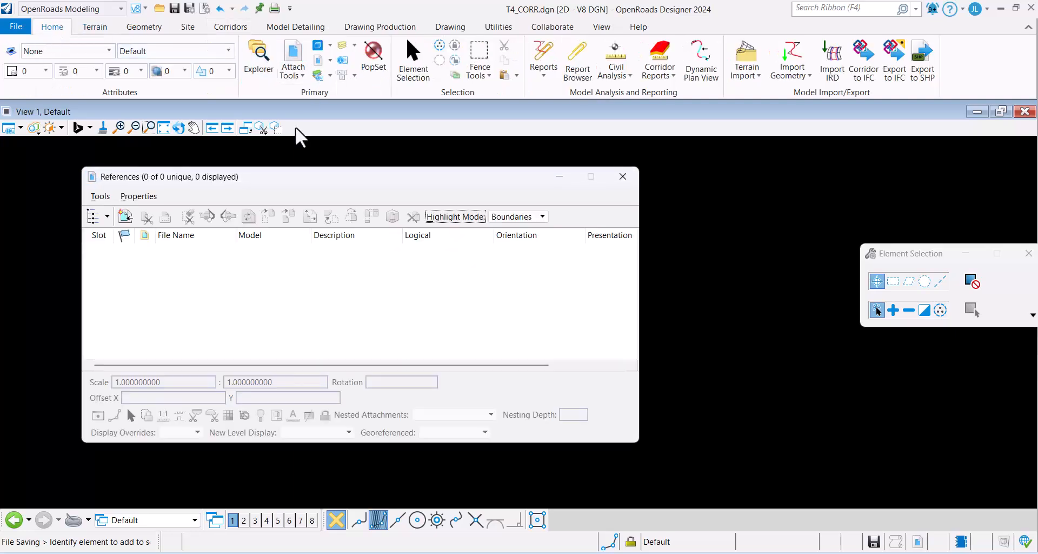
{"action": "left_click", "coordinate": [125, 216]}
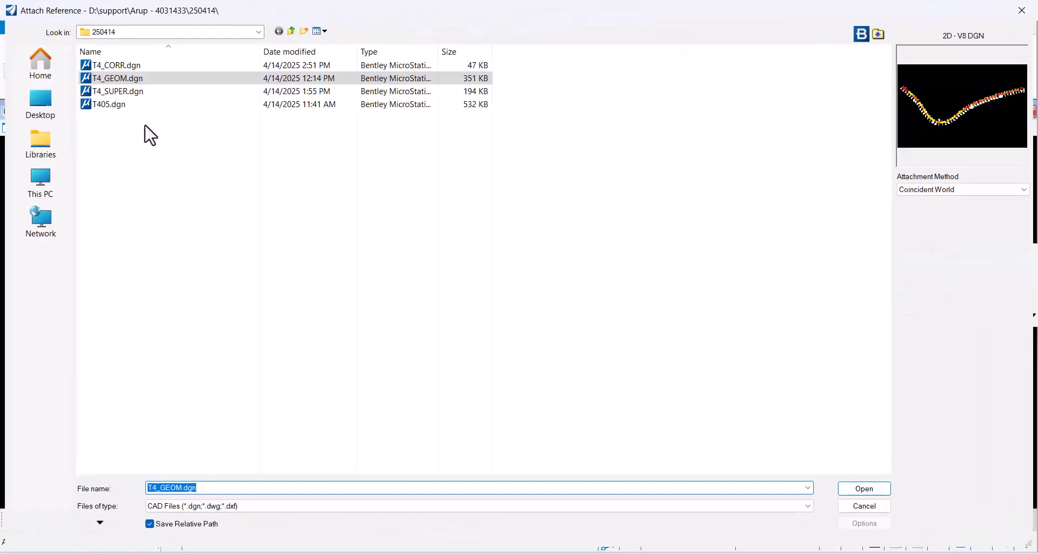
{"action": "double_click", "coordinate": [165, 79]}
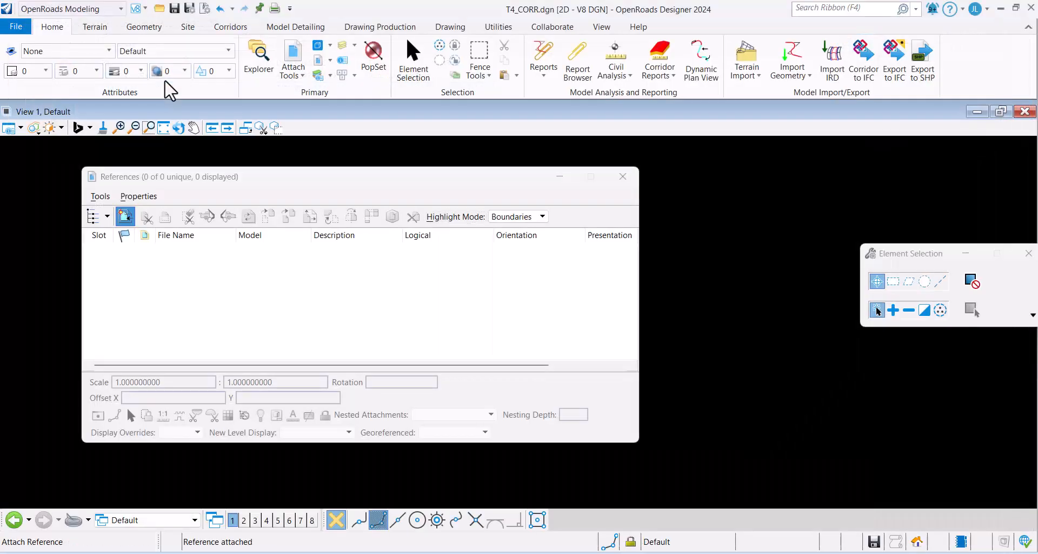
{"action": "left_click", "coordinate": [623, 177]}
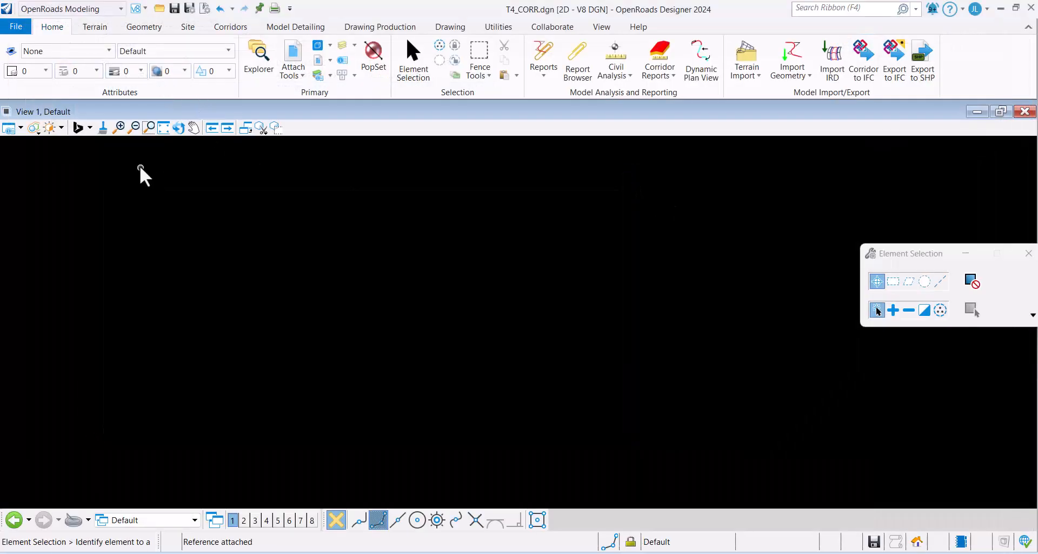
{"action": "left_click", "coordinate": [163, 128]}
{"action": "middle_click_drag", "start_coordinate": [189, 280], "coordinate": [277, 271]}
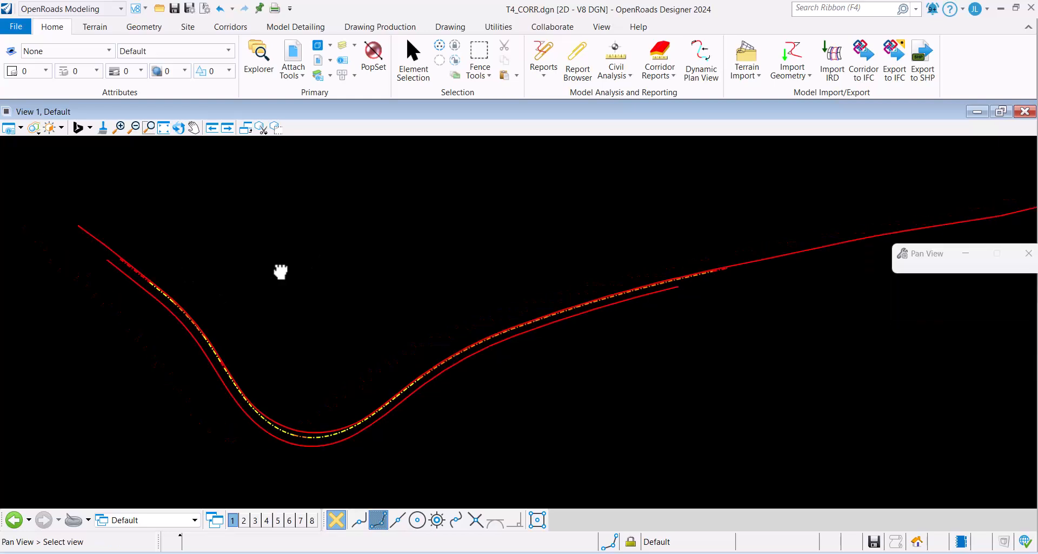
Turn off the driveway geometry level of the T4_GEOM.dgn reference in View 1.
{"action": "left_click", "coordinate": [10, 113]}
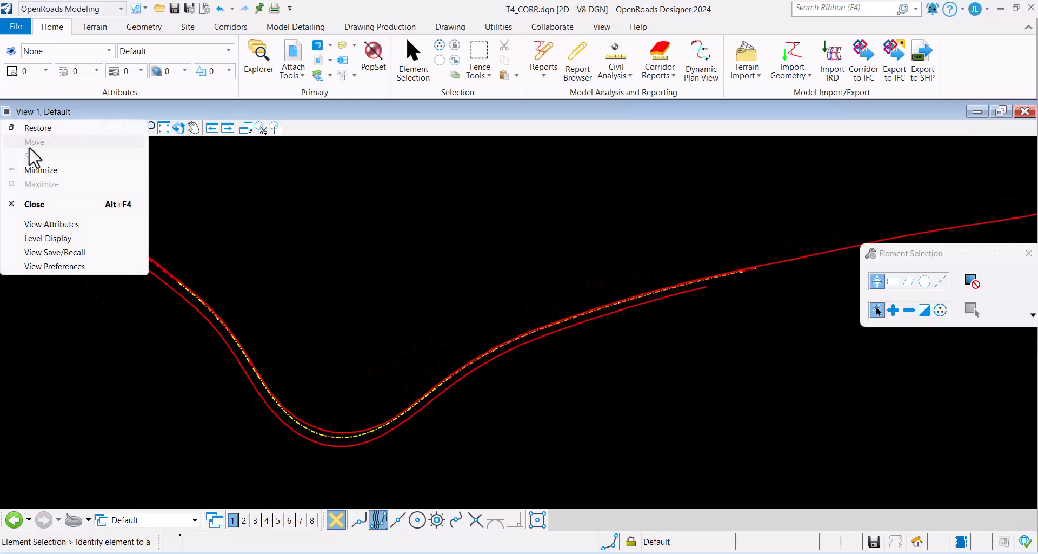
{"action": "left_click", "coordinate": [76, 241]}
{"action": "left_click", "coordinate": [108, 181]}
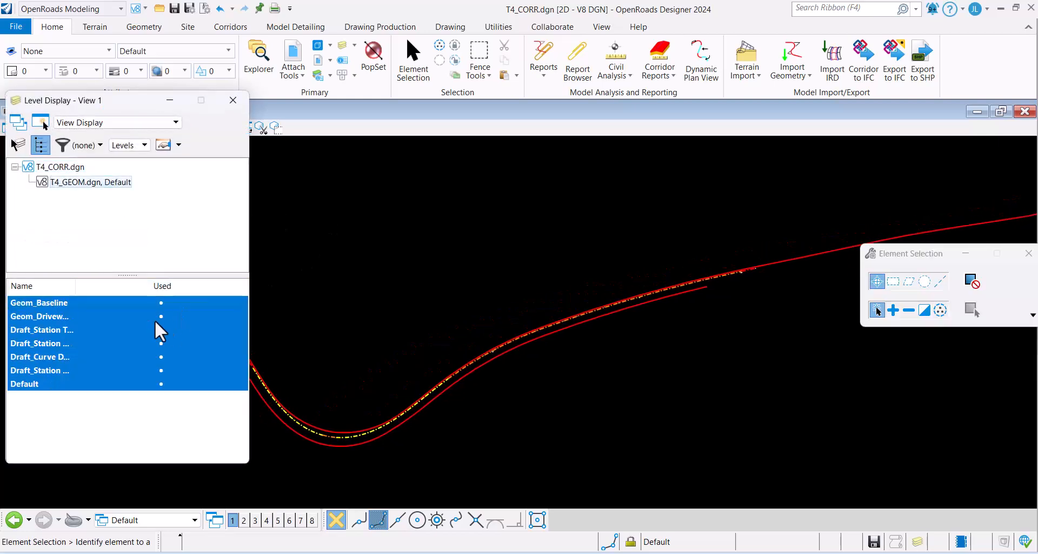
{"action": "left_click", "coordinate": [116, 329]}
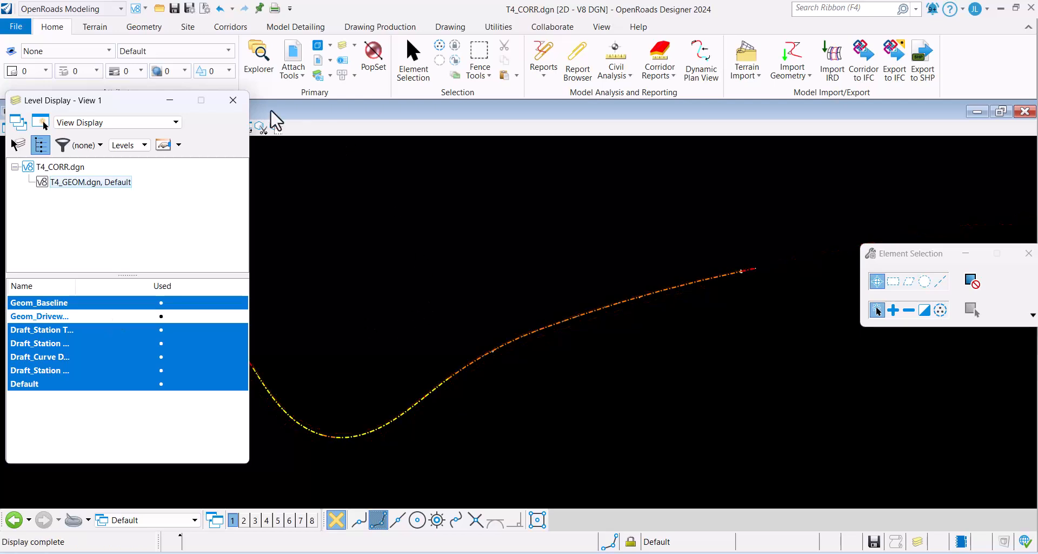
{"action": "left_click", "coordinate": [233, 100]}
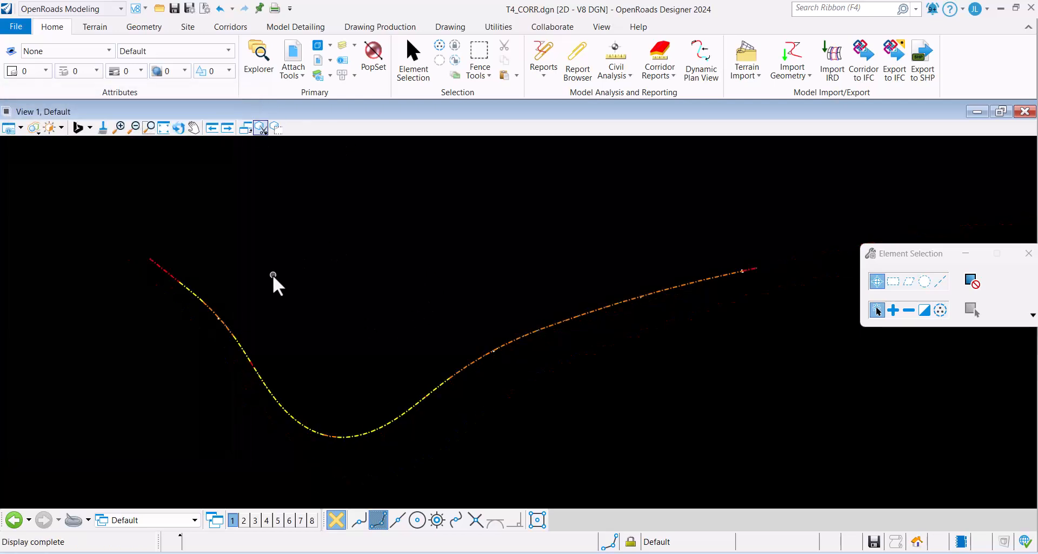
Create a corridor named T405 along the referenced alignment using its active profile and the Final feature definition.
{"action": "middle_click_drag", "start_coordinate": [315, 278], "coordinate": [287, 262]}
{"action": "left_click", "coordinate": [229, 27]}
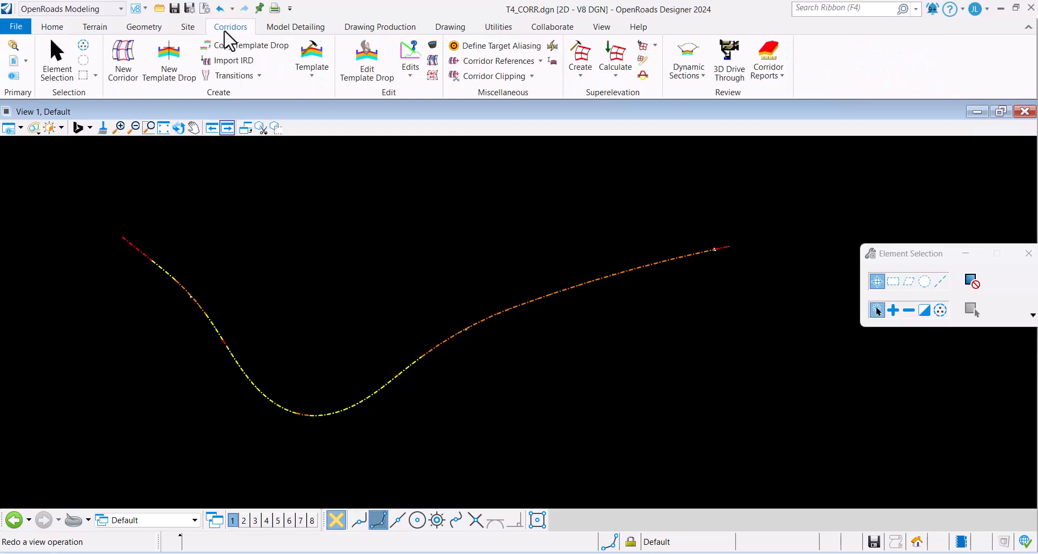
{"action": "left_click", "coordinate": [123, 73]}
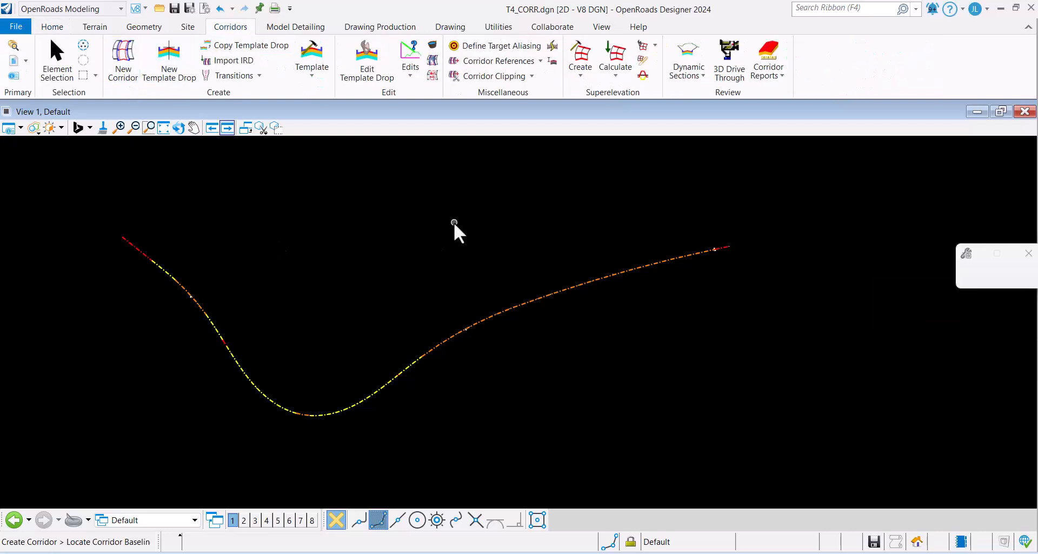
{"action": "left_click_drag", "start_coordinate": [915, 258], "coordinate": [338, 199]}
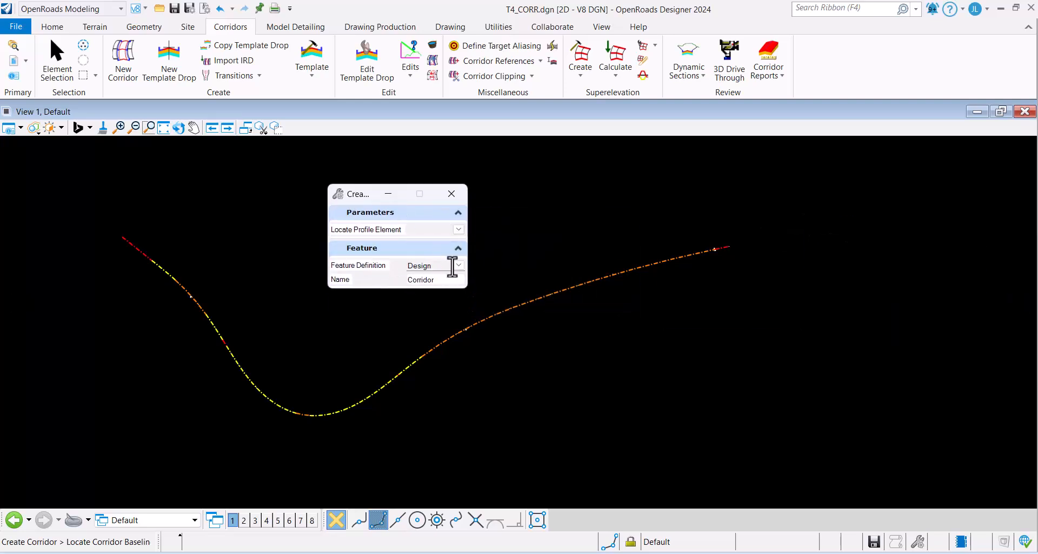
{"action": "left_click", "coordinate": [458, 265]}
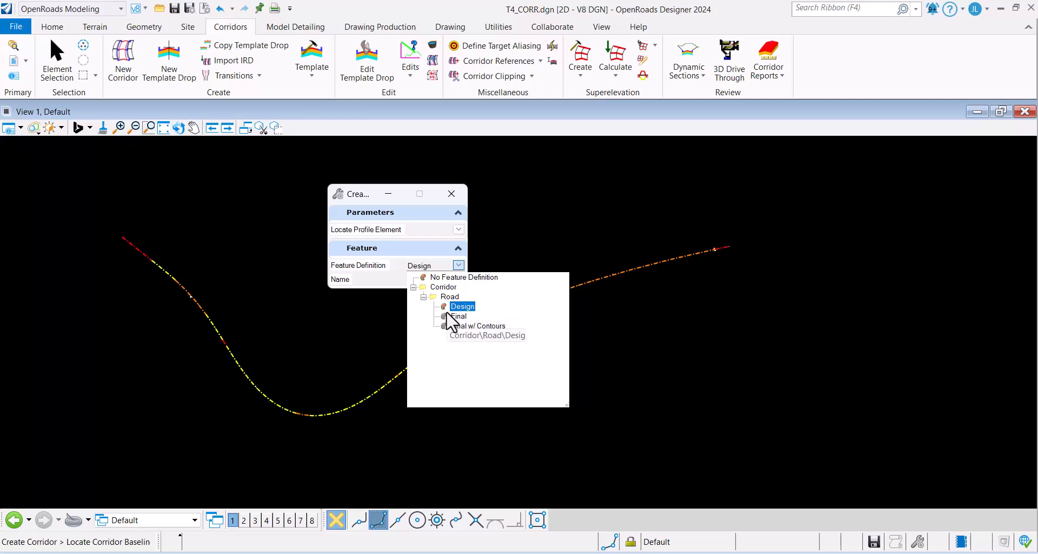
{"action": "left_click", "coordinate": [452, 325]}
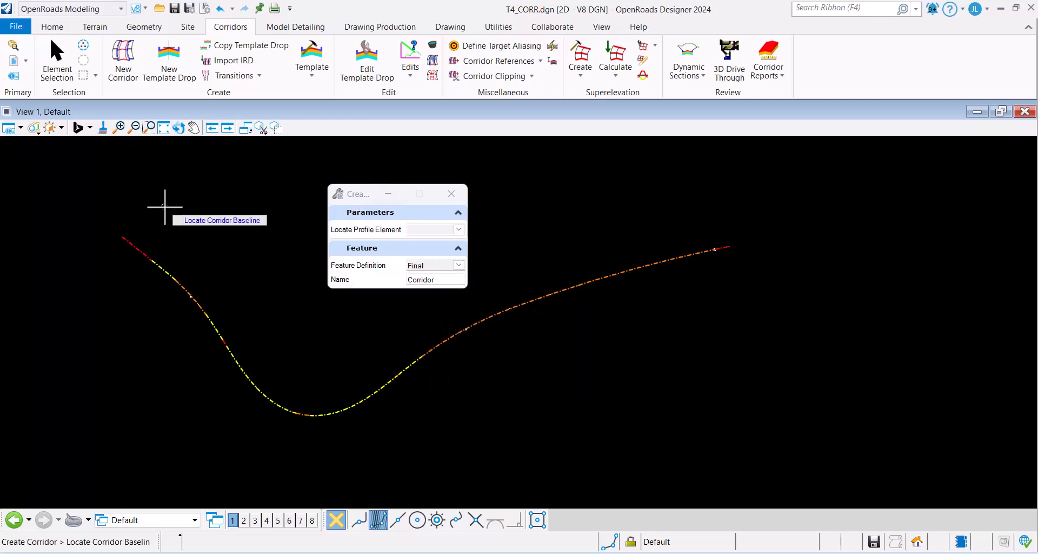
{"action": "left_click", "coordinate": [159, 266]}
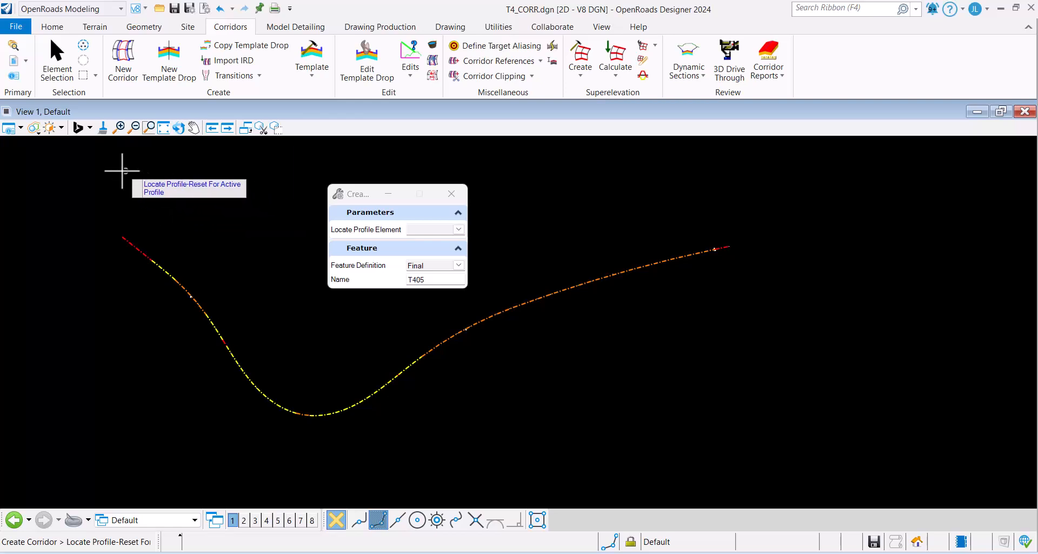
{"action": "right_click", "coordinate": [122, 171]}
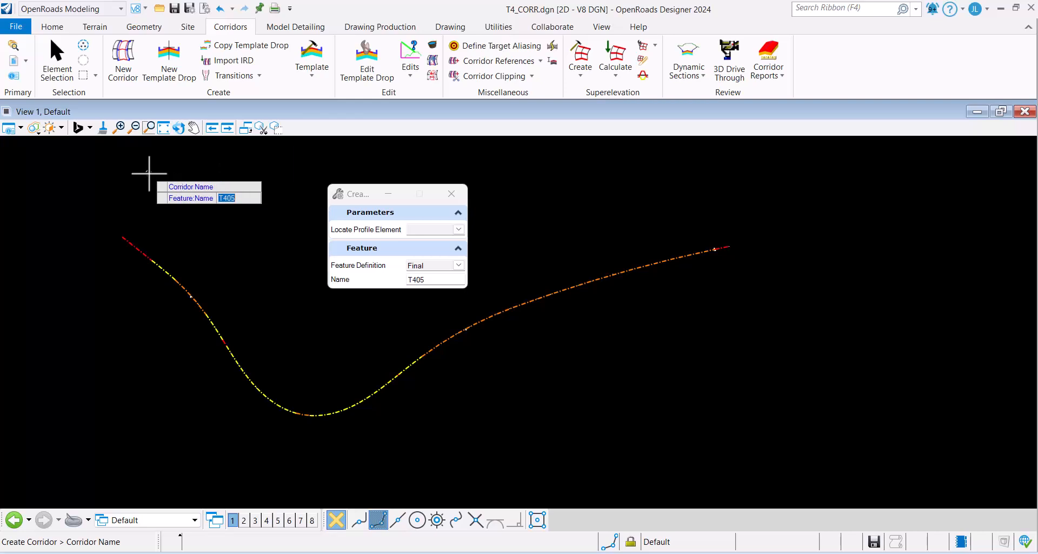
{"action": "left_click", "coordinate": [149, 173]}
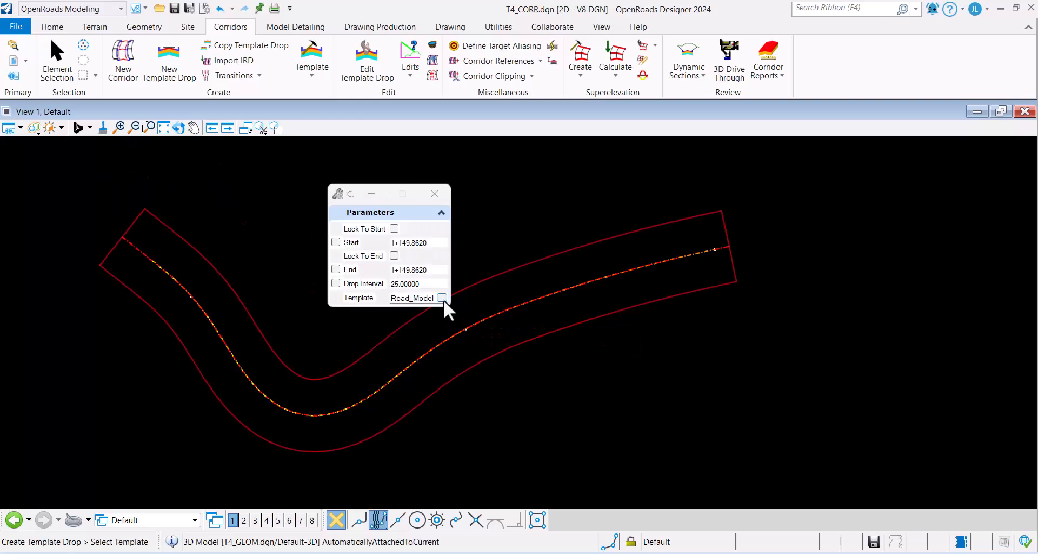
Choose the Road_Model template from the Templates folder for the corridor's template drop.
{"action": "left_click", "coordinate": [442, 298]}
{"action": "left_click", "coordinate": [251, 163]}
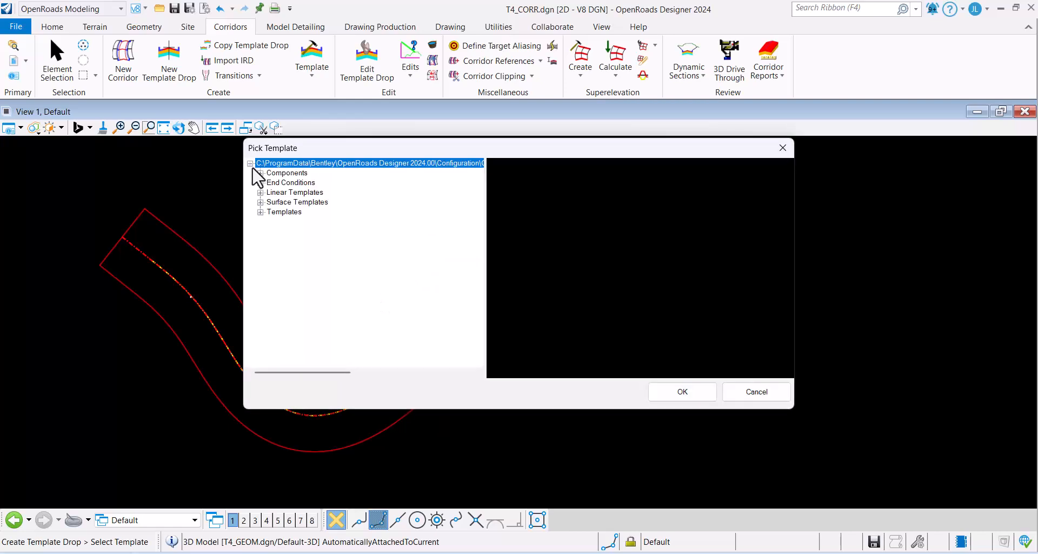
{"action": "left_click", "coordinate": [260, 212]}
{"action": "left_click", "coordinate": [290, 270]}
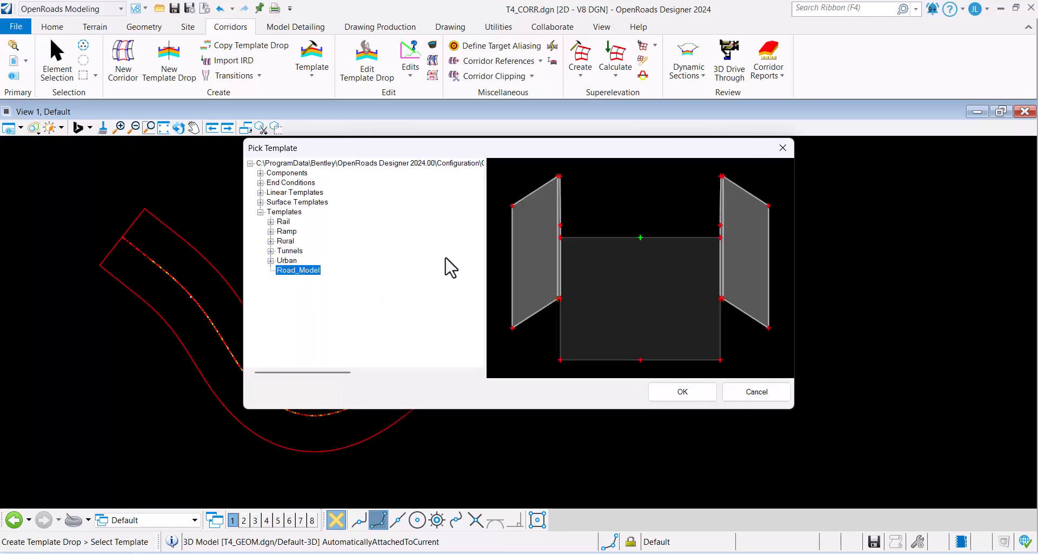
{"action": "left_click", "coordinate": [683, 391]}
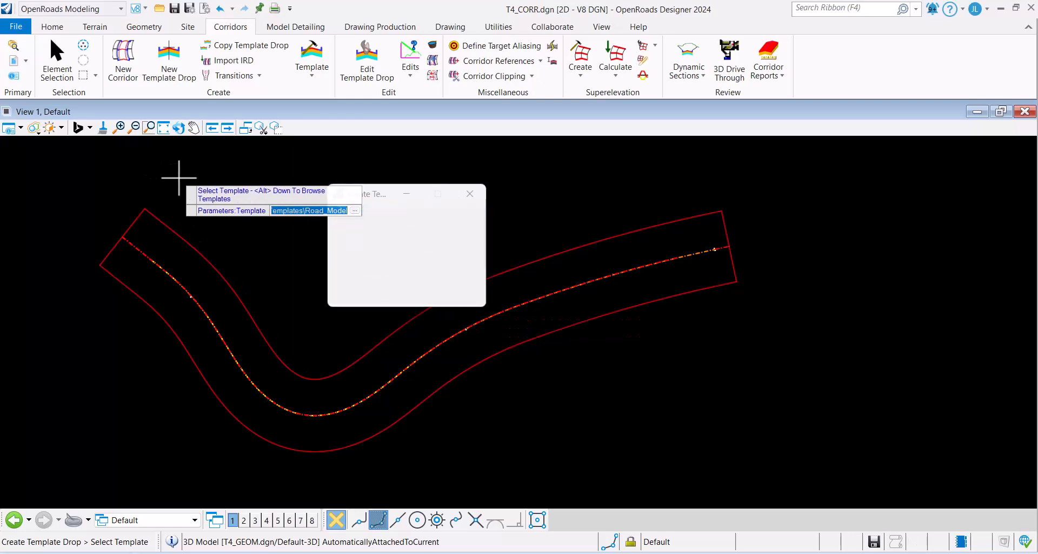
{"action": "left_click", "coordinate": [191, 168]}
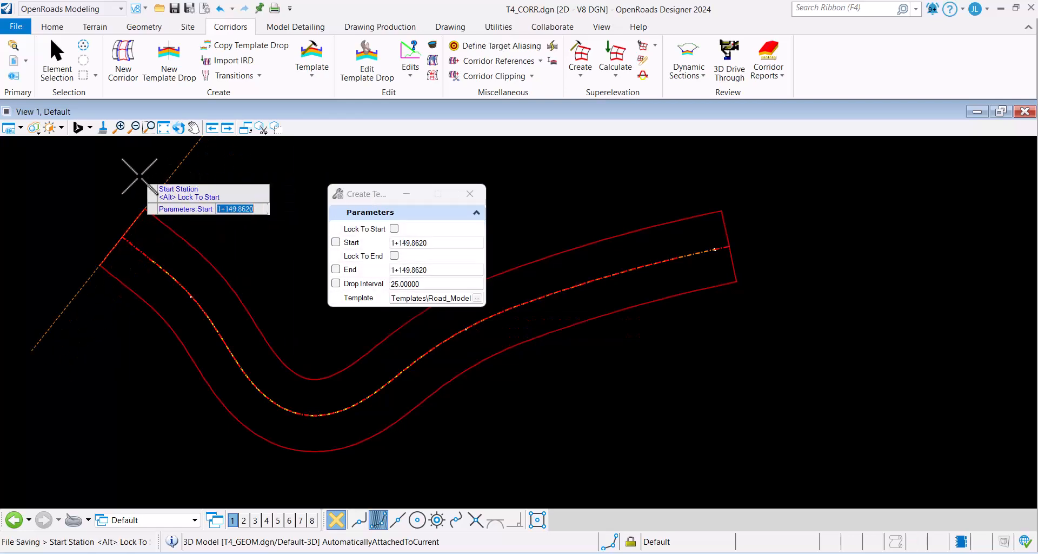
Lock the template drop to the corridor's start and end, set the drop interval to 5, and place it.
{"action": "key", "text": "alt"}
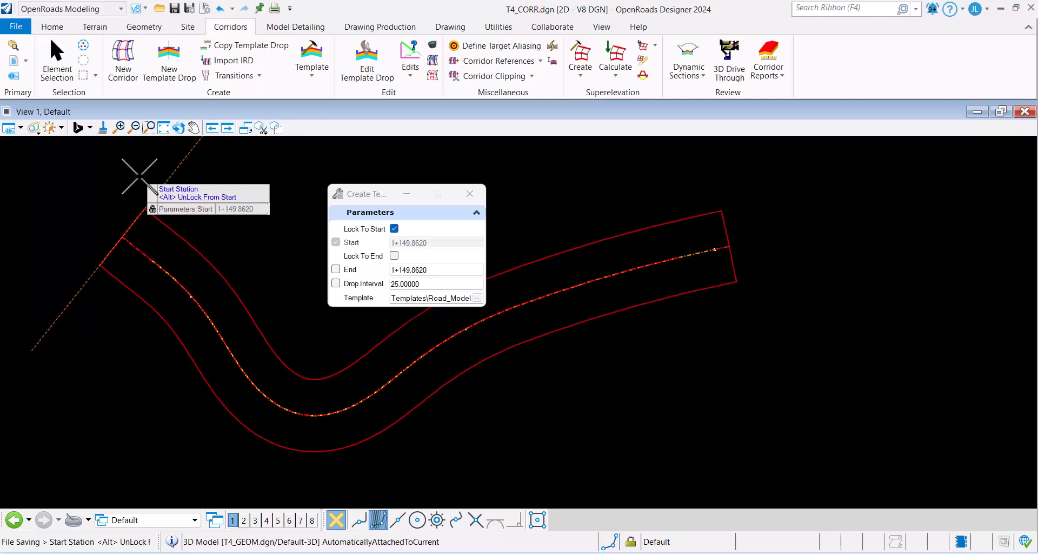
{"action": "left_click", "coordinate": [140, 177]}
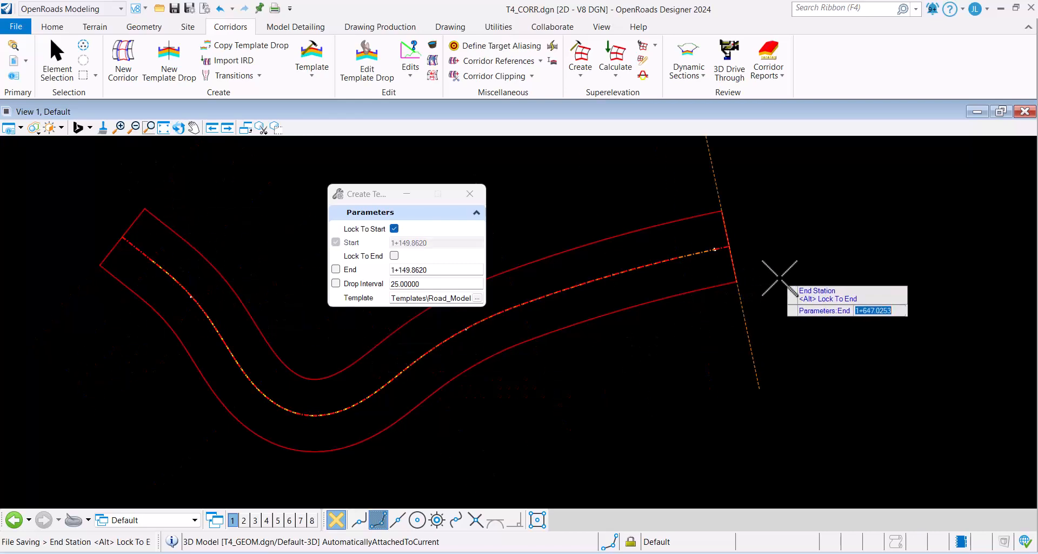
{"action": "key", "text": "alt"}
{"action": "key", "text": "alt"}
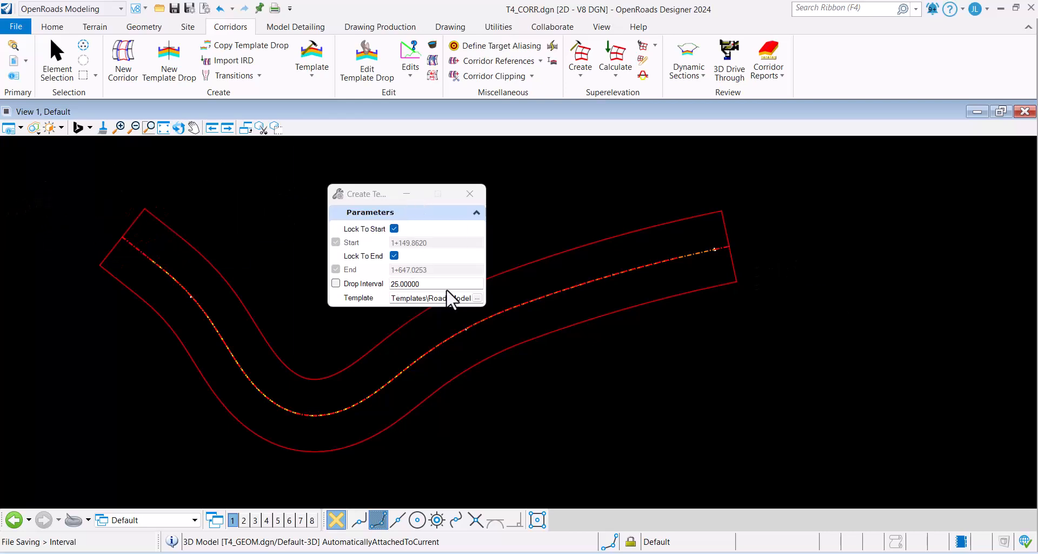
{"action": "type", "text": "5"}
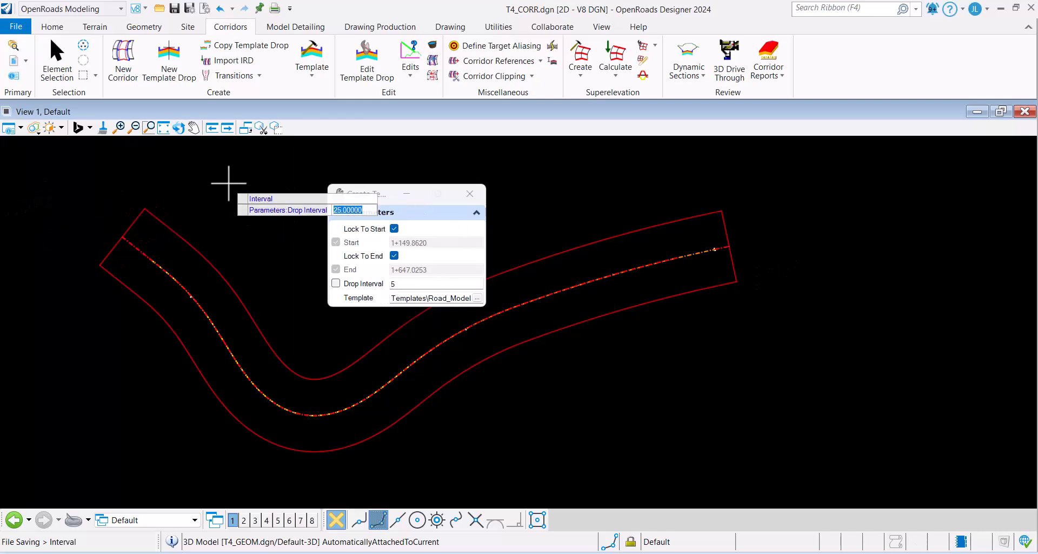
{"action": "left_click", "coordinate": [197, 179]}
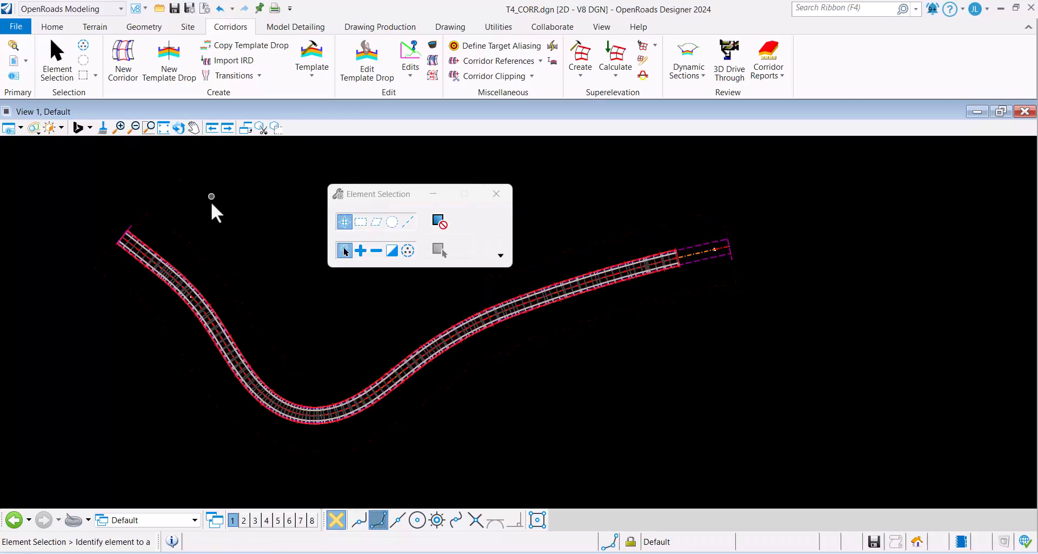
Split the workspace into a 2D plan view and a 3D model view of the corridor.
{"action": "scroll", "coordinate": [158, 290], "scroll_direction": "up", "scroll_amount": 4}
{"action": "scroll", "coordinate": [160, 289], "scroll_direction": "down", "scroll_amount": 2}
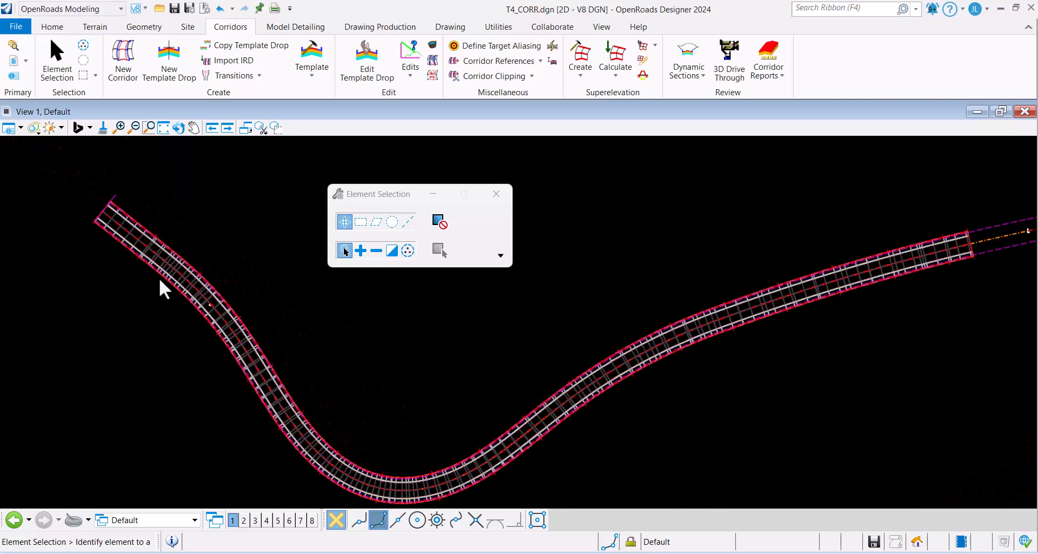
{"action": "middle_click_drag", "start_coordinate": [240, 205], "coordinate": [216, 261]}
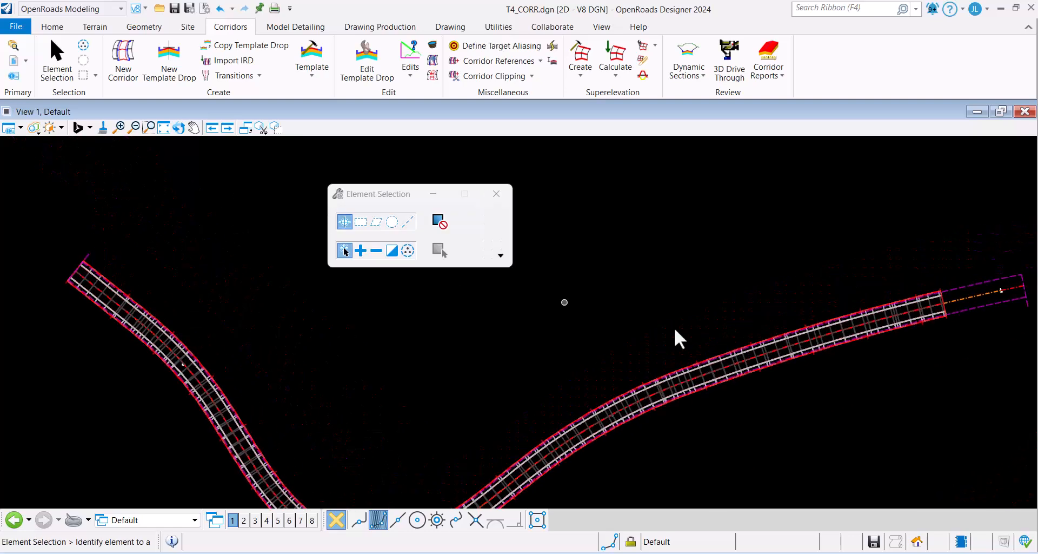
{"action": "middle_click_drag", "start_coordinate": [745, 296], "coordinate": [703, 273]}
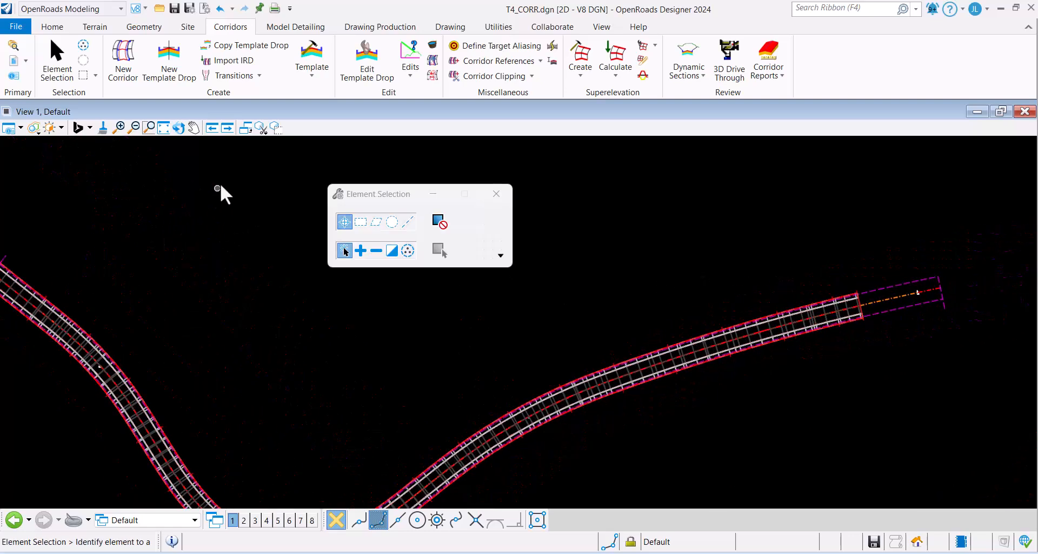
{"action": "right_click", "coordinate": [240, 186]}
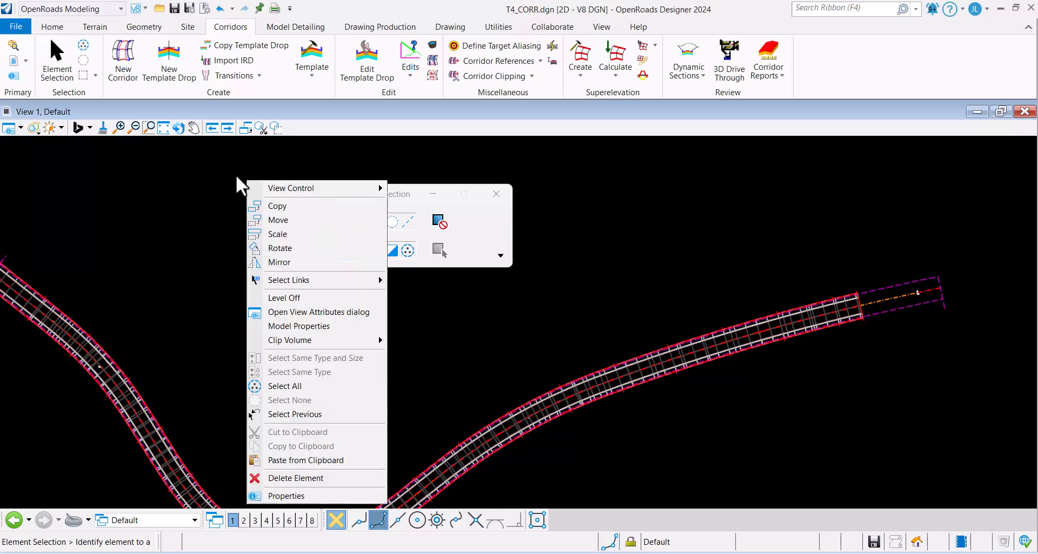
{"action": "mouse_move", "coordinate": [354, 190]}
{"action": "left_click", "coordinate": [411, 207]}
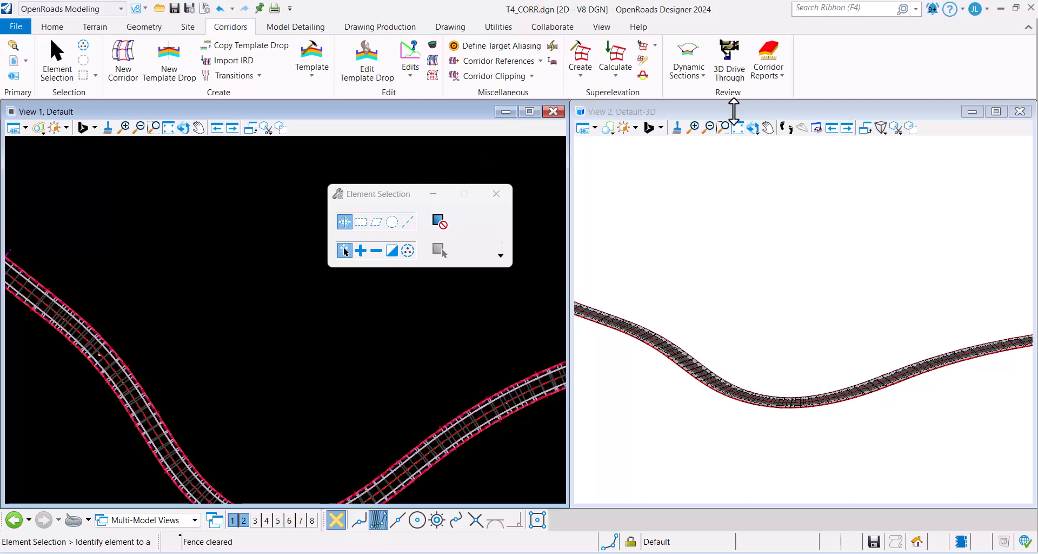
Rotate the 3D view and examine the pavement, kerbs and footpaths at the end of the corridor.
{"action": "left_click", "coordinate": [753, 127]}
{"action": "left_click", "coordinate": [784, 143]}
{"action": "left_click", "coordinate": [780, 303]}
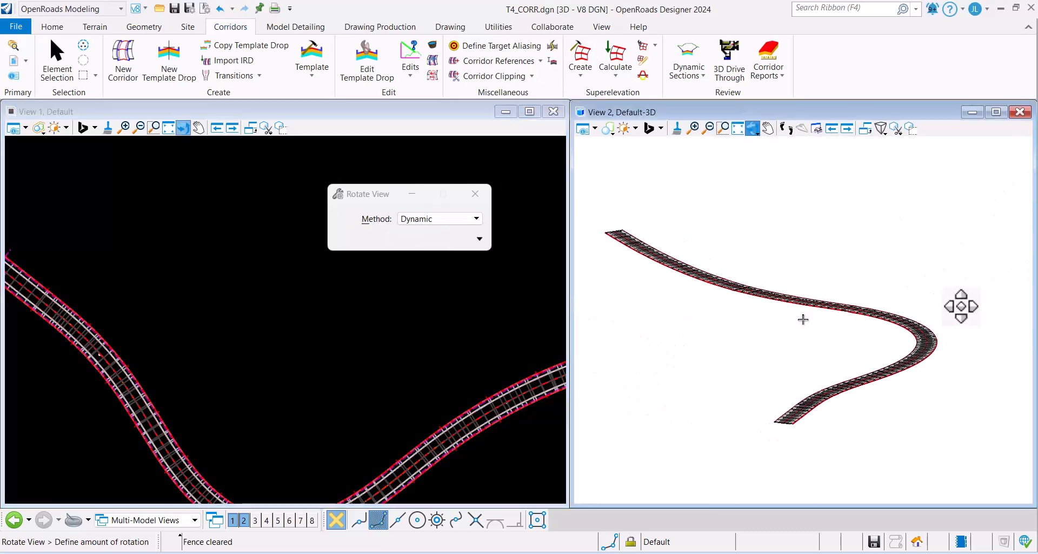
{"action": "left_click", "coordinate": [961, 305]}
{"action": "right_click", "coordinate": [777, 499]}
{"action": "scroll", "coordinate": [806, 410], "scroll_direction": "up", "scroll_amount": 10}
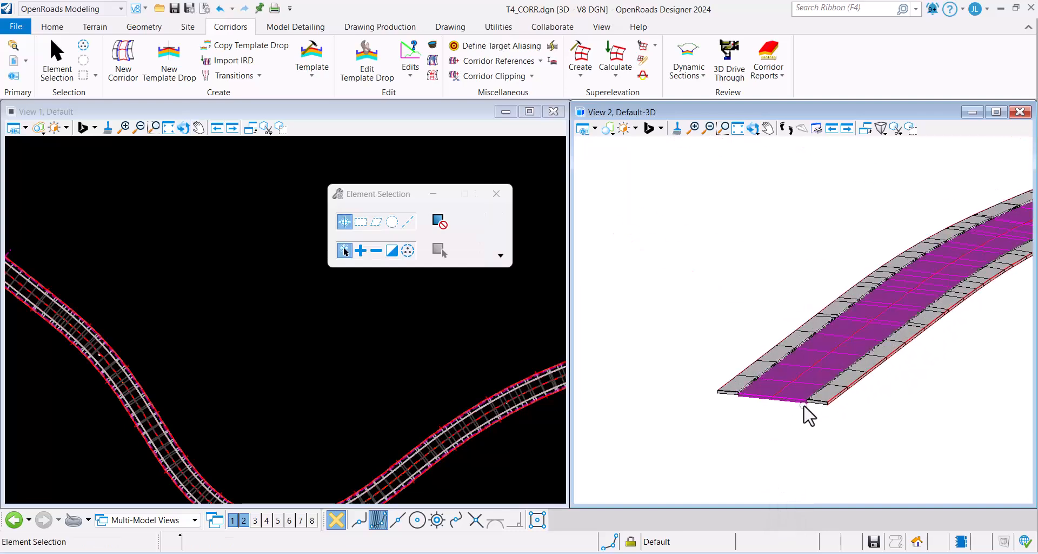
{"action": "scroll", "coordinate": [829, 405], "scroll_direction": "down", "scroll_amount": 8}
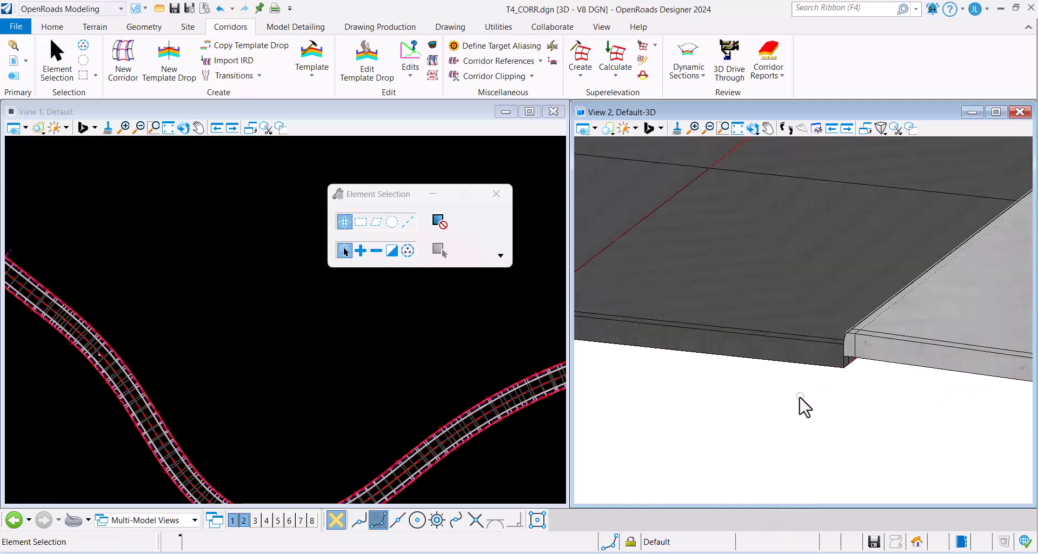
{"action": "middle_click_drag", "start_coordinate": [716, 413], "coordinate": [874, 399]}
{"action": "scroll", "coordinate": [304, 327], "scroll_direction": "down", "scroll_amount": 3}
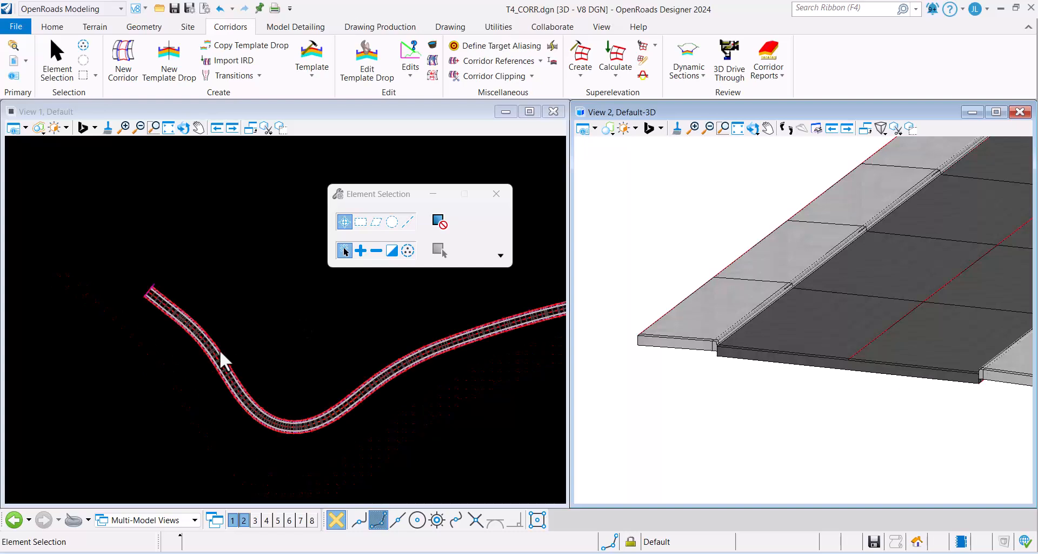
Open a dynamic cross-section view of the T405 corridor in View 3.
{"action": "scroll", "coordinate": [221, 354], "scroll_direction": "up", "scroll_amount": 2}
{"action": "middle_click_drag", "start_coordinate": [220, 352], "coordinate": [197, 312]}
{"action": "left_click", "coordinate": [273, 293]}
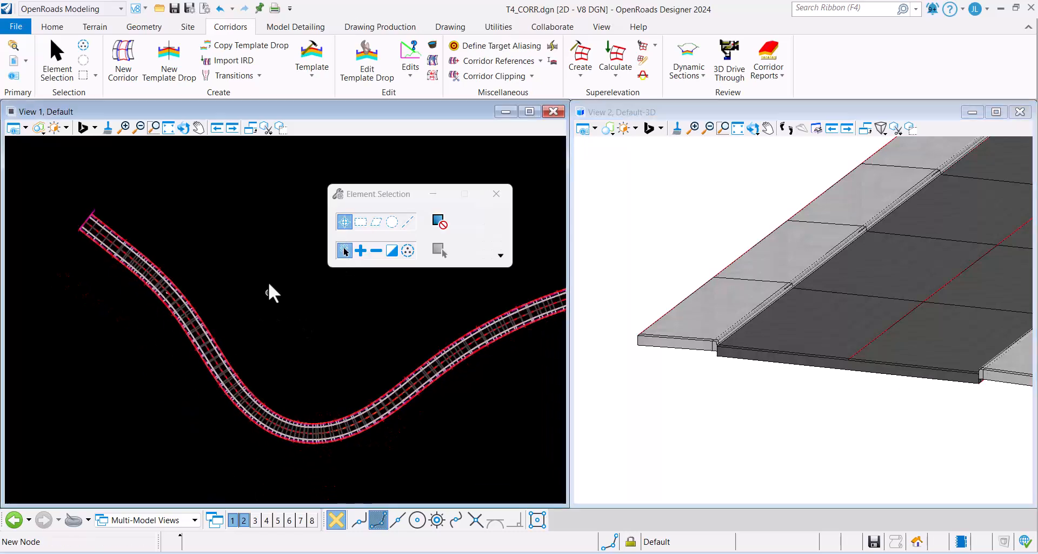
{"action": "left_click", "coordinate": [688, 73]}
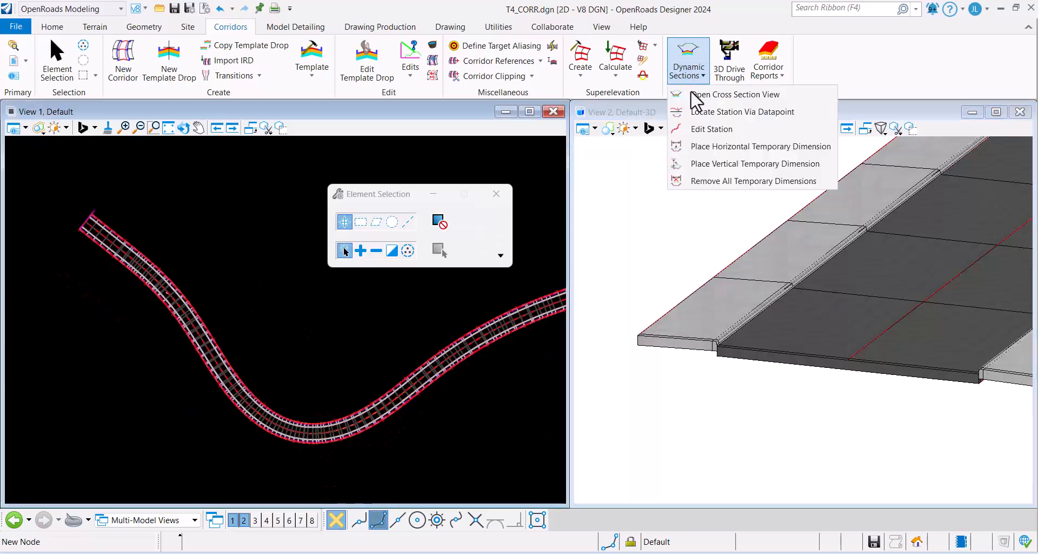
{"action": "left_click", "coordinate": [698, 100]}
{"action": "scroll", "coordinate": [146, 238], "scroll_direction": "up", "scroll_amount": 1}
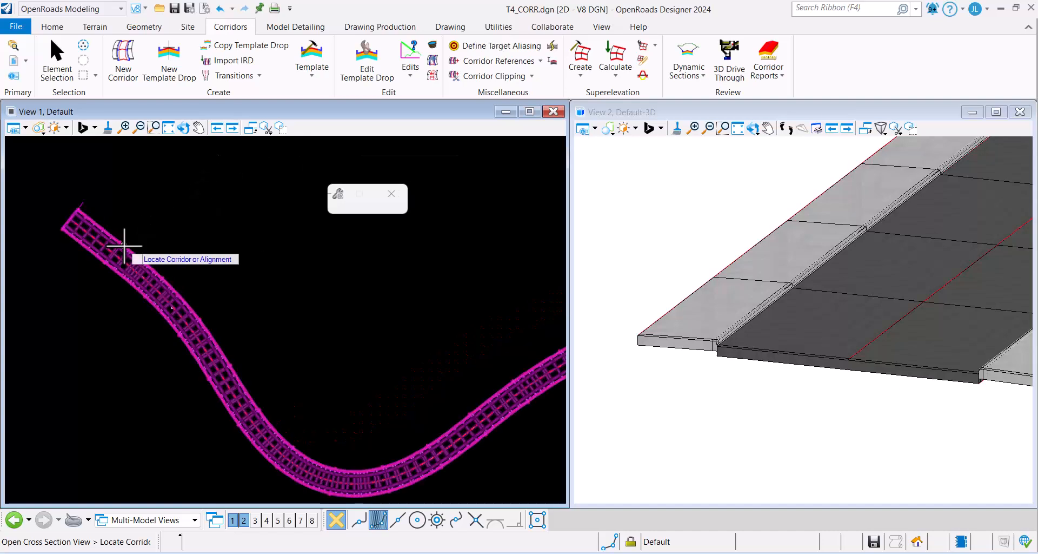
{"action": "left_click", "coordinate": [125, 234]}
{"action": "left_click", "coordinate": [254, 520]}
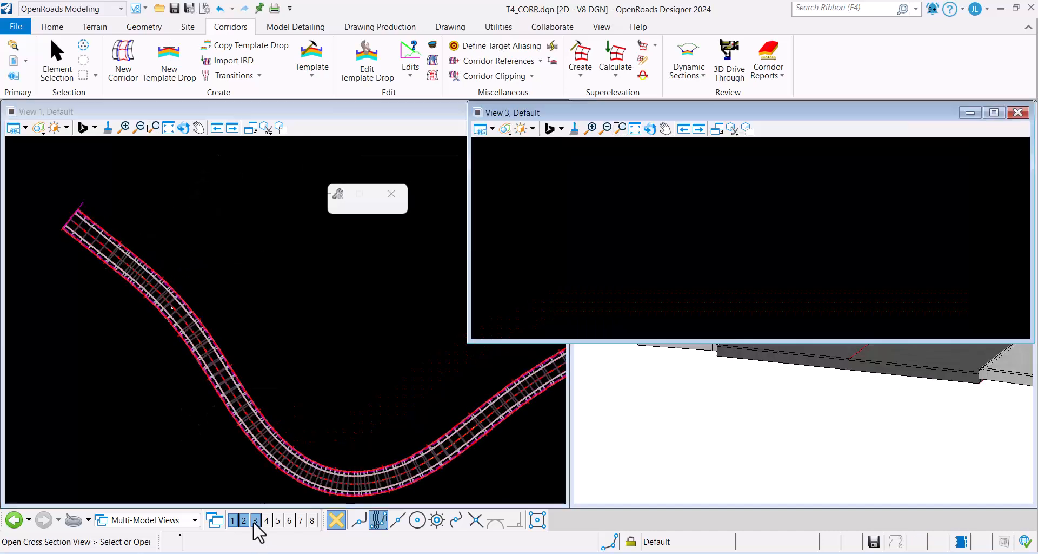
{"action": "left_click", "coordinate": [733, 241]}
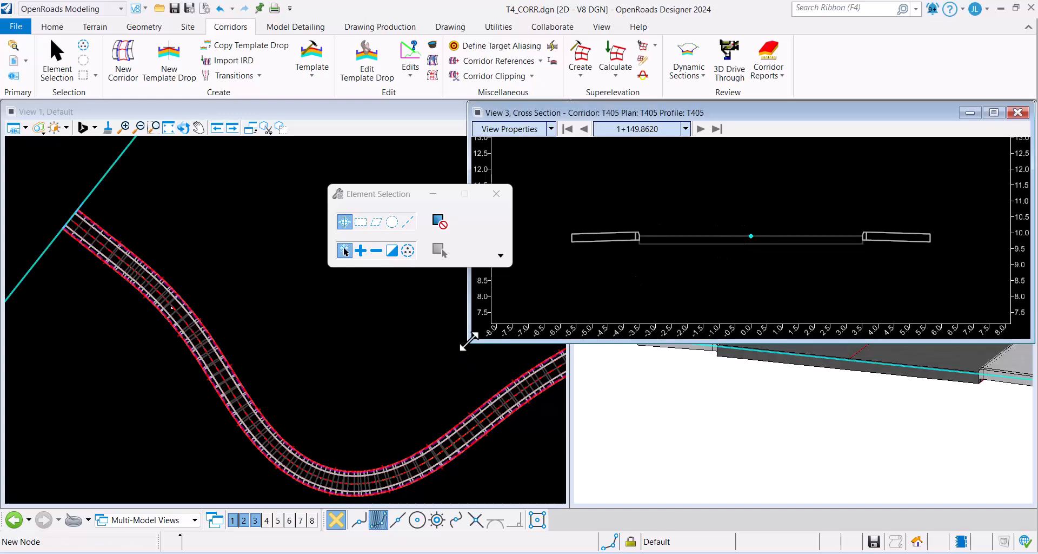
Narrow the cross-section window, move it below the 3D corridor model, and advance the section to station 1+160.0000.
{"action": "left_click_drag", "start_coordinate": [469, 340], "coordinate": [565, 343]}
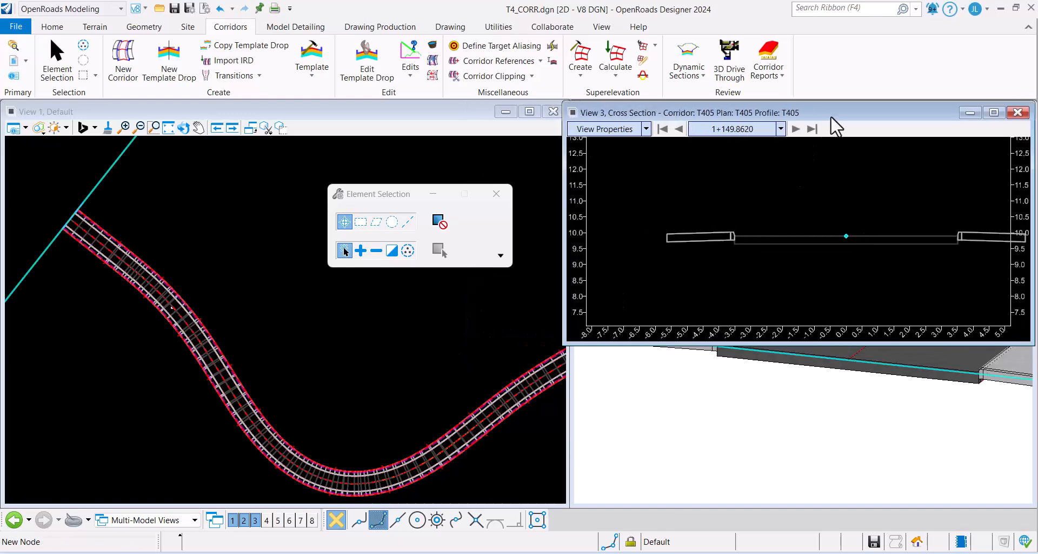
{"action": "left_click_drag", "start_coordinate": [831, 117], "coordinate": [855, 338]}
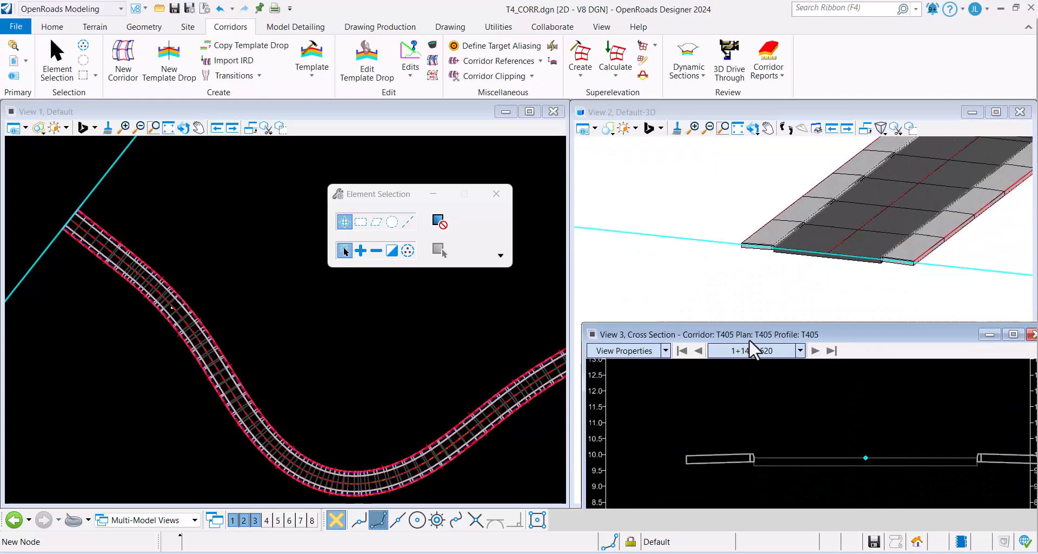
{"action": "left_click", "coordinate": [815, 351]}
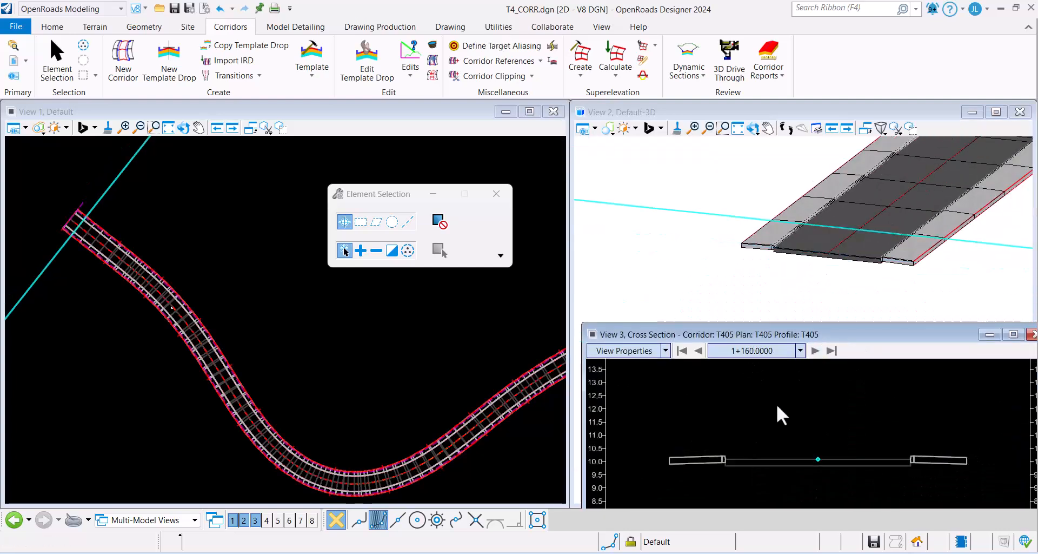
{"action": "scroll", "coordinate": [279, 312], "scroll_direction": "up", "scroll_amount": 1}
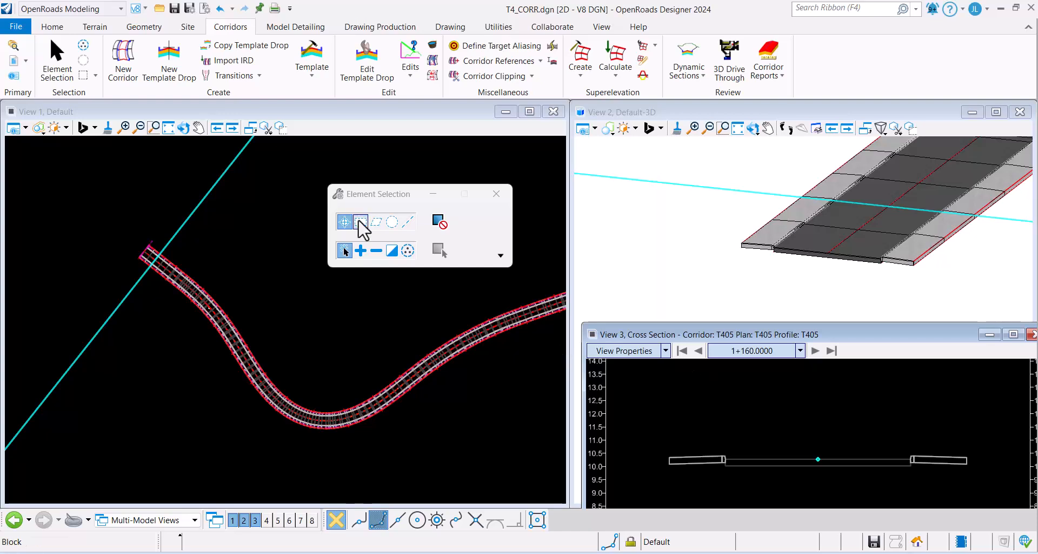
Attach T4_SUPER.dgn as a reference to the corridor file using the Coincident World attachment method.
{"action": "left_click", "coordinate": [376, 319]}
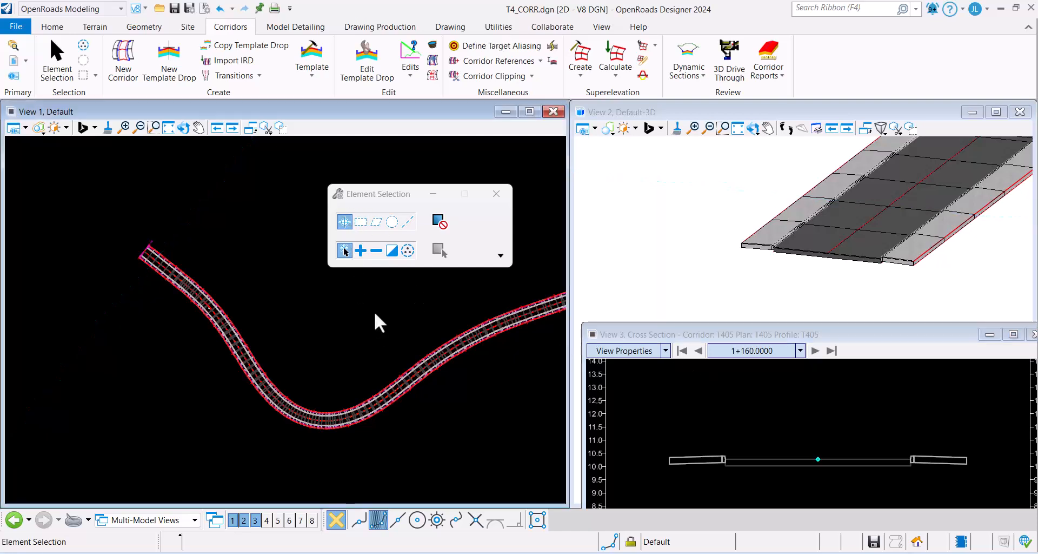
{"action": "left_click_drag", "start_coordinate": [389, 182], "coordinate": [460, 177]}
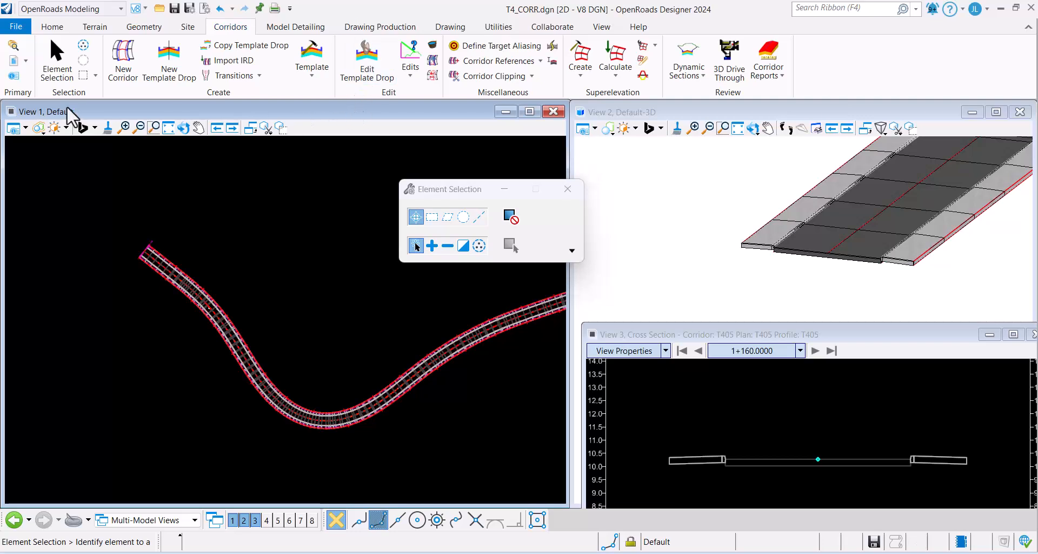
{"action": "left_click", "coordinate": [14, 65]}
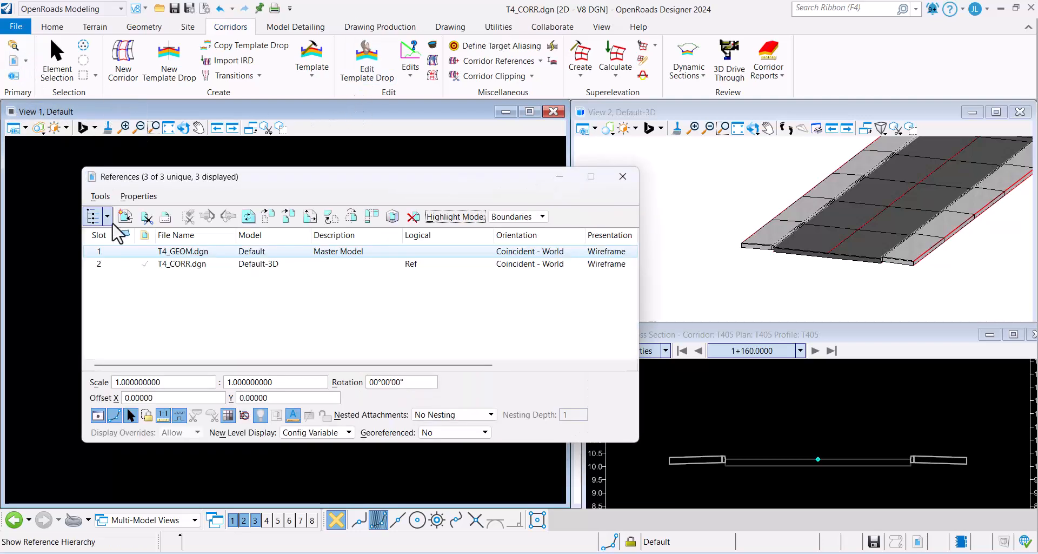
{"action": "left_click", "coordinate": [118, 216]}
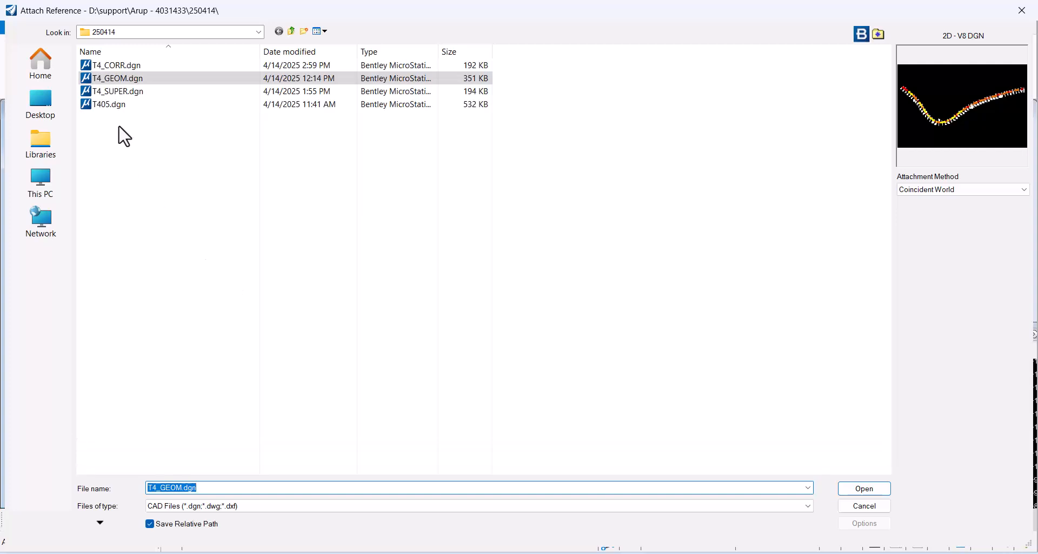
{"action": "key", "text": "Escape"}
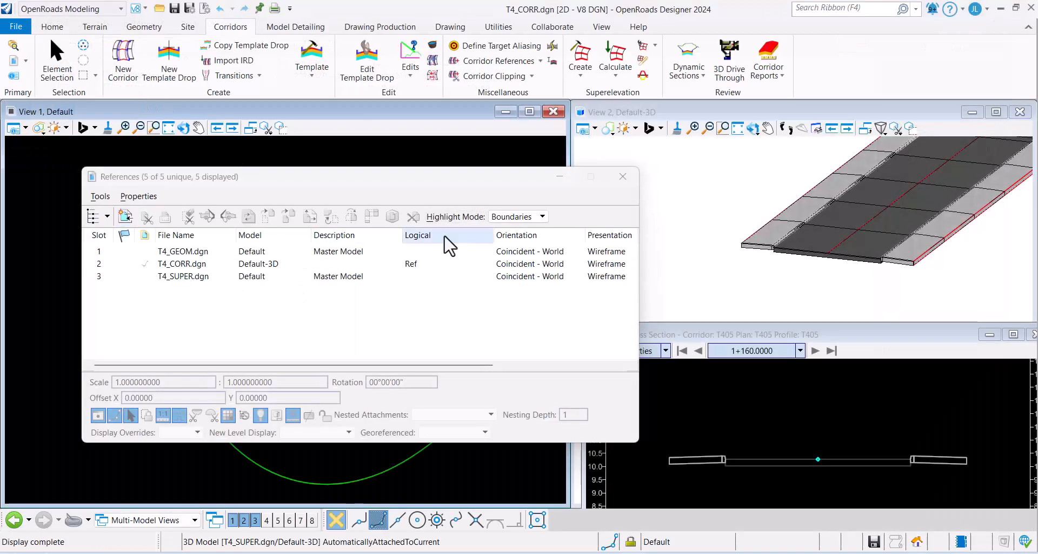
{"action": "left_click", "coordinate": [622, 177]}
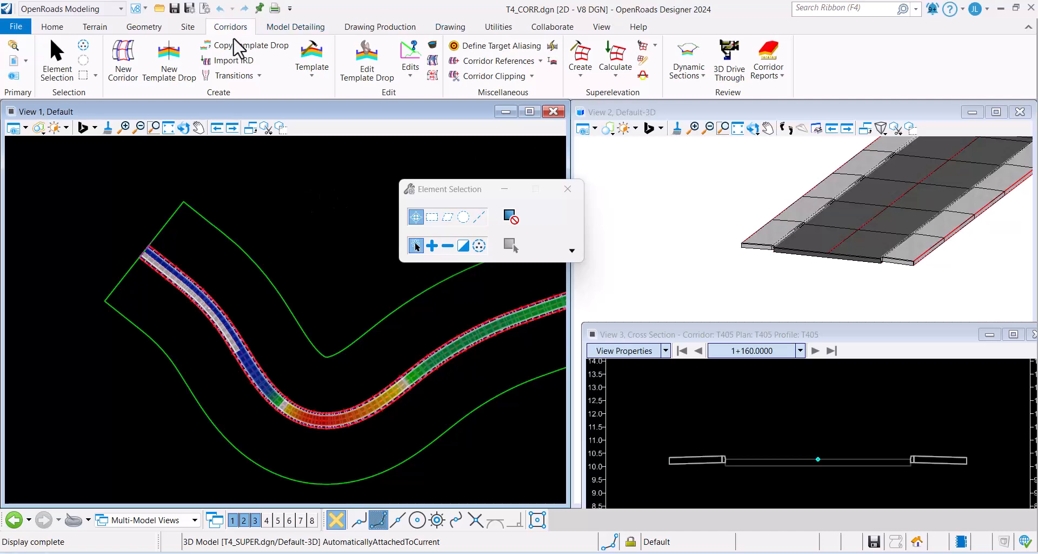
Assign the superelevation section surrounding the alignment to the T405 corridor, opening its lane and point associations.
{"action": "left_click", "coordinate": [617, 78]}
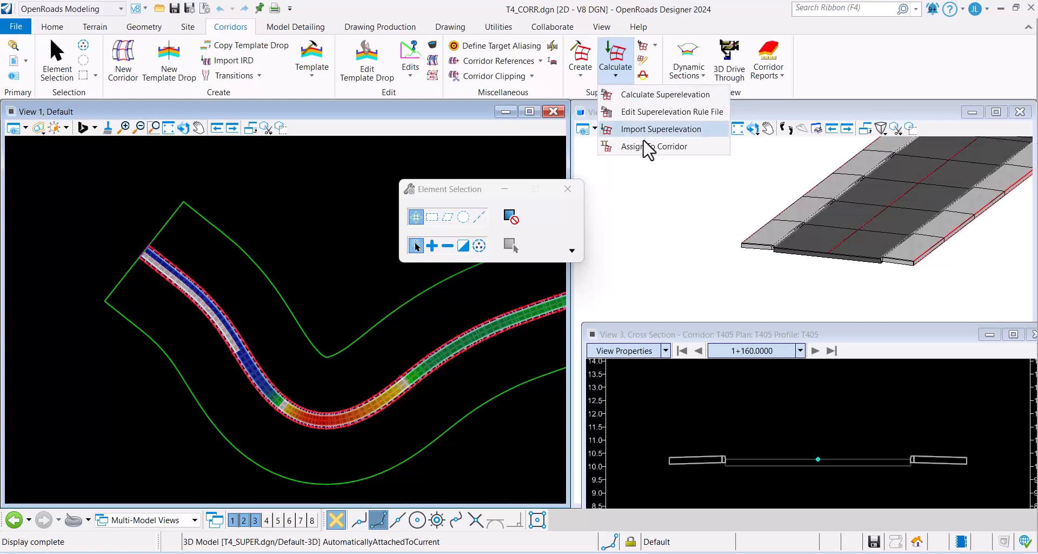
{"action": "left_click", "coordinate": [651, 146]}
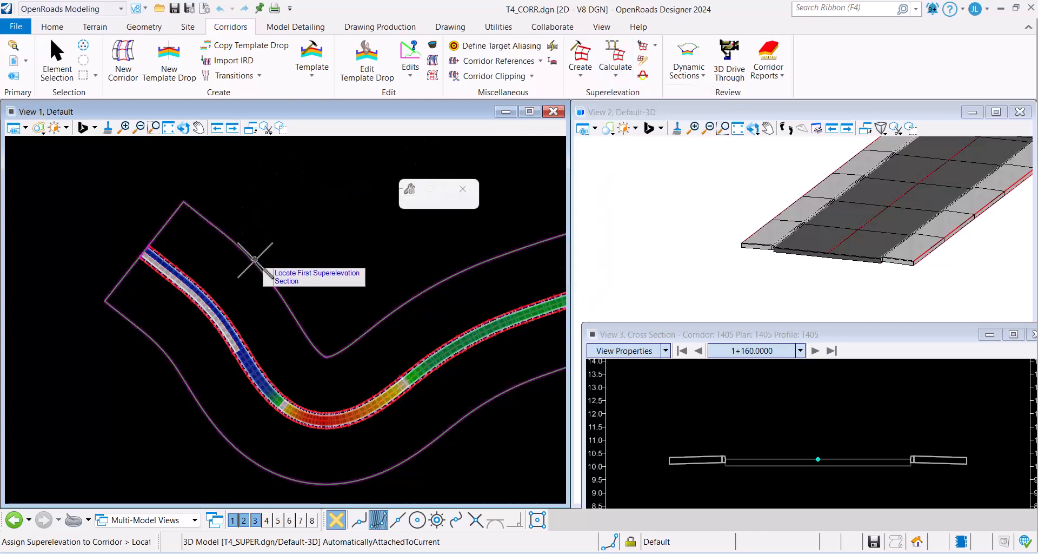
{"action": "left_click", "coordinate": [256, 259]}
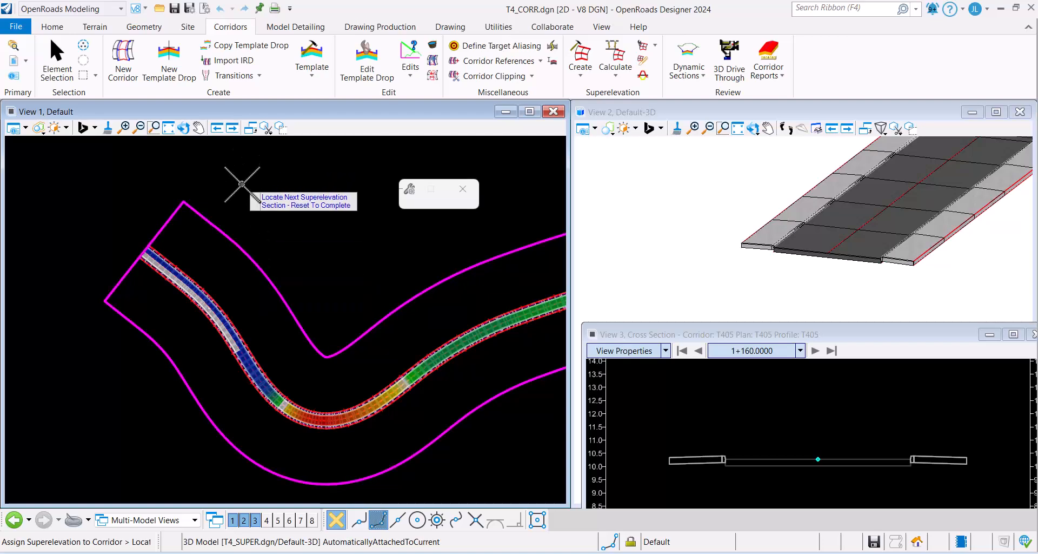
{"action": "right_click", "coordinate": [242, 183]}
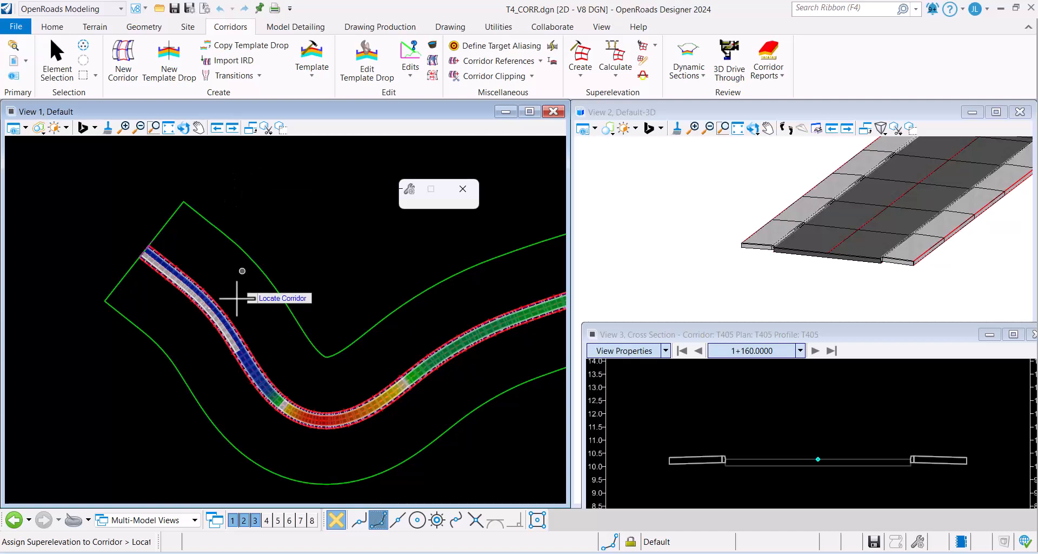
{"action": "scroll", "coordinate": [234, 306], "scroll_direction": "up", "scroll_amount": 3}
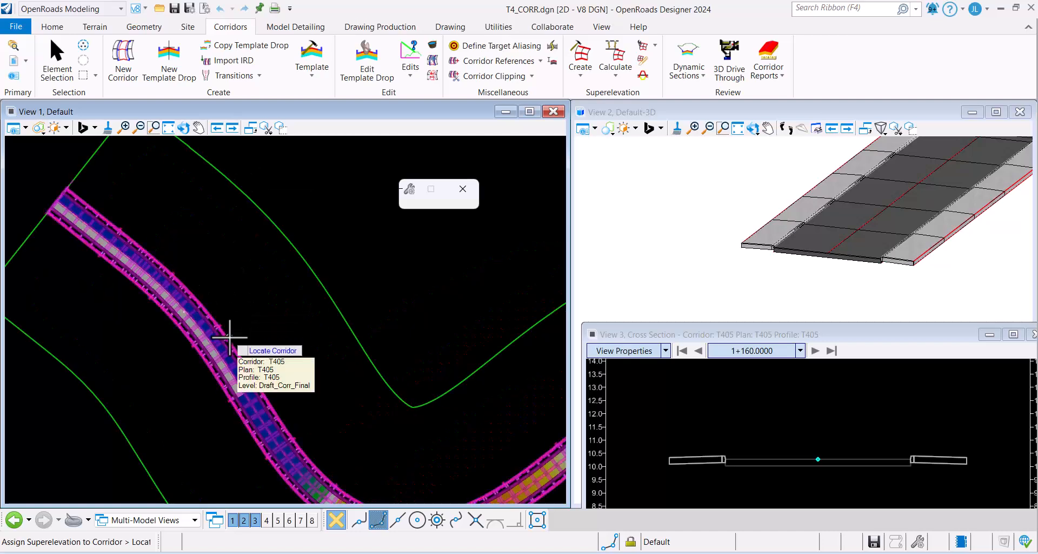
{"action": "left_click", "coordinate": [231, 343]}
{"action": "left_click_drag", "start_coordinate": [412, 333], "coordinate": [295, 143]}
{"action": "left_click_drag", "start_coordinate": [464, 265], "coordinate": [767, 386]}
{"action": "left_click", "coordinate": [406, 200]}
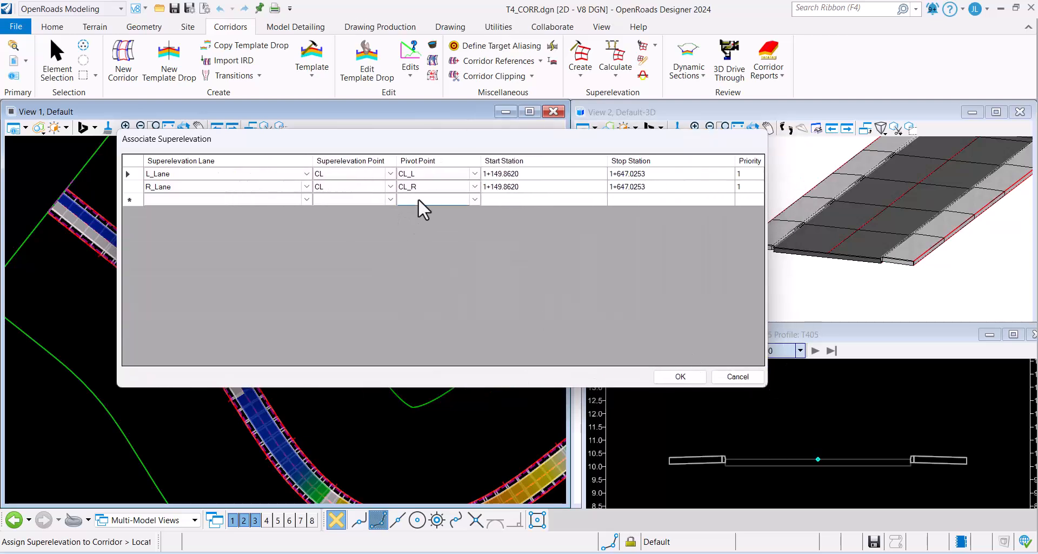
Associate L_Lane with superelevation point CL_L and pivot point CL.
{"action": "left_click", "coordinate": [387, 172]}
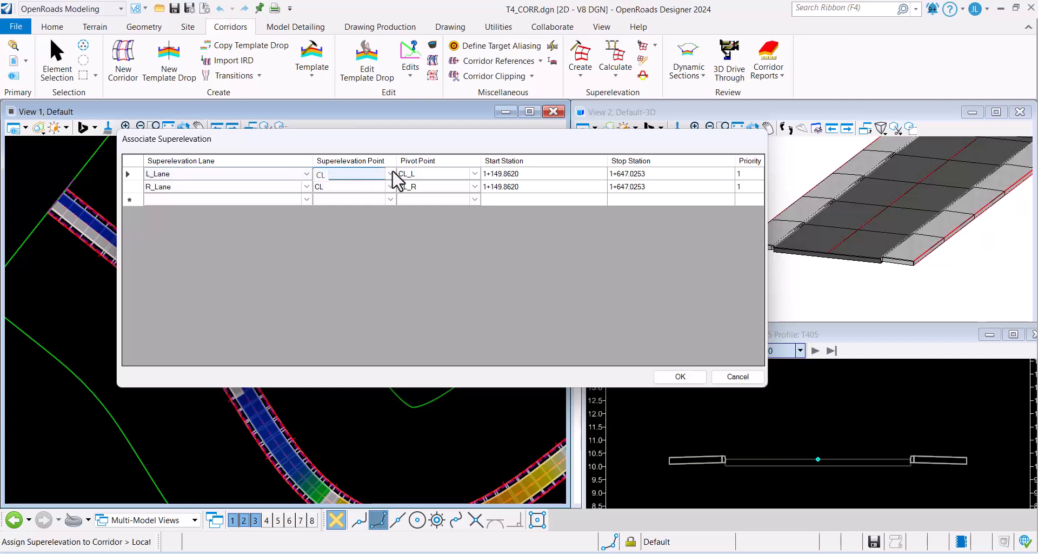
{"action": "left_click", "coordinate": [390, 173]}
{"action": "left_click", "coordinate": [381, 194]}
{"action": "left_click", "coordinate": [457, 176]}
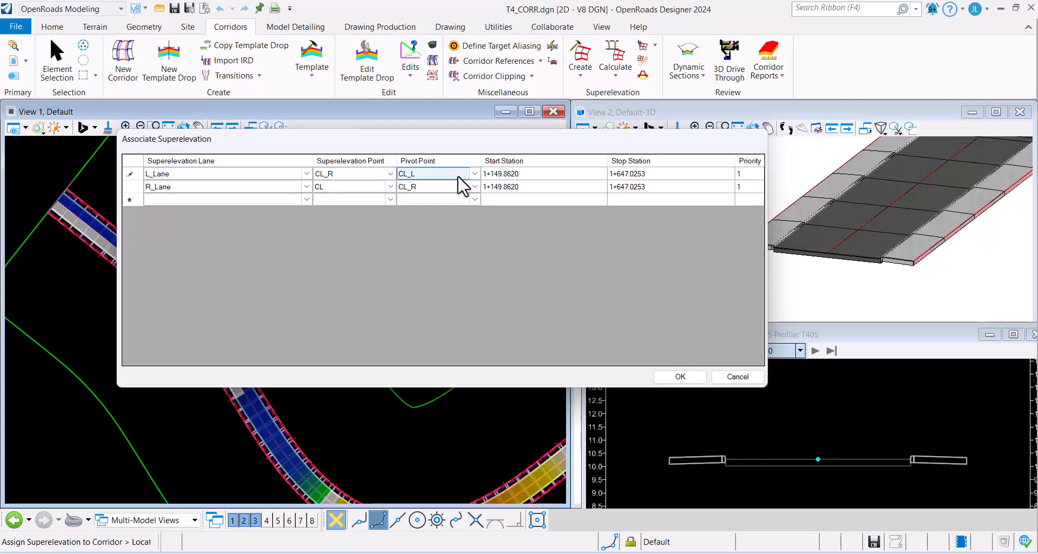
{"action": "left_click", "coordinate": [475, 173]}
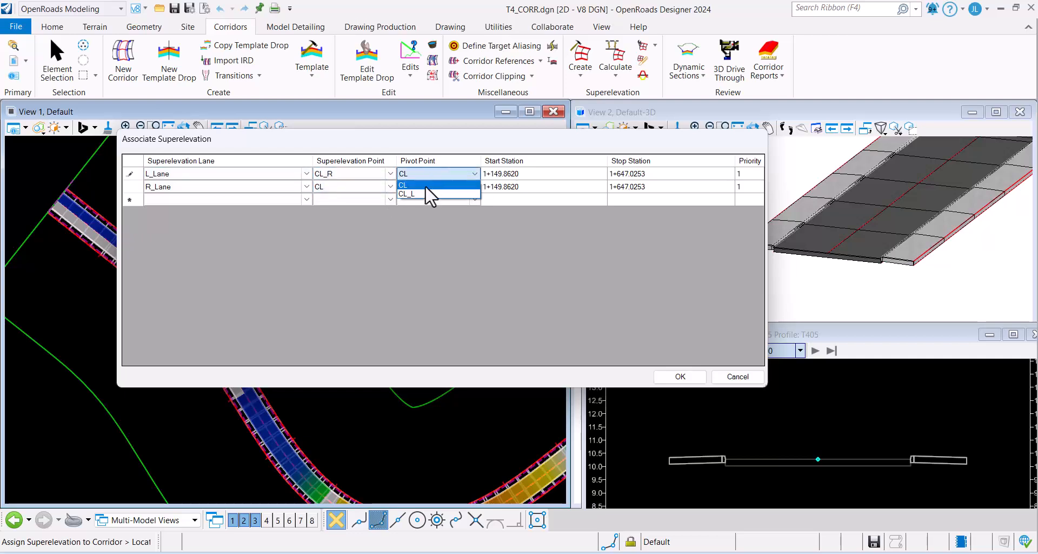
{"action": "left_click", "coordinate": [425, 186]}
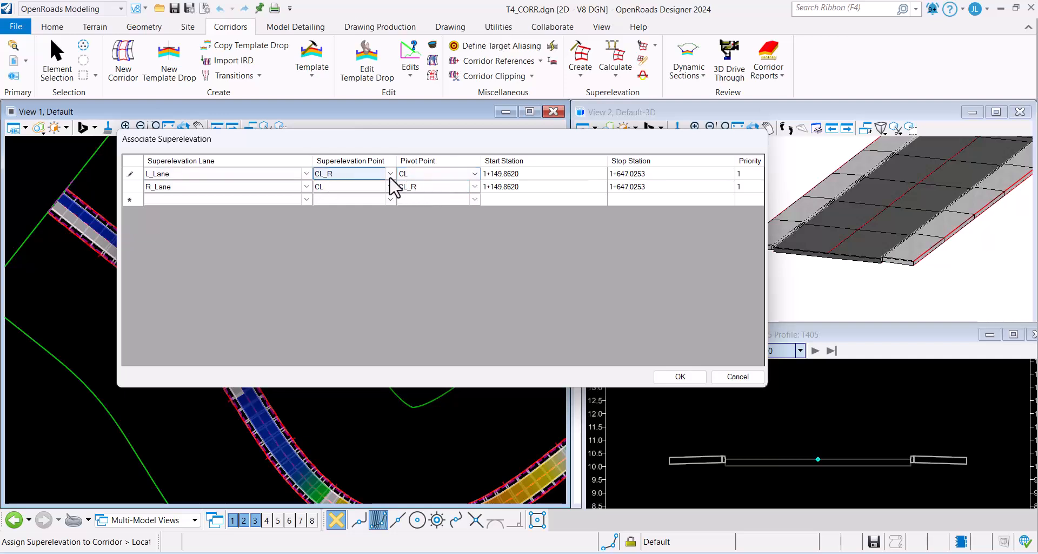
{"action": "left_click", "coordinate": [391, 175]}
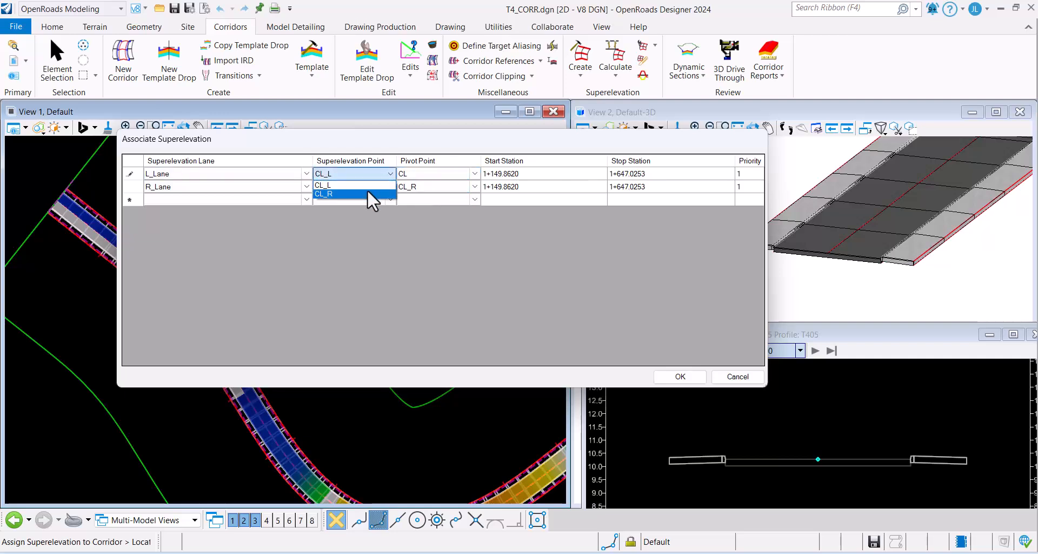
{"action": "left_click", "coordinate": [371, 187]}
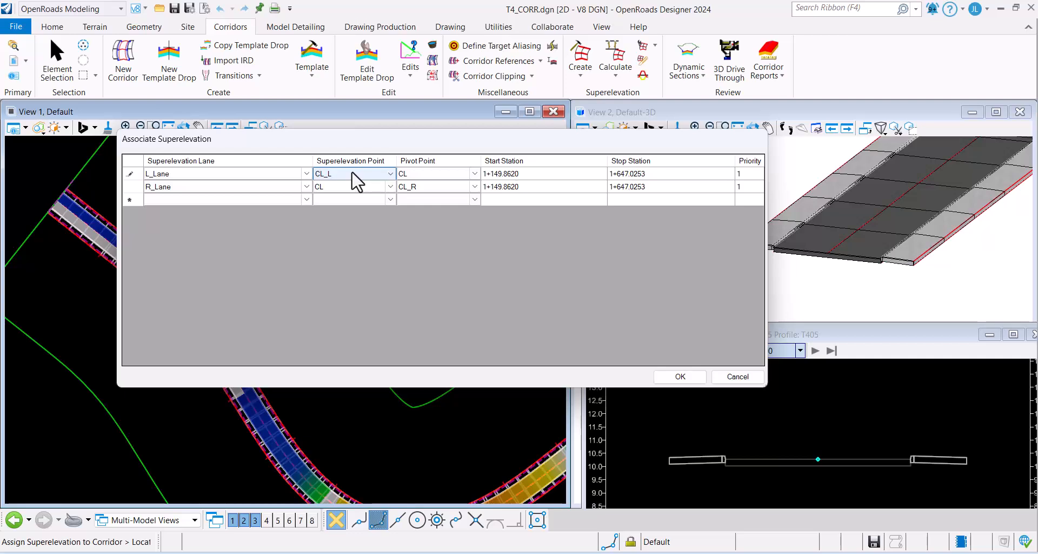
Associate R_Lane with superelevation point CL_R and pivot point CL, and apply the superelevation to the corridor.
{"action": "left_click", "coordinate": [390, 189]}
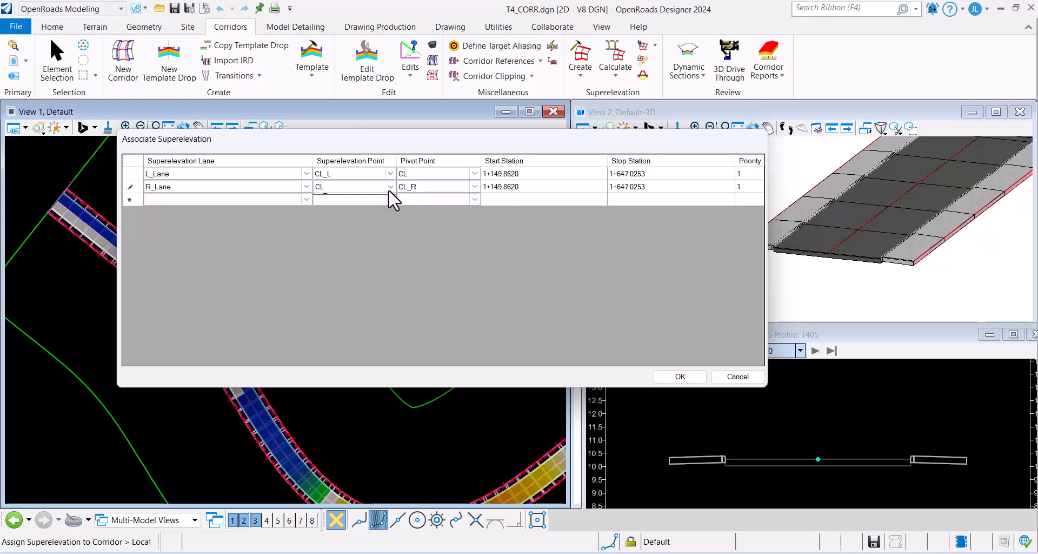
{"action": "left_click", "coordinate": [376, 212]}
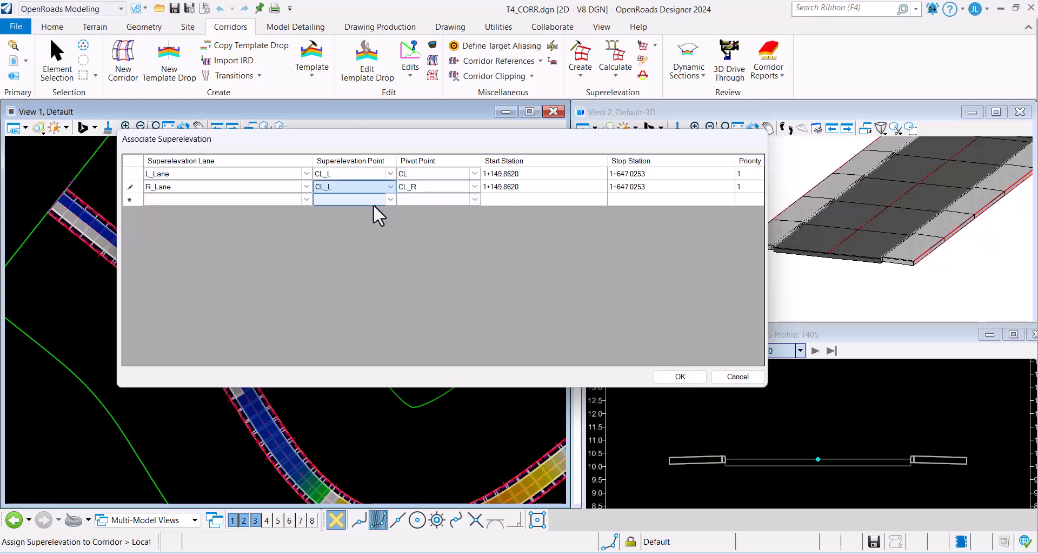
{"action": "left_click", "coordinate": [475, 187]}
{"action": "left_click", "coordinate": [388, 190]}
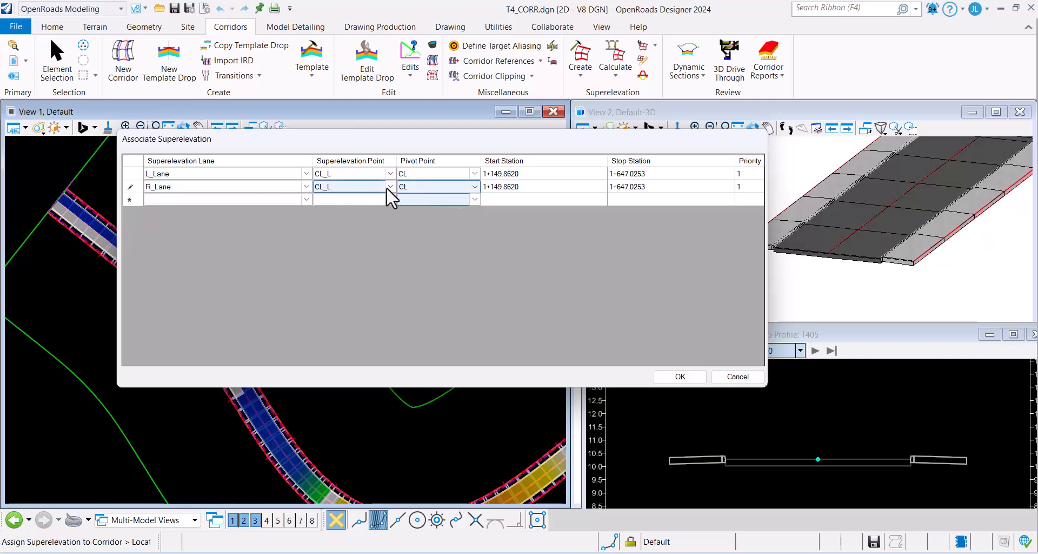
{"action": "left_click", "coordinate": [389, 189]}
{"action": "left_click", "coordinate": [378, 206]}
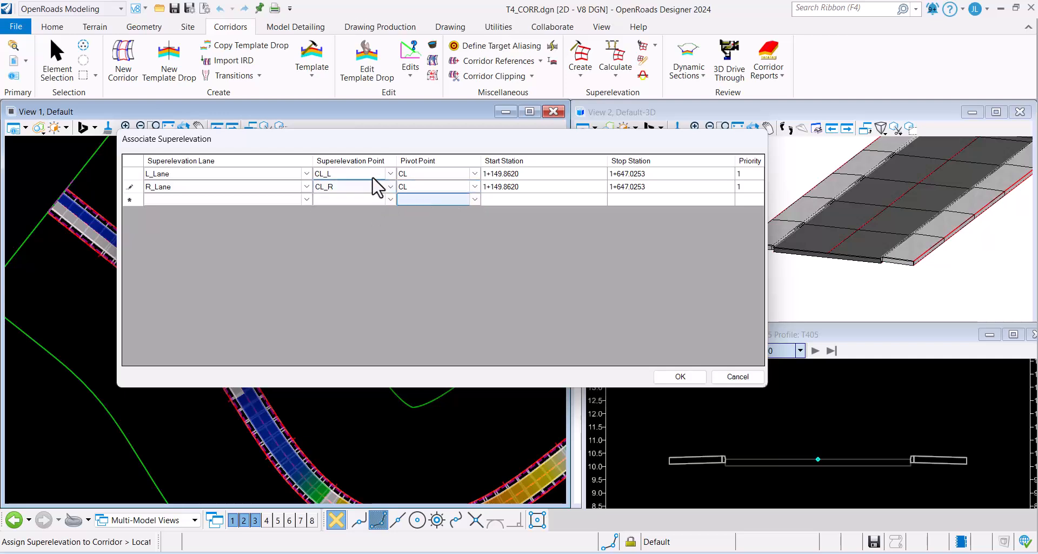
{"action": "left_click", "coordinate": [683, 376]}
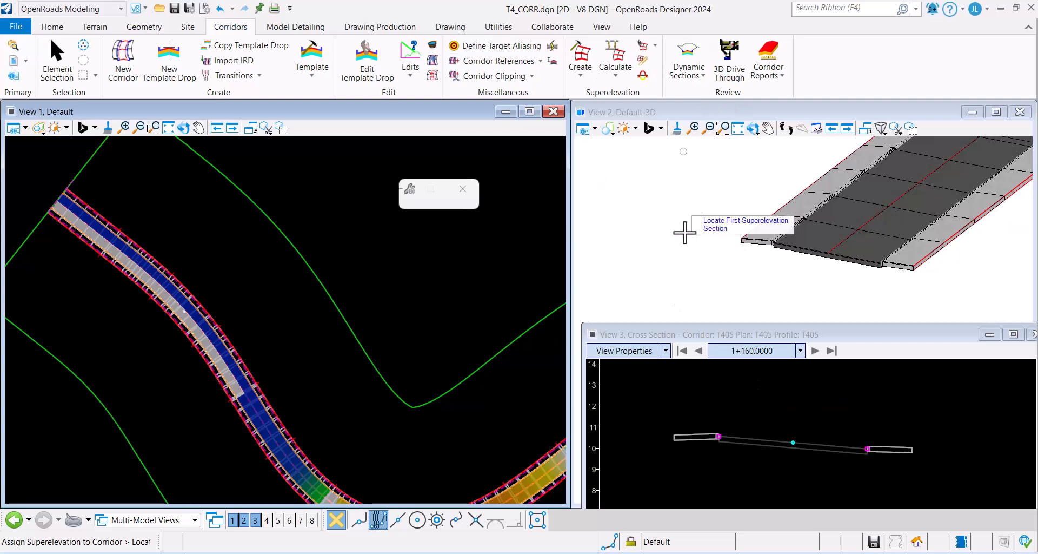
Advance the T405 cross section station by station to 1+215.0000 to examine the pavement crossfall.
{"action": "left_click", "coordinate": [816, 351]}
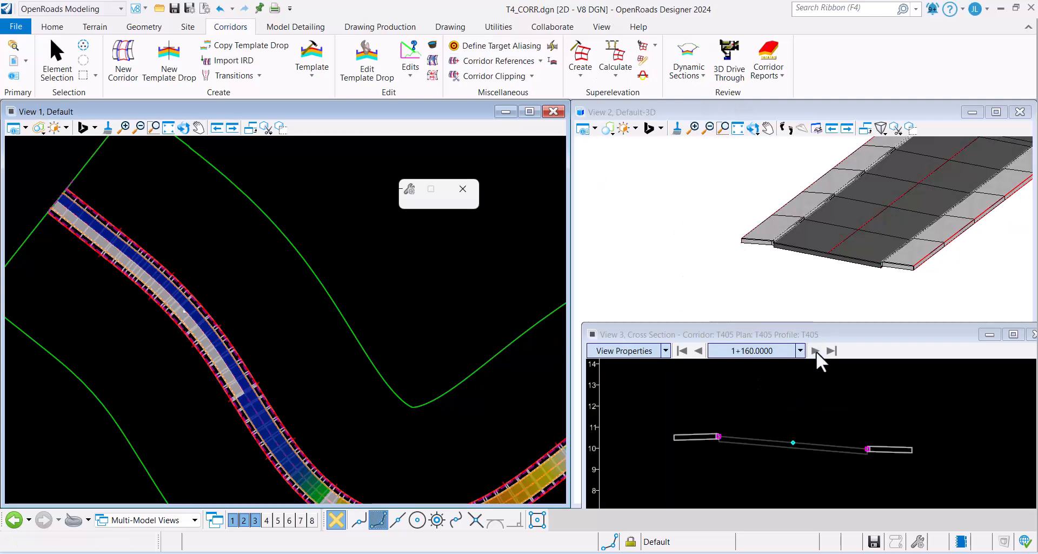
{"action": "left_click", "coordinate": [816, 352]}
{"action": "left_click", "coordinate": [815, 351]}
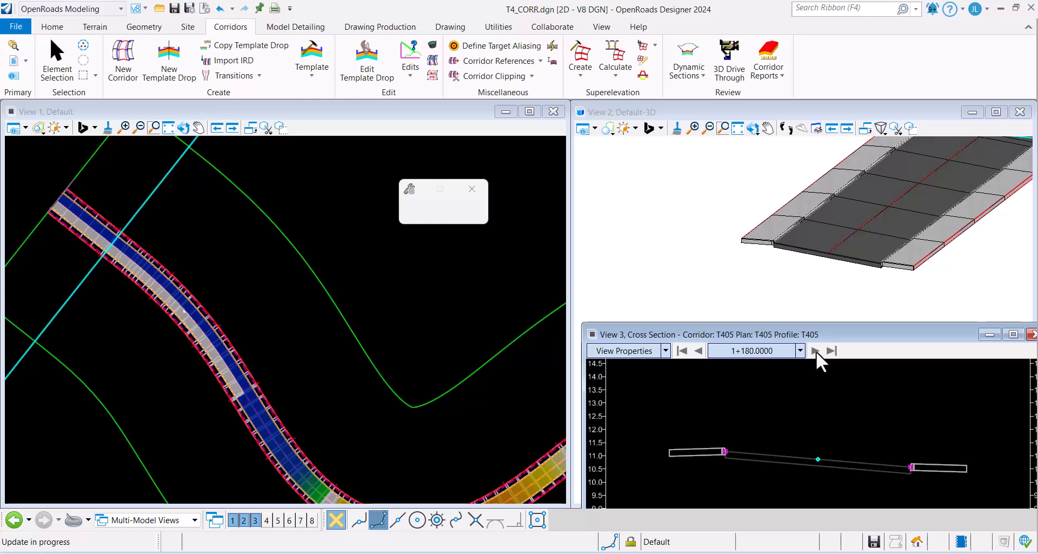
{"action": "left_click", "coordinate": [815, 351]}
{"action": "left_click", "coordinate": [816, 351]}
{"action": "left_click", "coordinate": [815, 351]}
{"action": "left_click", "coordinate": [815, 351]}
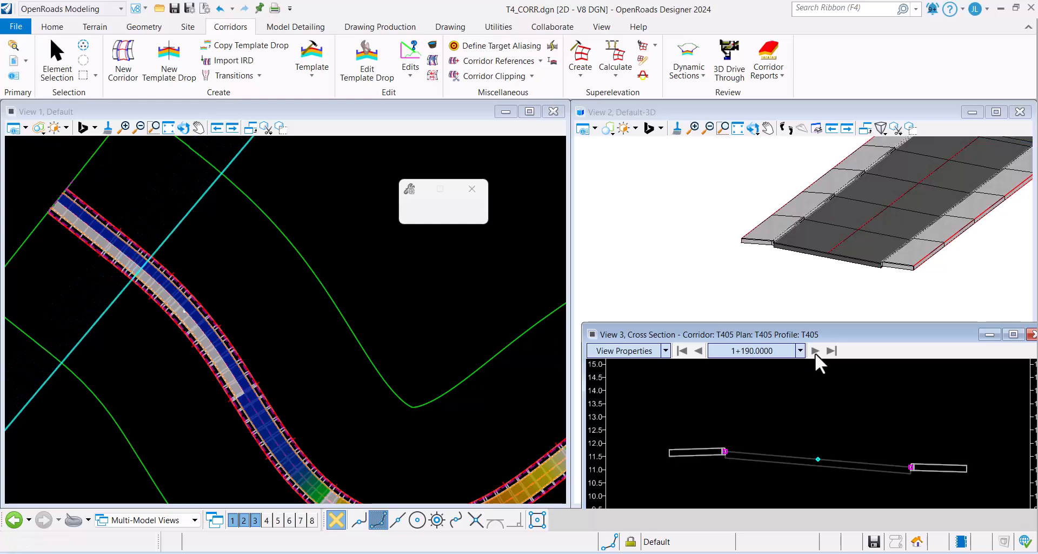
{"action": "left_click", "coordinate": [816, 351]}
{"action": "left_click", "coordinate": [816, 351]}
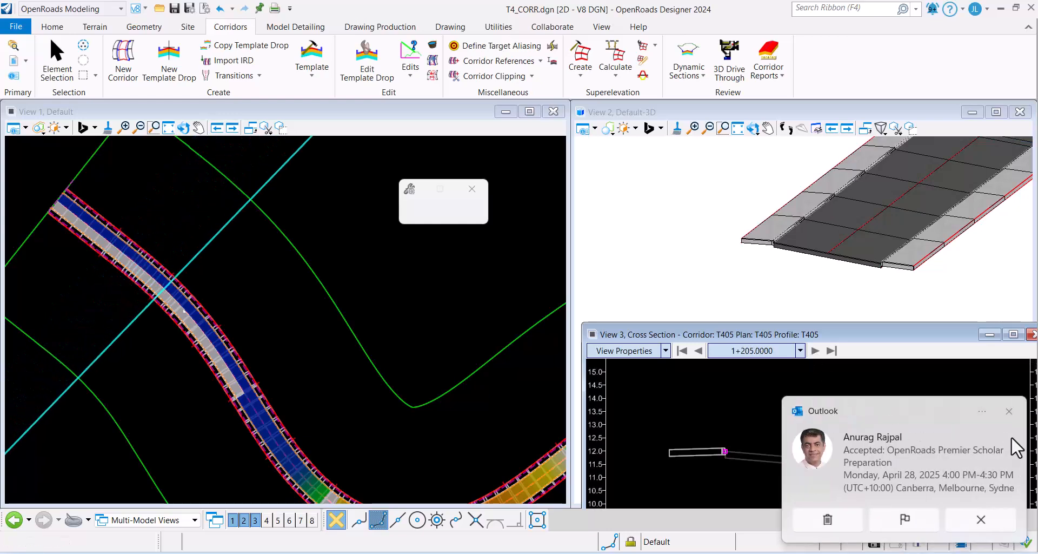
{"action": "left_click", "coordinate": [1015, 412]}
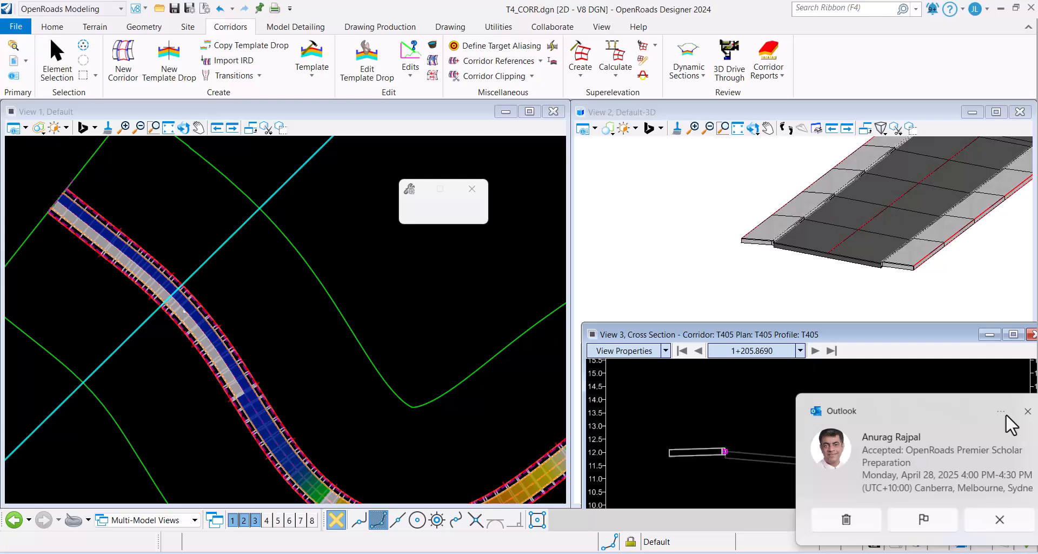
Move the cross-section window higher over the 3D model view and leave the superelevation assignment command.
{"action": "right_click", "coordinate": [744, 387]}
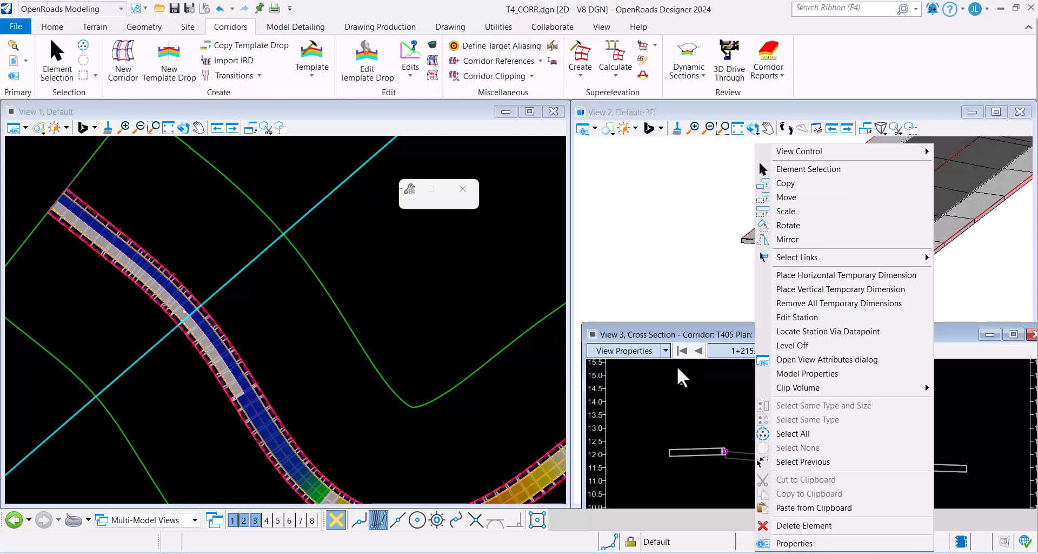
{"action": "left_click", "coordinate": [685, 338]}
{"action": "left_click_drag", "start_coordinate": [679, 332], "coordinate": [677, 299]}
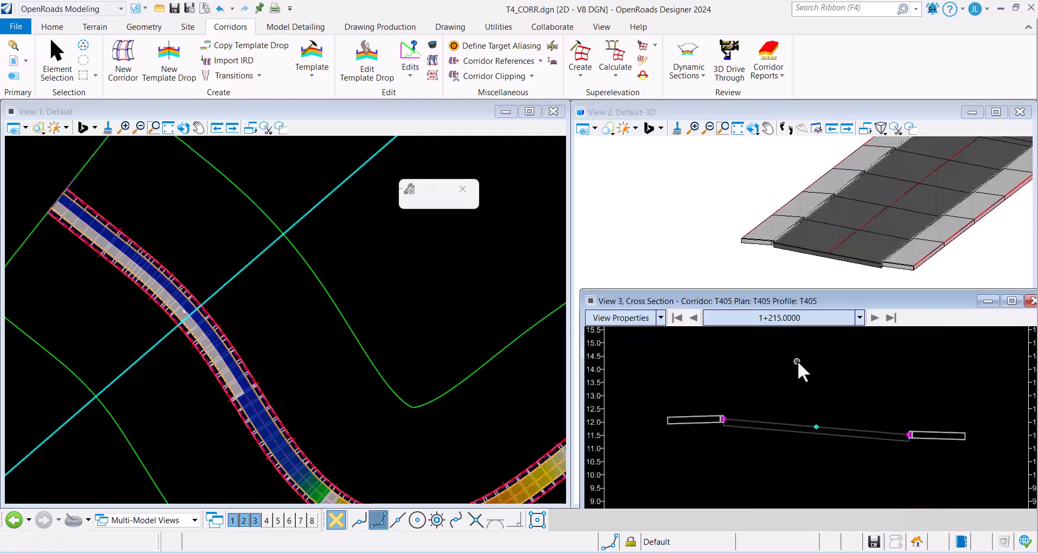
{"action": "key", "text": "Escape"}
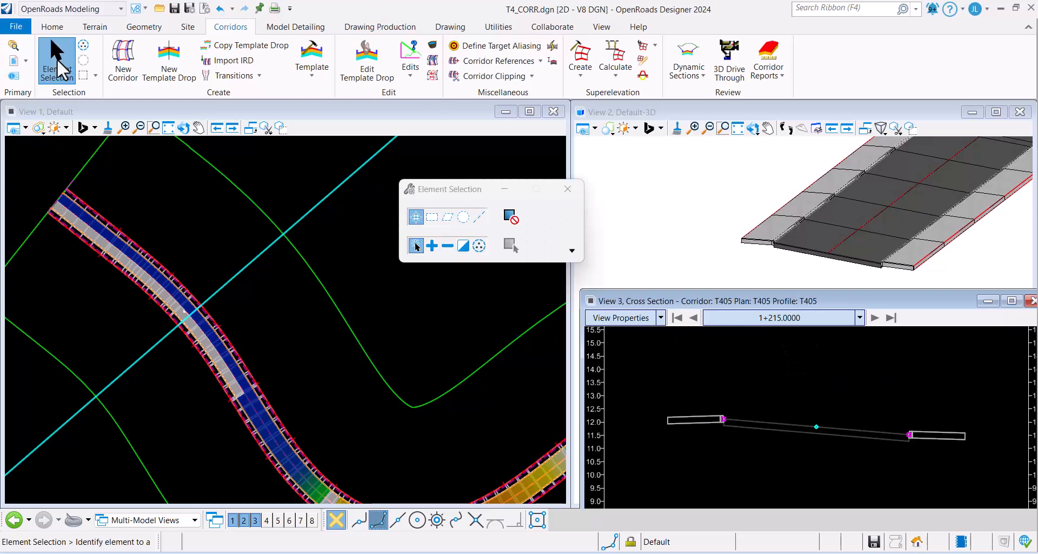
{"action": "right_click", "coordinate": [795, 378]}
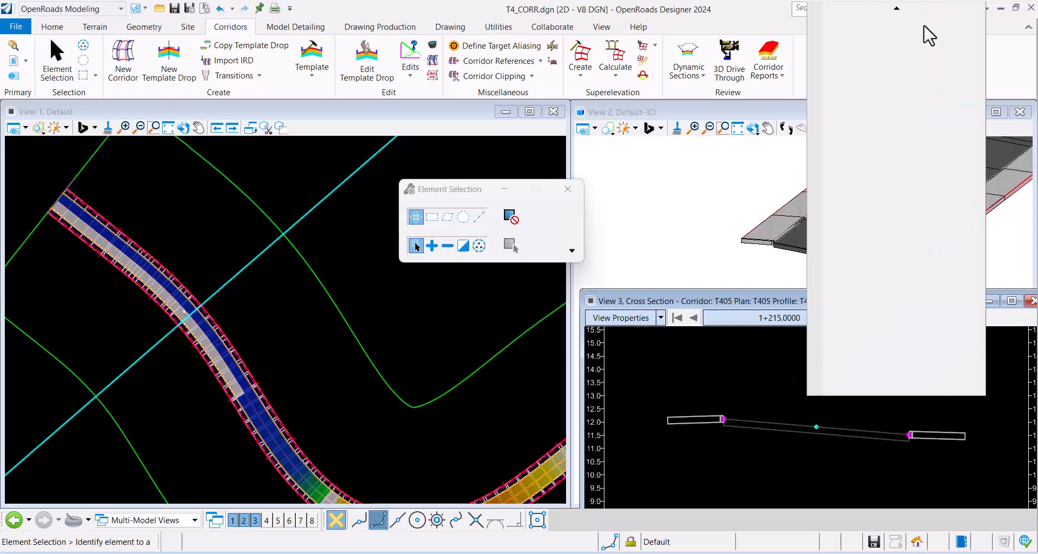
{"action": "key", "text": "Escape"}
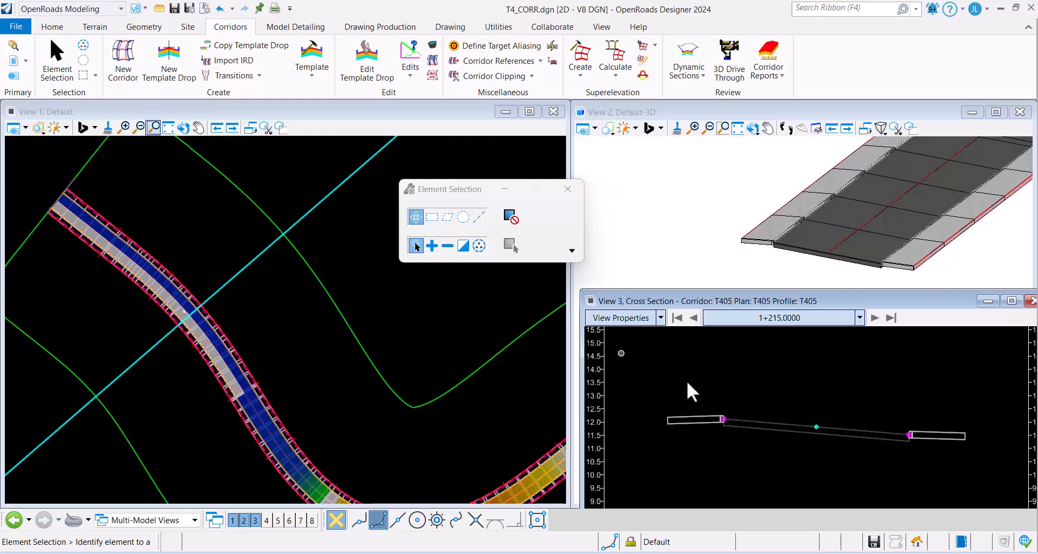
{"action": "scroll", "coordinate": [736, 378], "scroll_direction": "down", "scroll_amount": 4}
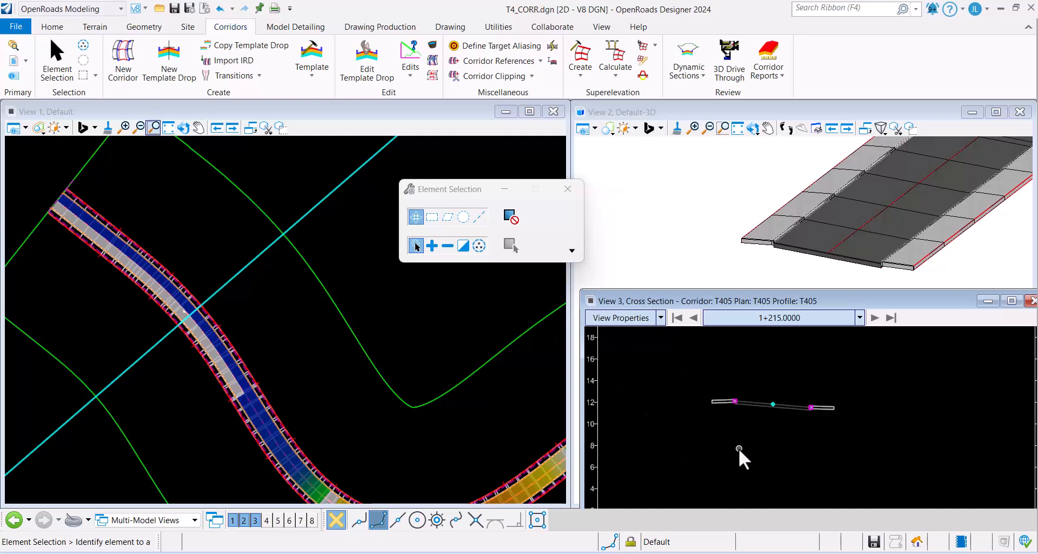
{"action": "right_click", "coordinate": [750, 440]}
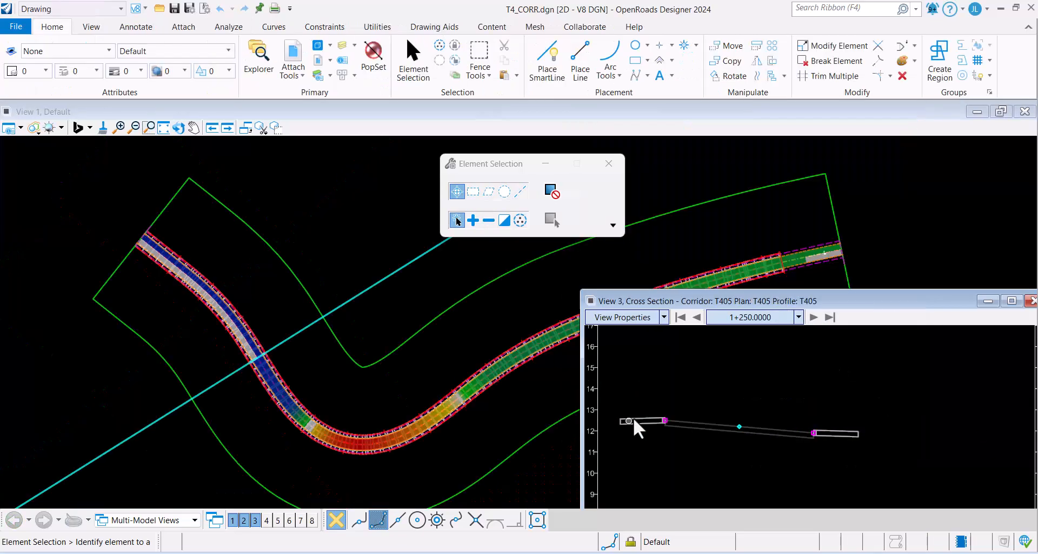
Examine the lanes, curbs and sidewalks in the T405 cross section at station 1+250.0000.
{"action": "scroll", "coordinate": [638, 429], "scroll_direction": "up", "scroll_amount": 5}
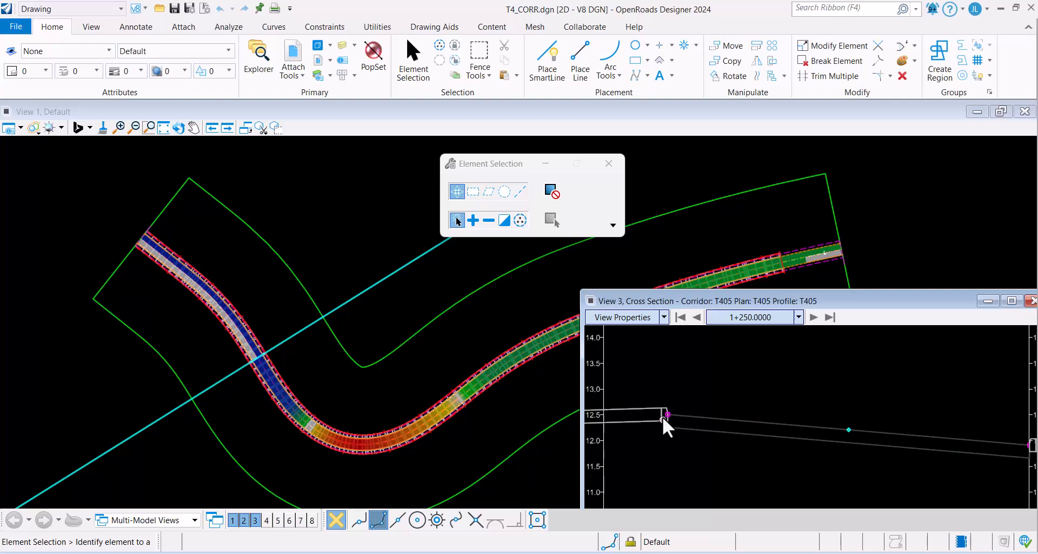
{"action": "middle_click_drag", "start_coordinate": [836, 387], "coordinate": [685, 378]}
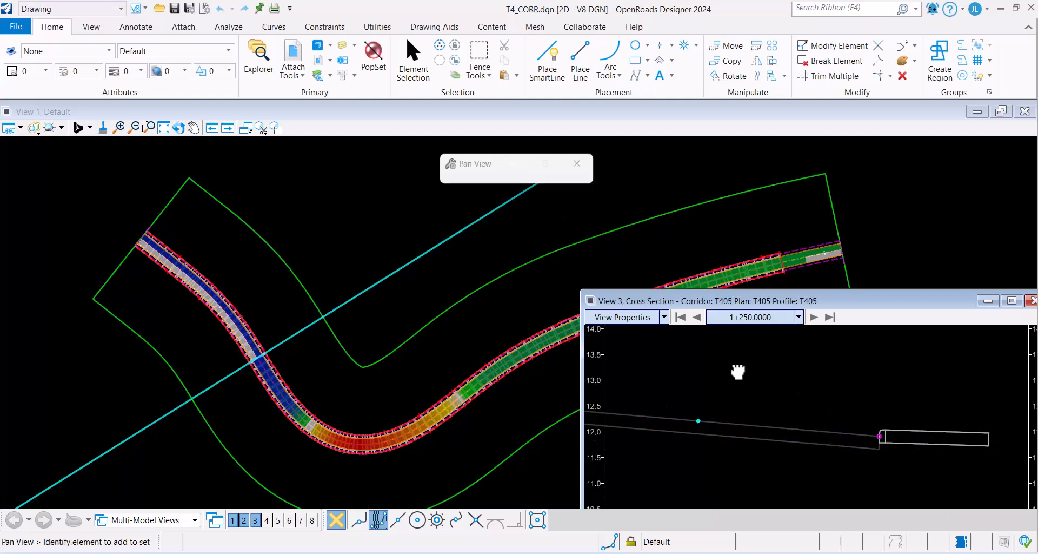
{"action": "scroll", "coordinate": [866, 378], "scroll_direction": "down", "scroll_amount": 4}
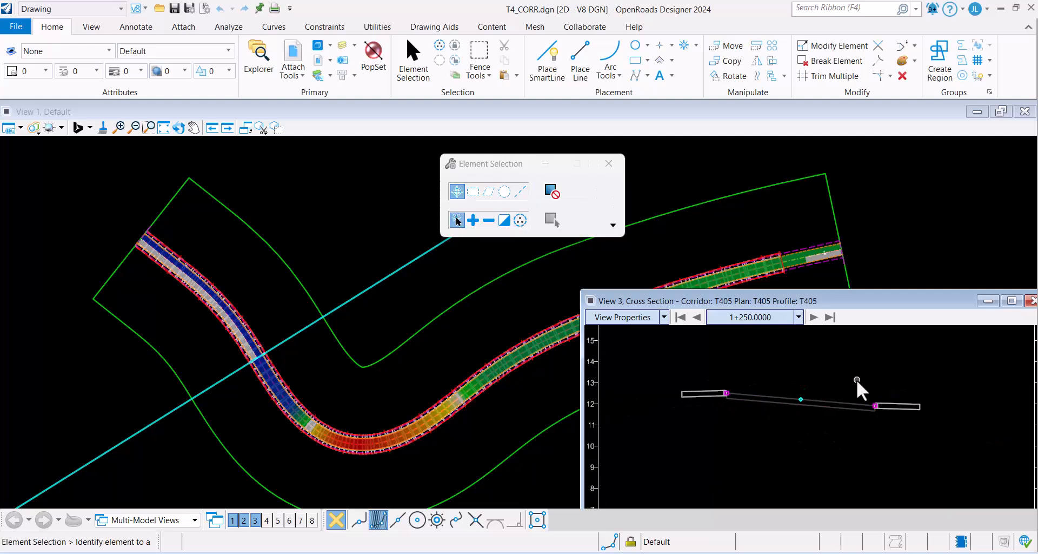
{"action": "scroll", "coordinate": [860, 388], "scroll_direction": "up", "scroll_amount": 1}
{"action": "middle_click_drag", "start_coordinate": [869, 395], "coordinate": [906, 394]}
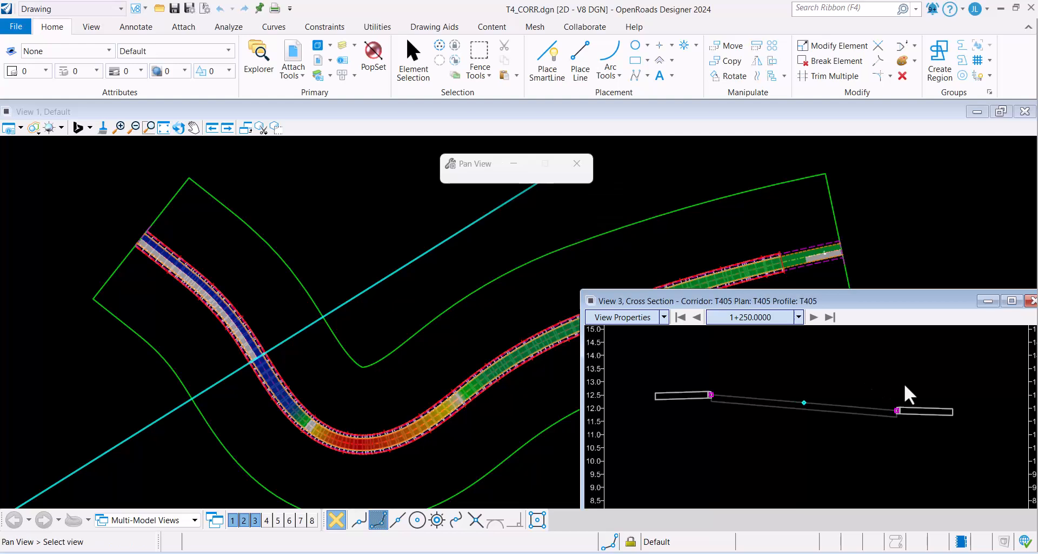
Enable the display of cut and fill graphics and values in the cross-section view and advance it to station 1+275.0000.
{"action": "left_click", "coordinate": [664, 317]}
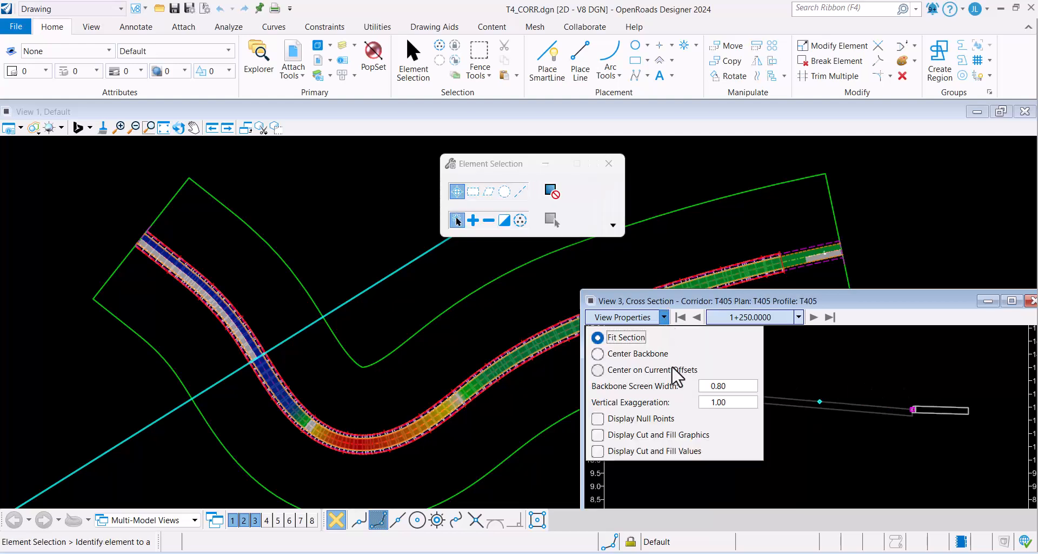
{"action": "left_click", "coordinate": [684, 439]}
{"action": "left_click", "coordinate": [683, 452]}
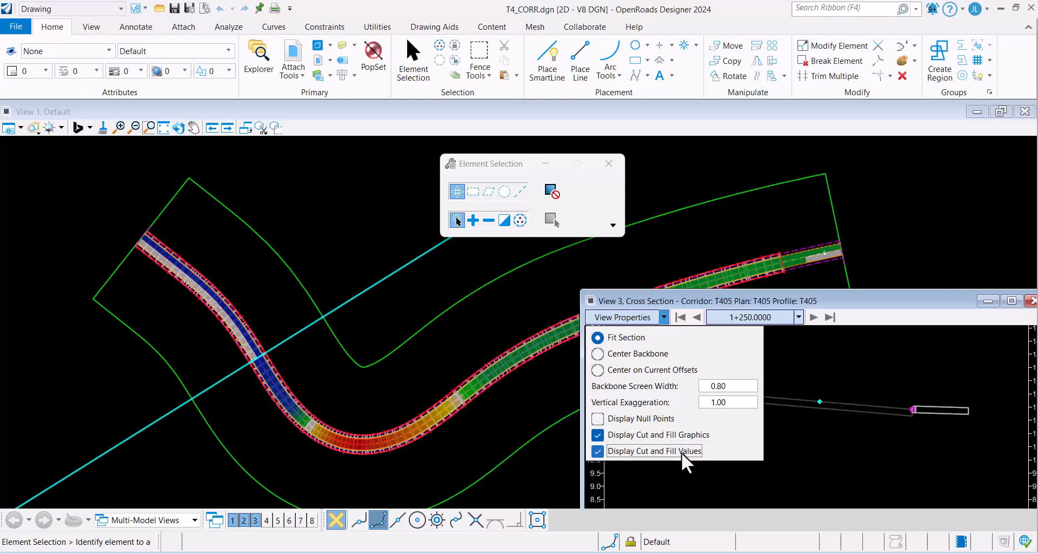
{"action": "left_click", "coordinate": [813, 317]}
{"action": "left_click", "coordinate": [813, 318]}
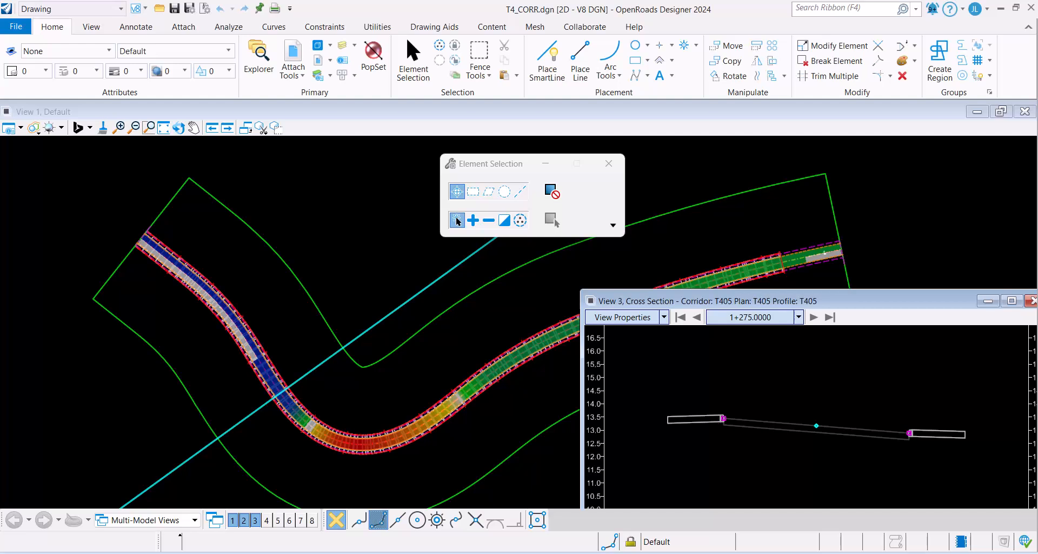
Switch to the OpenRoads Modeling workflow and generate the Component Quantities of the T405 corridor.
{"action": "left_click", "coordinate": [94, 9]}
{"action": "left_click", "coordinate": [132, 26]}
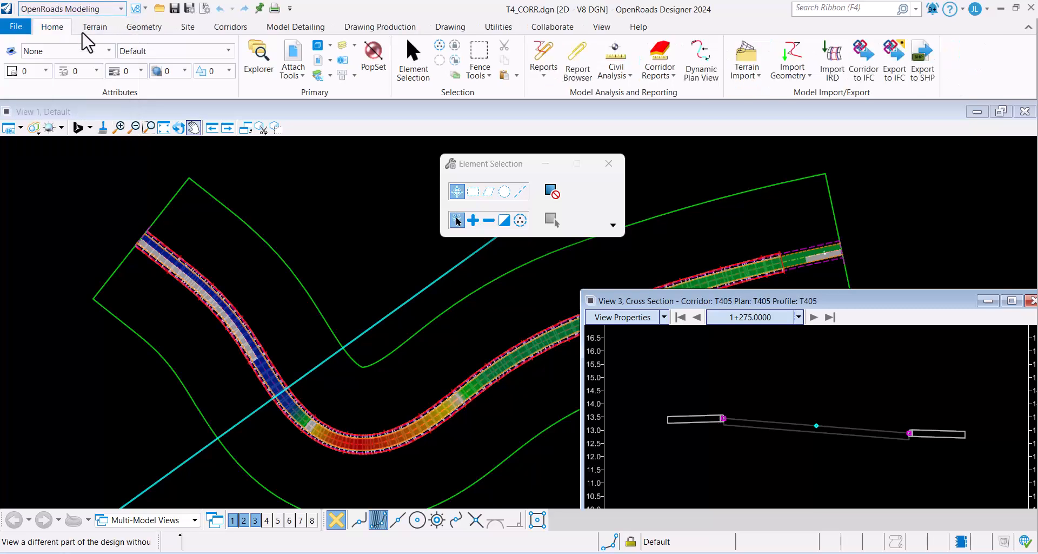
{"action": "left_click", "coordinate": [659, 73]}
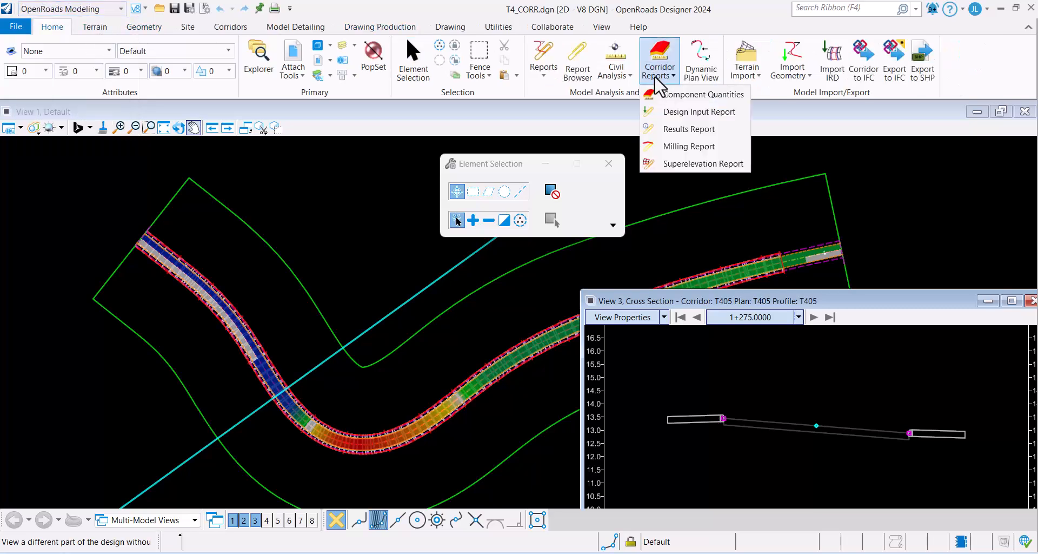
{"action": "left_click", "coordinate": [672, 96]}
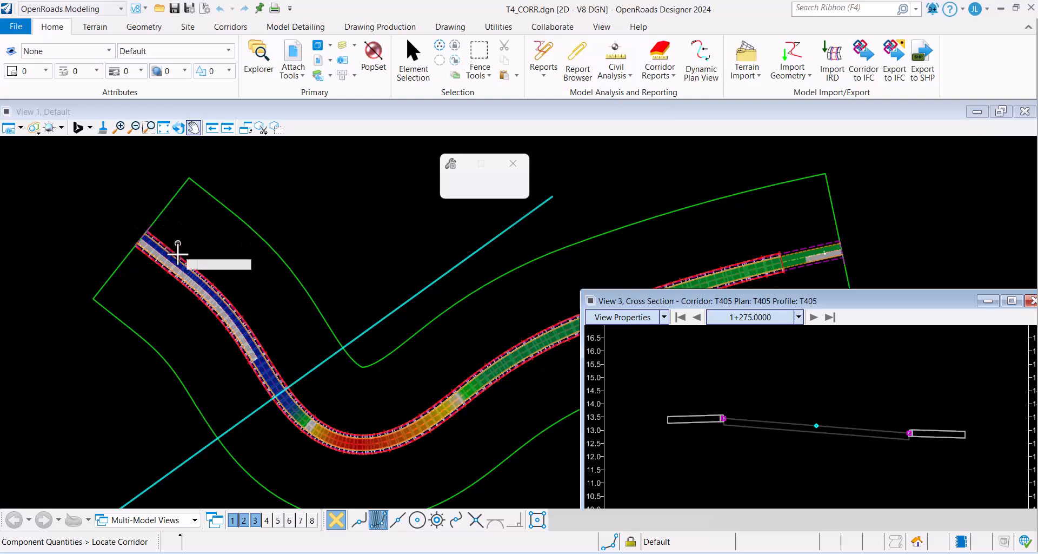
{"action": "left_click", "coordinate": [176, 258]}
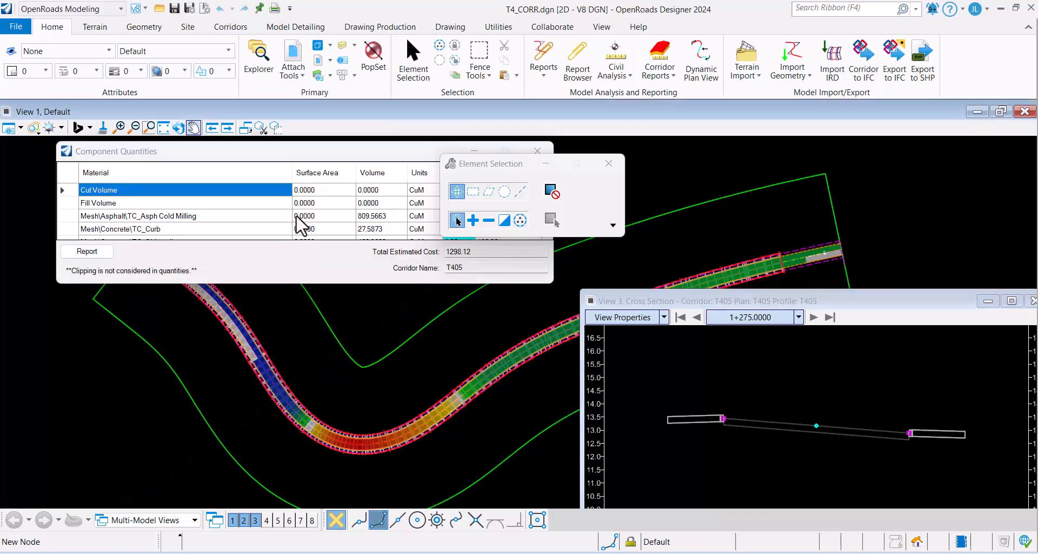
Enlarge the Component Quantities table, review the asphalt, curb and sidewalk volumes, and close it.
{"action": "left_click_drag", "start_coordinate": [506, 164], "coordinate": [740, 163]}
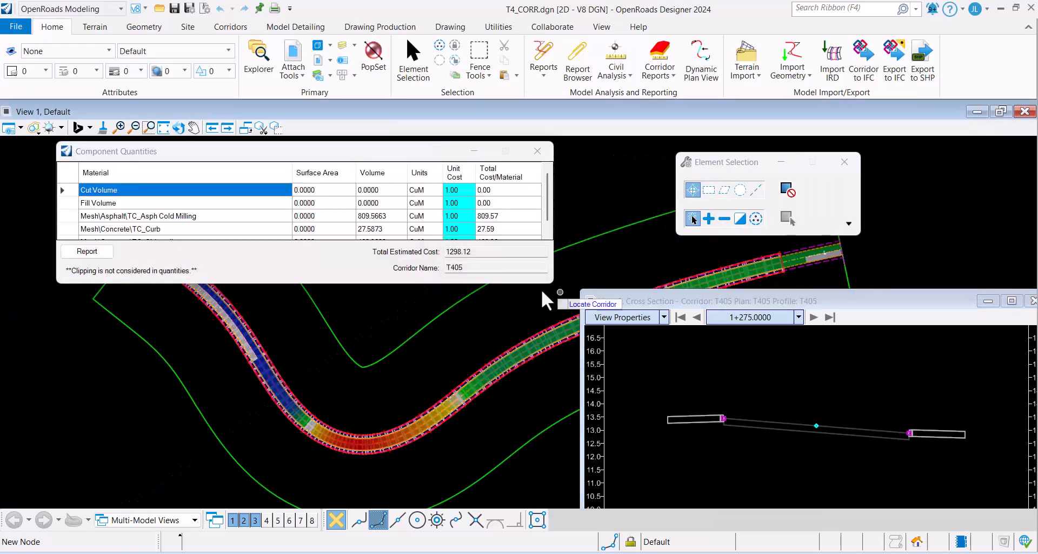
{"action": "left_click_drag", "start_coordinate": [549, 284], "coordinate": [712, 411]}
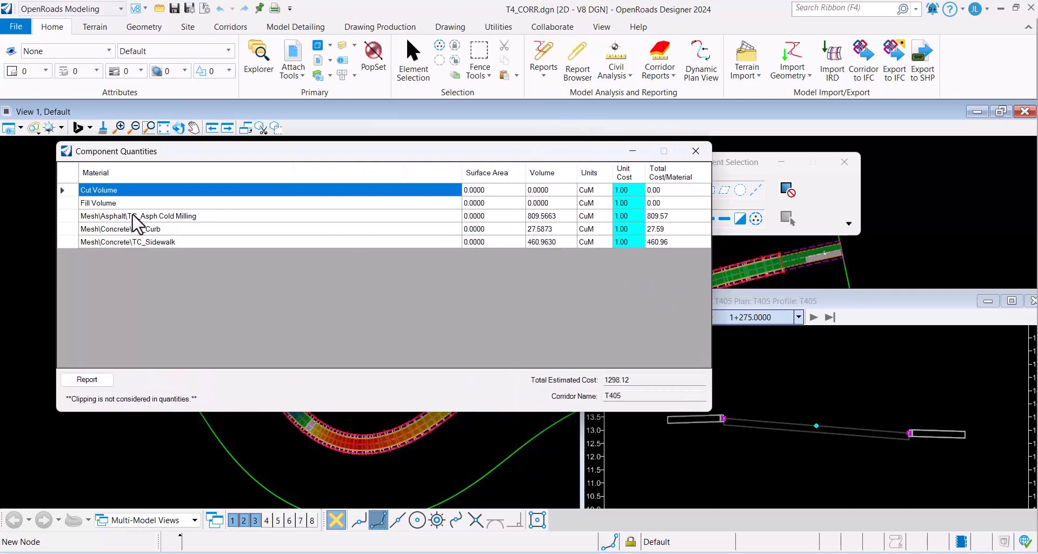
{"action": "left_click", "coordinate": [184, 218]}
{"action": "left_click", "coordinate": [187, 227]}
{"action": "left_click", "coordinate": [198, 242]}
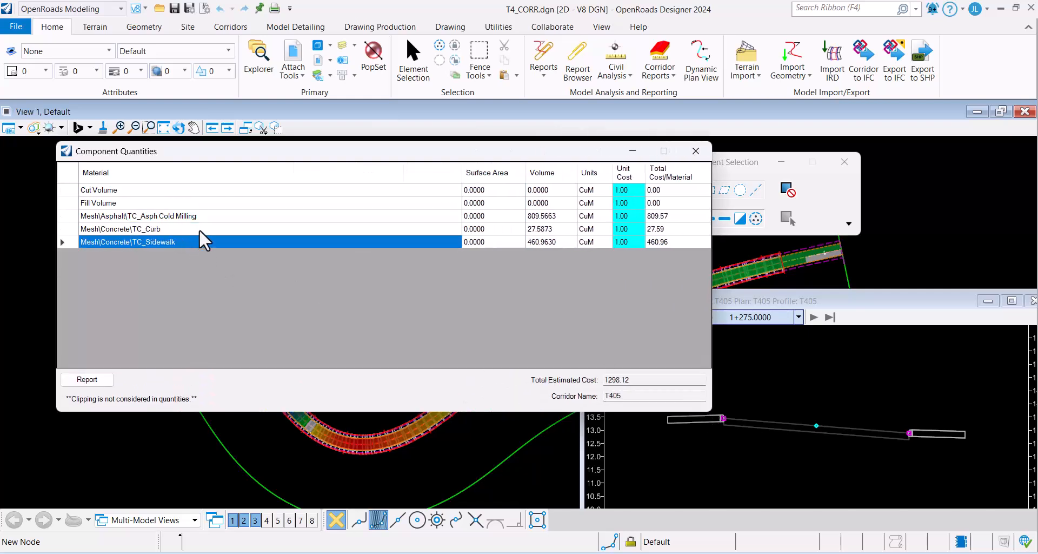
{"action": "left_click", "coordinate": [200, 230]}
{"action": "left_click", "coordinate": [205, 215]}
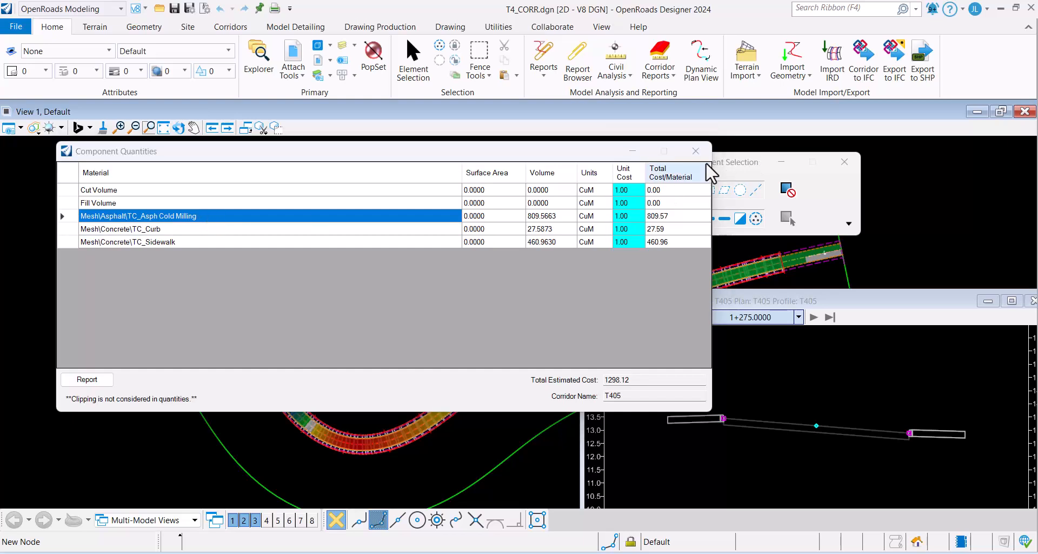
{"action": "left_click", "coordinate": [696, 151]}
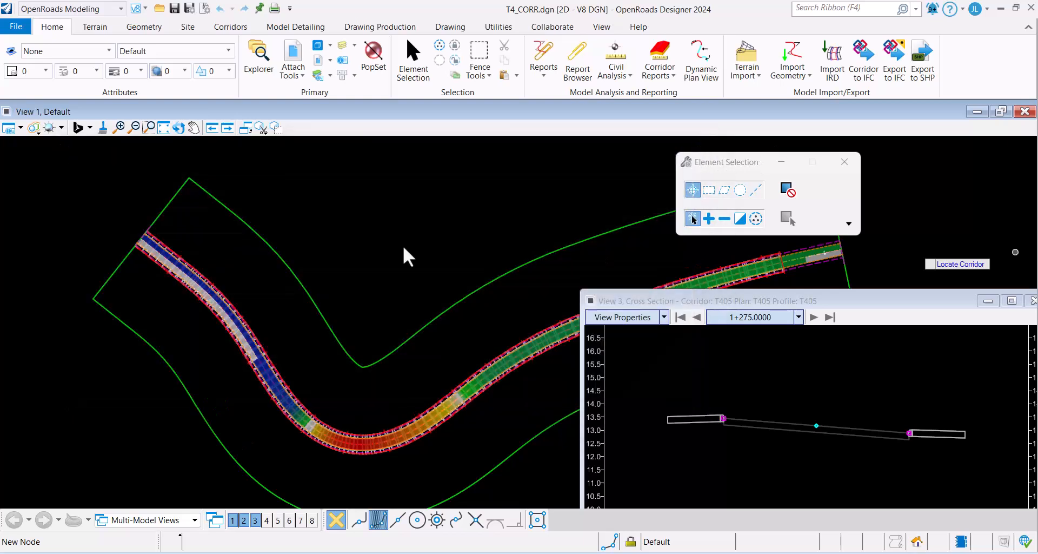
Turn off the display of the T4_CORR.dgn Default-3D and T4_SUPER.dgn references in View 1.
{"action": "scroll", "coordinate": [285, 191], "scroll_direction": "up", "scroll_amount": 1}
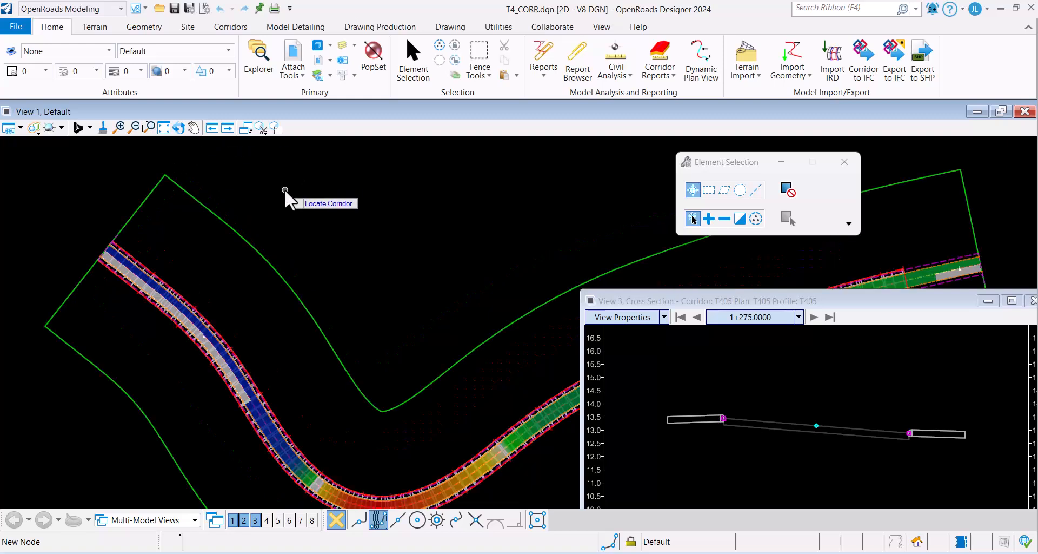
{"action": "left_click", "coordinate": [270, 112]}
{"action": "left_click", "coordinate": [292, 54]}
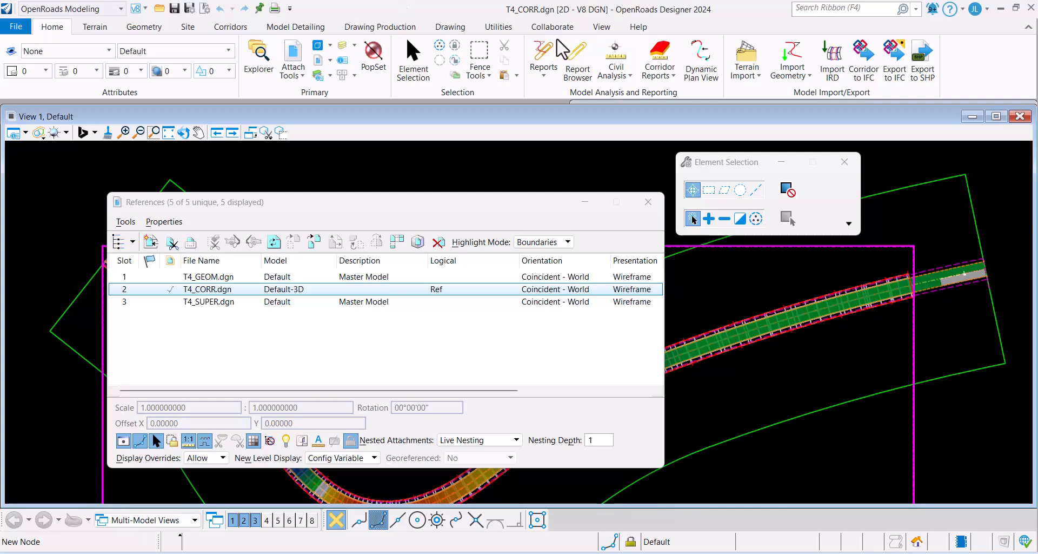
{"action": "left_click", "coordinate": [122, 440]}
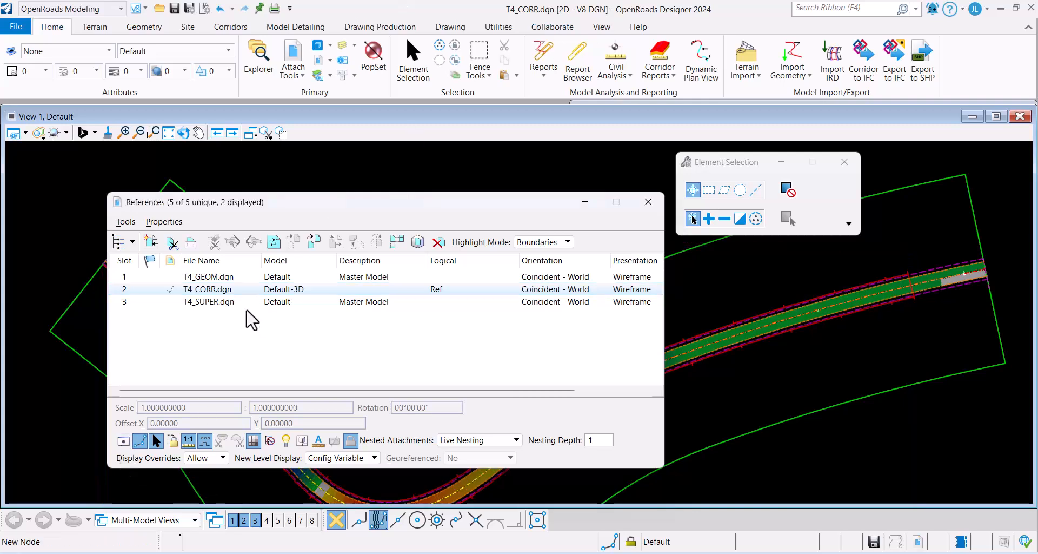
{"action": "left_click", "coordinate": [247, 323]}
{"action": "left_click", "coordinate": [124, 441]}
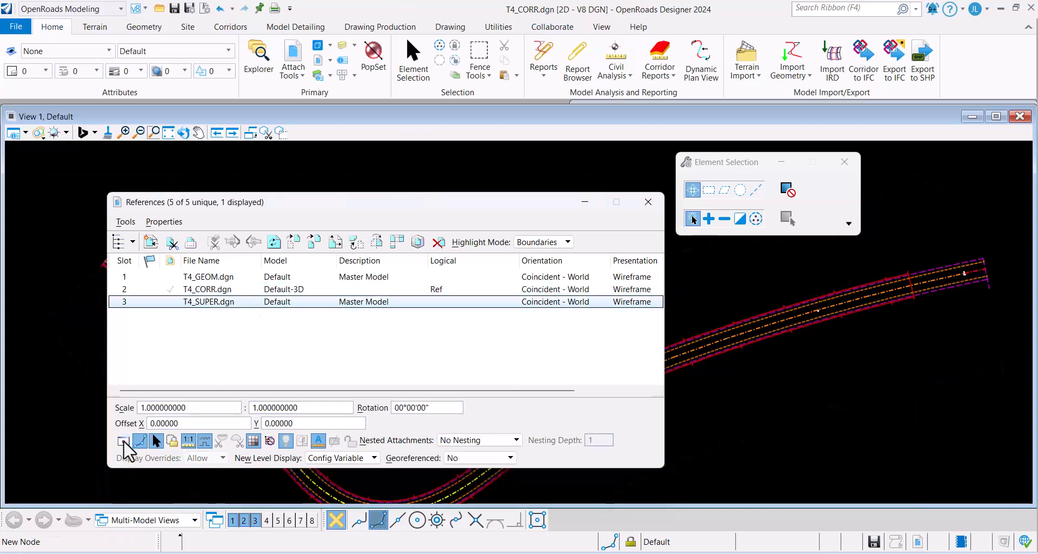
{"action": "left_click", "coordinate": [648, 203]}
Hide the construction elements in View 1 and display them again.
{"action": "scroll", "coordinate": [188, 354], "scroll_direction": "up", "scroll_amount": 6}
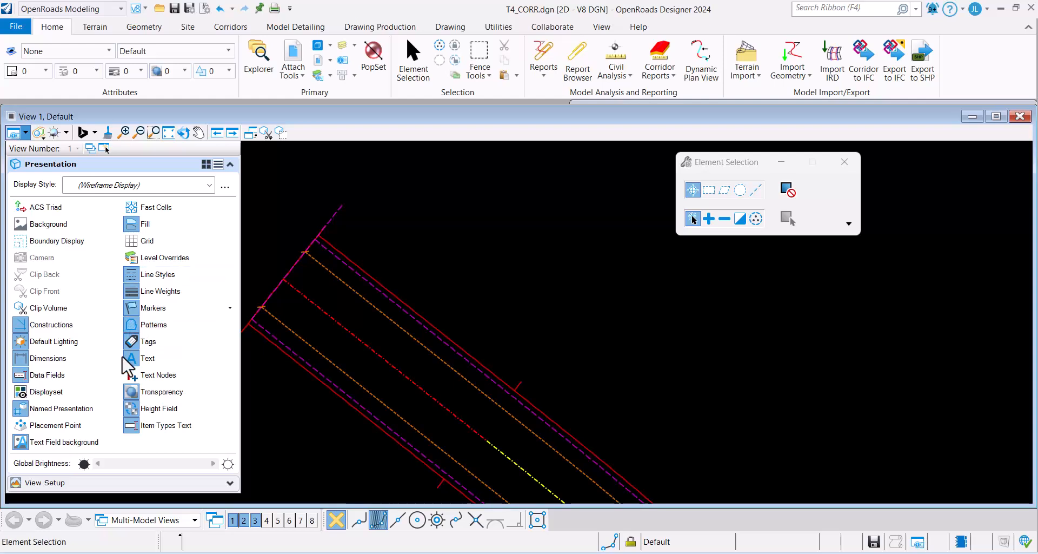
{"action": "left_click", "coordinate": [82, 327]}
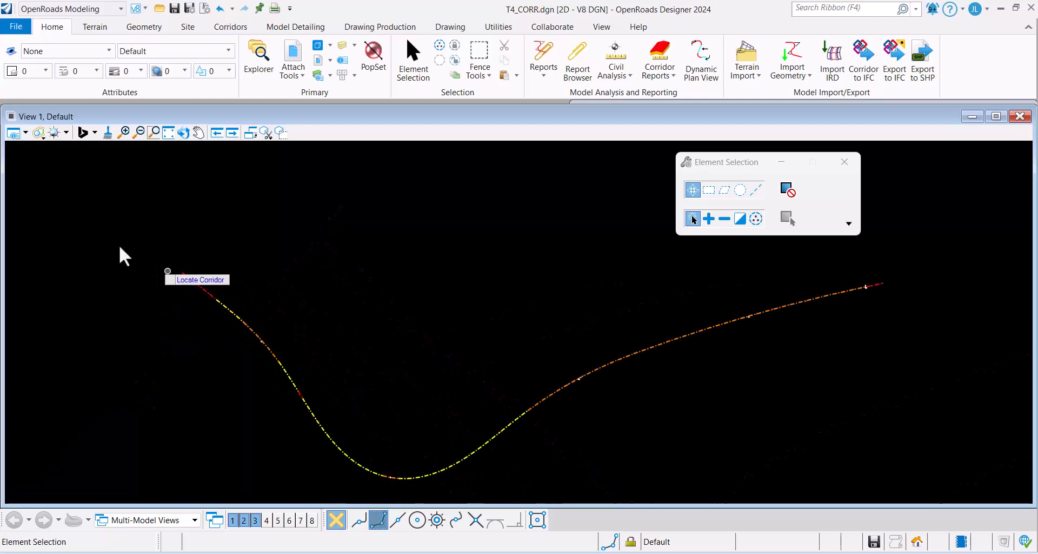
{"action": "key", "text": "ctrl+b"}
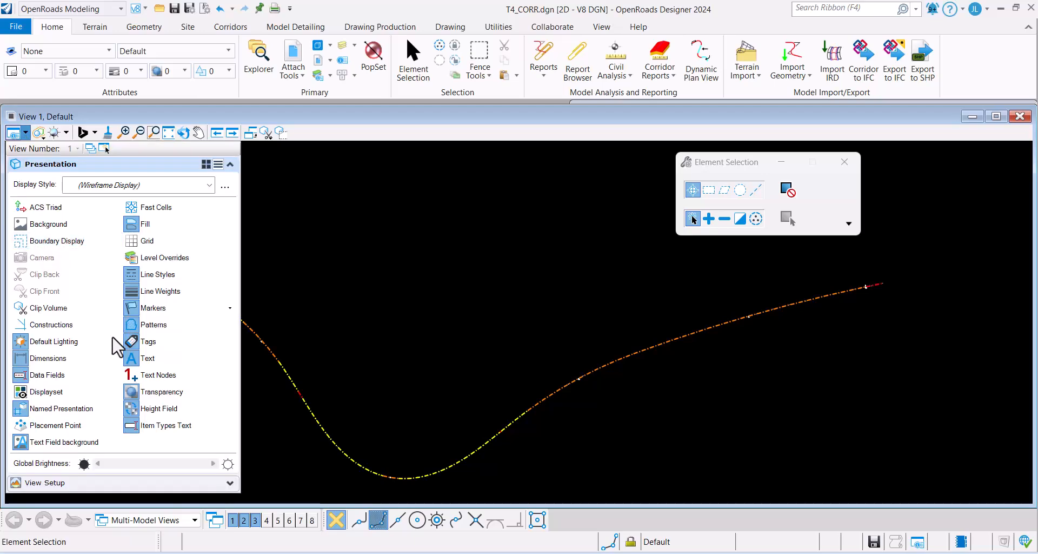
{"action": "left_click", "coordinate": [87, 329]}
Switch from the multi-model views to the Default-3D views to show the corridor's 3D model.
{"action": "scroll", "coordinate": [95, 247], "scroll_direction": "up", "scroll_amount": 2}
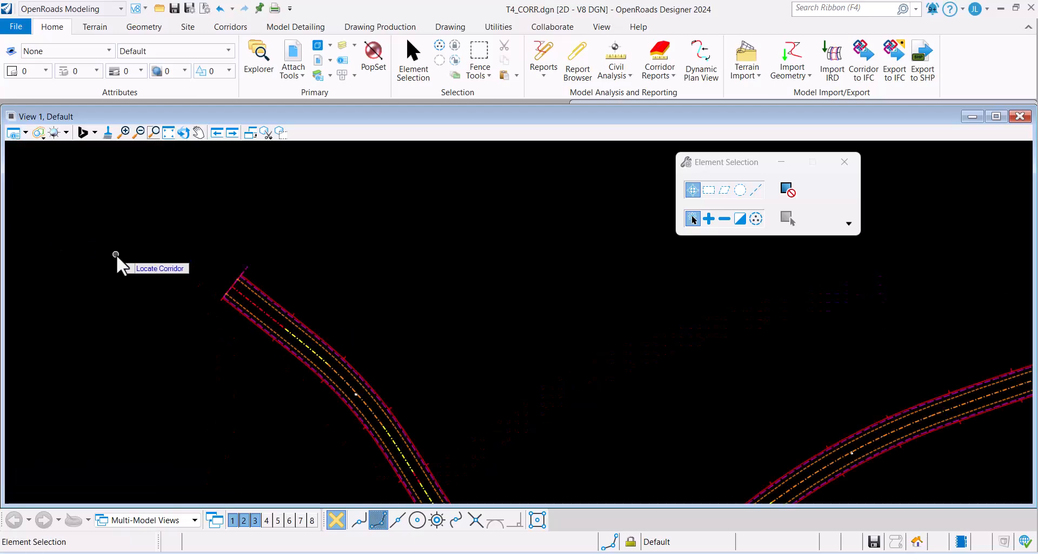
{"action": "middle_click_drag", "start_coordinate": [297, 282], "coordinate": [203, 219]}
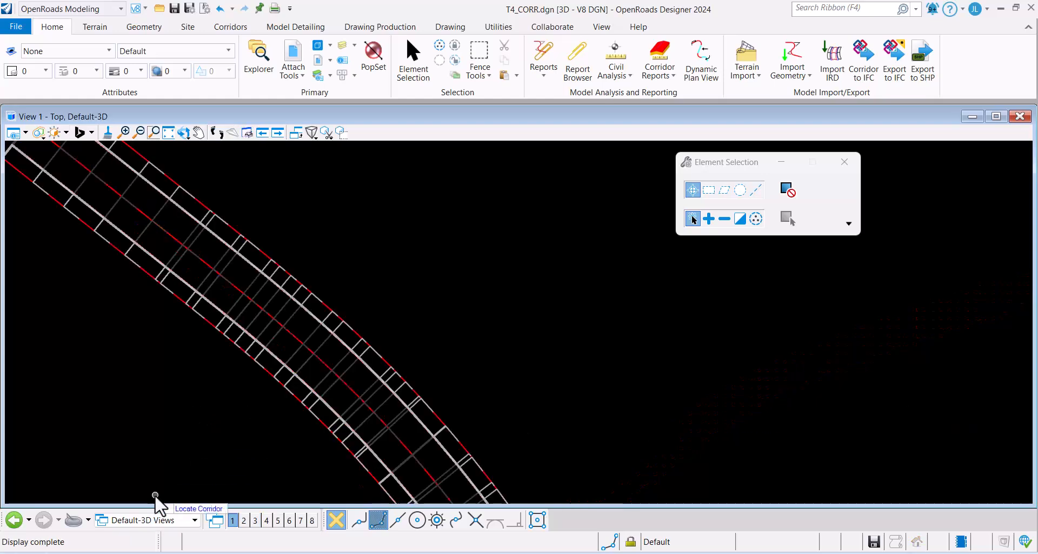
{"action": "left_click", "coordinate": [165, 522]}
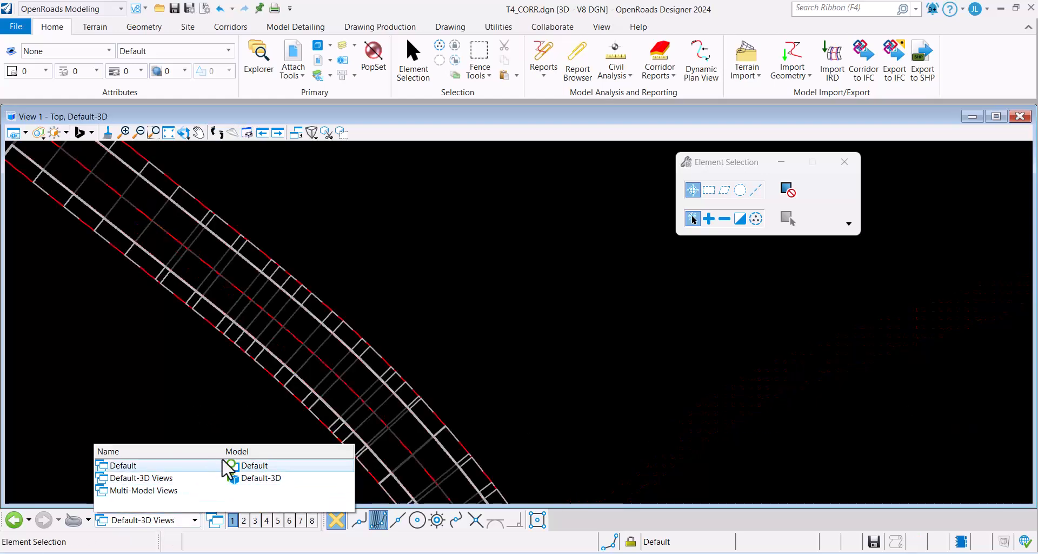
{"action": "left_click", "coordinate": [221, 478]}
{"action": "scroll", "coordinate": [533, 313], "scroll_direction": "down", "scroll_amount": 2}
{"action": "scroll", "coordinate": [523, 301], "scroll_direction": "up", "scroll_amount": 2}
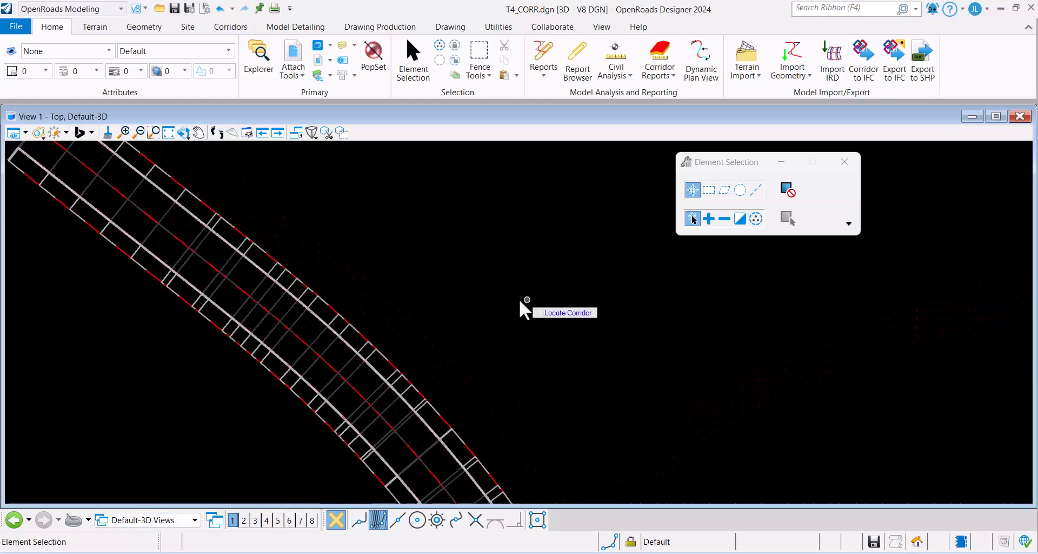
List the used levels of T4_CORR.dgn first in the level display and turn off TC_Sidewalk, TC_Curb and TC_Asphalt.
{"action": "left_click", "coordinate": [11, 117]}
{"action": "left_click", "coordinate": [52, 243]}
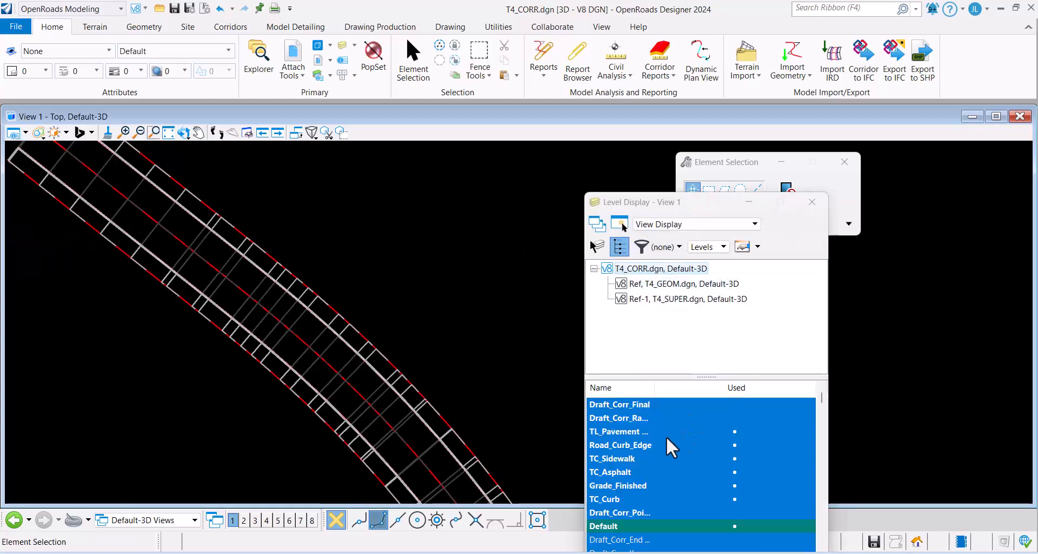
{"action": "left_click", "coordinate": [643, 389]}
{"action": "left_click", "coordinate": [642, 389]}
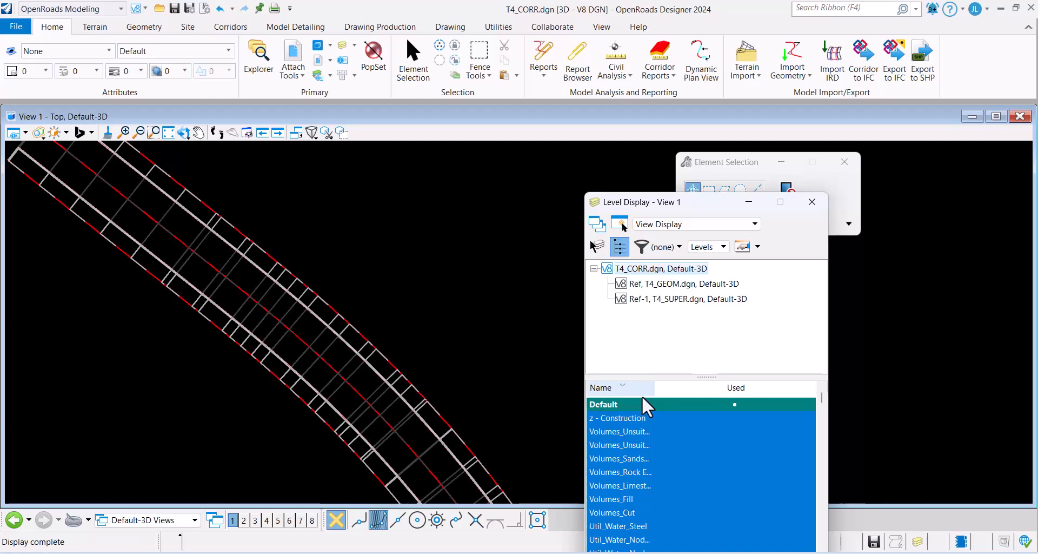
{"action": "left_click", "coordinate": [714, 391]}
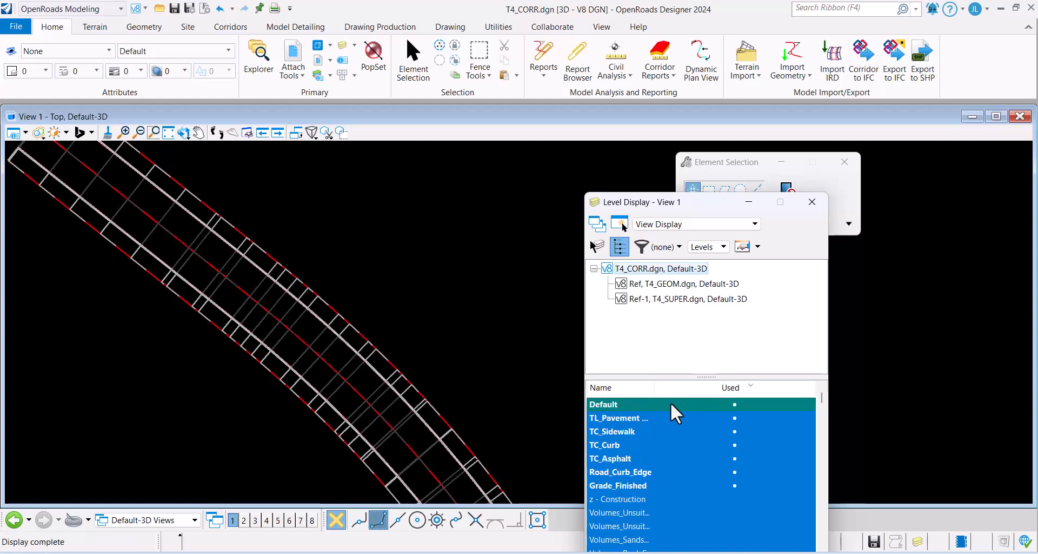
{"action": "left_click", "coordinate": [638, 418]}
{"action": "left_click", "coordinate": [638, 418]}
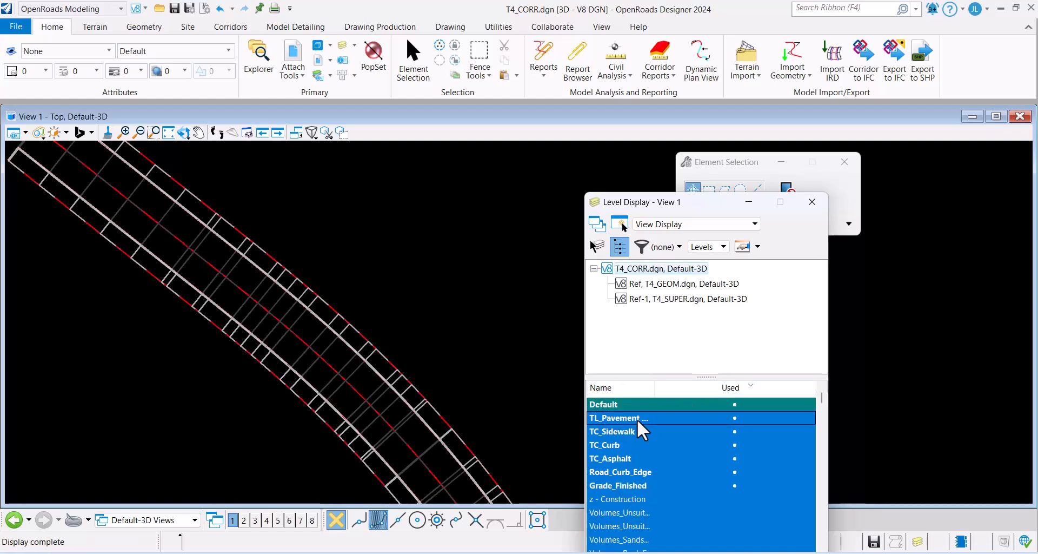
{"action": "left_click", "coordinate": [630, 430]}
{"action": "left_click", "coordinate": [624, 444]}
{"action": "left_click", "coordinate": [621, 458]}
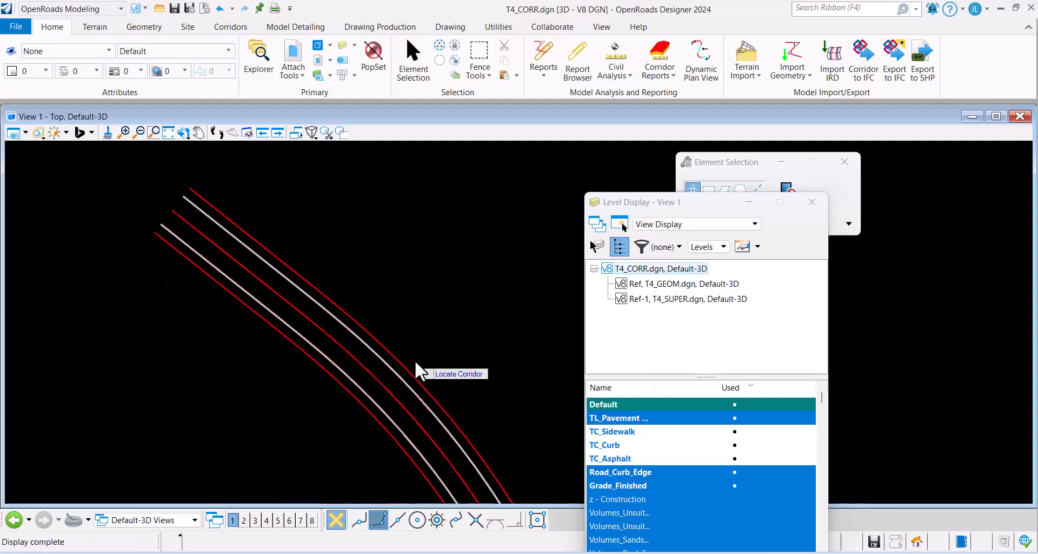
Rotate the Default-3D view dynamically to examine the corridor's remaining linear features in perspective.
{"action": "scroll", "coordinate": [239, 232], "scroll_direction": "up", "scroll_amount": 5}
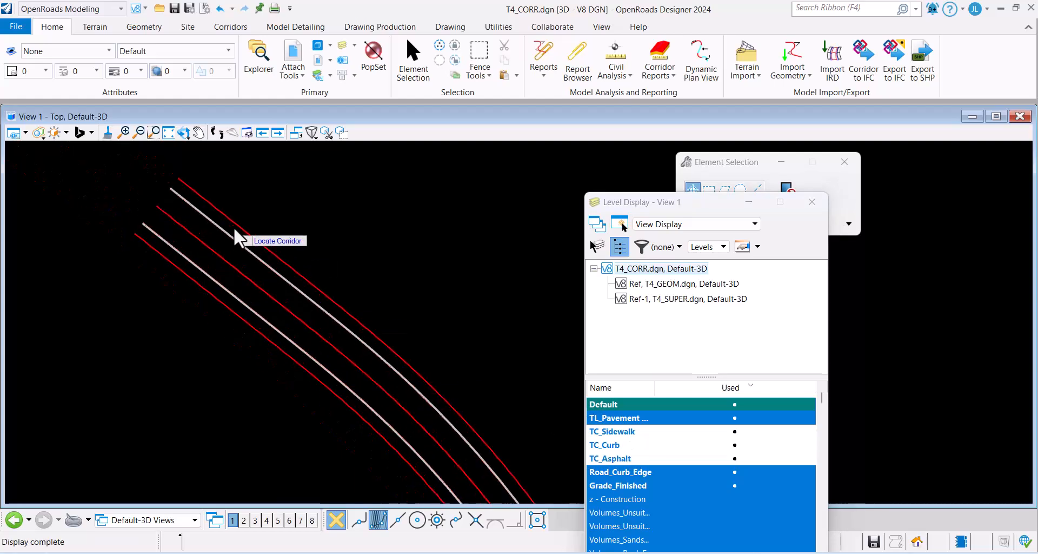
{"action": "left_click", "coordinate": [184, 133]}
{"action": "left_click", "coordinate": [220, 153]}
{"action": "left_click", "coordinate": [246, 295]}
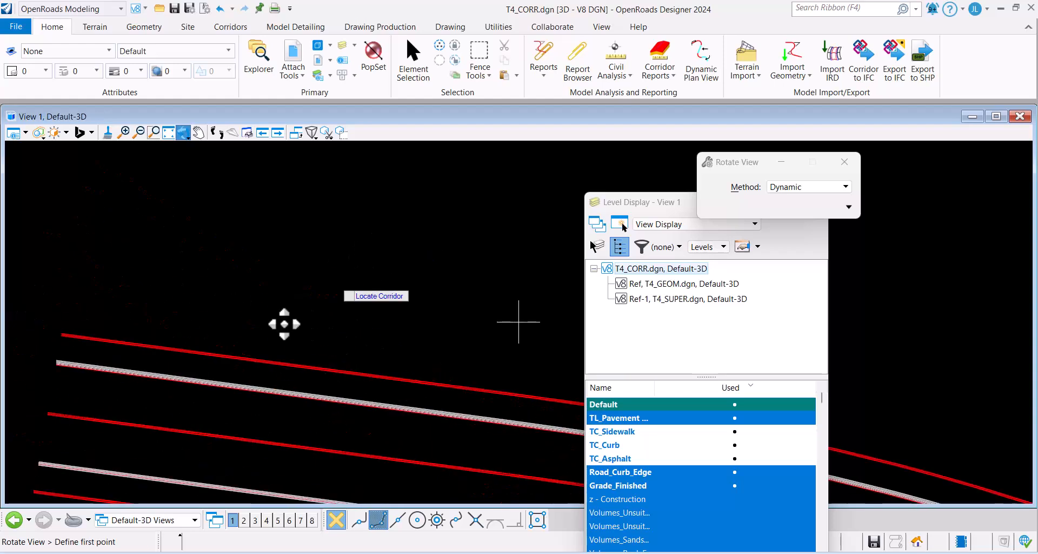
{"action": "left_click", "coordinate": [433, 282]}
{"action": "middle_click_drag", "start_coordinate": [143, 480], "coordinate": [248, 342], "text": "shift"}
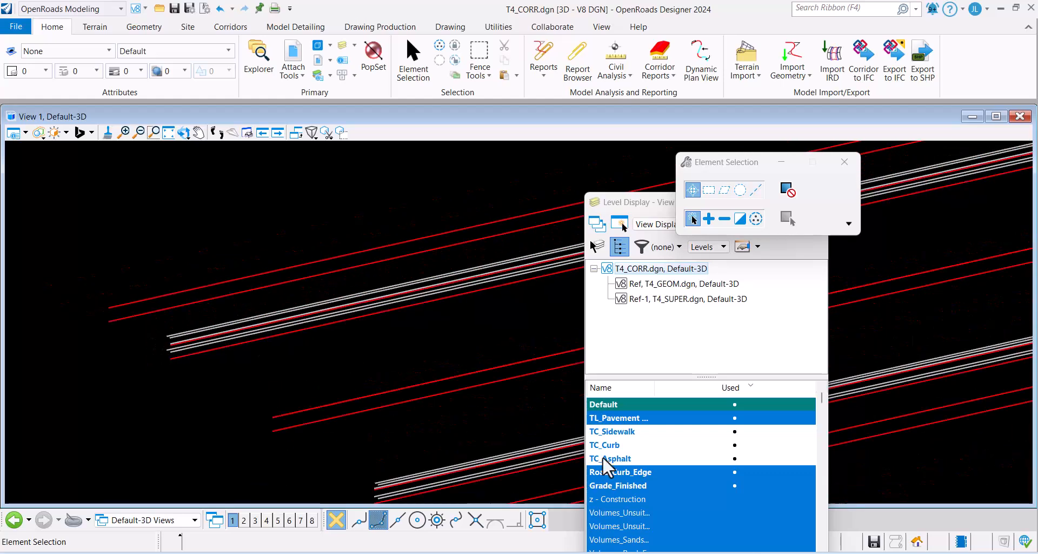
Turn TC_Sidewalk, TC_Curb and TC_Asphalt back on and set View 1's display style to Illustration:Ignore Lighting.
{"action": "left_click_drag", "start_coordinate": [603, 458], "coordinate": [626, 433]}
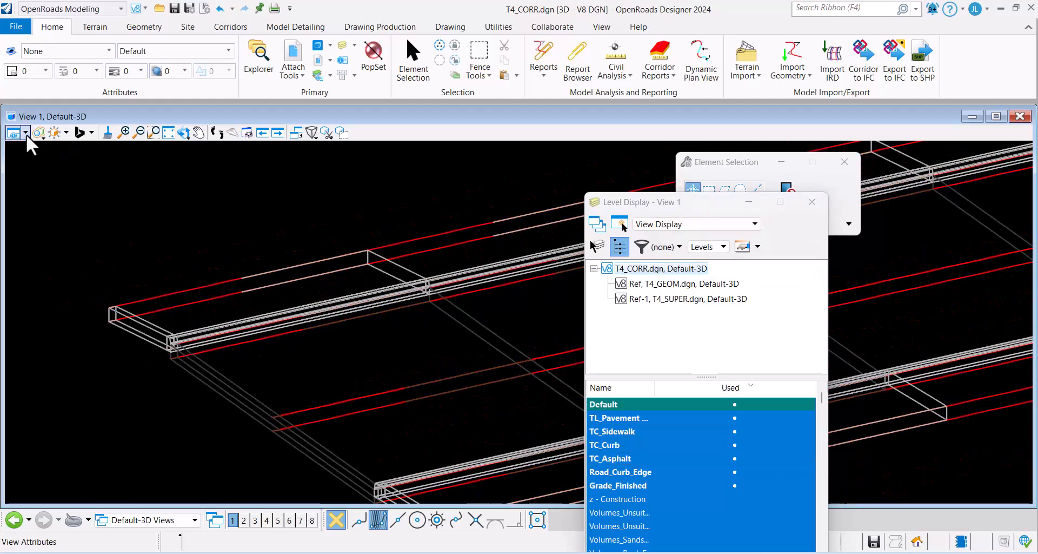
{"action": "key", "text": "ctrl+b"}
{"action": "left_click", "coordinate": [157, 185]}
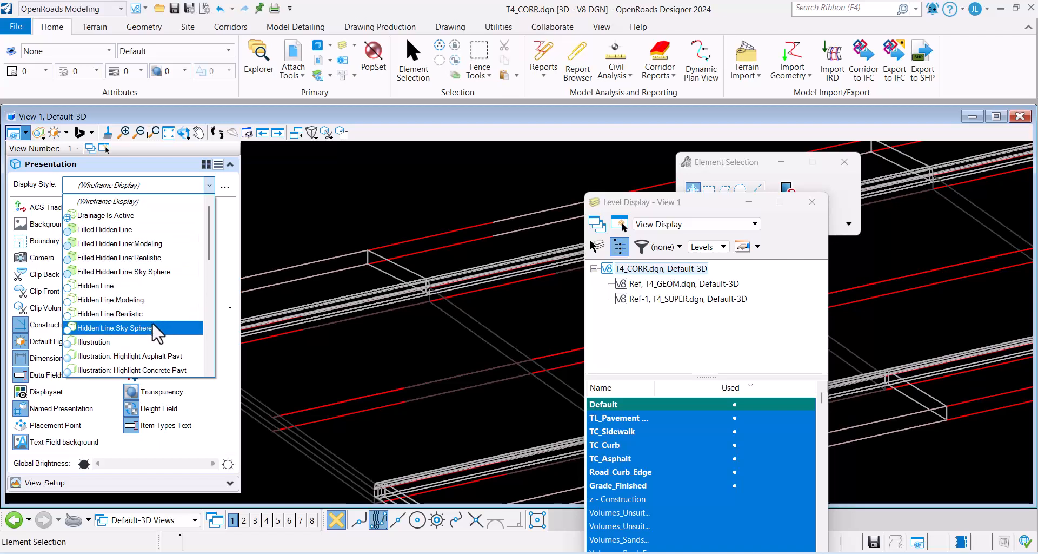
{"action": "left_click", "coordinate": [162, 342]}
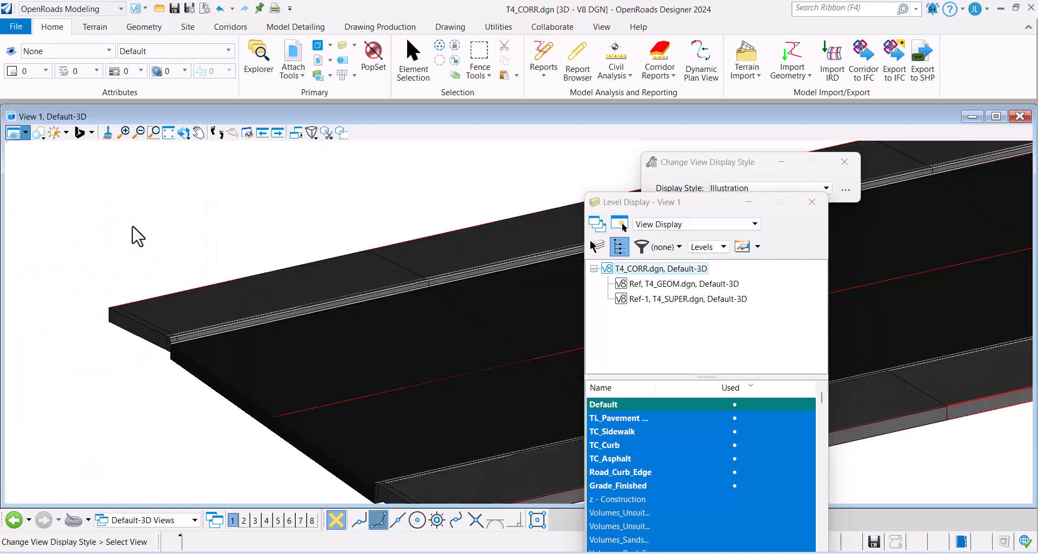
{"action": "key", "text": "ctrl+b"}
{"action": "left_click", "coordinate": [162, 185]}
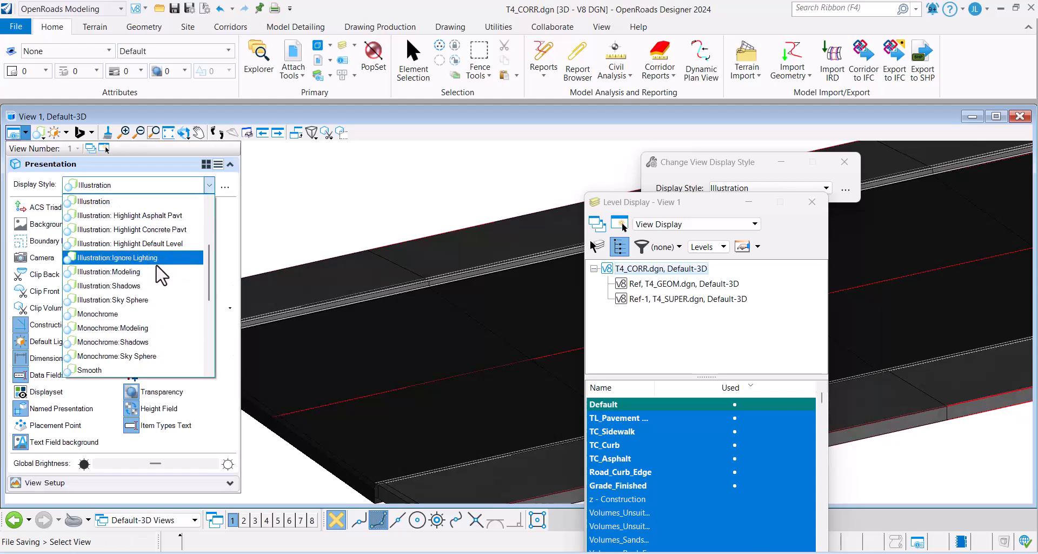
{"action": "left_click", "coordinate": [162, 258]}
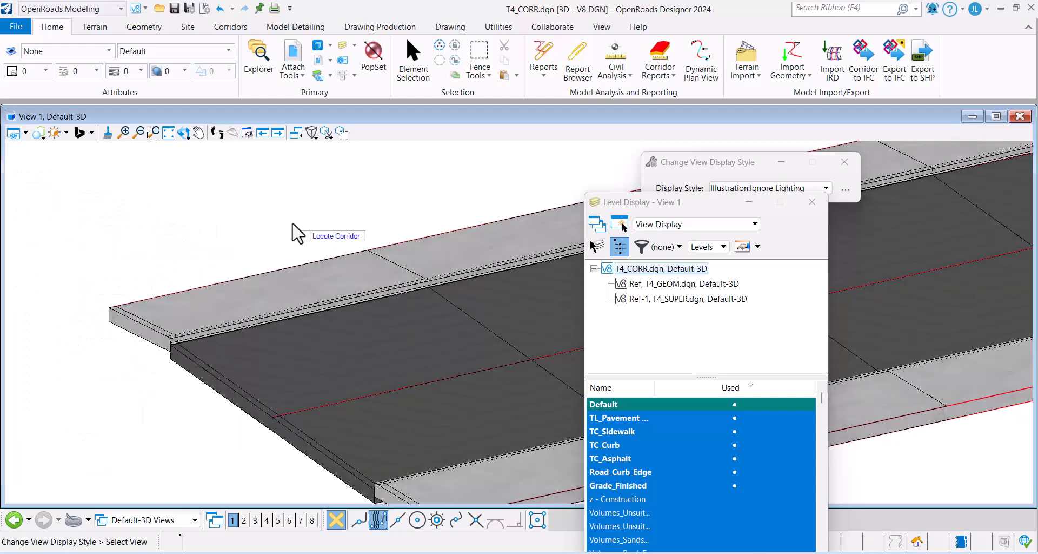
Rotate the shaded Default-3D view dynamically to examine the corridor's solid components, moving the level display clear of the model.
{"action": "left_click", "coordinate": [184, 133]}
{"action": "left_click", "coordinate": [197, 144]}
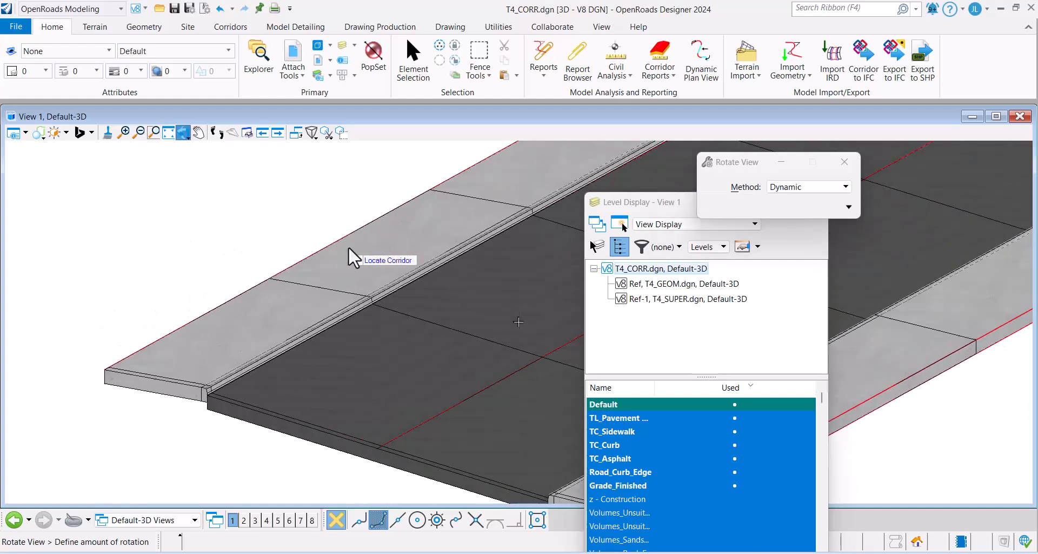
{"action": "left_click", "coordinate": [411, 251]}
{"action": "left_click_drag", "start_coordinate": [609, 203], "coordinate": [915, 301]}
{"action": "right_click", "coordinate": [875, 280]}
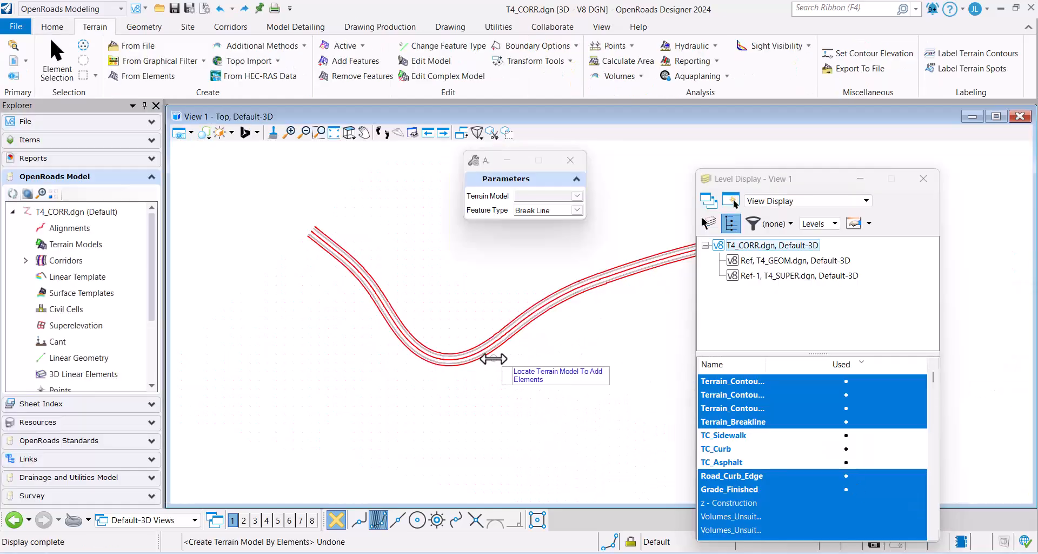
{"action": "left_click_drag", "start_coordinate": [765, 178], "coordinate": [782, 162]}
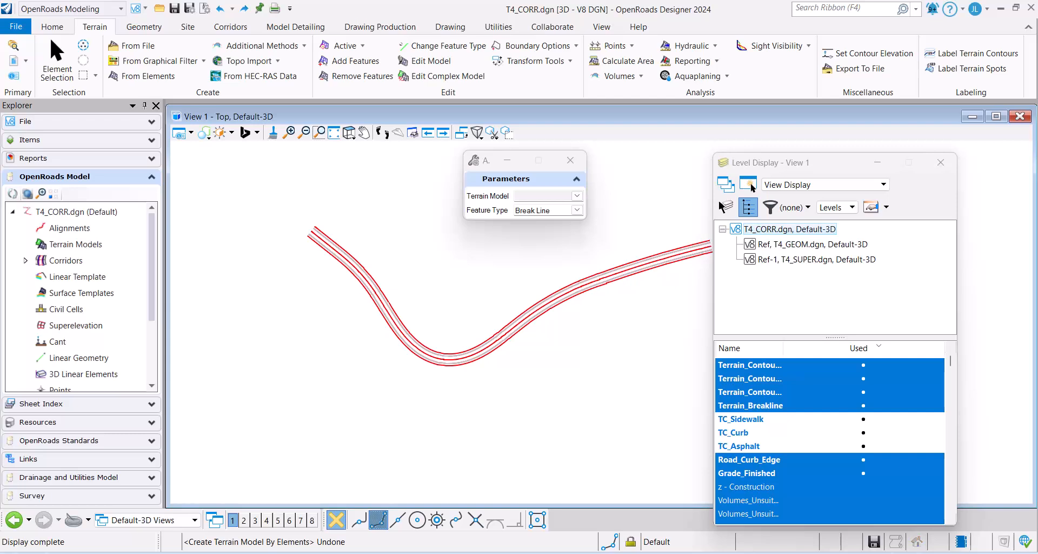
{"action": "key", "text": "alt+Tab"}
{"action": "left_click", "coordinate": [118, 264]}
{"action": "left_click_drag", "start_coordinate": [249, 252], "coordinate": [22, 283]}
{"action": "left_click", "coordinate": [964, 12]}
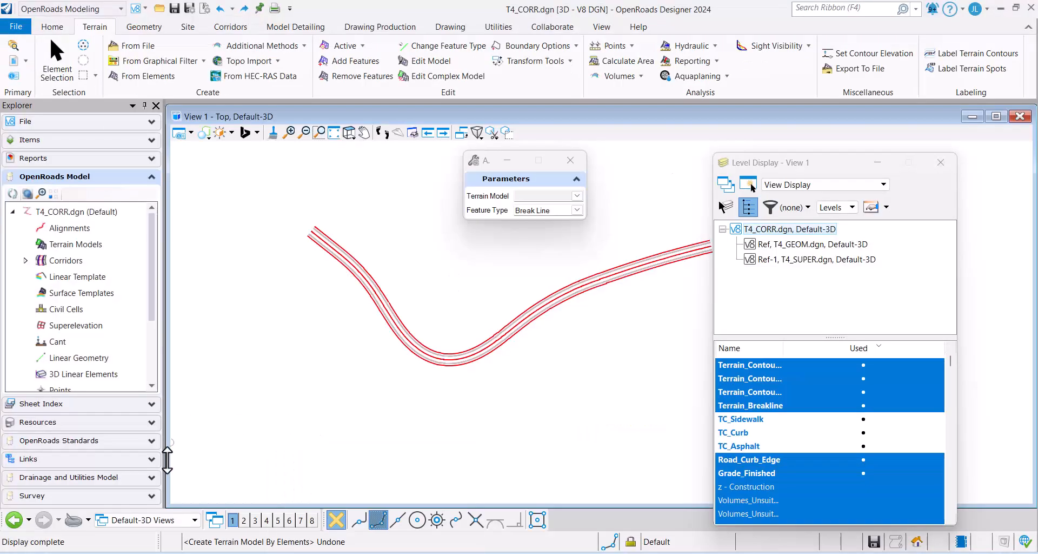
{"action": "left_click", "coordinate": [170, 520]}
{"action": "left_click", "coordinate": [204, 479]}
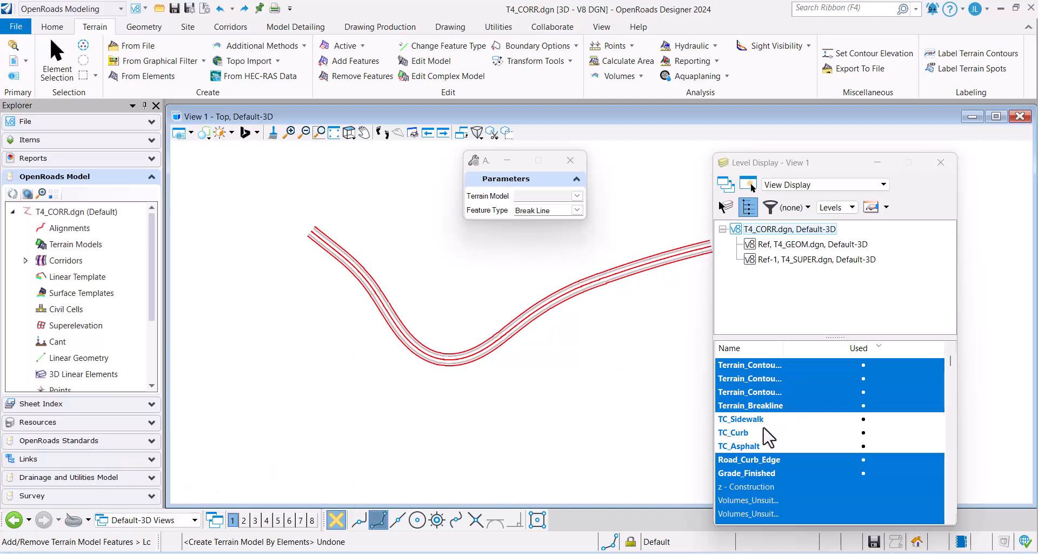
Turn on TC_Sidewalk, TC_Curb and TC_Asphalt to compare the corridor's components, and turn them off again to isolate the linear features.
{"action": "left_click", "coordinate": [741, 419]}
{"action": "left_click", "coordinate": [736, 432]}
{"action": "left_click", "coordinate": [741, 446]}
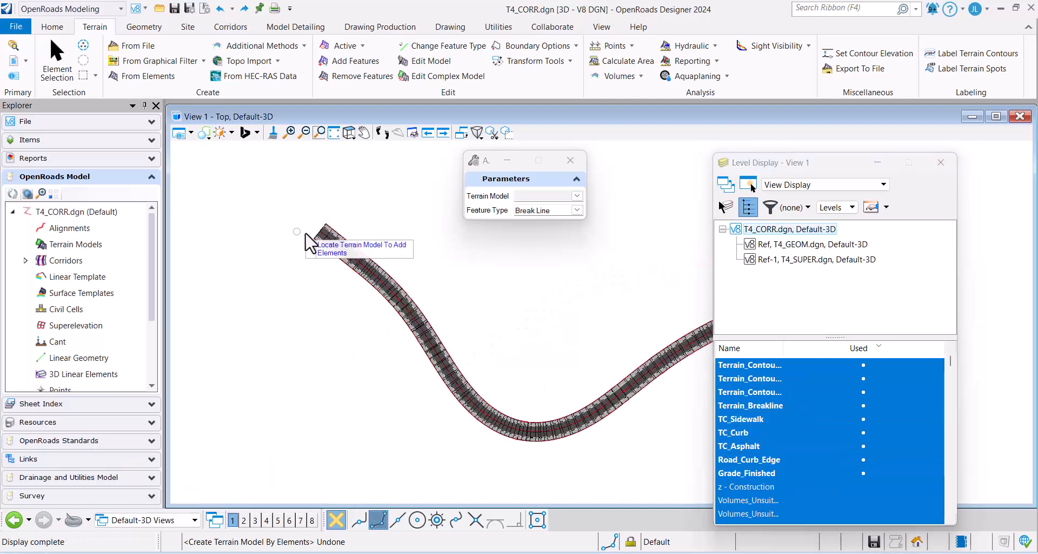
{"action": "scroll", "coordinate": [305, 234], "scroll_direction": "up", "scroll_amount": 2}
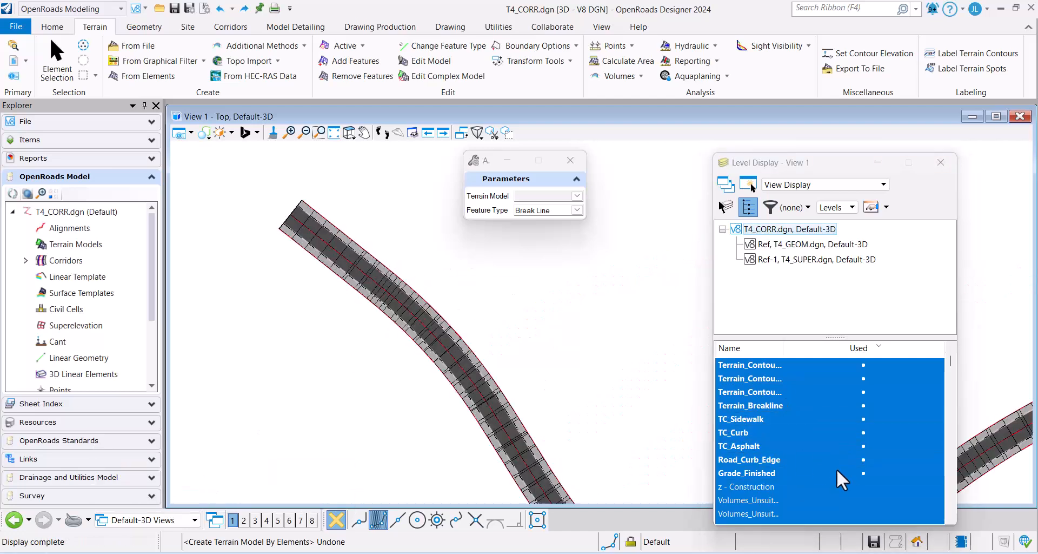
{"action": "left_click", "coordinate": [771, 422]}
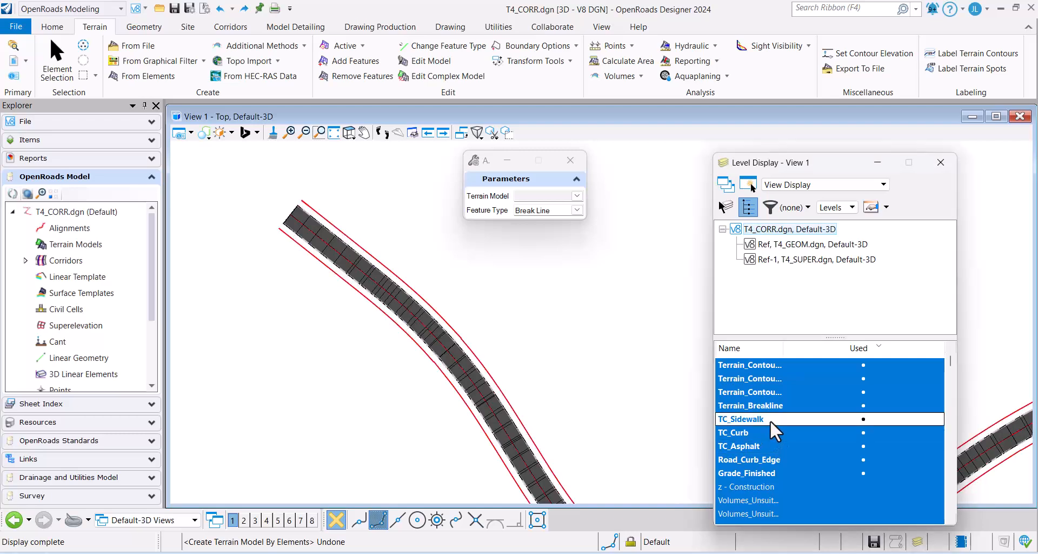
{"action": "left_click", "coordinate": [771, 432]}
{"action": "left_click", "coordinate": [772, 445]}
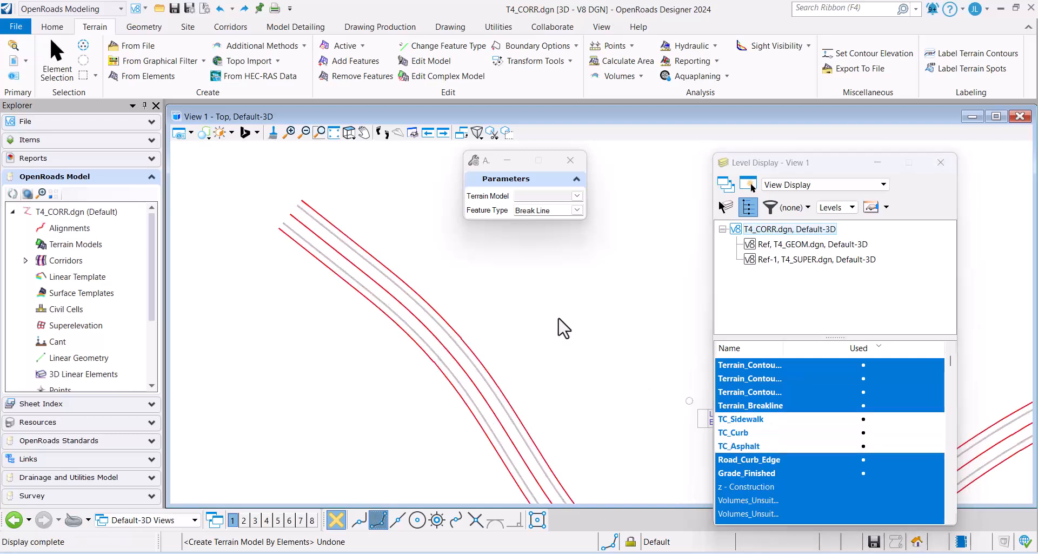
Rotate the view dynamically to examine the isolated linear features along the corridor, and return it to the Top view.
{"action": "left_click", "coordinate": [349, 136]}
{"action": "left_click", "coordinate": [373, 151]}
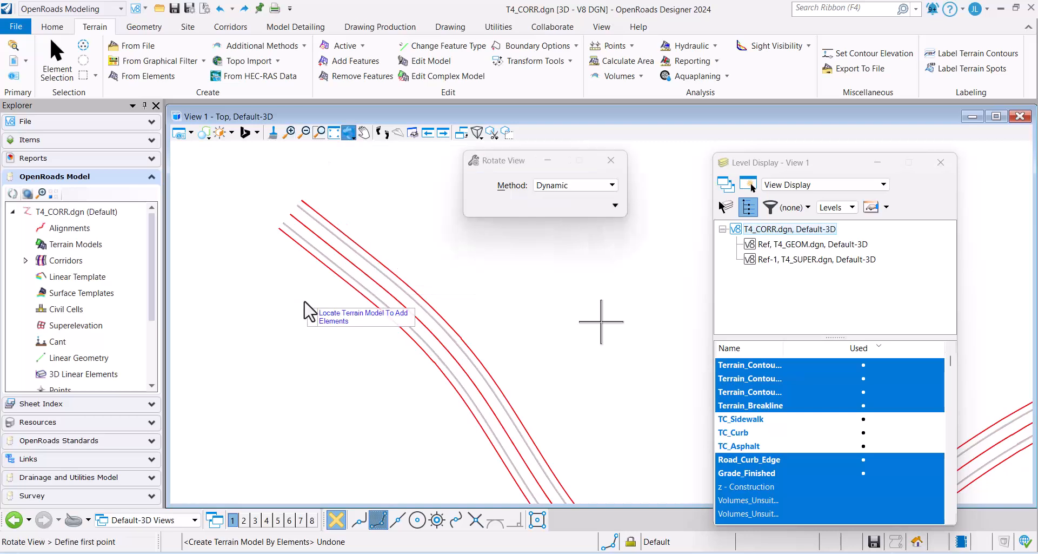
{"action": "mouse_move", "coordinate": [262, 367]}
{"action": "left_mouse_down"}
{"action": "mouse_move", "coordinate": [493, 284]}
{"action": "mouse_move", "coordinate": [270, 381]}
{"action": "left_mouse_up"}
{"action": "scroll", "coordinate": [236, 339], "scroll_direction": "down", "scroll_amount": 3}
{"action": "scroll", "coordinate": [237, 339], "scroll_direction": "up", "scroll_amount": 1}
{"action": "middle_click_drag", "start_coordinate": [424, 328], "coordinate": [258, 319]}
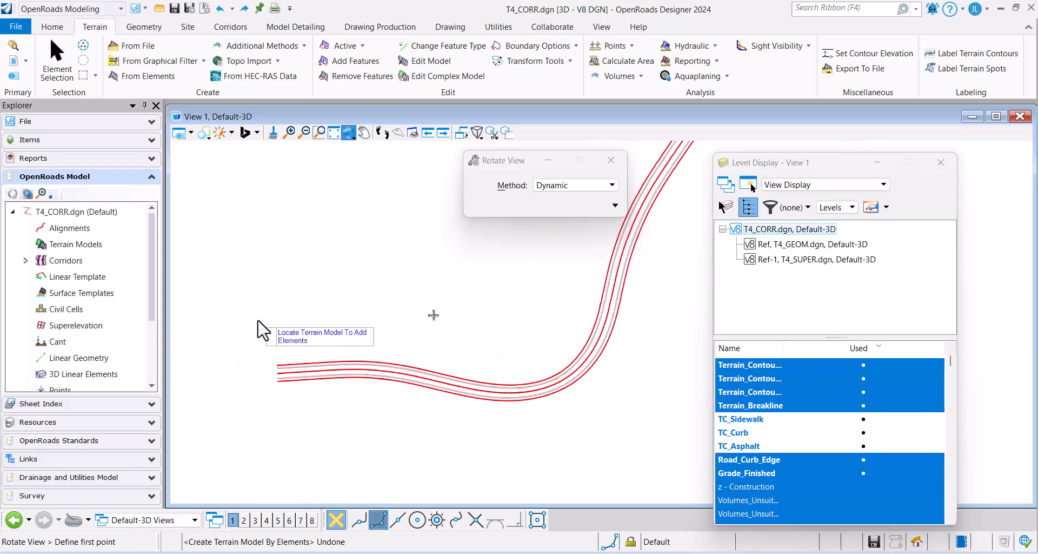
{"action": "scroll", "coordinate": [259, 301], "scroll_direction": "up", "scroll_amount": 3}
{"action": "key", "text": "Escape"}
{"action": "left_click", "coordinate": [348, 132]}
{"action": "left_click", "coordinate": [359, 165]}
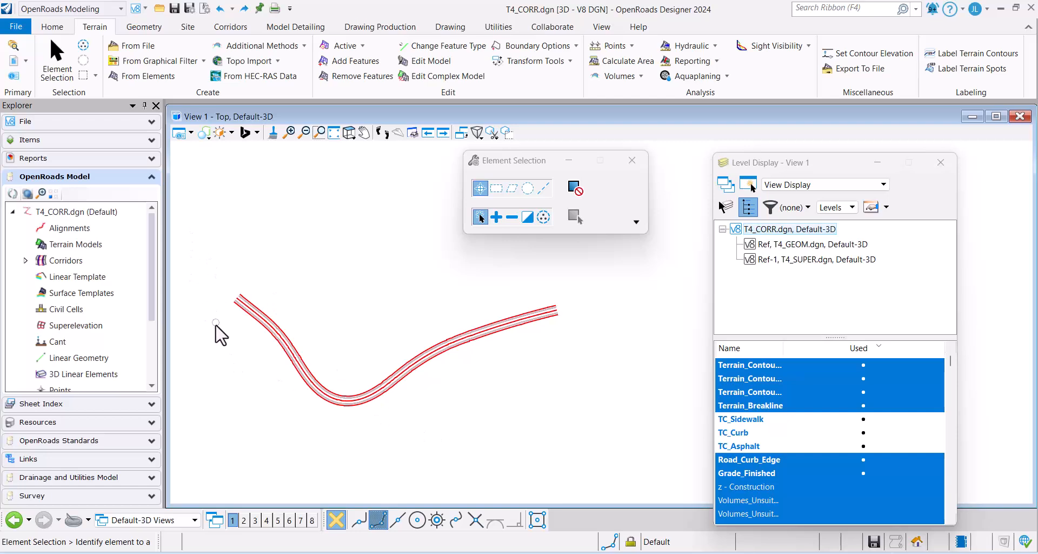
Select all the corridor's linear features and configure a terrain from elements with Break Line features, Max Triangle Length edges and Proposed Triangles.
{"action": "left_click", "coordinate": [554, 309]}
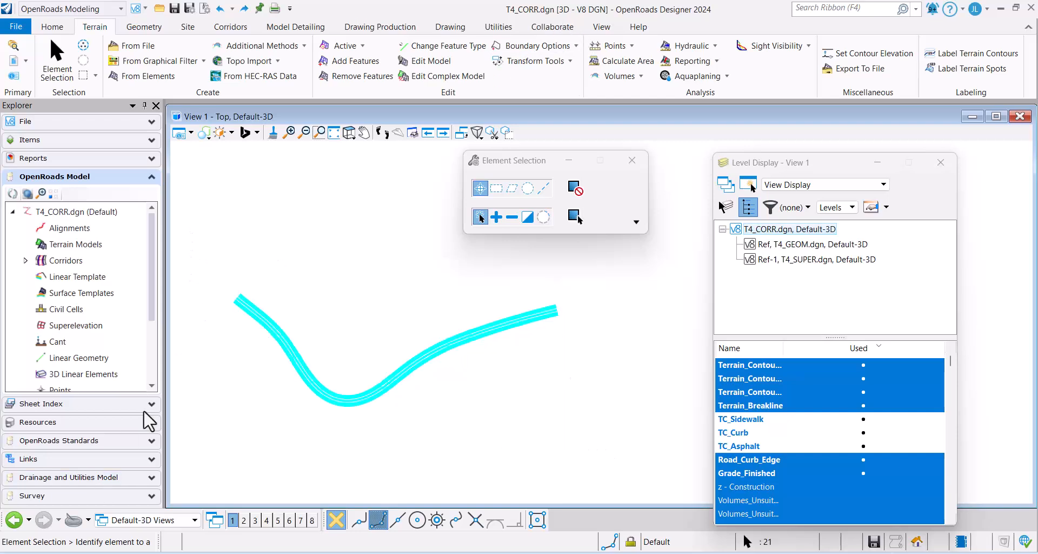
{"action": "left_click", "coordinate": [143, 76]}
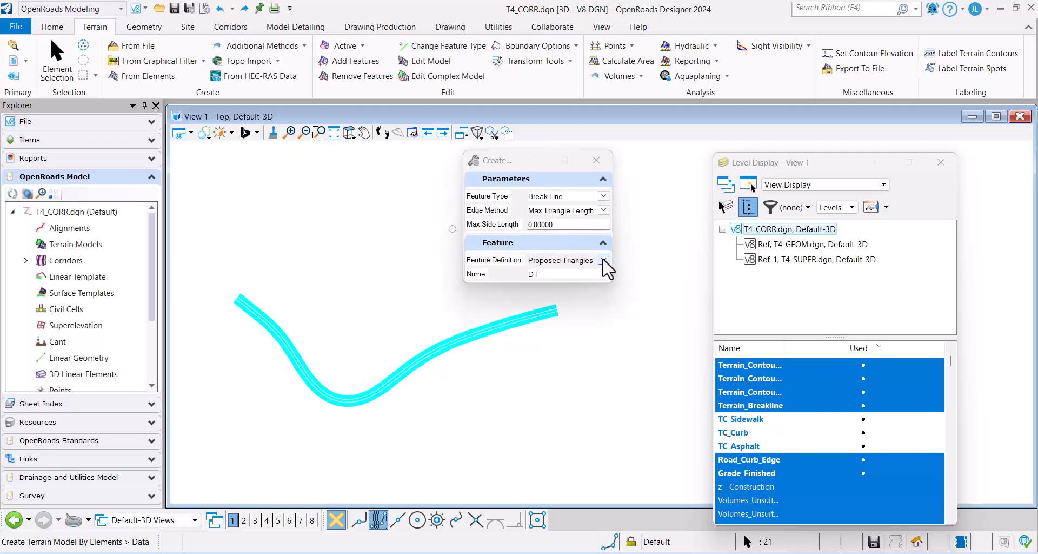
{"action": "left_click", "coordinate": [604, 210]}
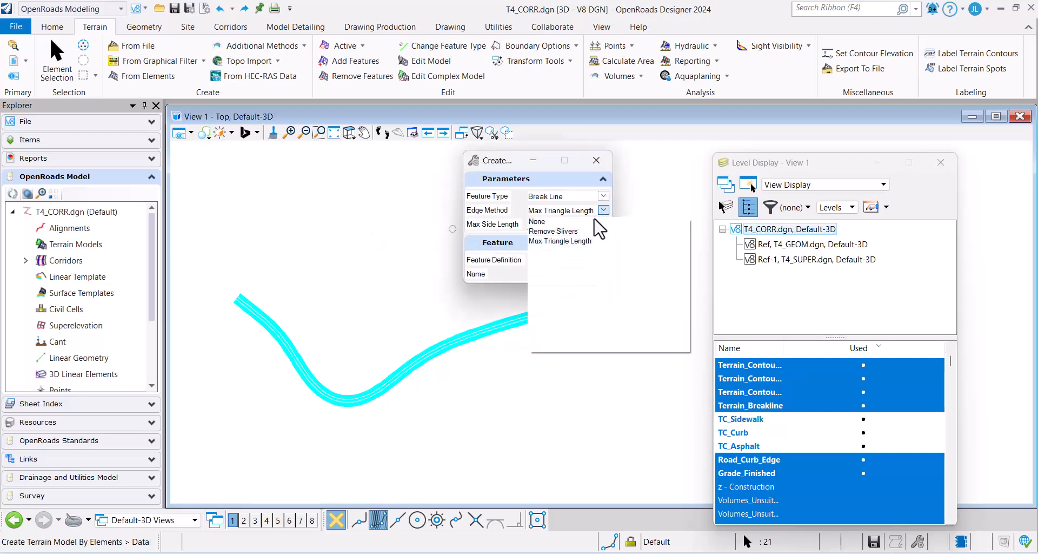
{"action": "left_click", "coordinate": [580, 241]}
{"action": "left_click", "coordinate": [603, 260]}
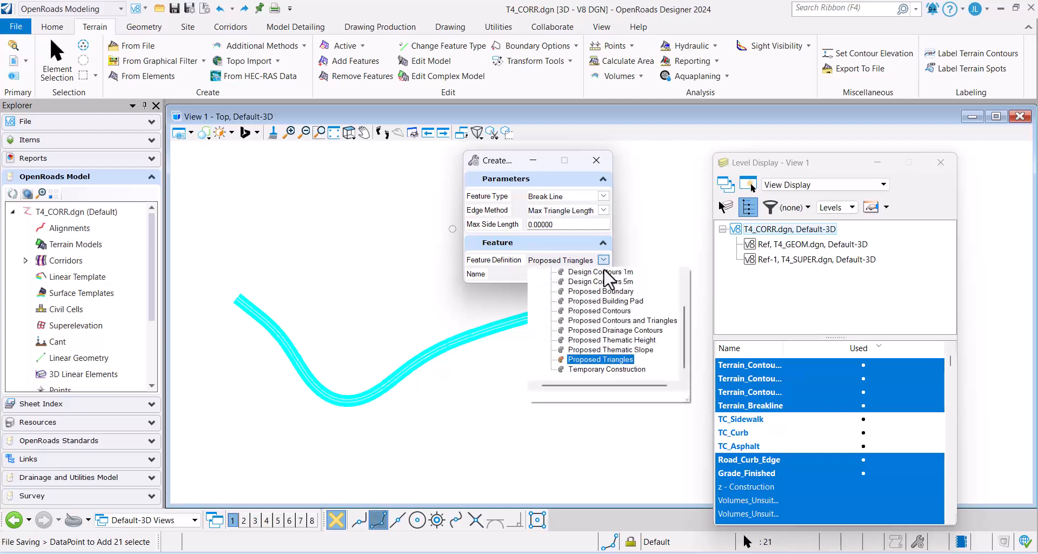
{"action": "scroll", "coordinate": [622, 324], "scroll_direction": "up", "scroll_amount": 2}
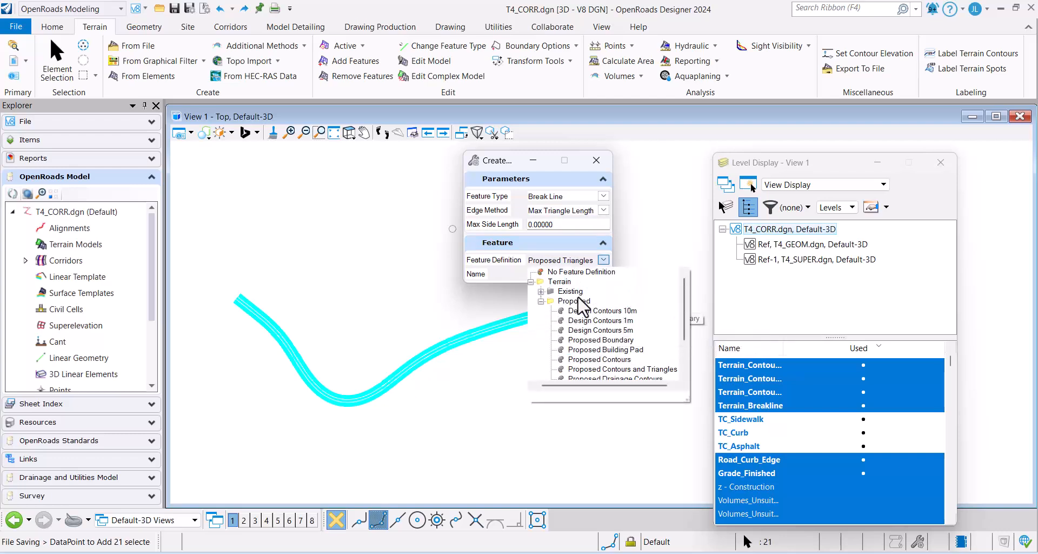
{"action": "scroll", "coordinate": [594, 325], "scroll_direction": "down", "scroll_amount": 2}
{"action": "left_click", "coordinate": [622, 364]}
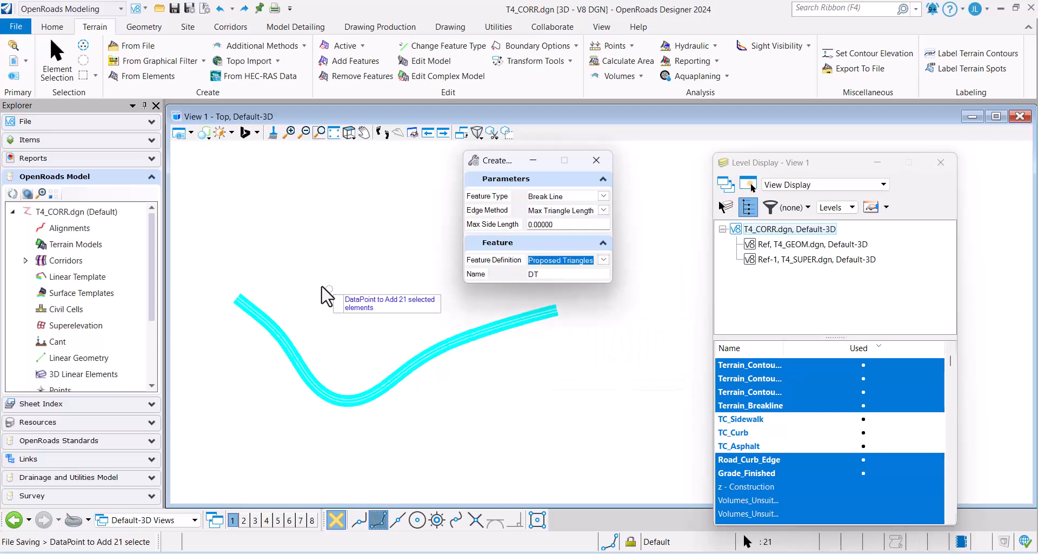
Create the terrain model DT from the selected features, accepting the feature type, edge method and max side length of 0.
{"action": "left_click", "coordinate": [301, 276]}
{"action": "left_click", "coordinate": [300, 278]}
{"action": "left_click", "coordinate": [301, 278]}
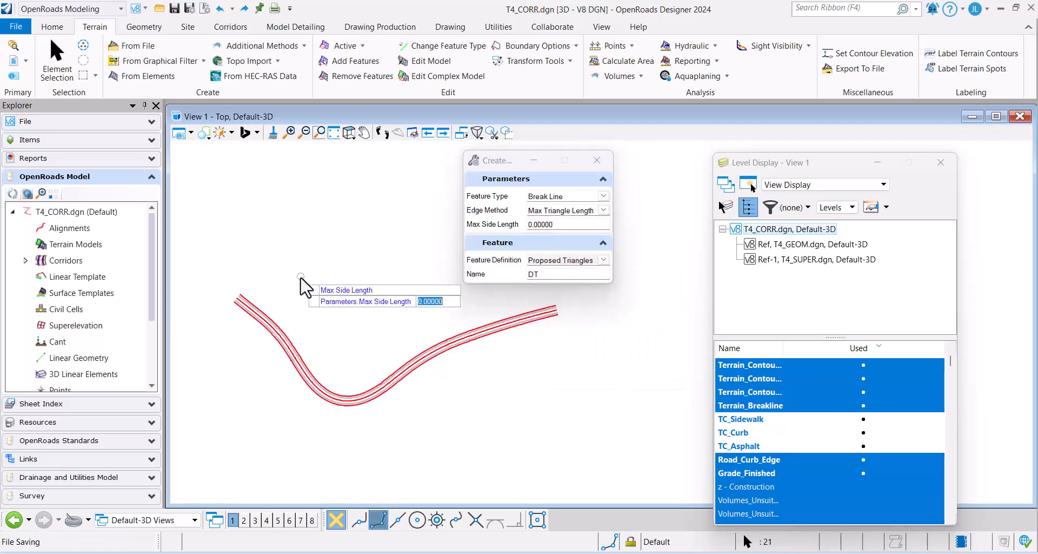
{"action": "left_click", "coordinate": [300, 278]}
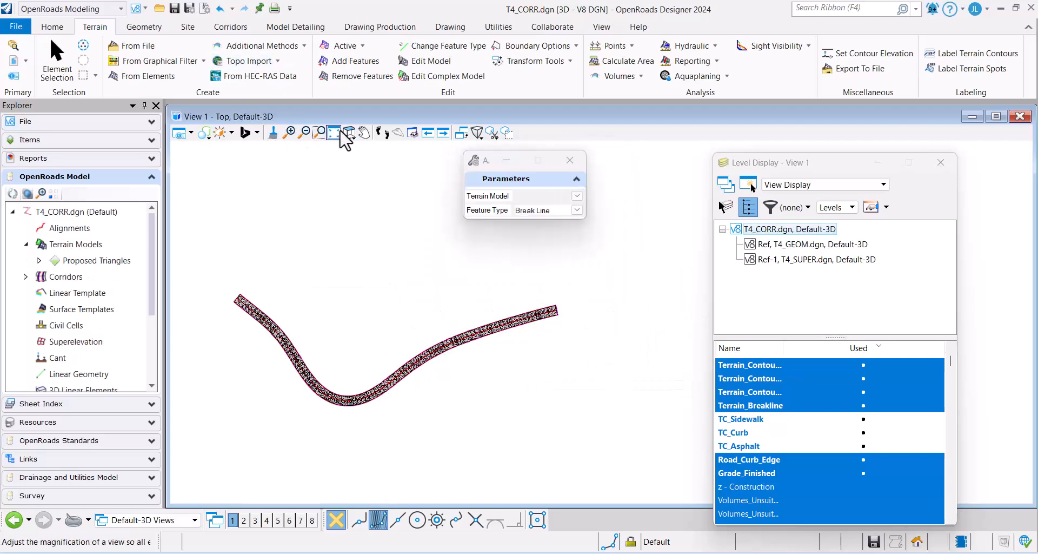
Rotate the view dynamically and examine the triangulated terrain surface closely at the end of the corridor.
{"action": "left_click", "coordinate": [352, 136]}
{"action": "left_click", "coordinate": [379, 149]}
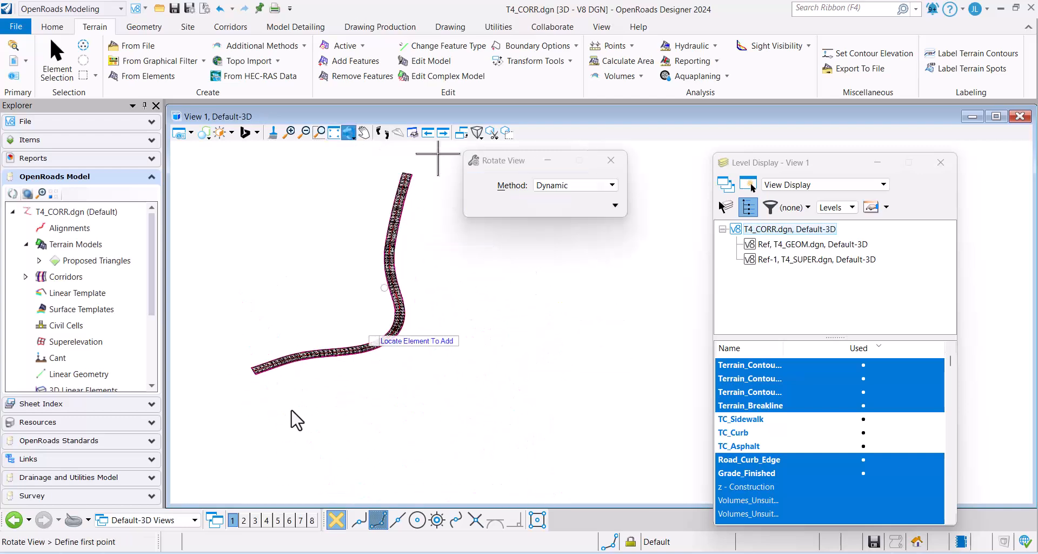
{"action": "left_click", "coordinate": [449, 347]}
{"action": "scroll", "coordinate": [441, 322], "scroll_direction": "up", "scroll_amount": 6}
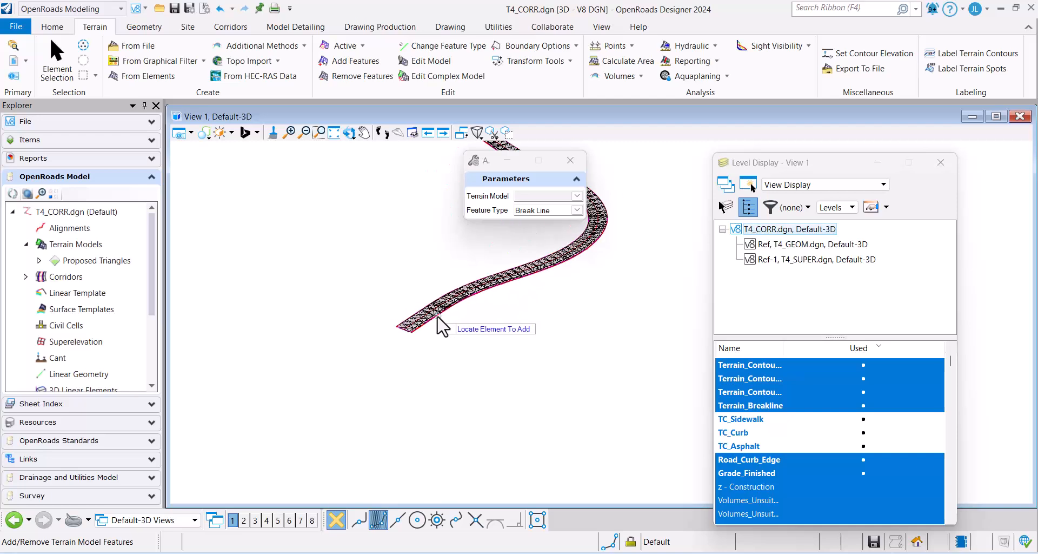
{"action": "scroll", "coordinate": [357, 344], "scroll_direction": "up", "scroll_amount": 6}
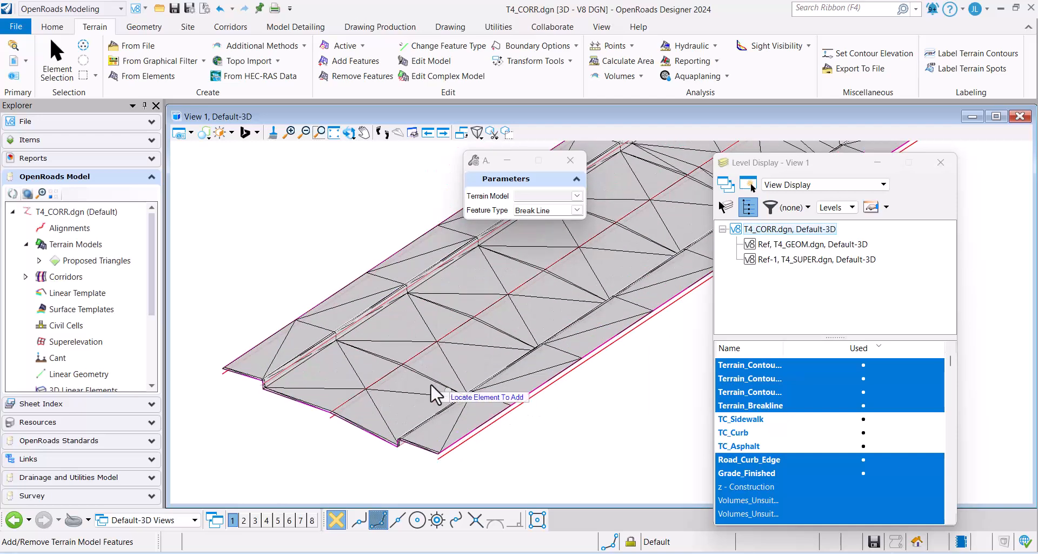
Inspect the T405 centerline within the triangulated surface and select the terrain model.
{"action": "left_click", "coordinate": [319, 131]}
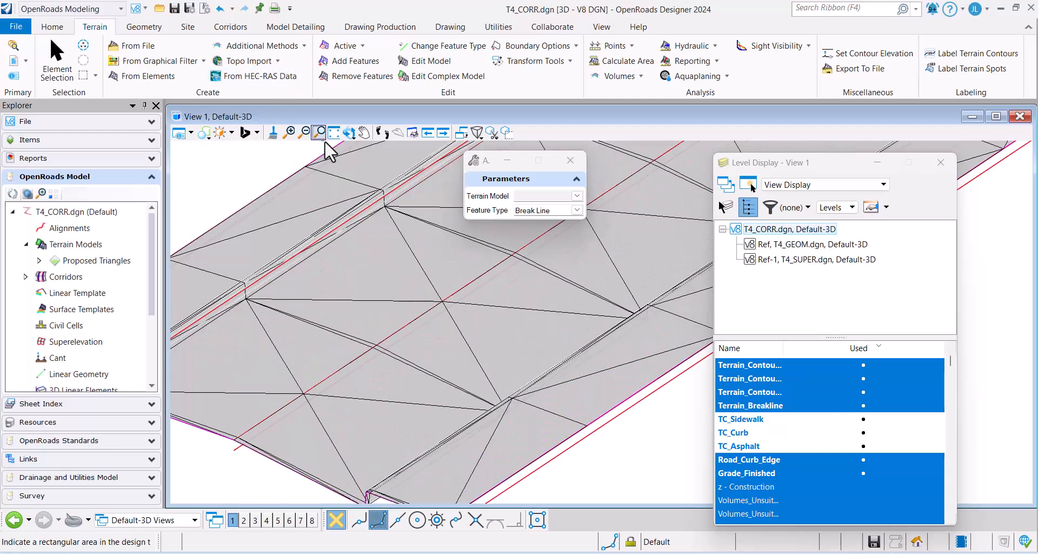
{"action": "left_click", "coordinate": [55, 54]}
{"action": "scroll", "coordinate": [379, 352], "scroll_direction": "up", "scroll_amount": 3}
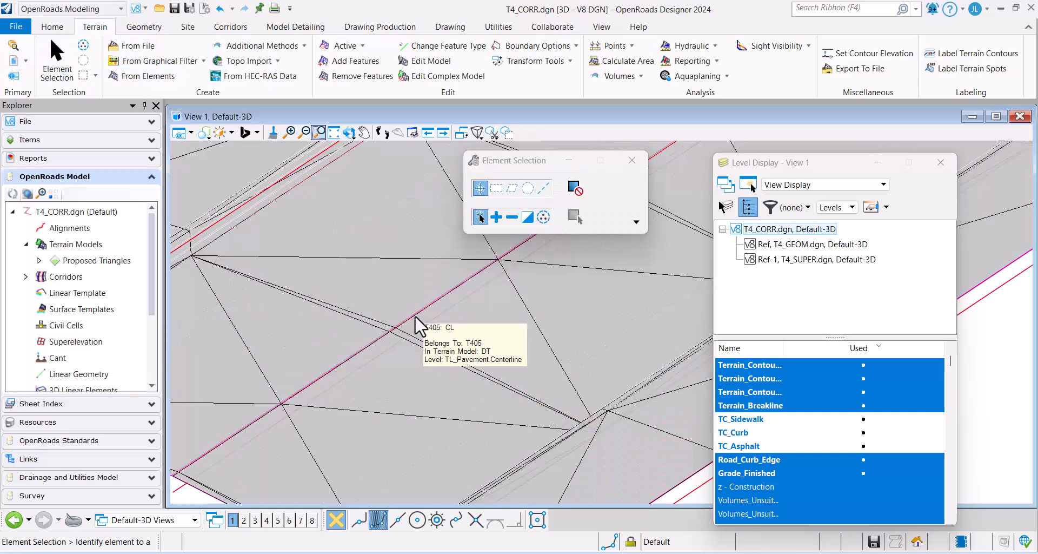
{"action": "scroll", "coordinate": [419, 335], "scroll_direction": "down", "scroll_amount": 4}
{"action": "mouse_move", "coordinate": [416, 371]}
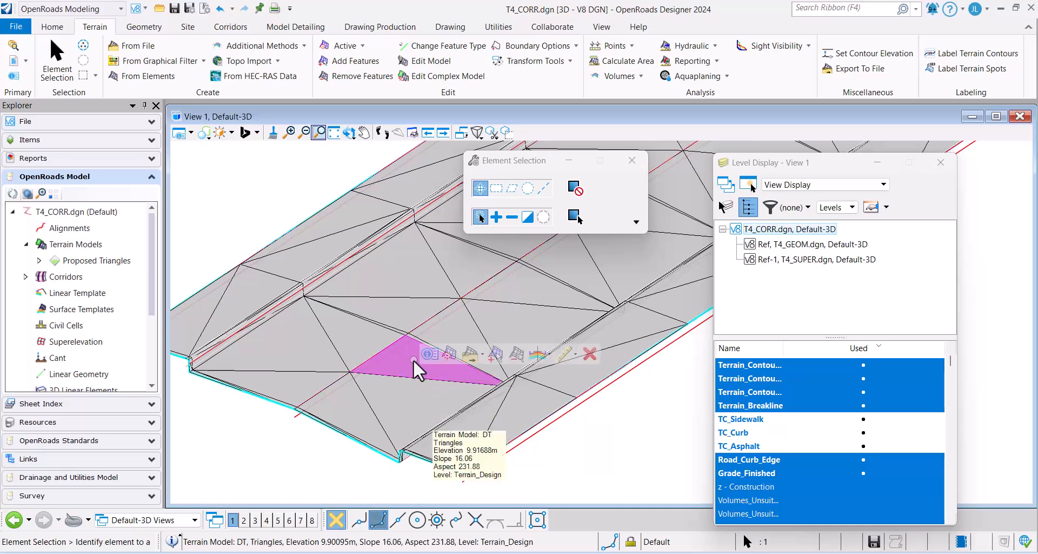
Select the DT terrain model under Proposed Triangles and show its properties in a wider pane.
{"action": "left_click", "coordinate": [39, 260]}
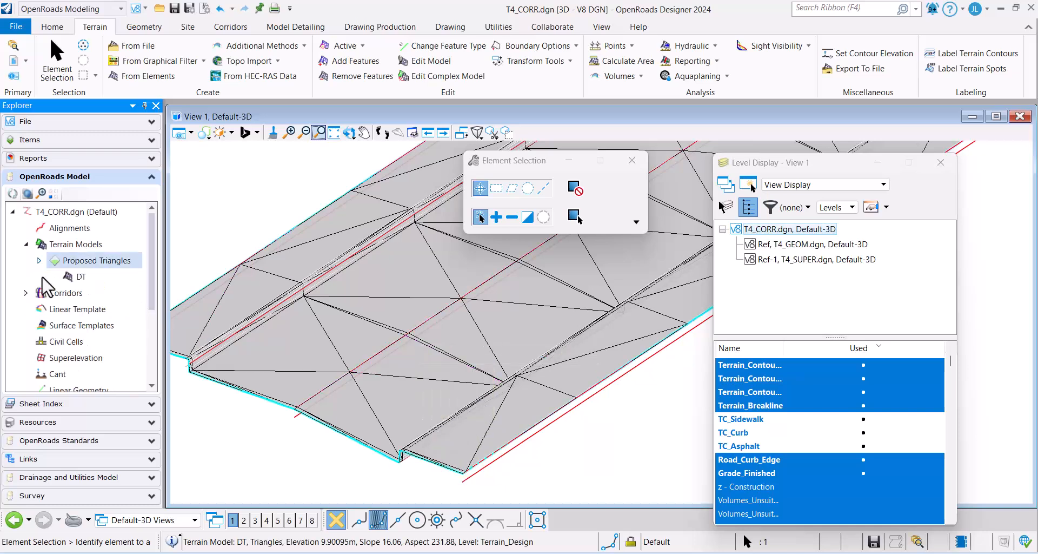
{"action": "left_click", "coordinate": [81, 276]}
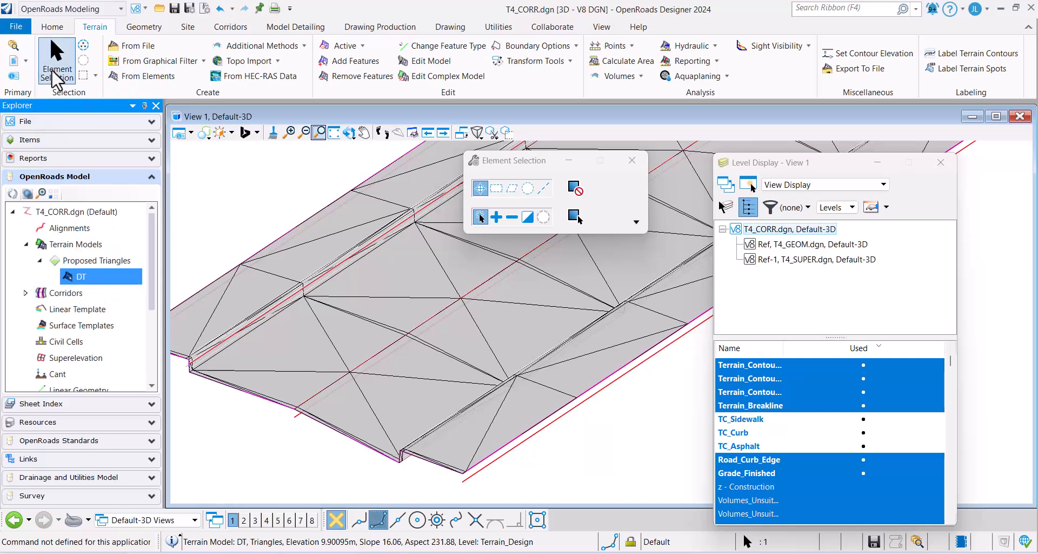
{"action": "left_click", "coordinate": [13, 76]}
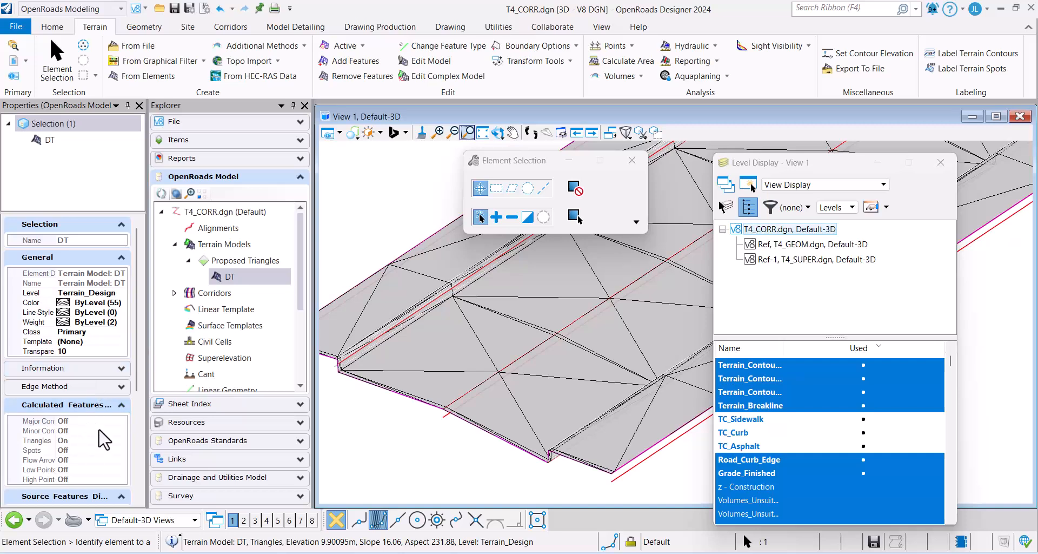
{"action": "left_click_drag", "start_coordinate": [146, 376], "coordinate": [224, 398]}
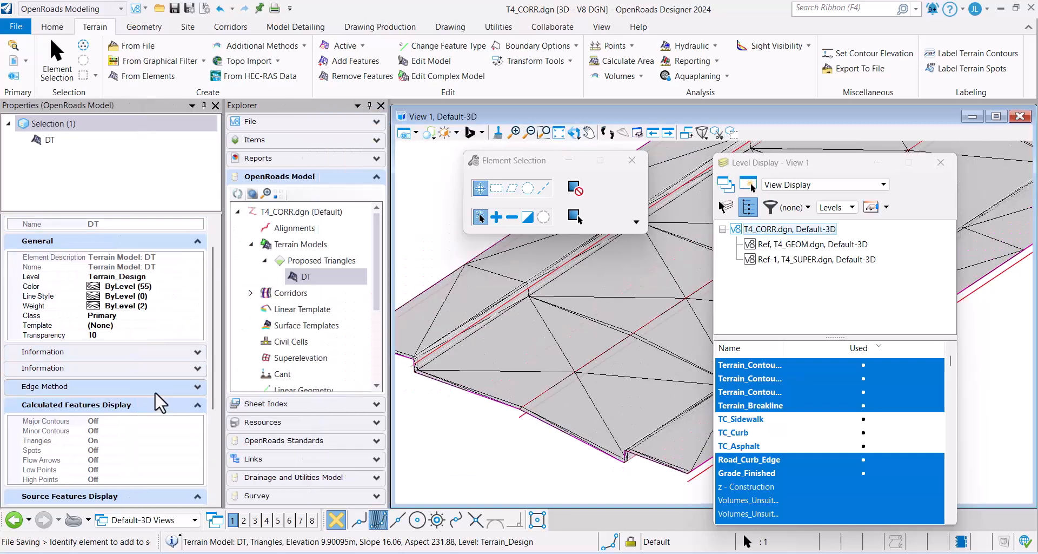
Select the DT terrain model in the view, turn on its major and minor contours, and turn off its triangles.
{"action": "scroll", "coordinate": [167, 400], "scroll_direction": "down", "scroll_amount": 5}
{"action": "left_click", "coordinate": [182, 425]}
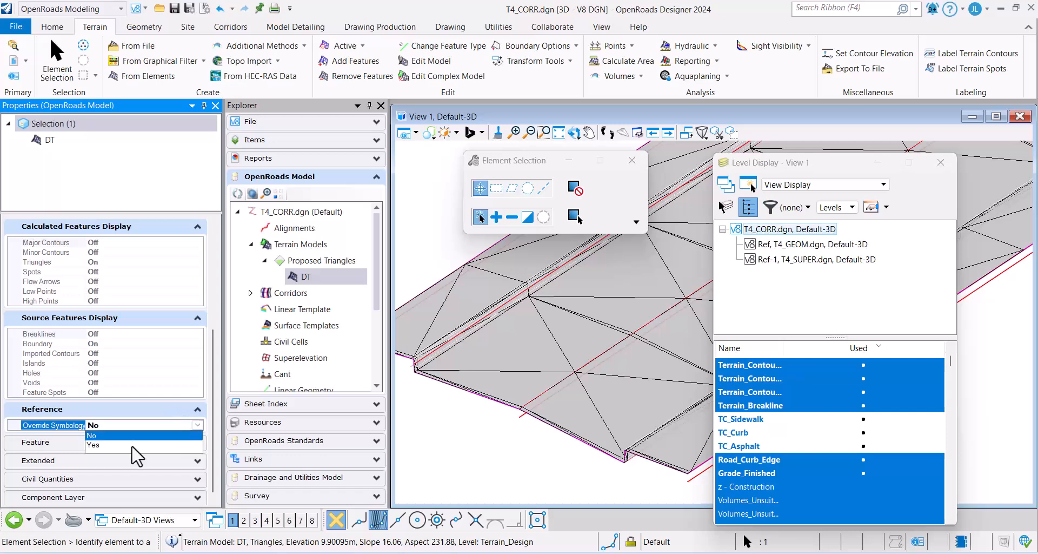
{"action": "scroll", "coordinate": [496, 459], "scroll_direction": "down", "scroll_amount": 3}
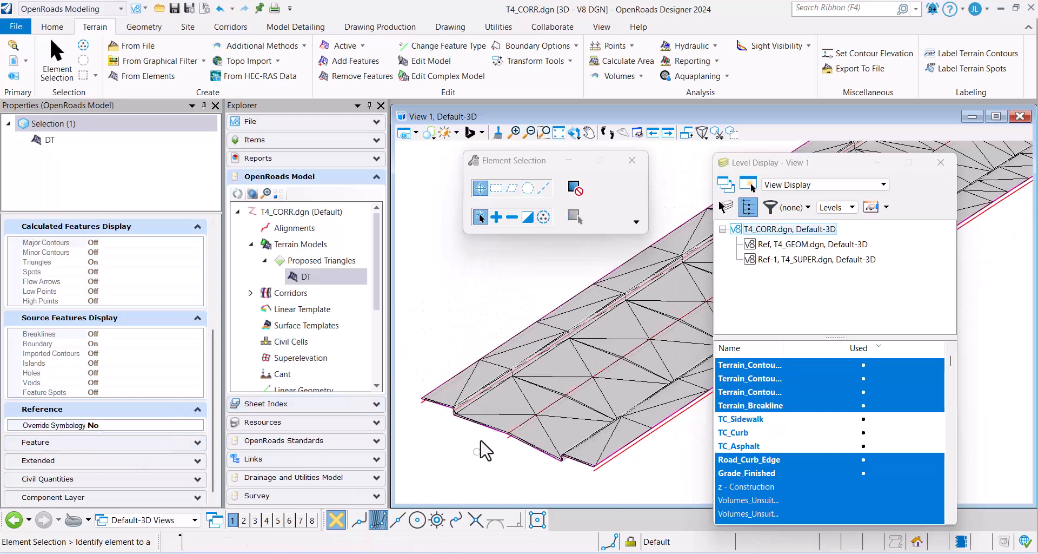
{"action": "left_click", "coordinate": [498, 400]}
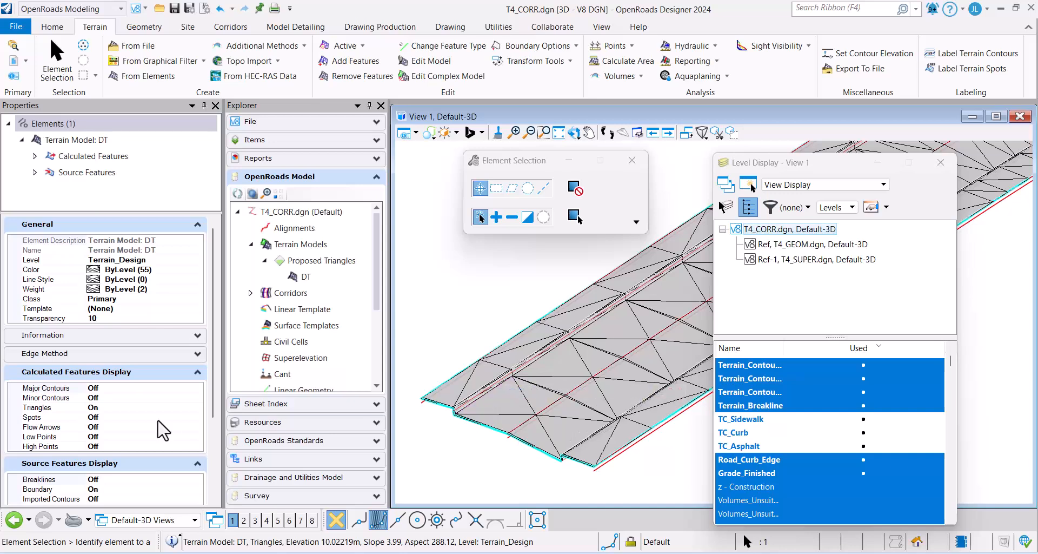
{"action": "left_click", "coordinate": [128, 397]}
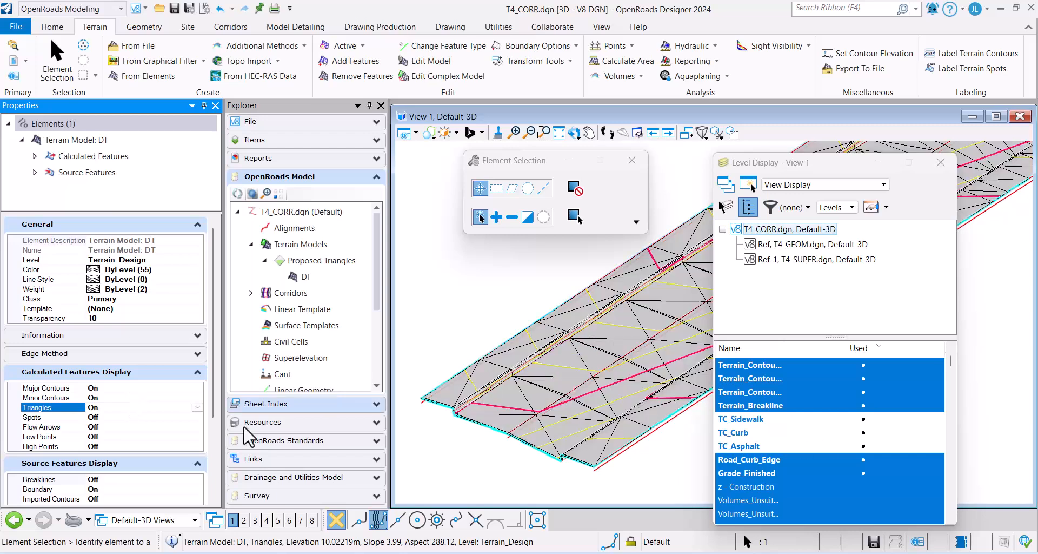
{"action": "double_click", "coordinate": [121, 410]}
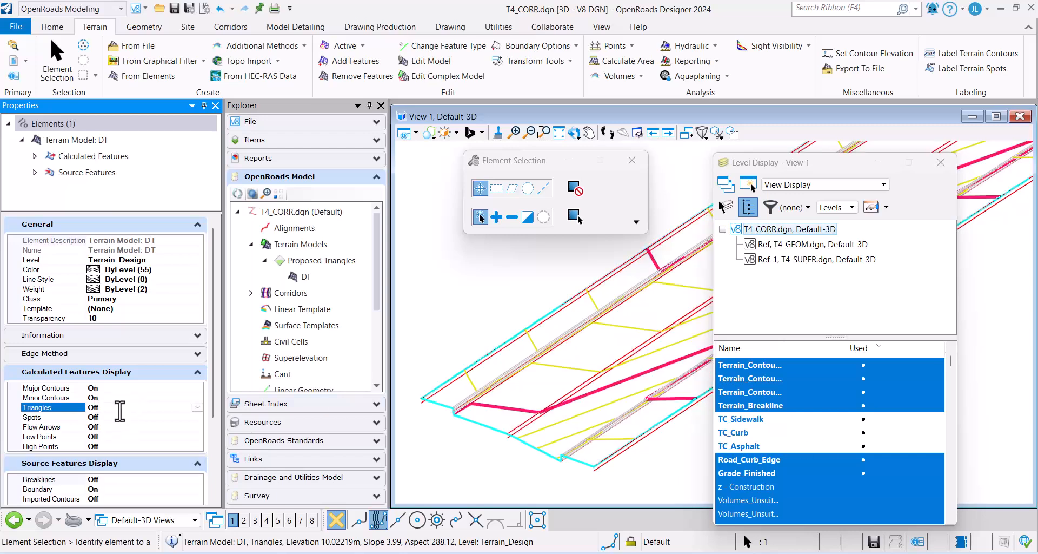
Display the TC_Sidewalk, TC_Curb and TC_Asphalt levels to inspect the contours against the corridor surfaces, and hide these levels again.
{"action": "left_click_drag", "start_coordinate": [751, 419], "coordinate": [762, 444]}
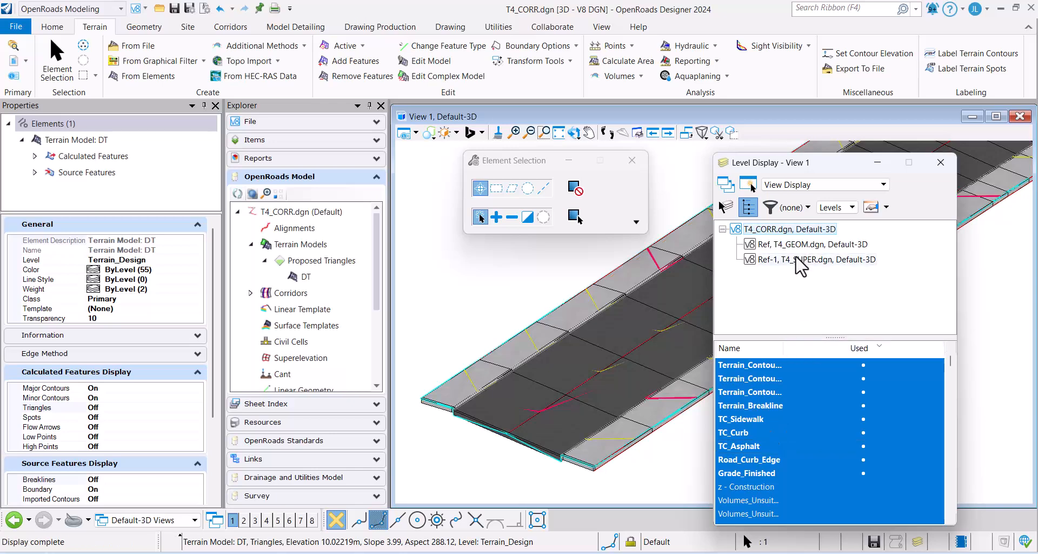
{"action": "left_click_drag", "start_coordinate": [784, 167], "coordinate": [945, 308]}
{"action": "scroll", "coordinate": [660, 394], "scroll_direction": "up", "scroll_amount": 2}
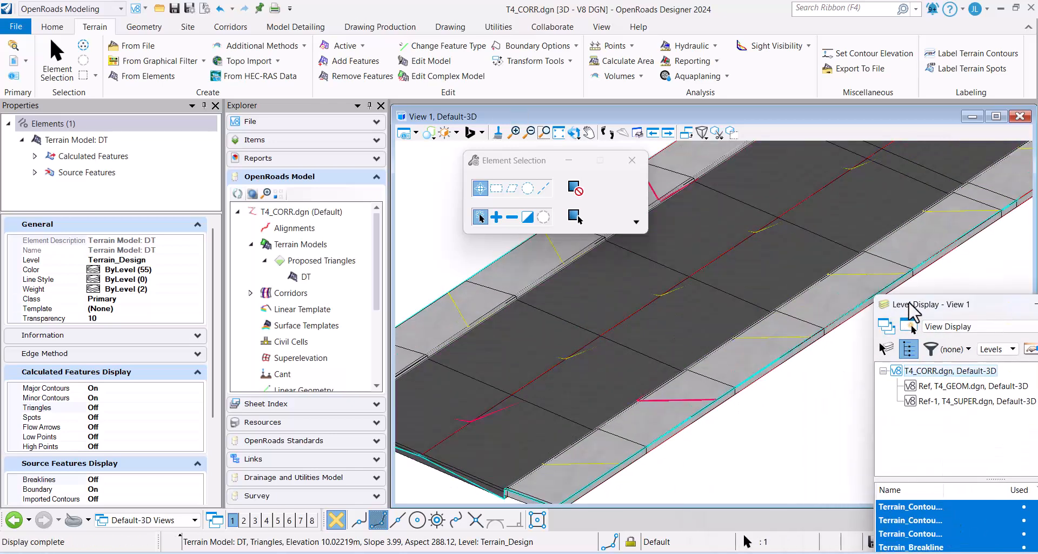
{"action": "left_click_drag", "start_coordinate": [913, 308], "coordinate": [818, 177]}
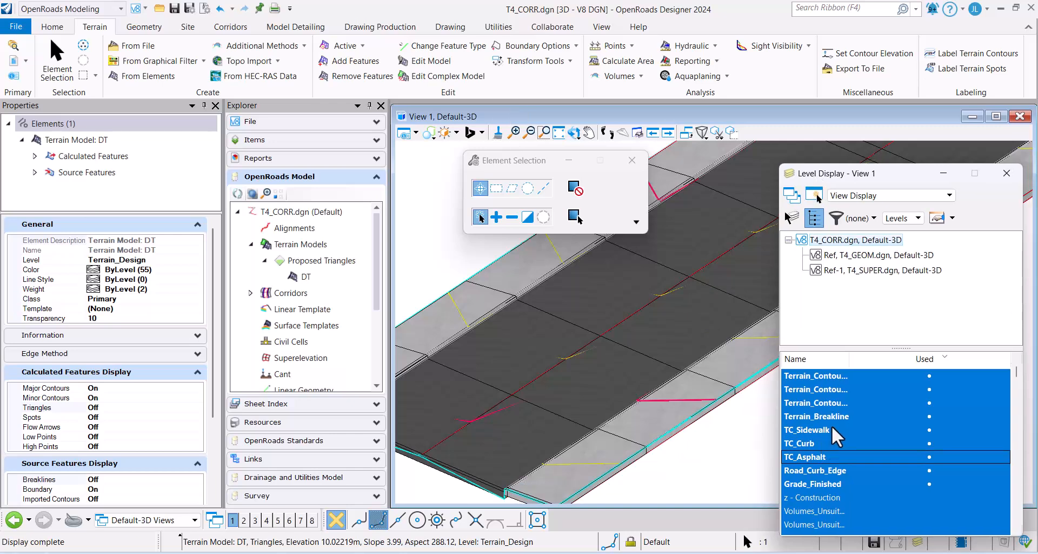
{"action": "left_click_drag", "start_coordinate": [837, 432], "coordinate": [836, 456]}
Rotate View 1 to the Top orientation and move the Element Selection window clear of the corridor contours.
{"action": "scroll", "coordinate": [522, 406], "scroll_direction": "up", "scroll_amount": 2}
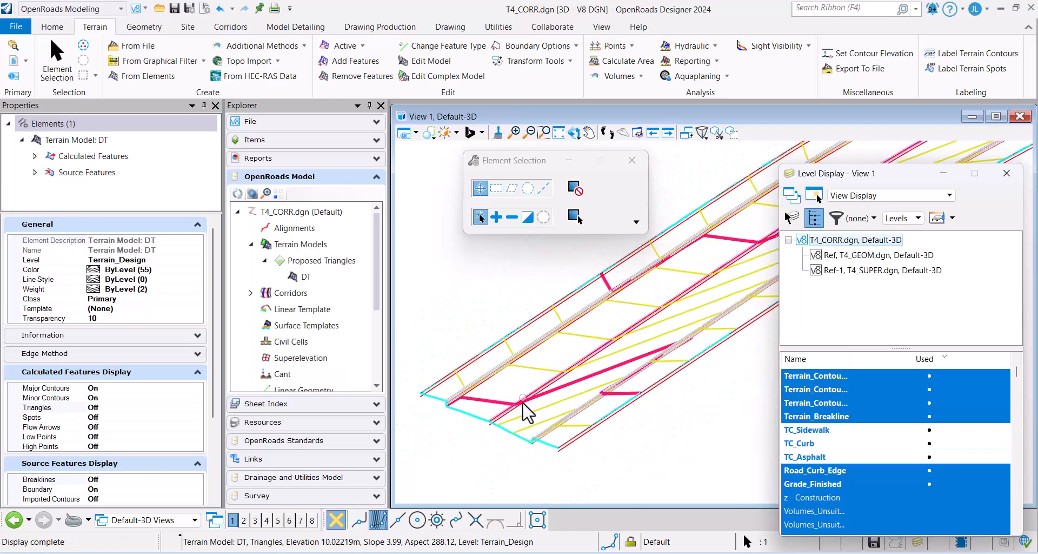
{"action": "scroll", "coordinate": [522, 403], "scroll_direction": "down", "scroll_amount": 1}
{"action": "middle_click_drag", "start_coordinate": [647, 348], "coordinate": [408, 422]}
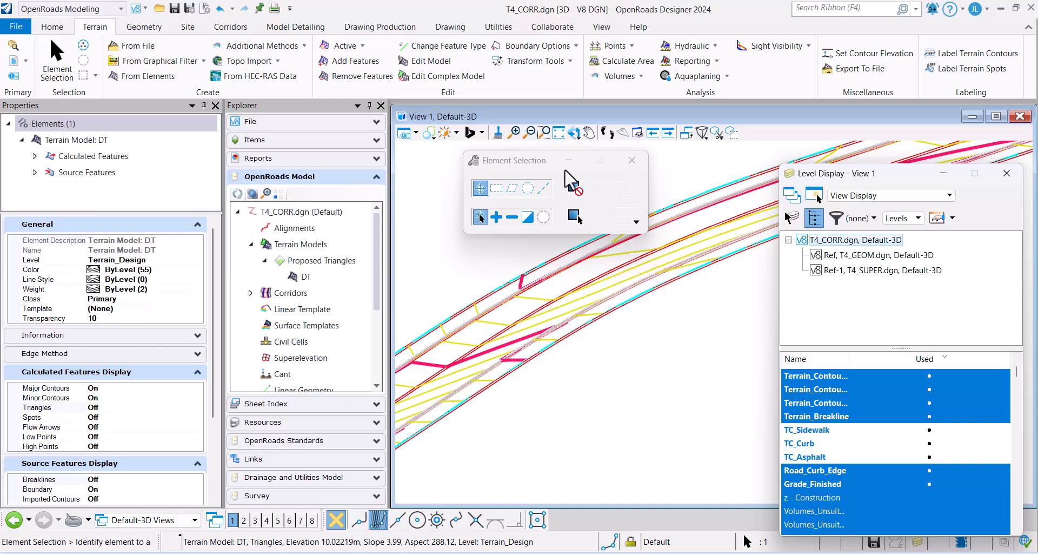
{"action": "left_click", "coordinate": [573, 132]}
{"action": "left_click", "coordinate": [614, 164]}
{"action": "left_click", "coordinate": [591, 192]}
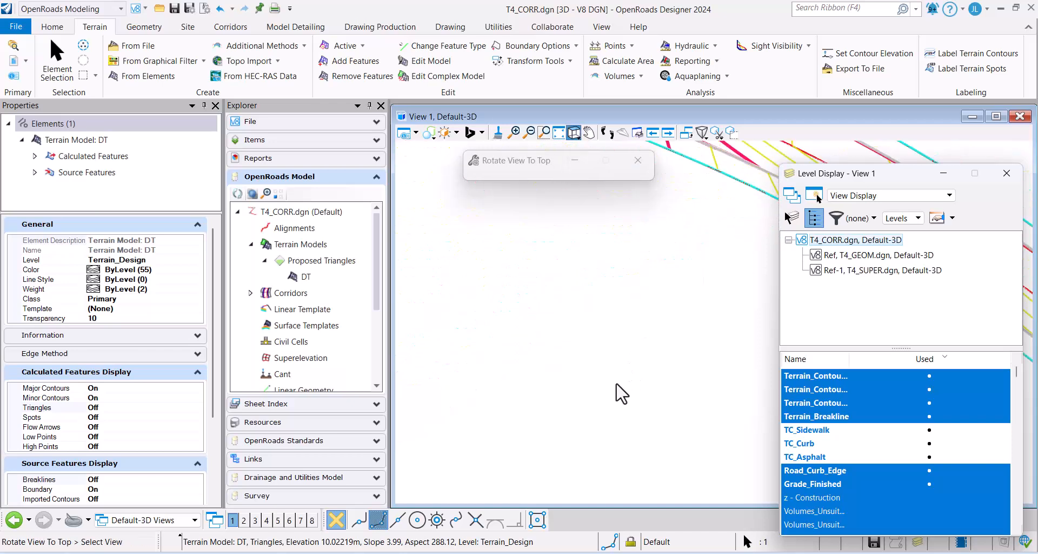
{"action": "scroll", "coordinate": [617, 382], "scroll_direction": "down", "scroll_amount": 2}
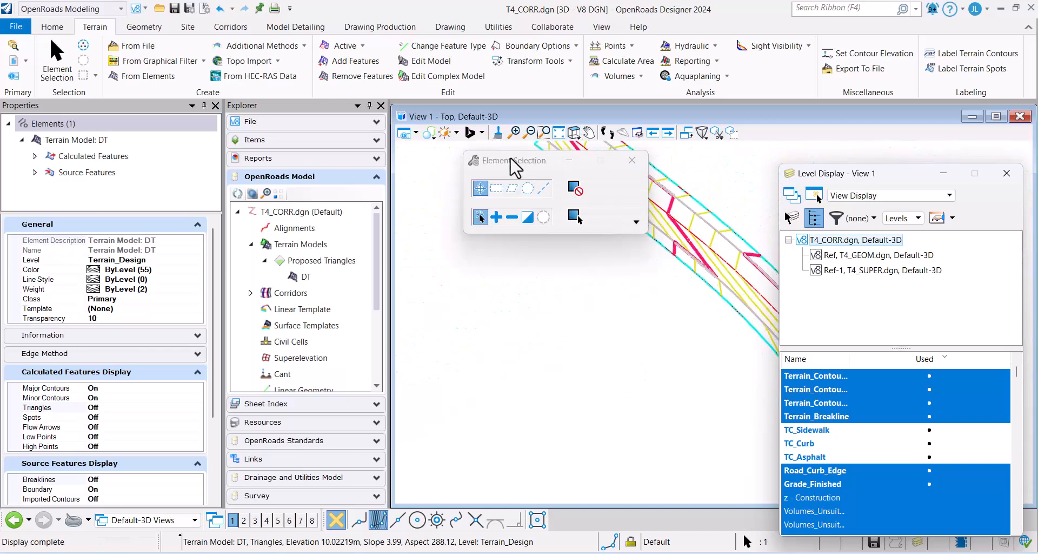
{"action": "left_click_drag", "start_coordinate": [515, 167], "coordinate": [497, 418]}
{"action": "middle_click_drag", "start_coordinate": [620, 320], "coordinate": [522, 342]}
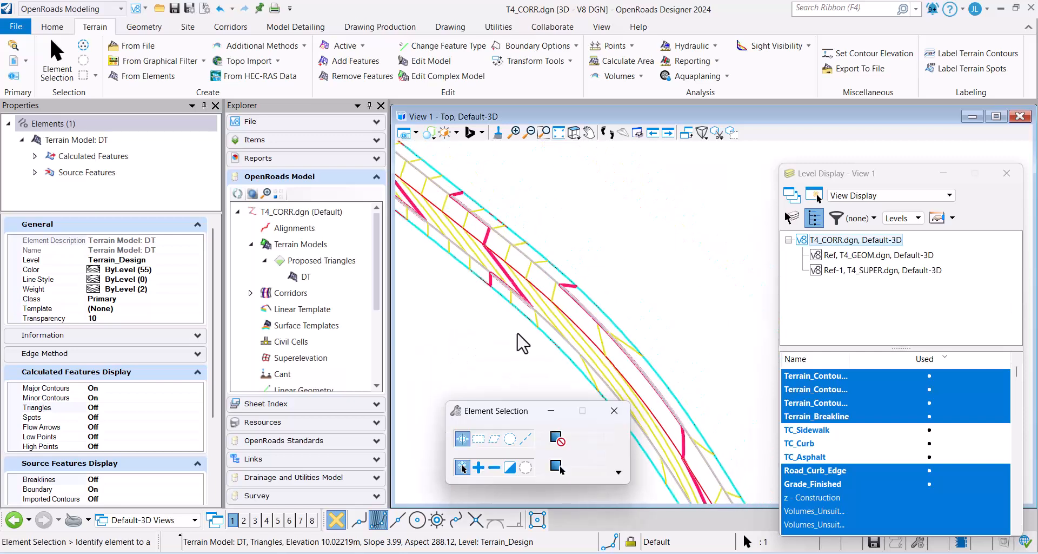
Show the export format options for the DT terrain model from one of its minor contours near the corridor's end.
{"action": "scroll", "coordinate": [640, 295], "scroll_direction": "down", "scroll_amount": 3}
{"action": "scroll", "coordinate": [520, 226], "scroll_direction": "up", "scroll_amount": 4}
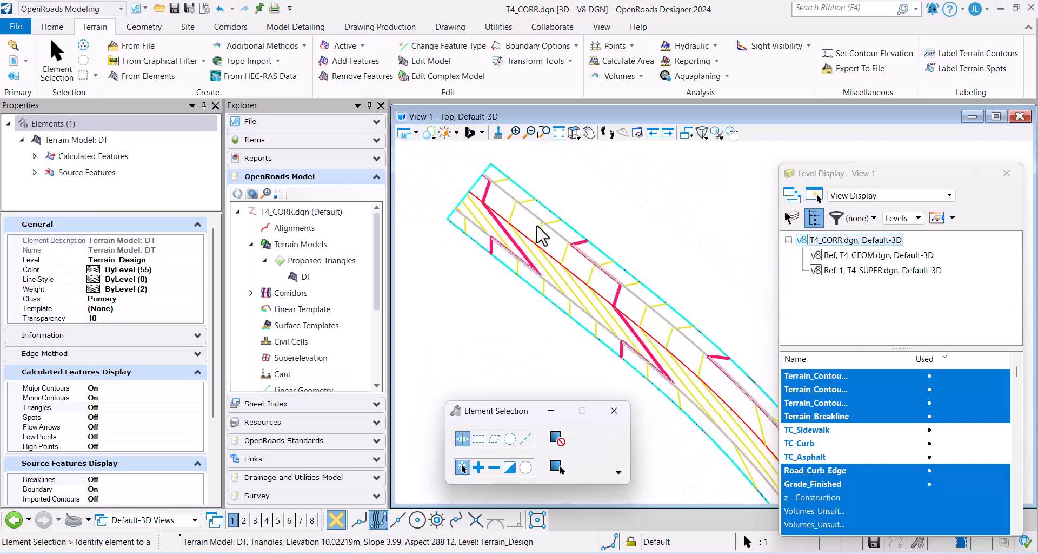
{"action": "left_click", "coordinate": [542, 235]}
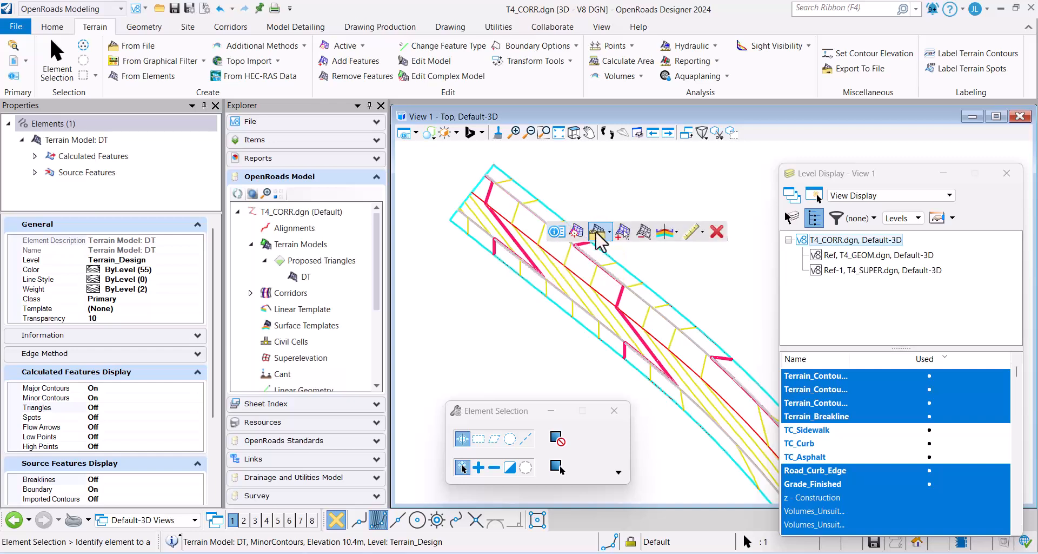
{"action": "left_click", "coordinate": [610, 240]}
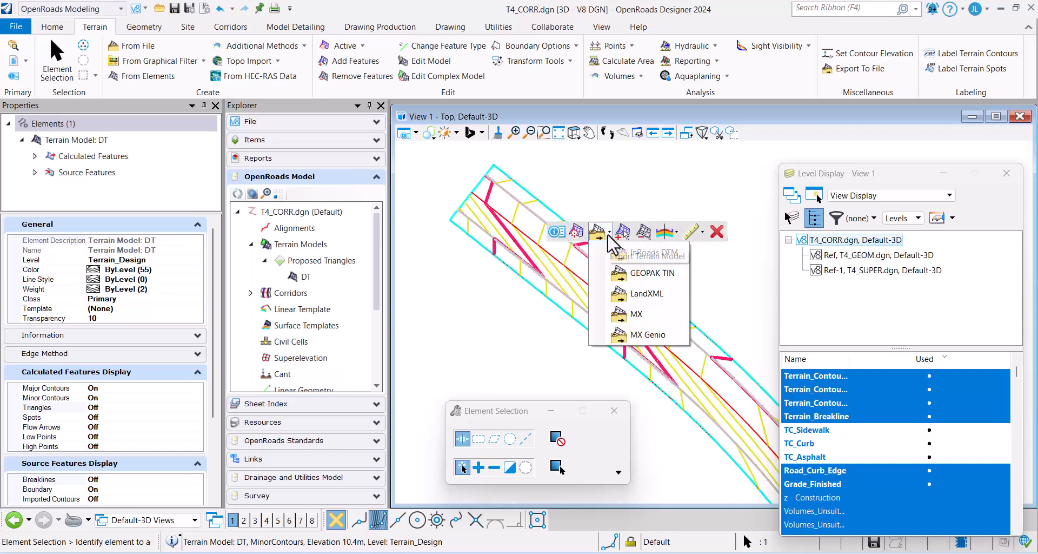